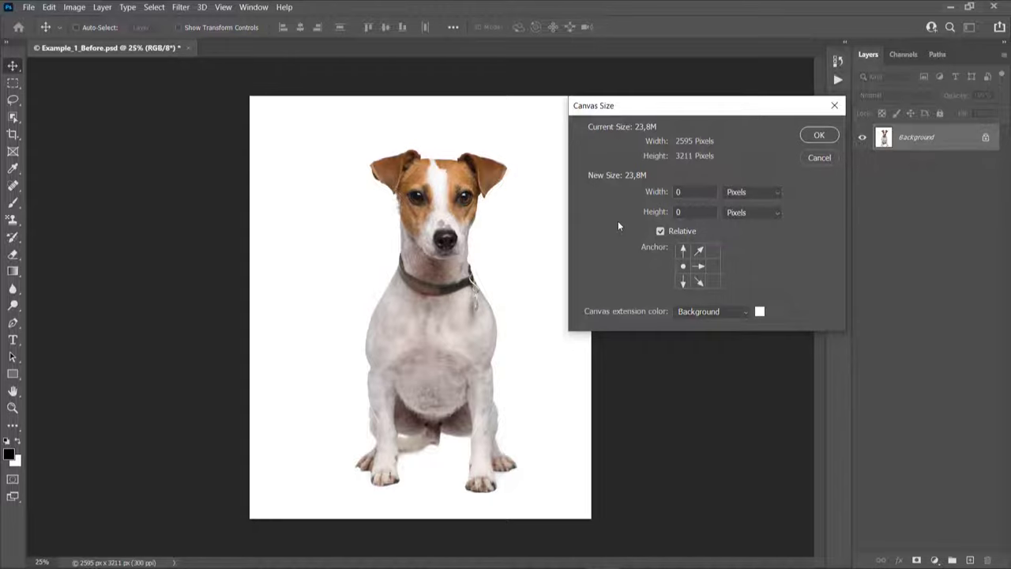
- Extend the canvas by 225 pixels on its right side and by 565 pixels at its bottom
text(225)
click(814, 138)
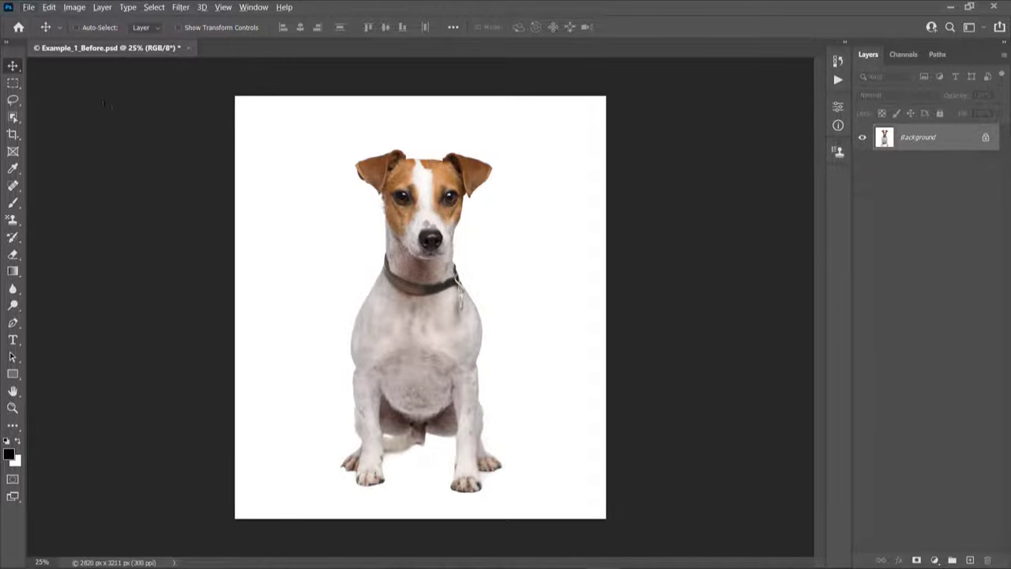
click(73, 8)
click(91, 107)
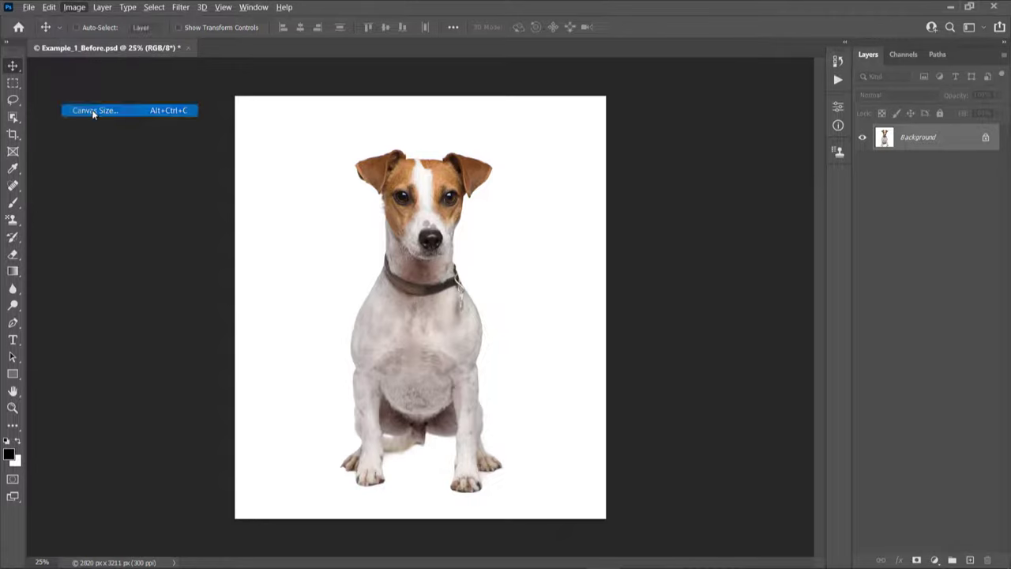
click(697, 250)
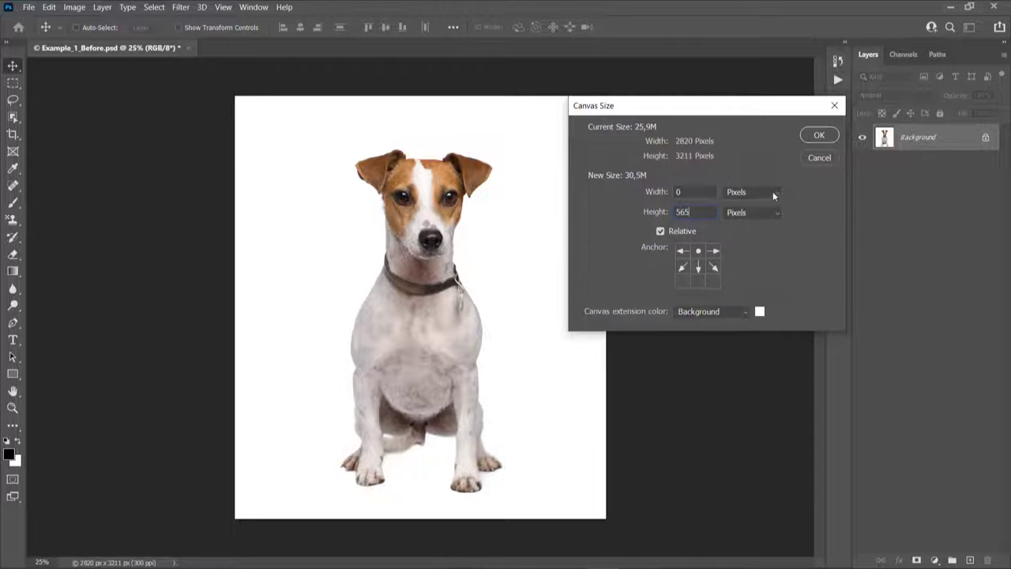
click(818, 136)
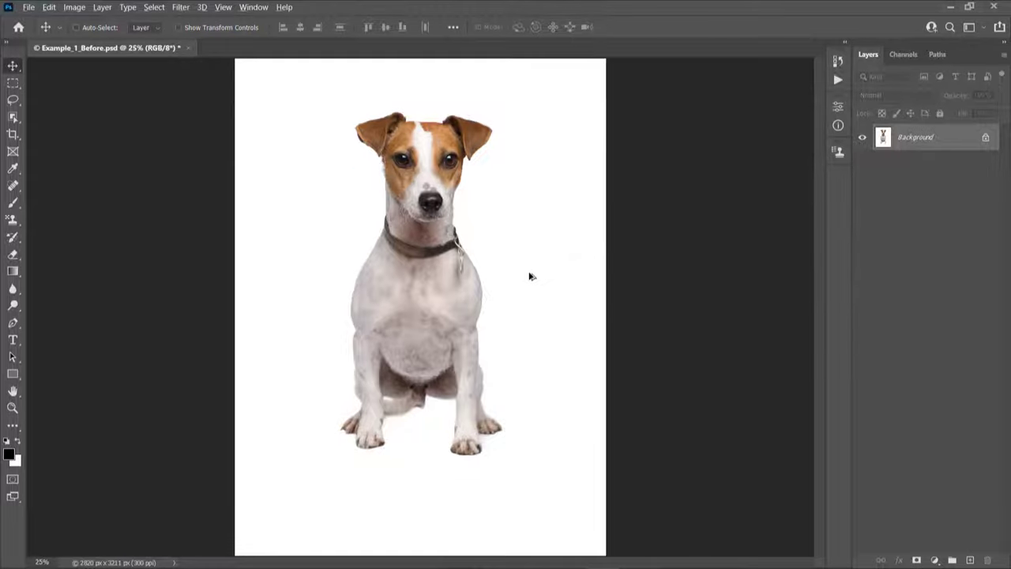
key(ctrl+0)
scroll(531, 271, up, 1)
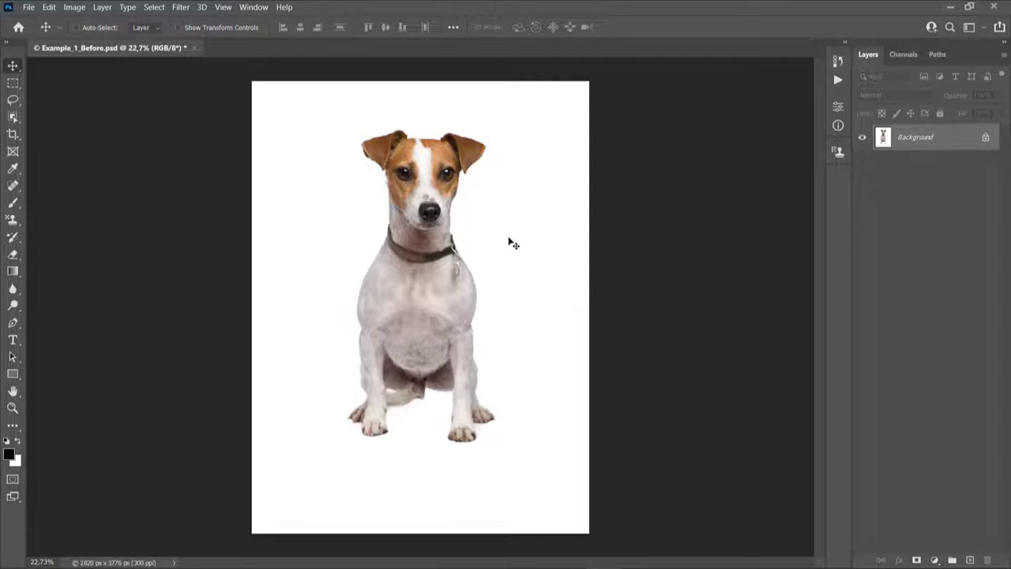
key(ctrl+plus)
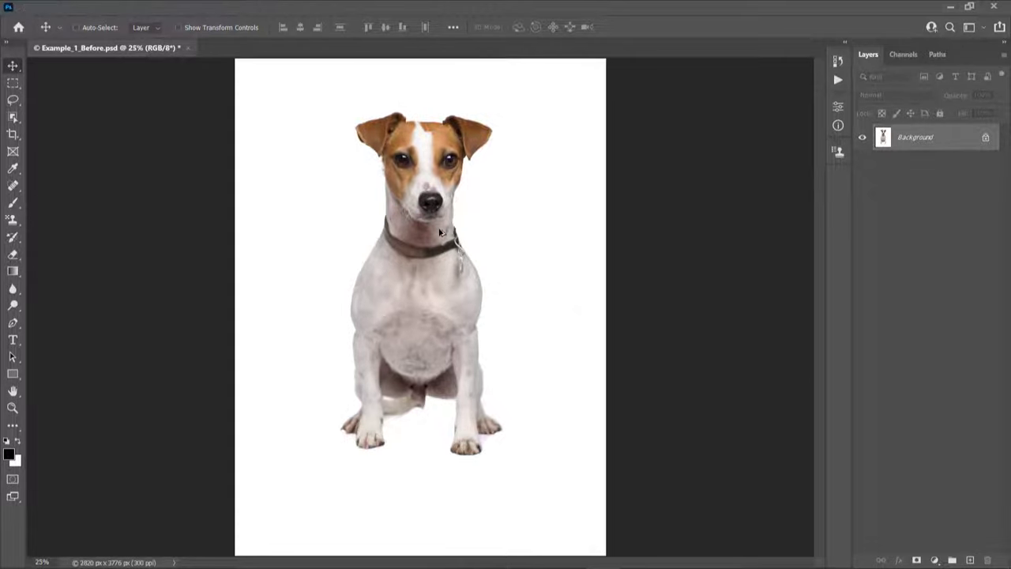
key(ctrl+minus)
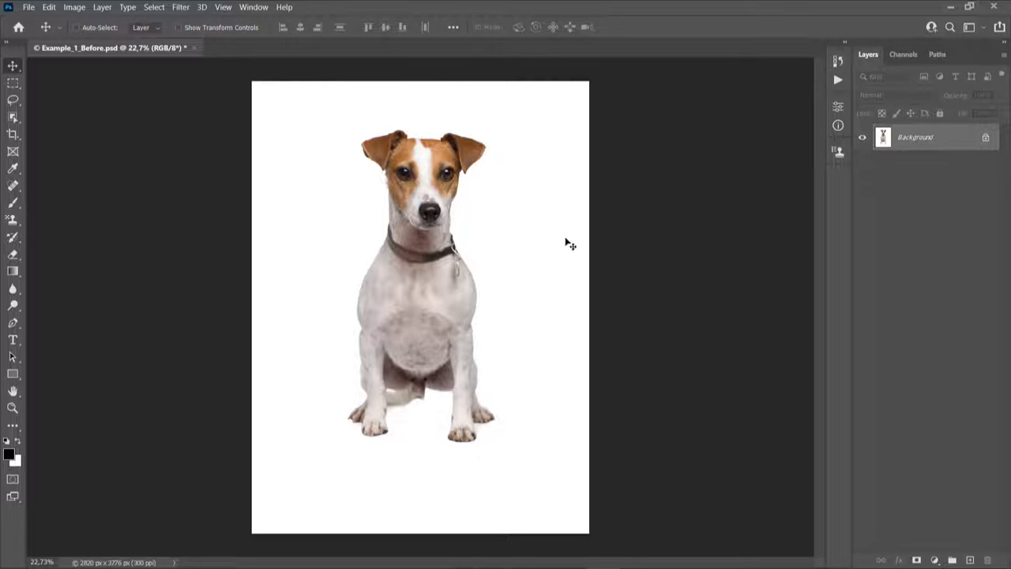
- Check the document's pixel width, height and resolution in the Image Size dialog without changing them
click(74, 7)
click(103, 97)
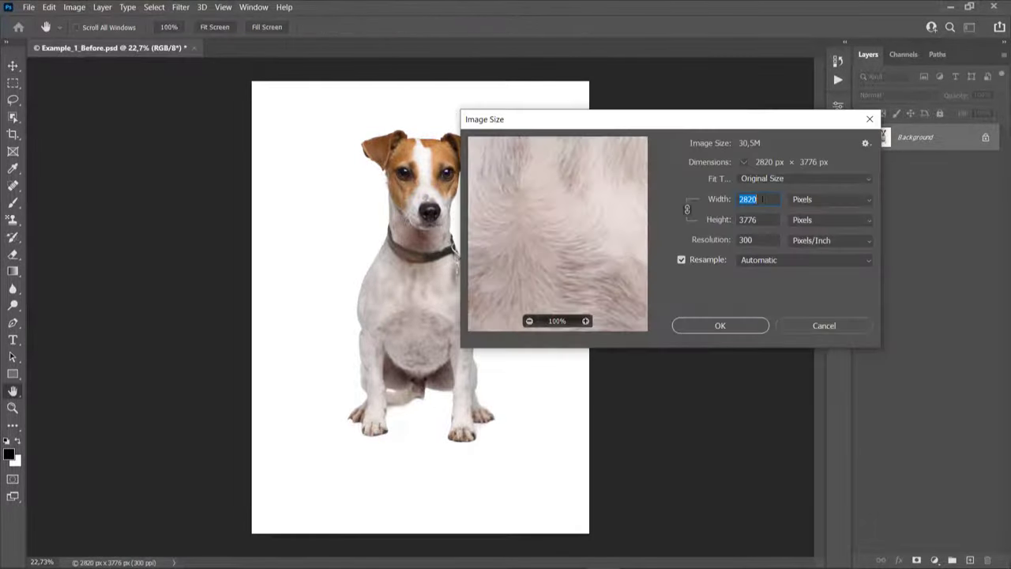
drag(650, 124, 685, 128)
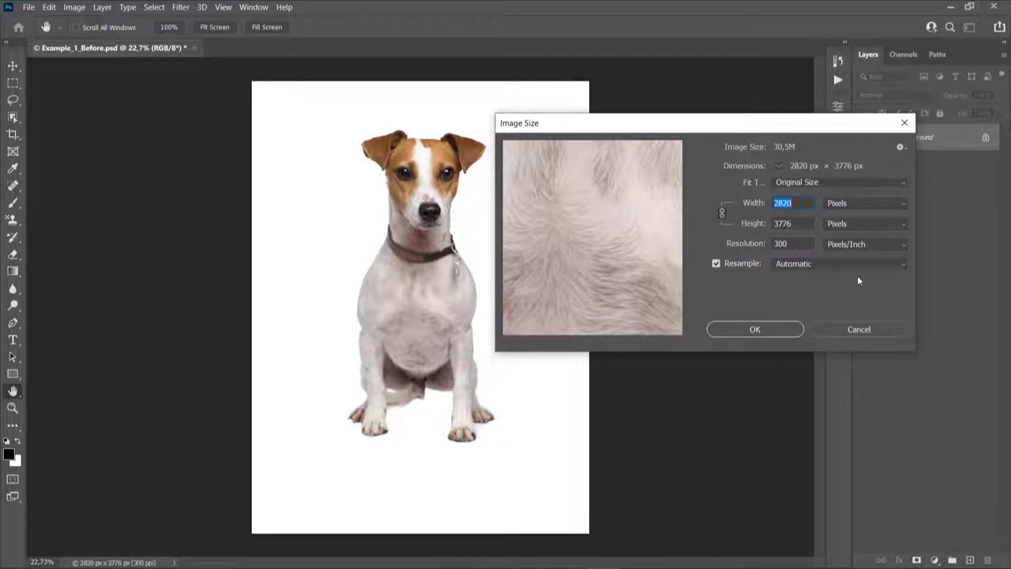
click(859, 327)
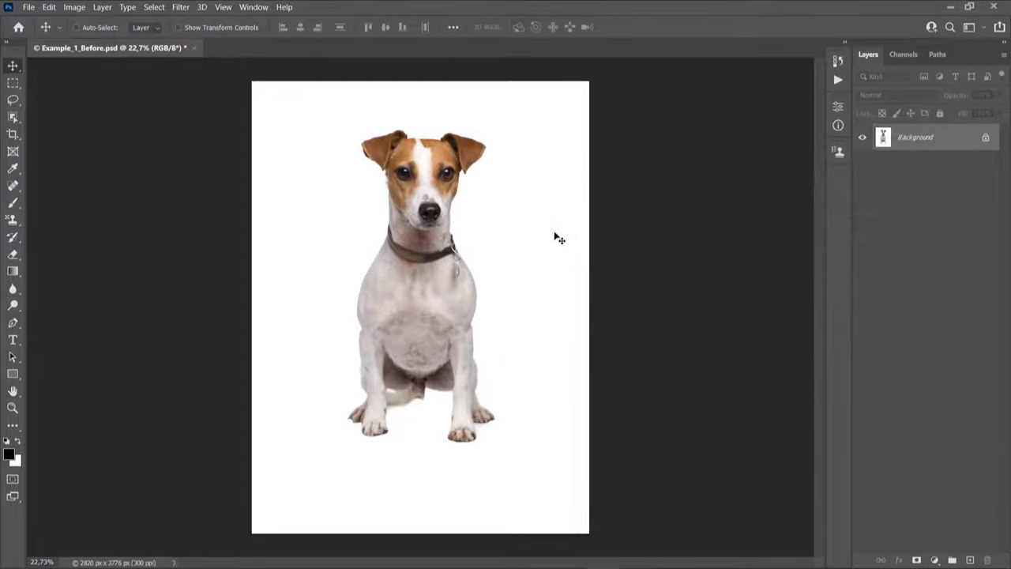
- Load the Dog General action file from the Dog General Photoshop Action folder
click(253, 7)
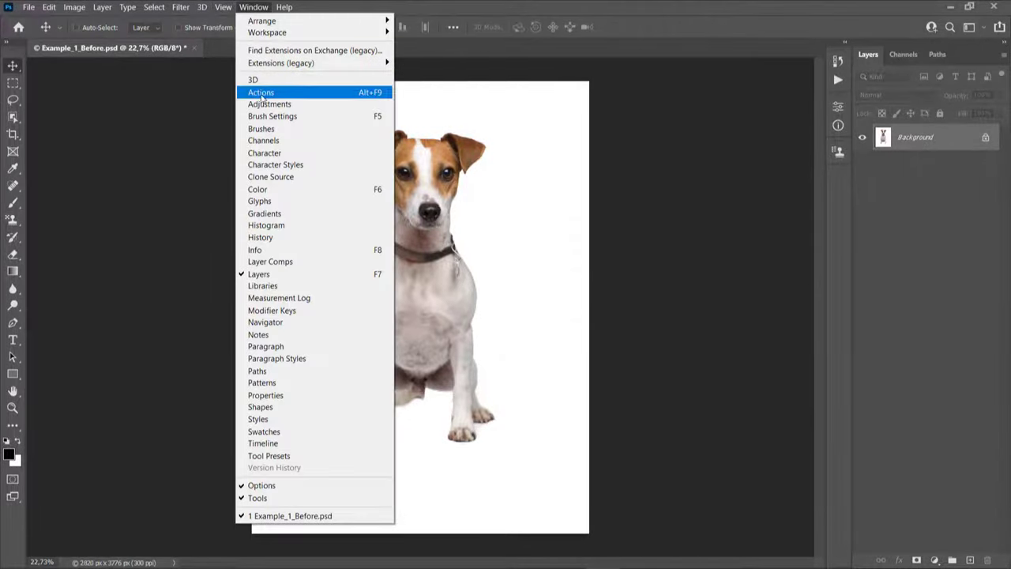
click(274, 93)
click(821, 57)
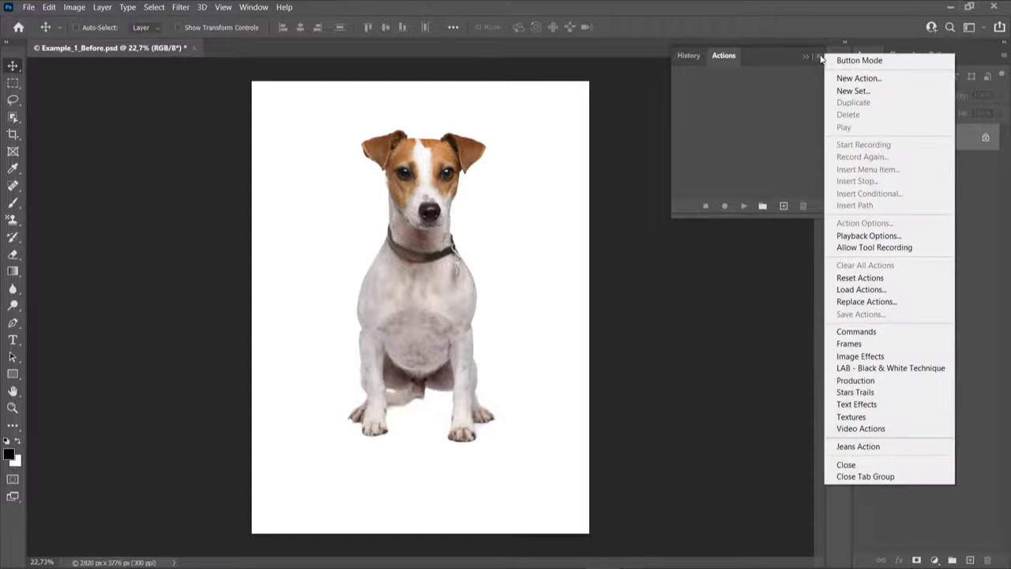
click(858, 290)
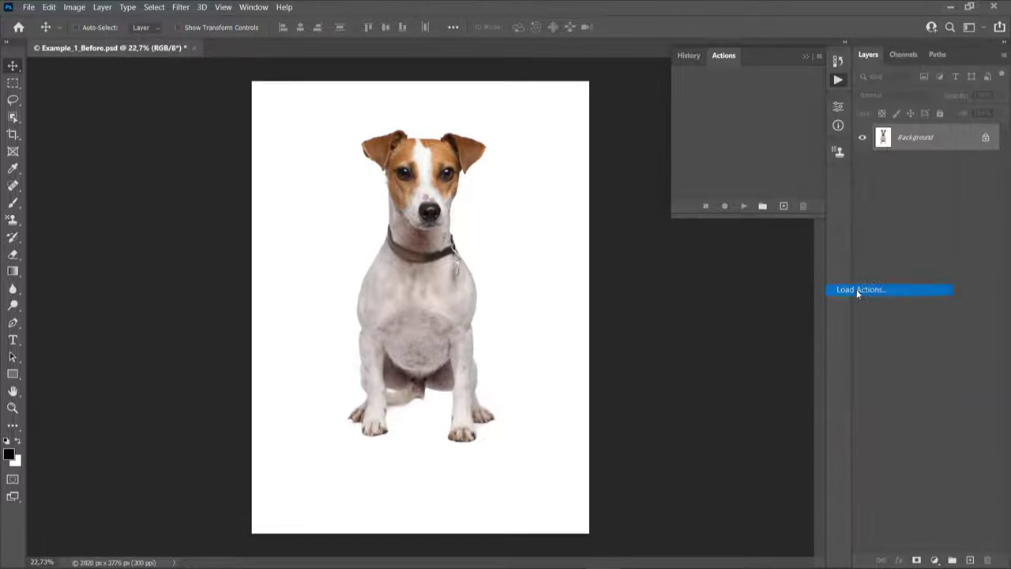
click(238, 121)
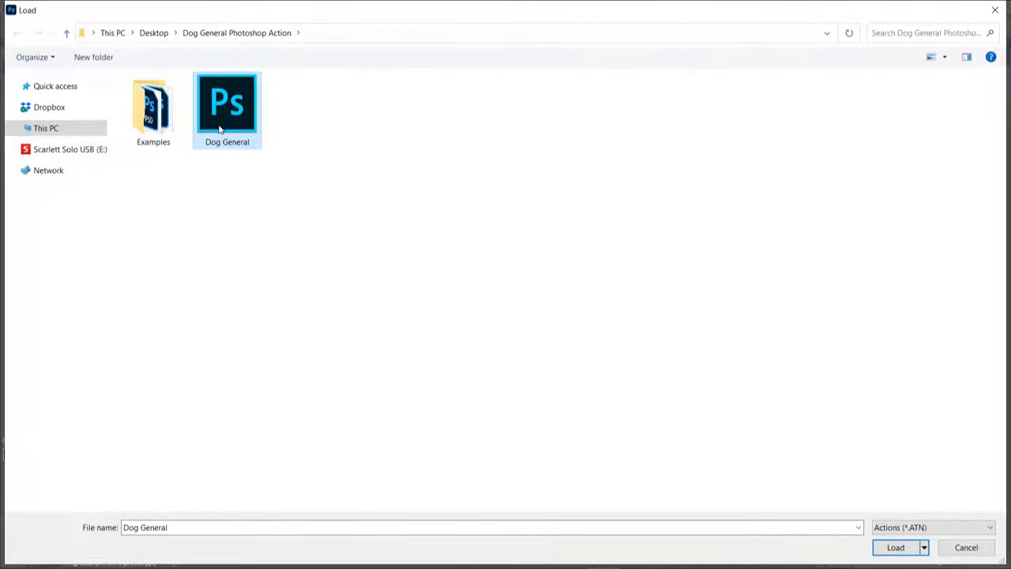
click(896, 546)
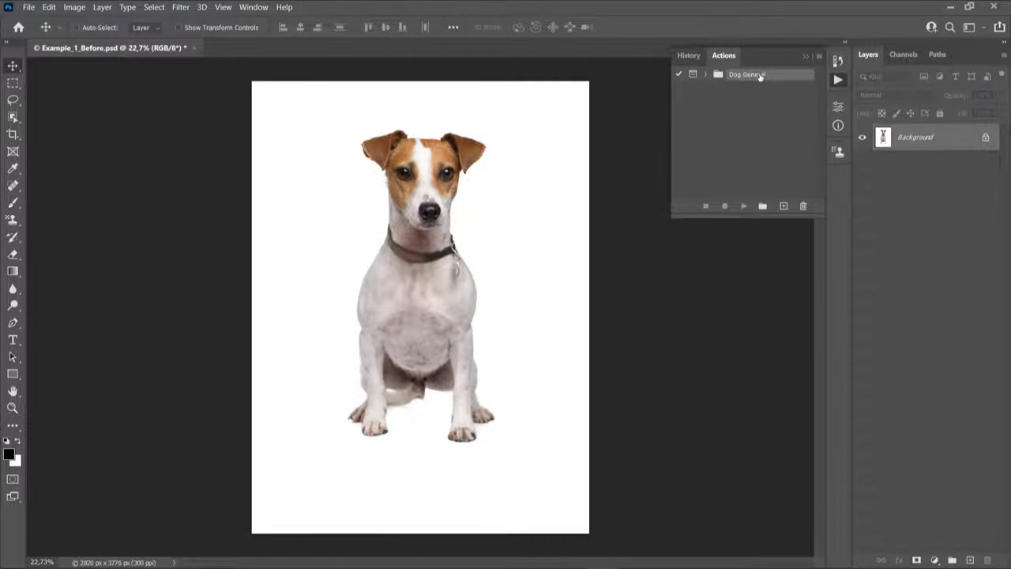
- Expand the Dog General action set and look through its actions, finishing with the Dog General action selected
click(707, 74)
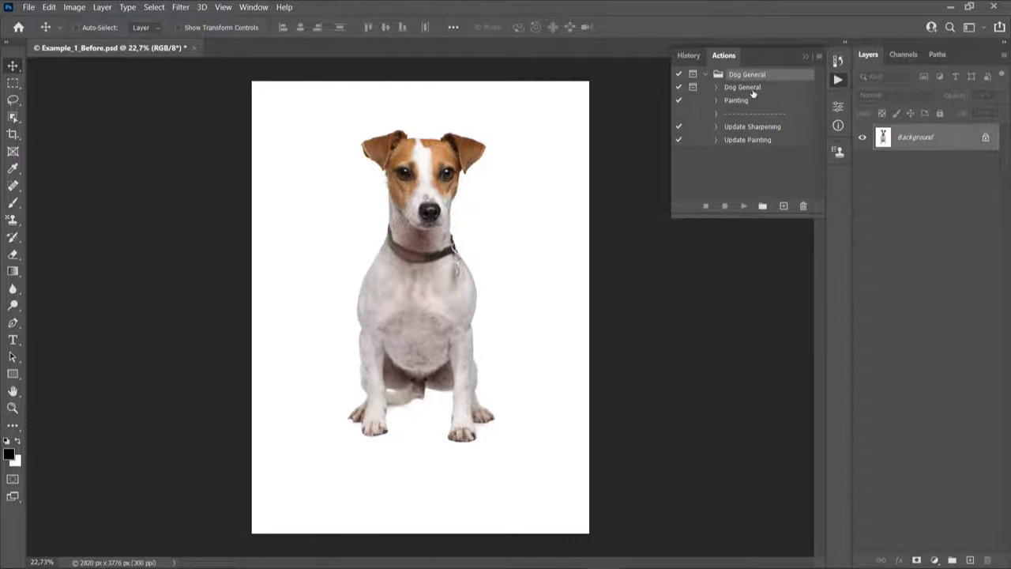
click(750, 91)
click(749, 102)
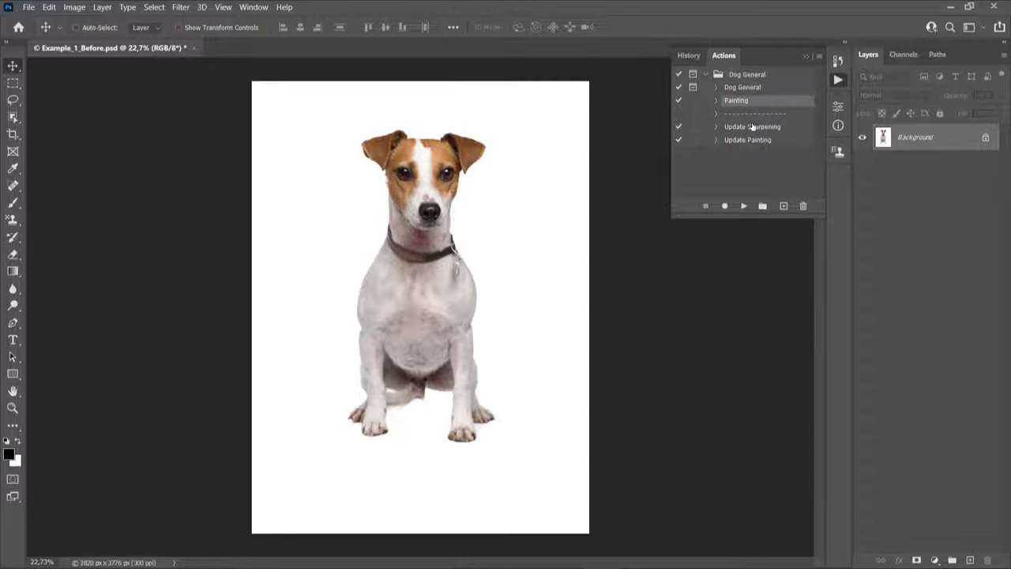
click(751, 88)
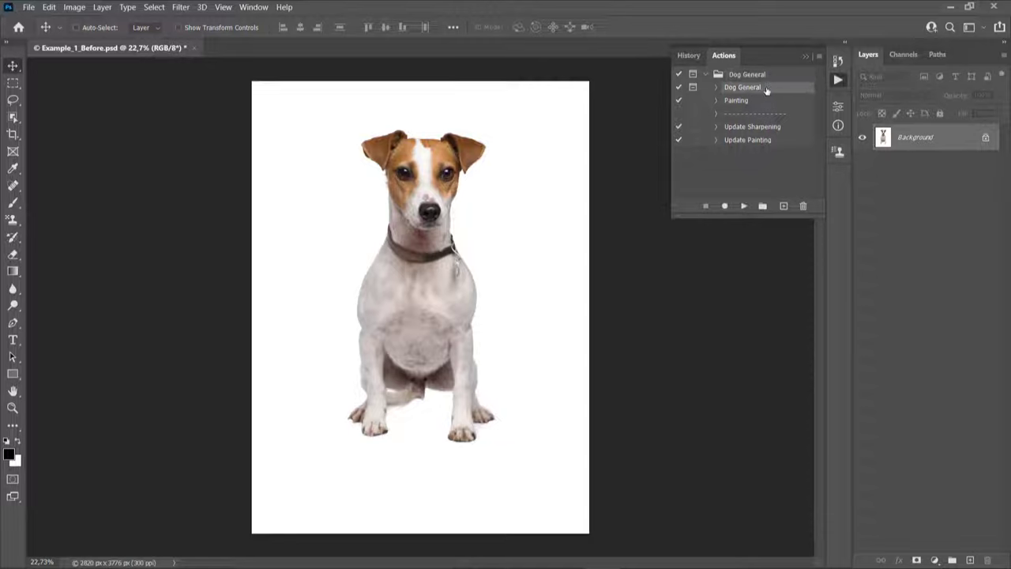
click(741, 101)
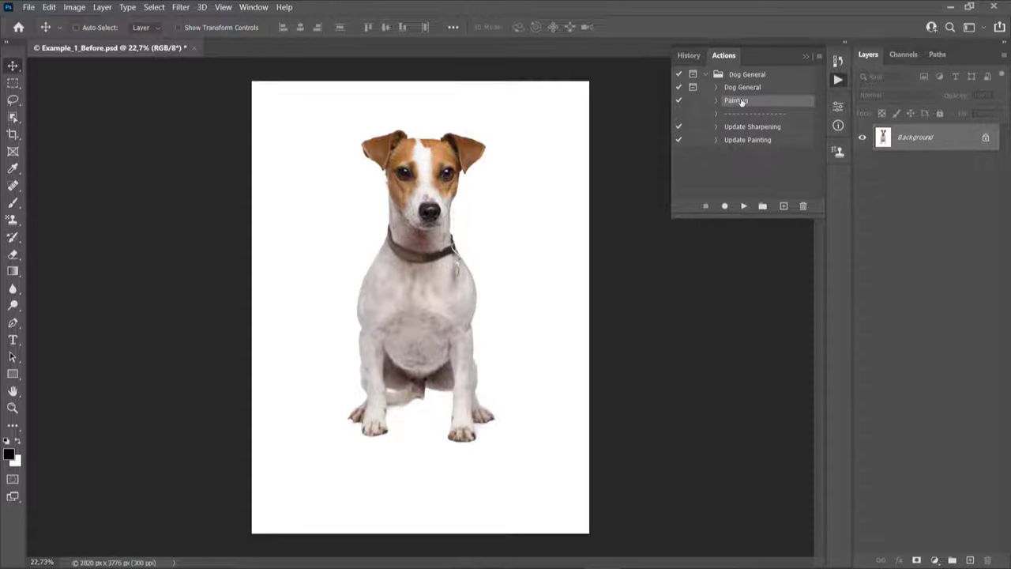
click(759, 126)
click(761, 140)
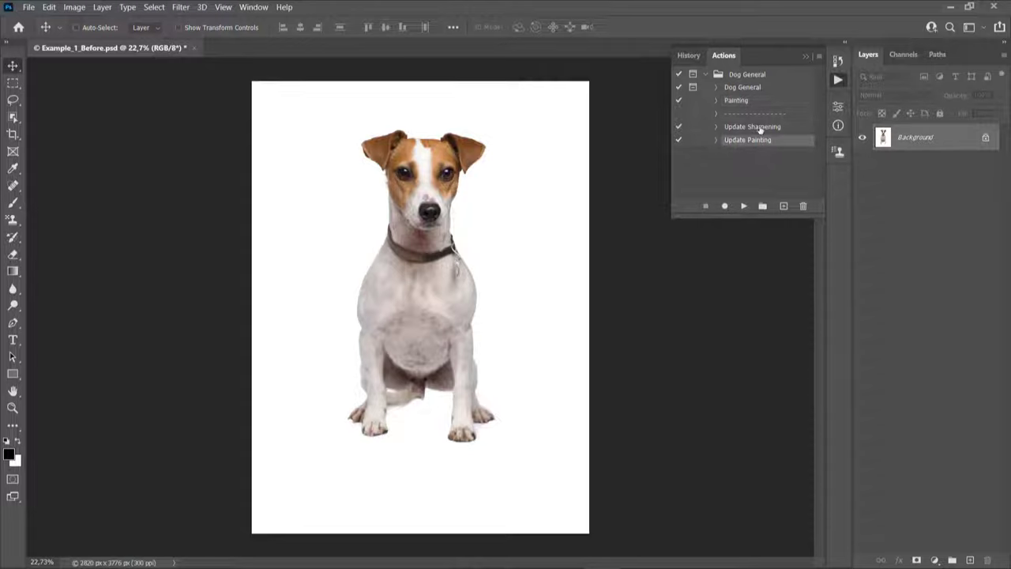
click(760, 89)
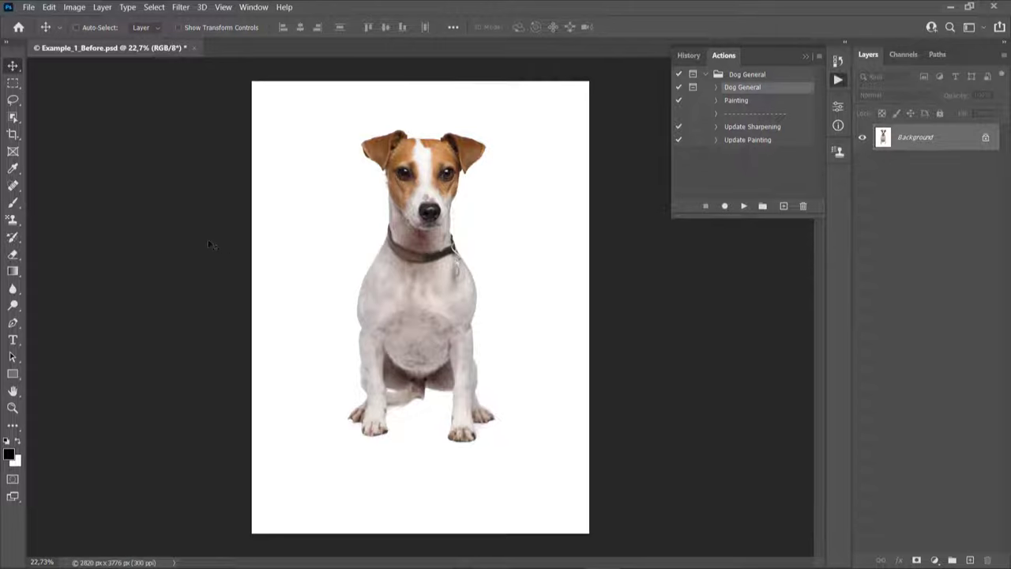
- Import the Dog_General_Brushes file into the Brush tool's presets
key(b)
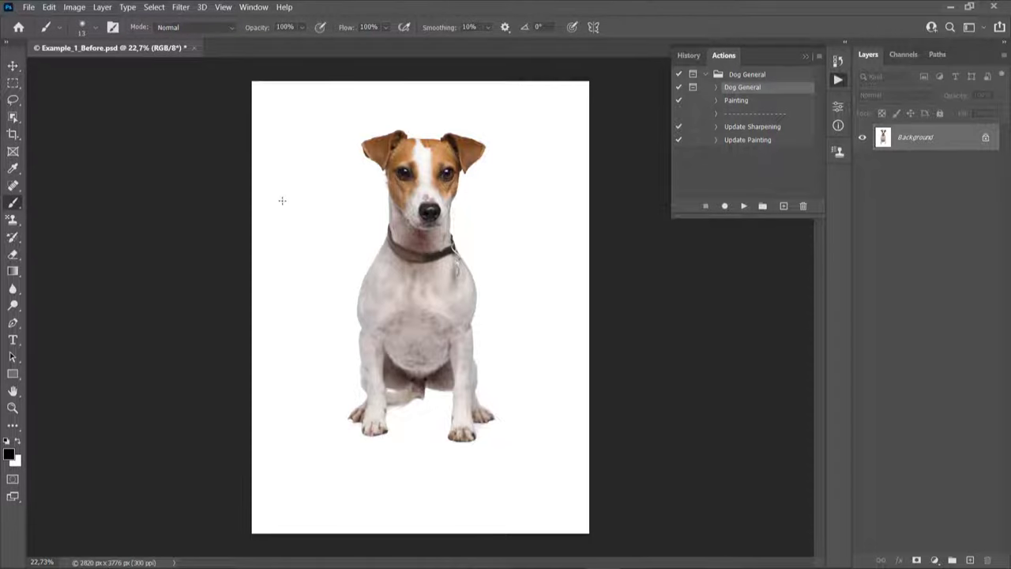
right_click(282, 201)
click(454, 216)
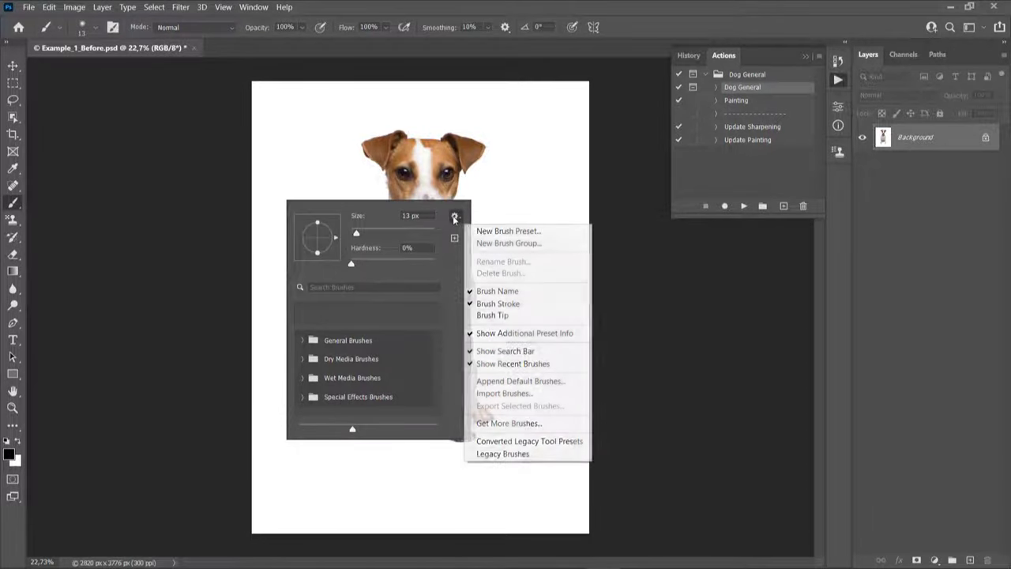
click(494, 395)
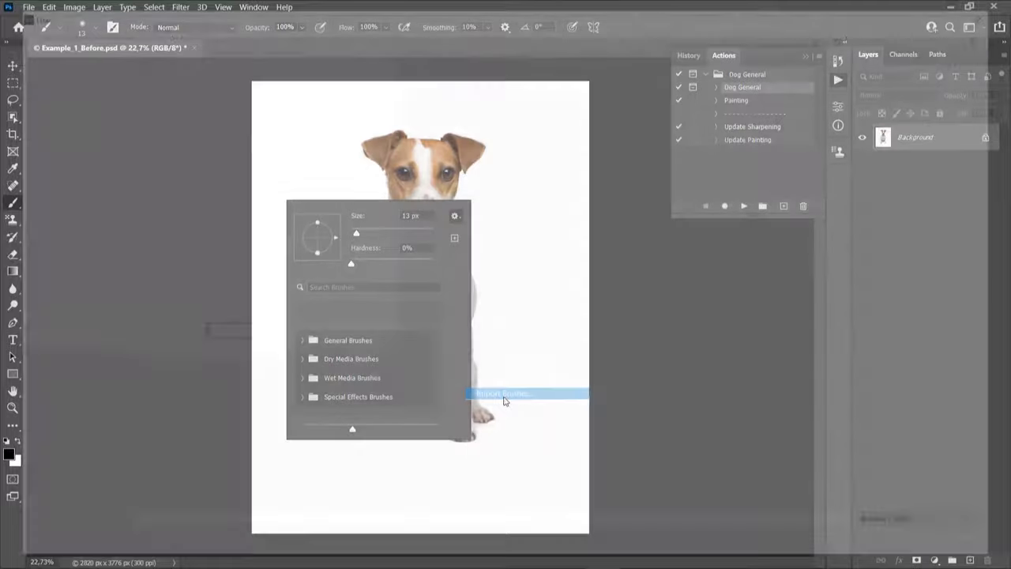
click(233, 136)
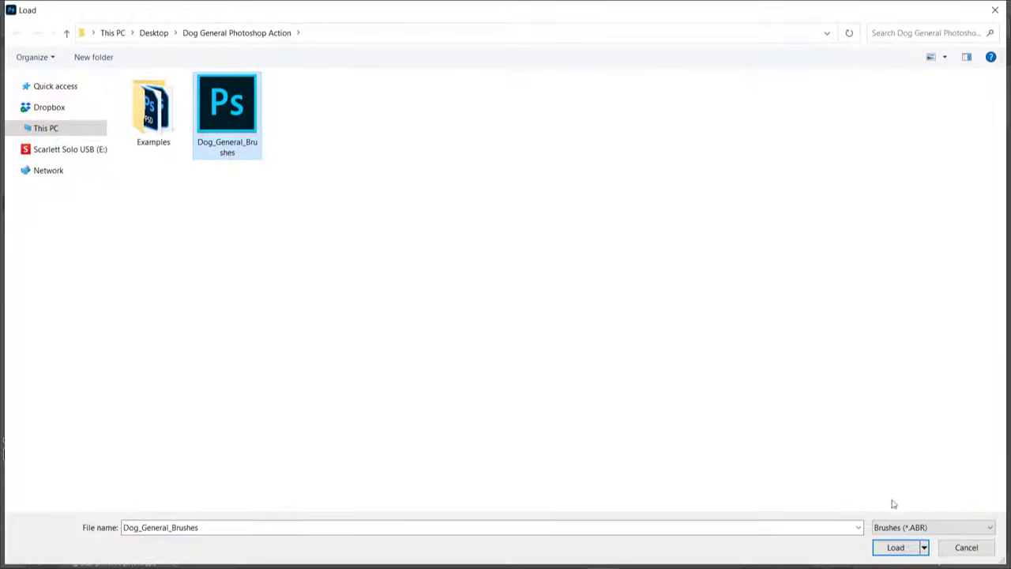
click(896, 547)
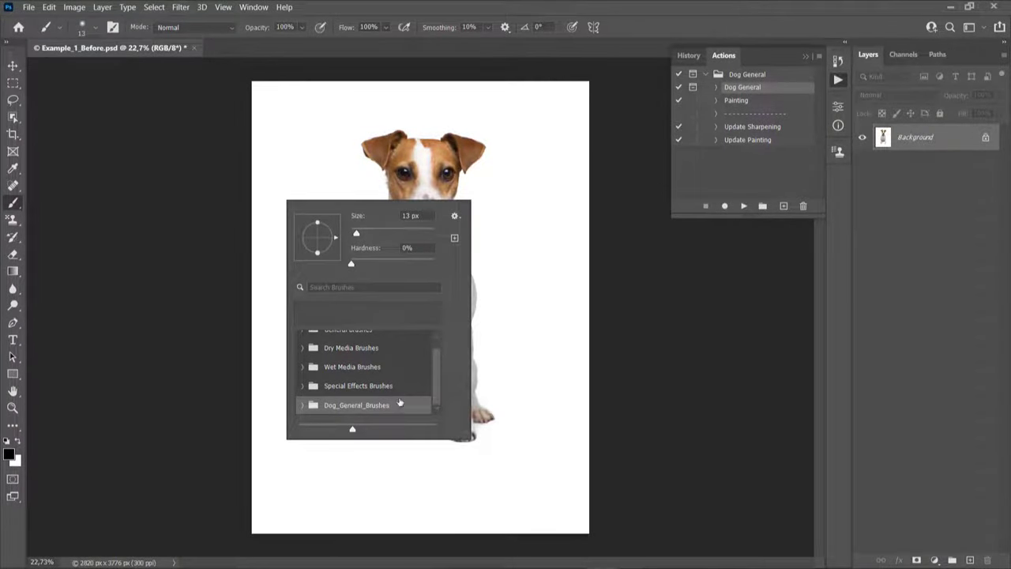
- Import the Dog_General_Patterns file into the Pattern Stamp Tool's patterns and return to the Move tool
click(12, 220)
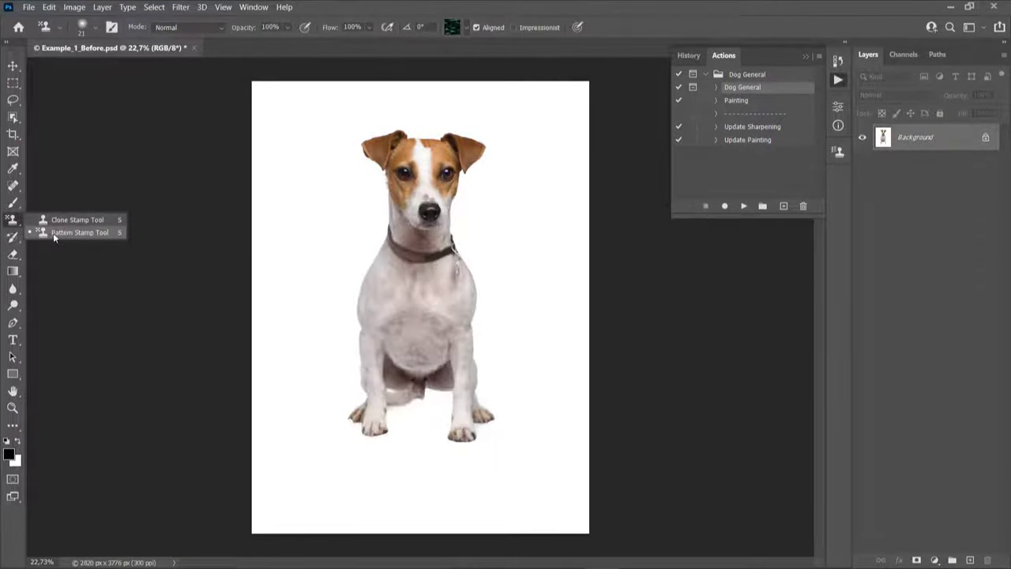
click(69, 234)
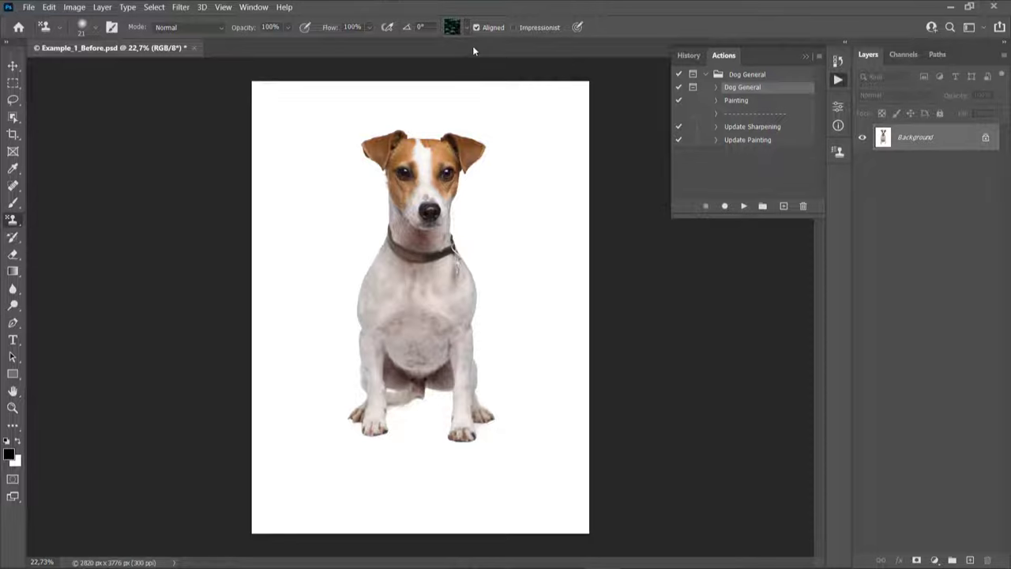
click(467, 29)
click(527, 69)
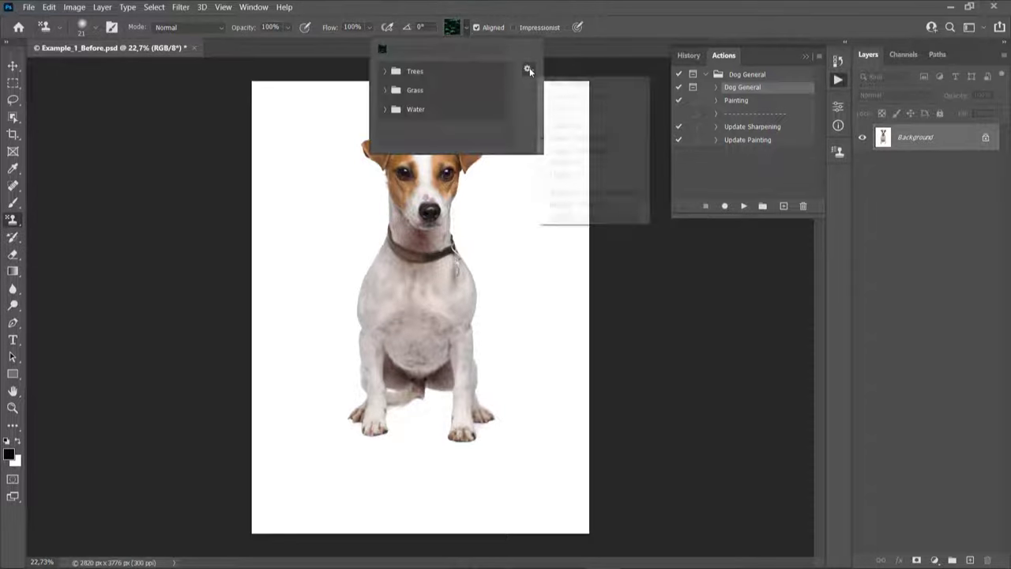
click(580, 205)
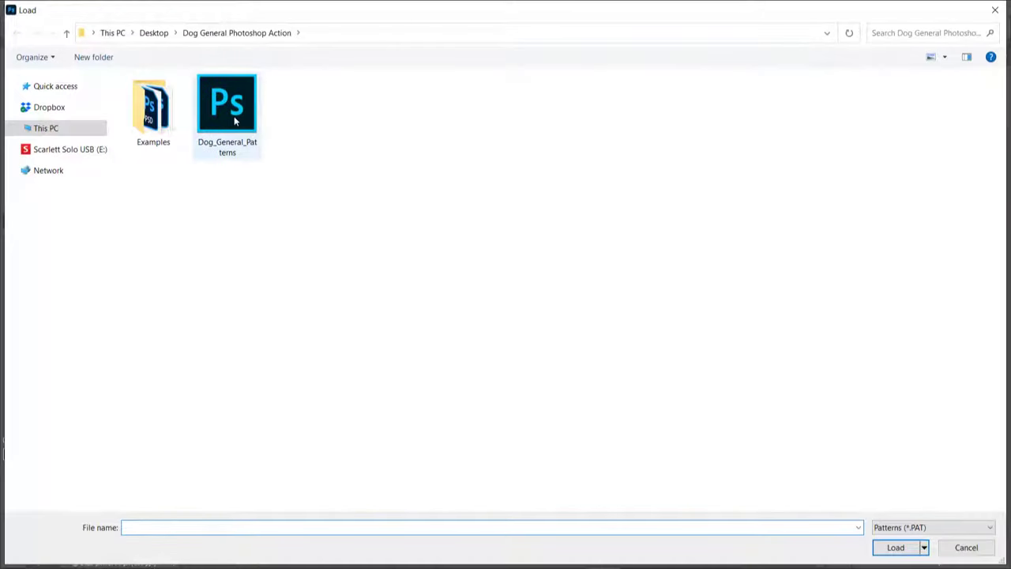
click(252, 123)
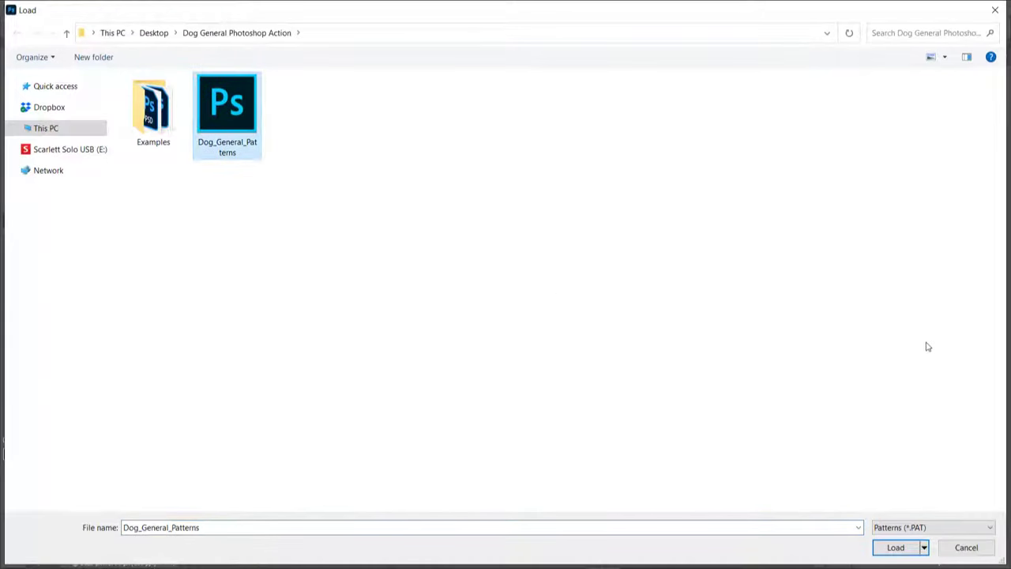
click(896, 547)
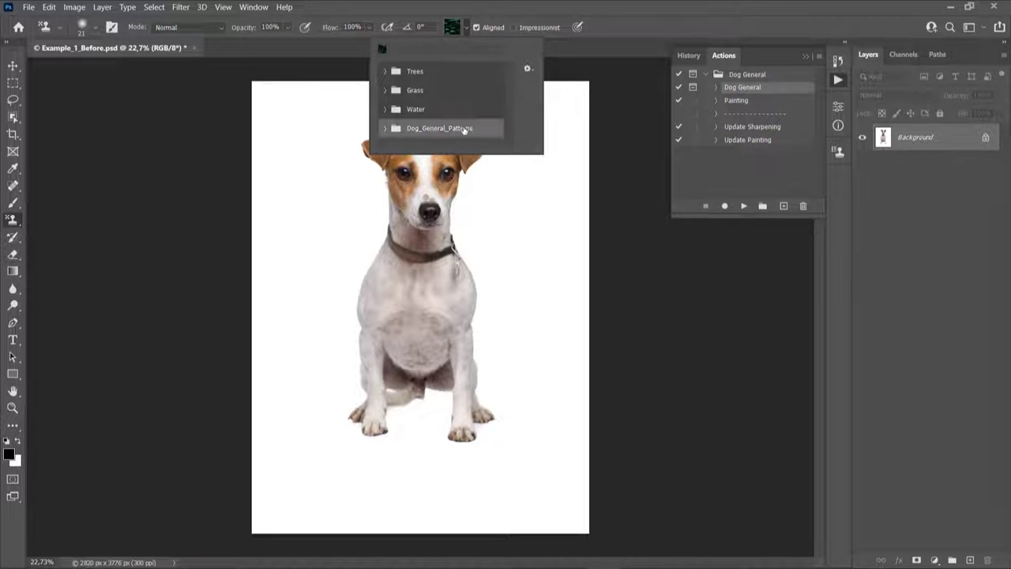
click(677, 18)
key(v)
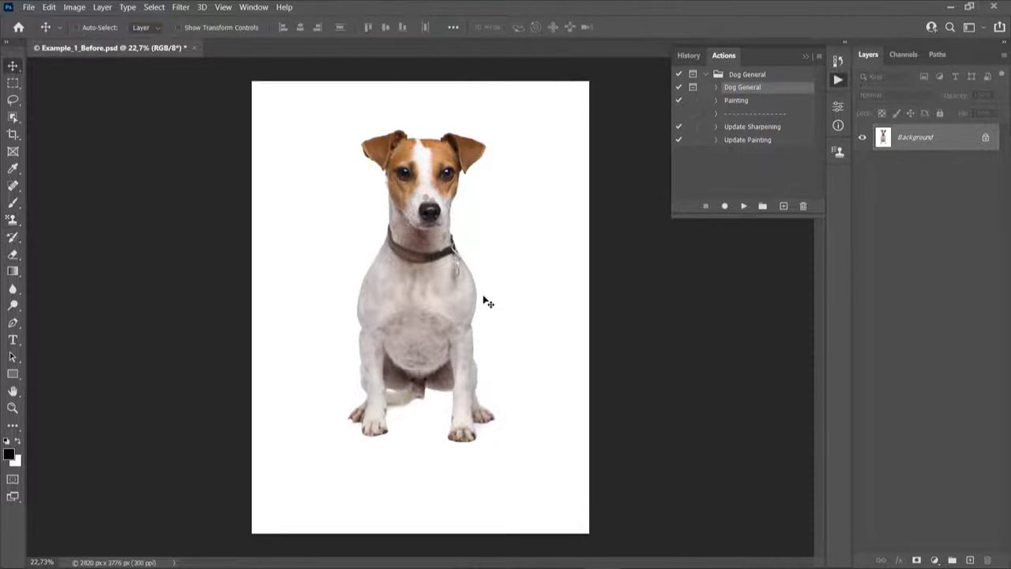
- Create a new layer named "brush" above the Background layer
click(102, 7)
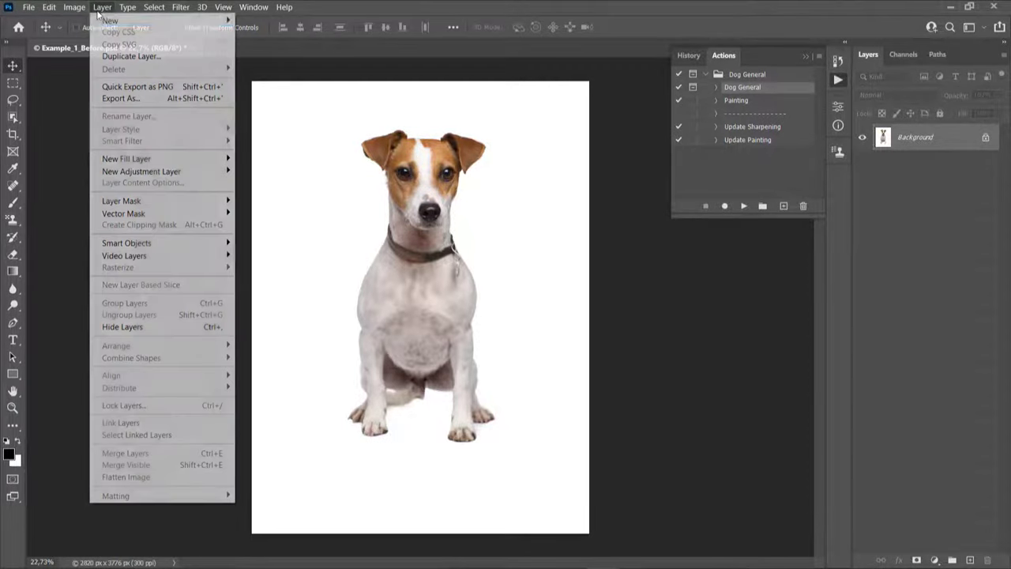
mouse_move(101, 21)
click(263, 23)
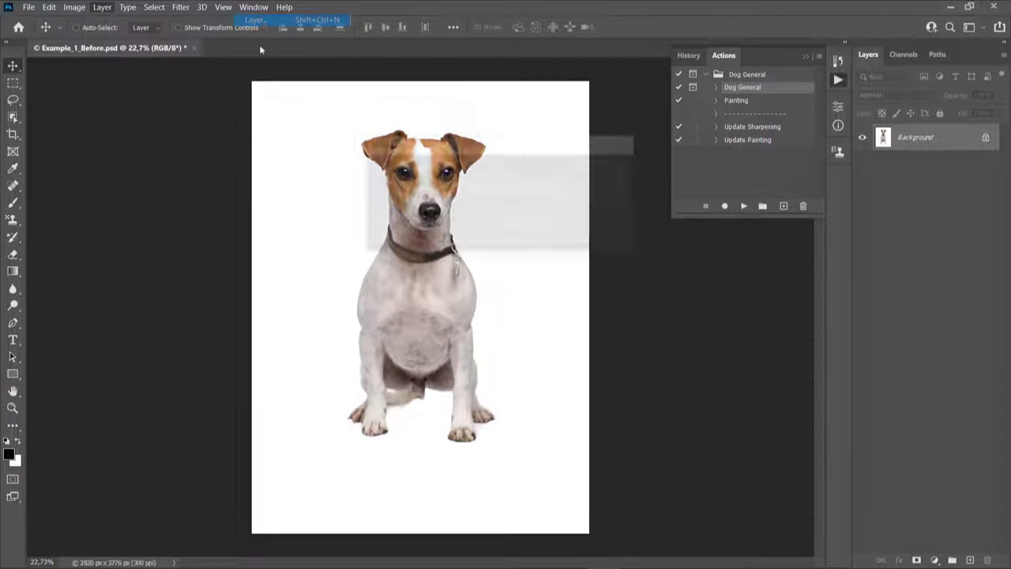
text(brush)
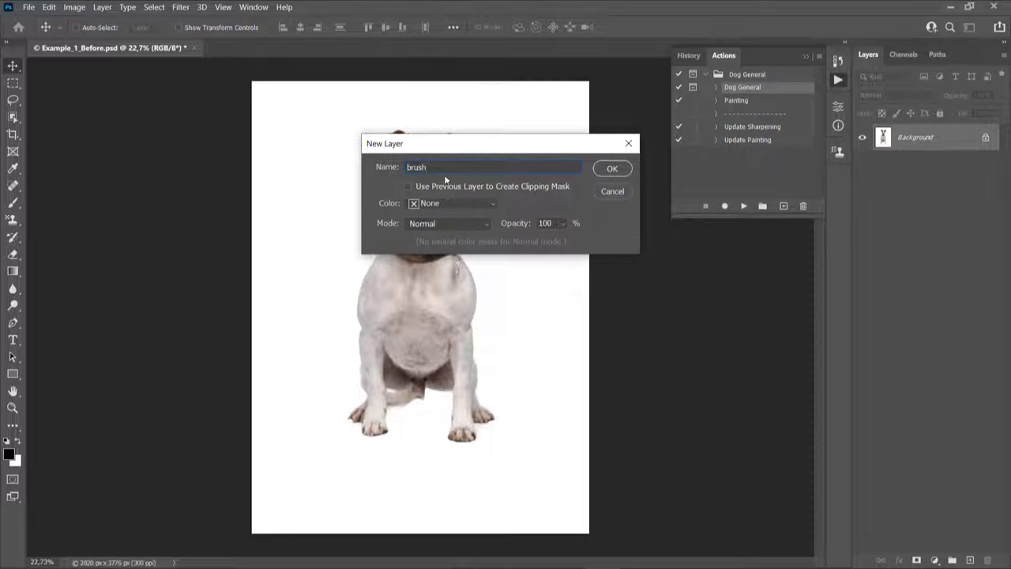
drag(444, 168, 382, 169)
click(612, 169)
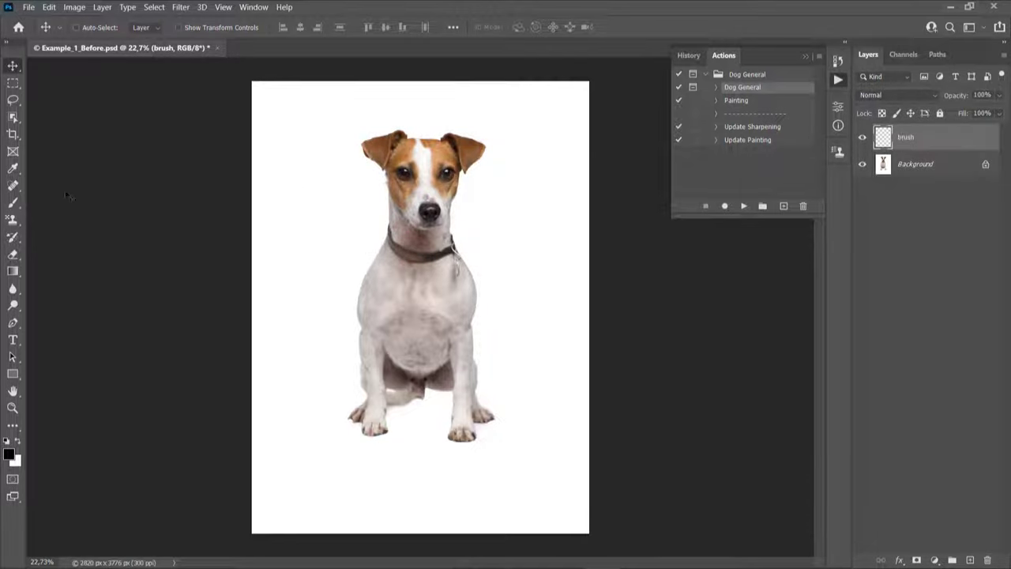
- Choose the first preset in General Brushes for the Brush tool and set the foreground color to ff0000
key(b)
right_click(320, 226)
scroll(369, 376, up, 1)
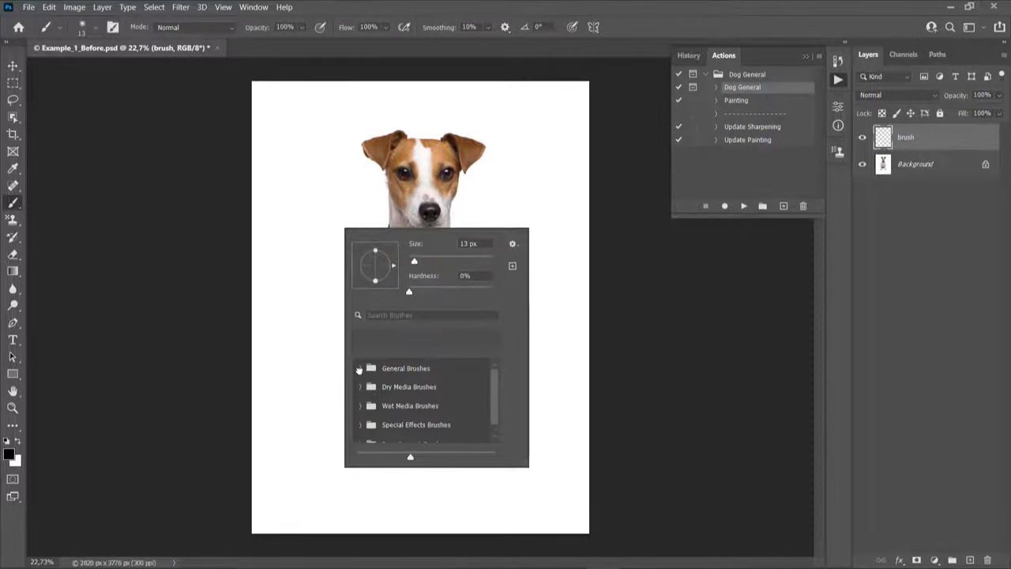
click(360, 369)
double_click(380, 390)
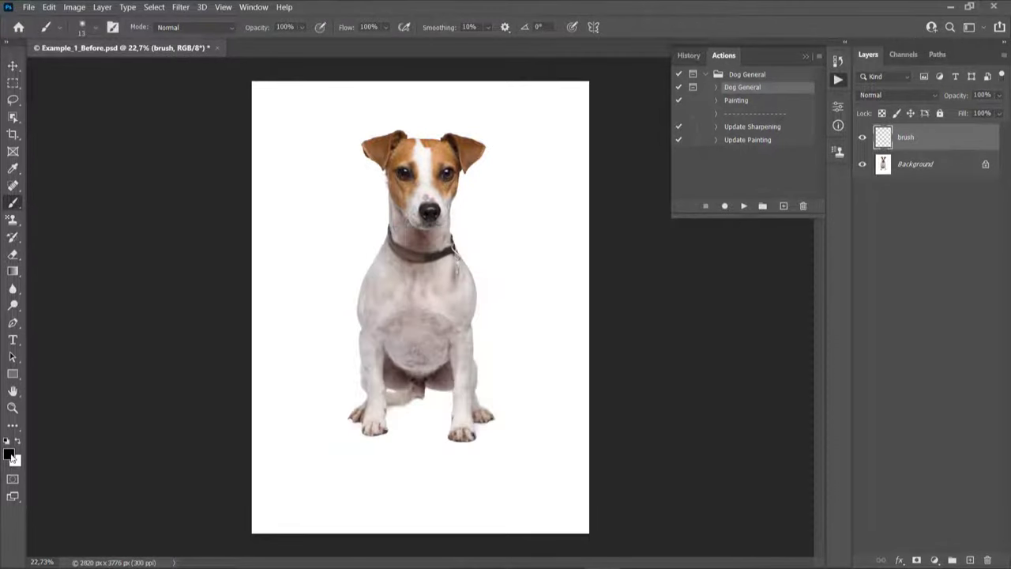
click(11, 456)
text(ff0000)
key(Return)
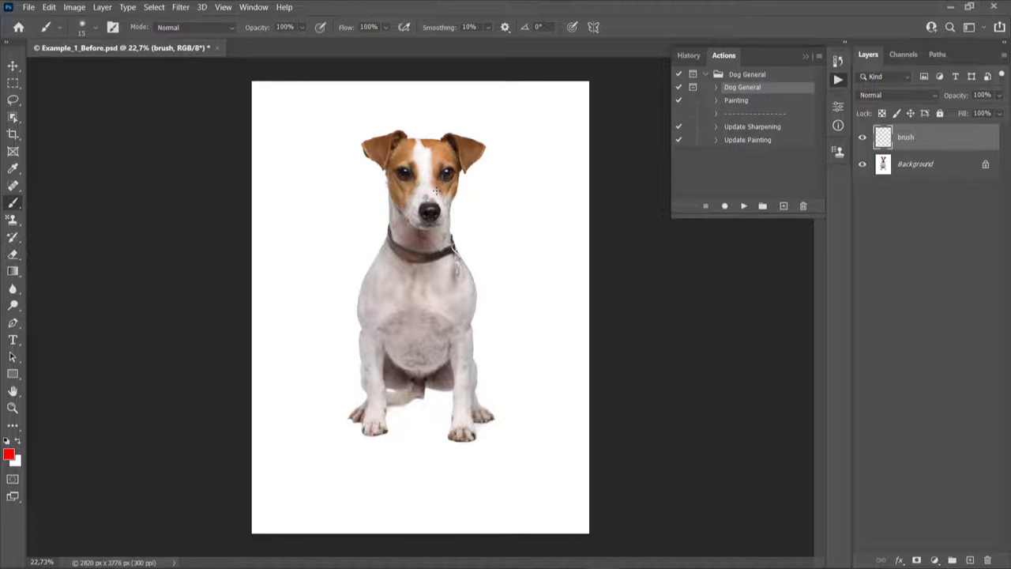
- Enlarge the brush to 250 px and paint red over the dog's face and neck on the brush layer
key(bracketright)
key(bracketright)
key(bracketright)
key(bracketright)
key(bracketright)
key(bracketright)
key(bracketright)
key(bracketright)
key(bracketright)
key(bracketright)
key(bracketright)
key(bracketright)
key(bracketright)
key(bracketright)
key(bracketright)
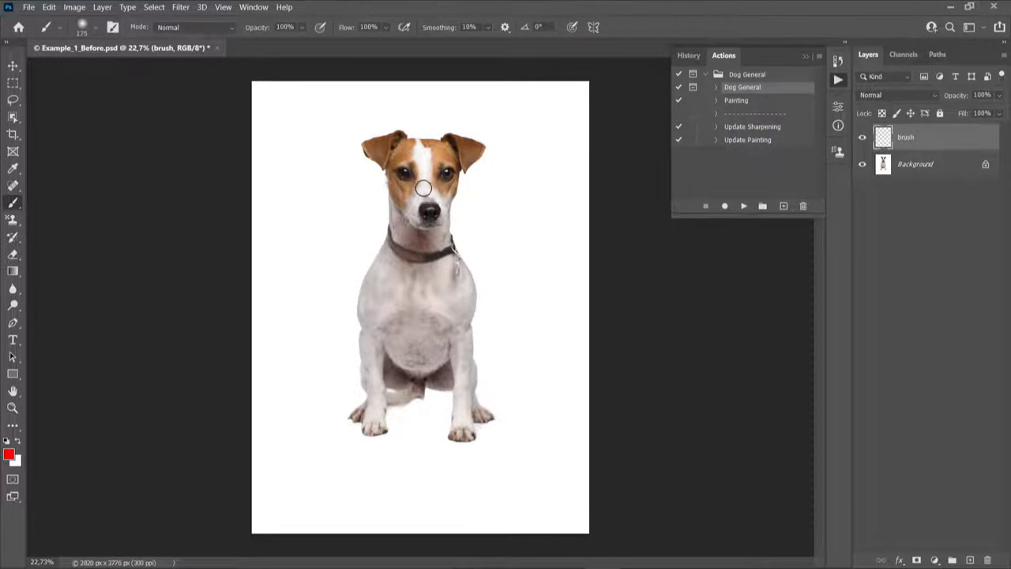
key(bracketleft)
scroll(421, 175, up, 2)
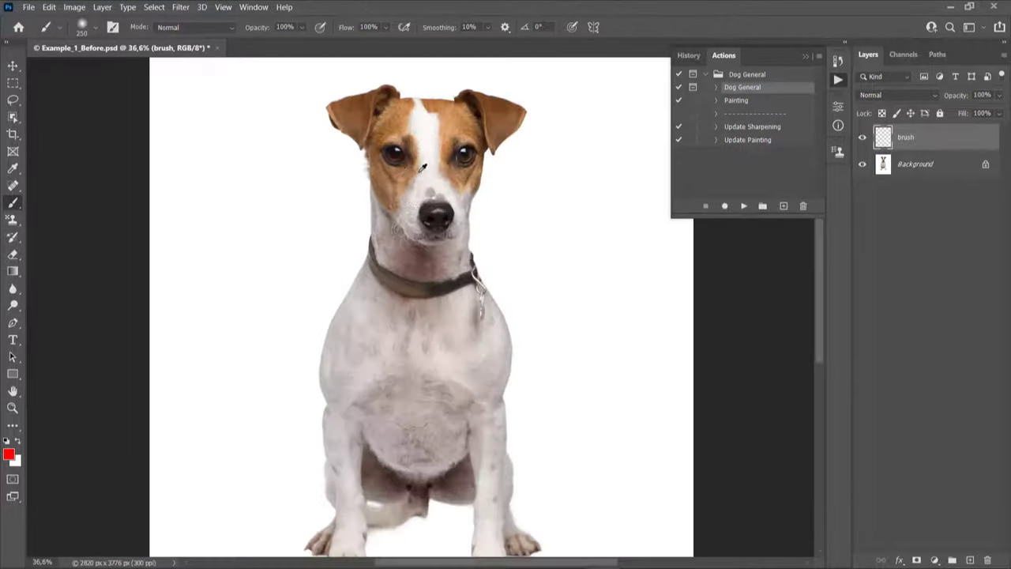
mouse_move(422, 162)
mouse_down()
mouse_move(385, 123)
mouse_move(438, 137)
mouse_move(421, 163)
mouse_move(427, 270)
mouse_move(400, 226)
mouse_move(398, 146)
mouse_move(451, 135)
mouse_move(459, 152)
mouse_move(433, 211)
mouse_move(407, 190)
mouse_move(401, 258)
mouse_move(414, 232)
mouse_up()
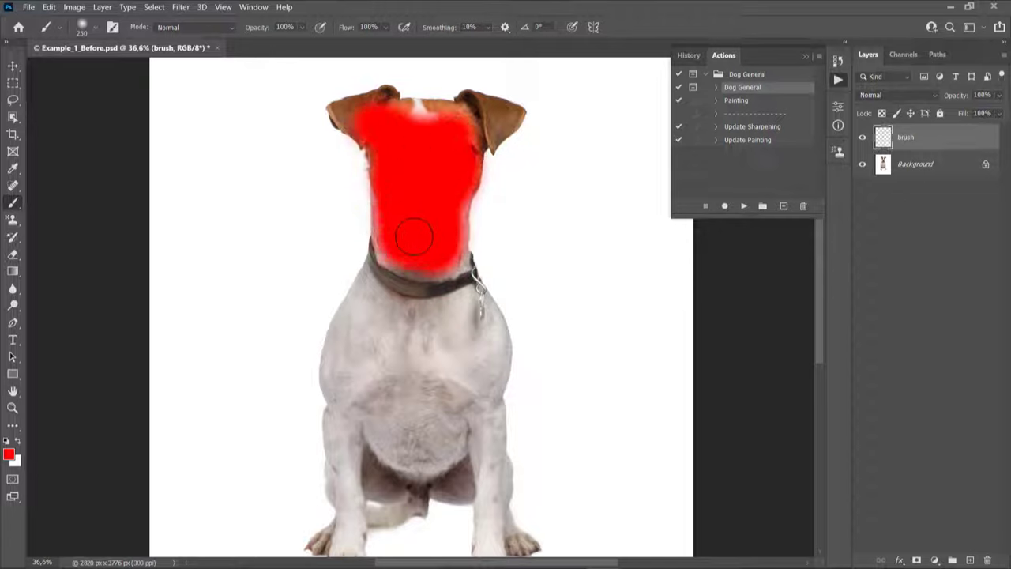
- Undo the red painting on the dog's head and return to the Move tool
key(ctrl+z)
key(v)
scroll(443, 219, down, 5)
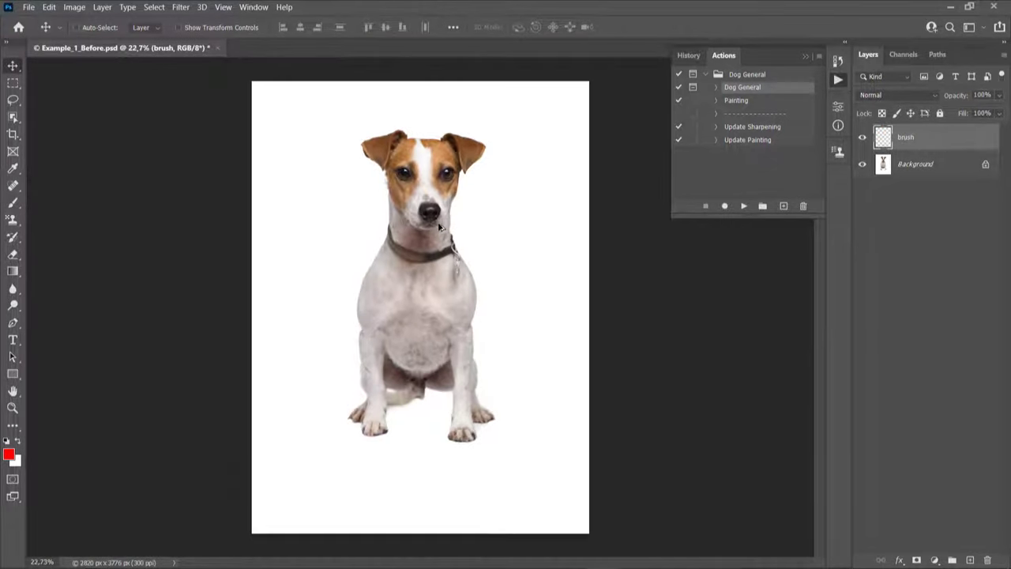
scroll(403, 259, up, 1)
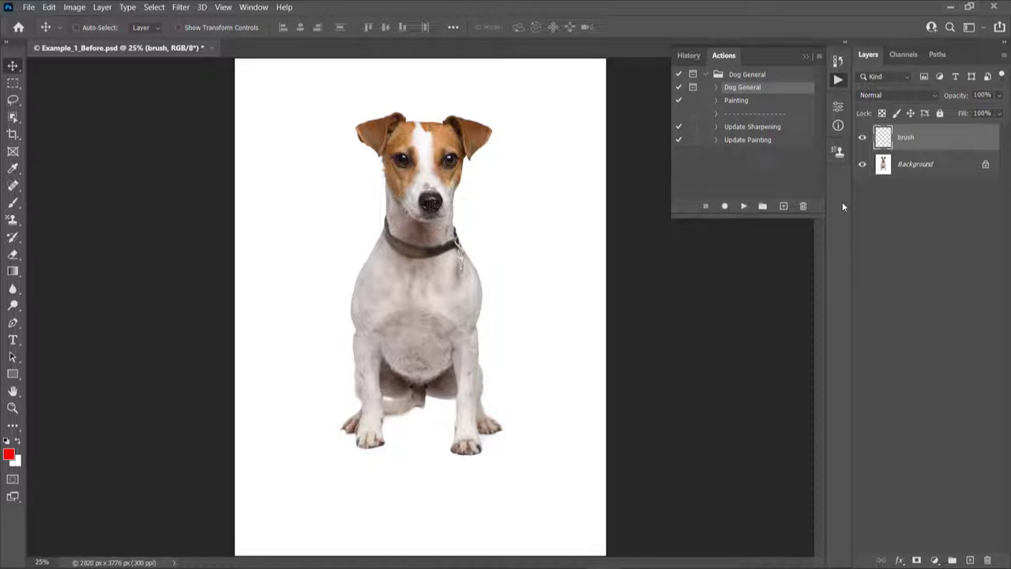
- Select the dog automatically as the subject of the Background layer
click(913, 165)
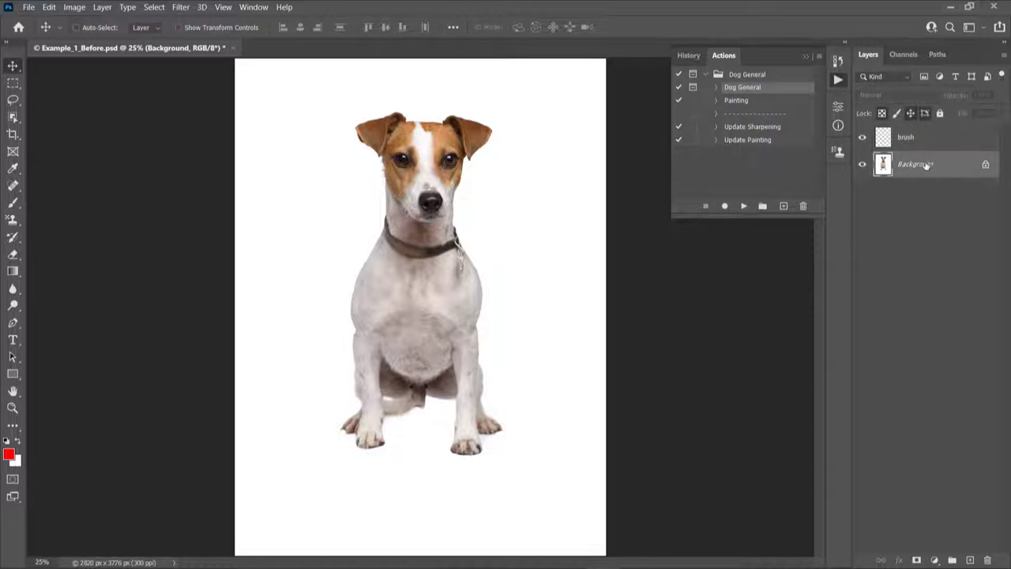
click(154, 7)
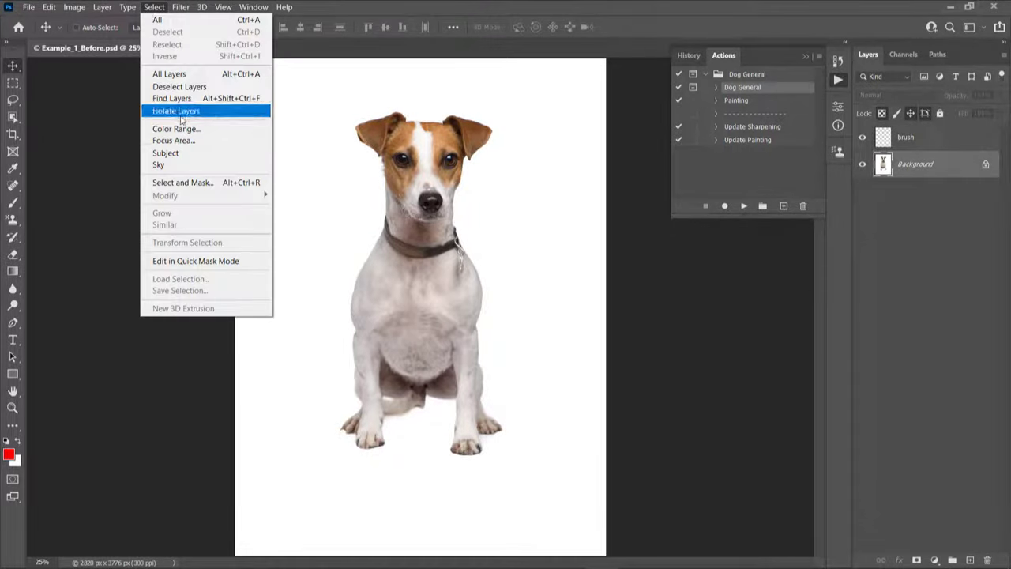
click(168, 153)
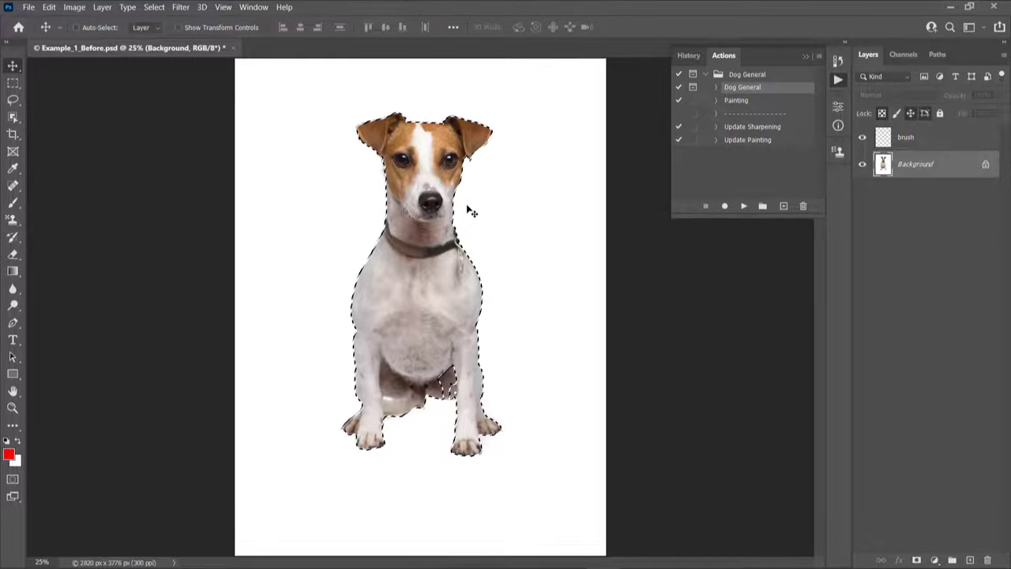
- Add the missed belly area beside the dog's front leg to the selection using the Quick Selection tool at 100 px
scroll(479, 208, up, 1)
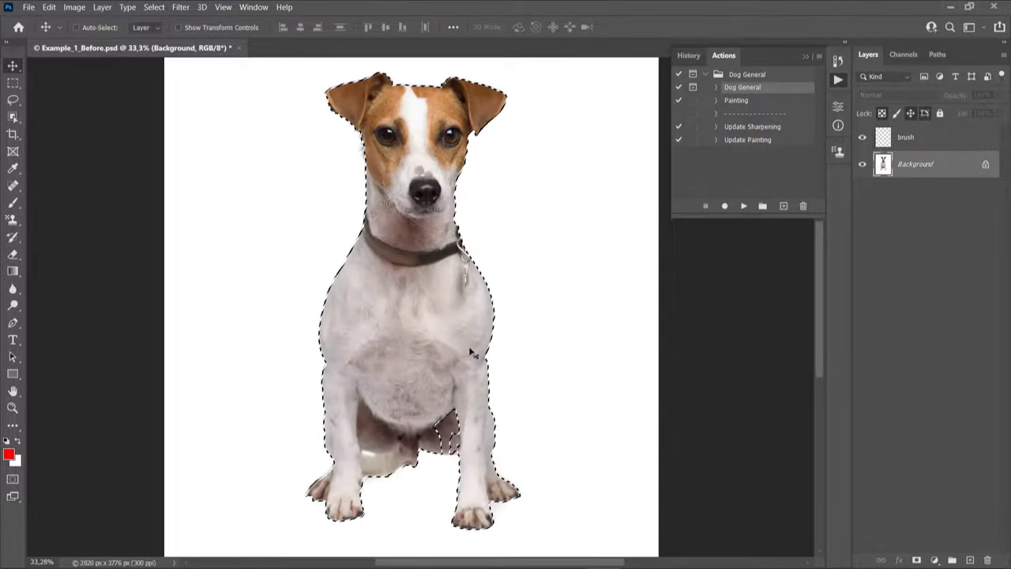
click(13, 117)
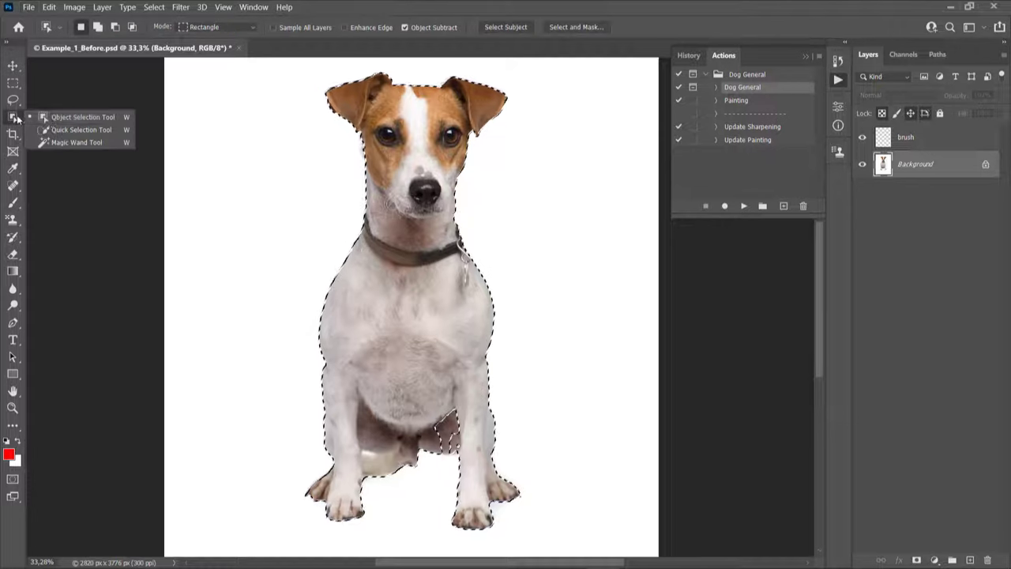
drag(72, 129, 70, 129)
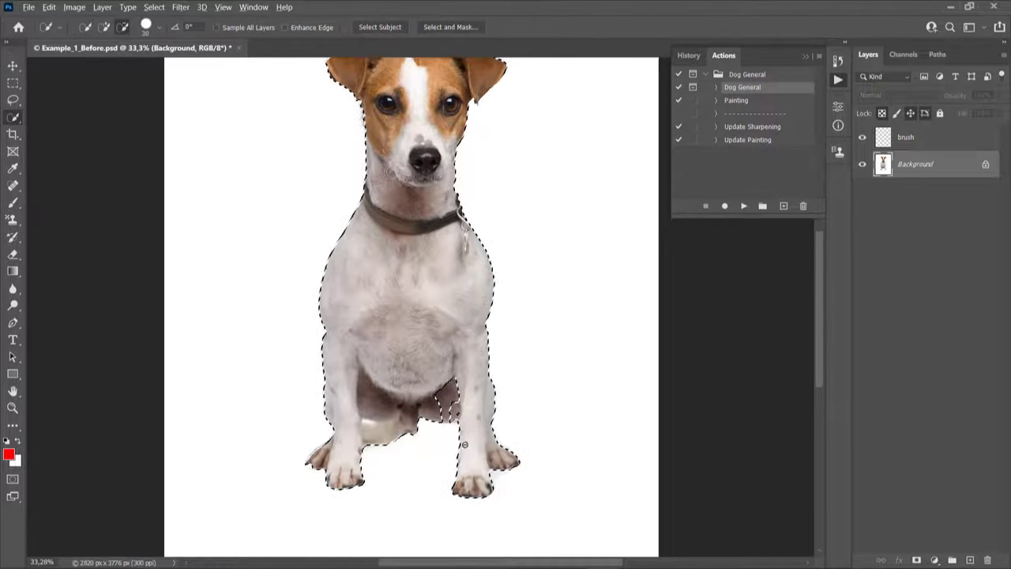
scroll(458, 474, up, 3)
key(bracketright)
key(bracketright)
key(bracketright)
key(bracketright)
key(bracketright)
key(bracketright)
key(bracketright)
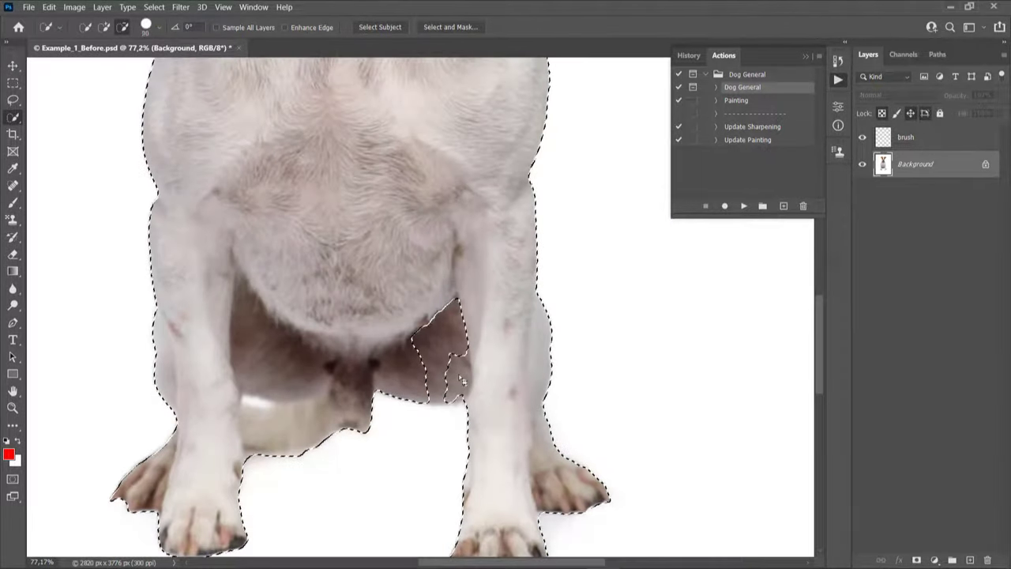
key(shift)
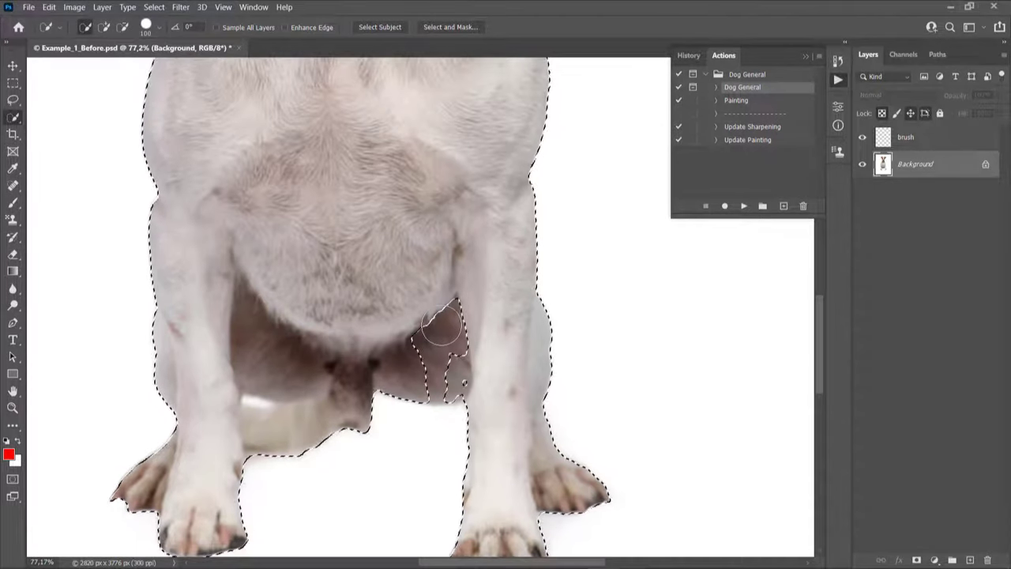
scroll(441, 325, down, 1)
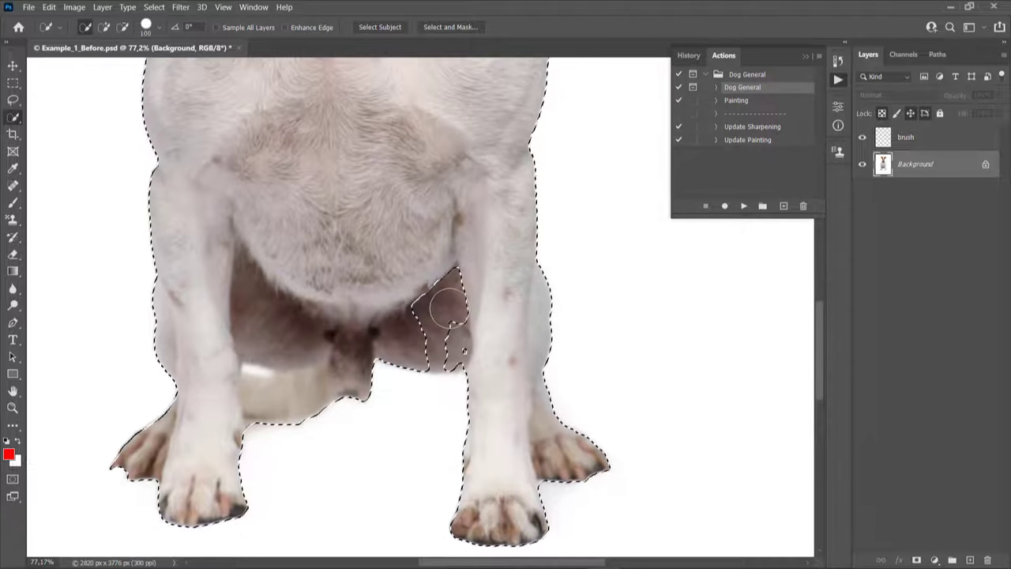
scroll(439, 314, up, 2)
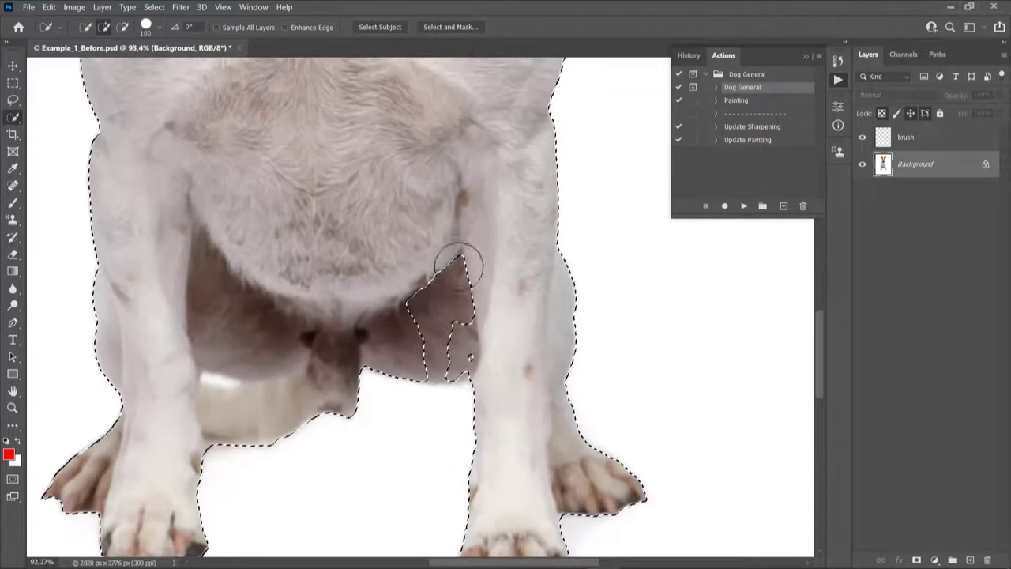
shift+click(450, 272)
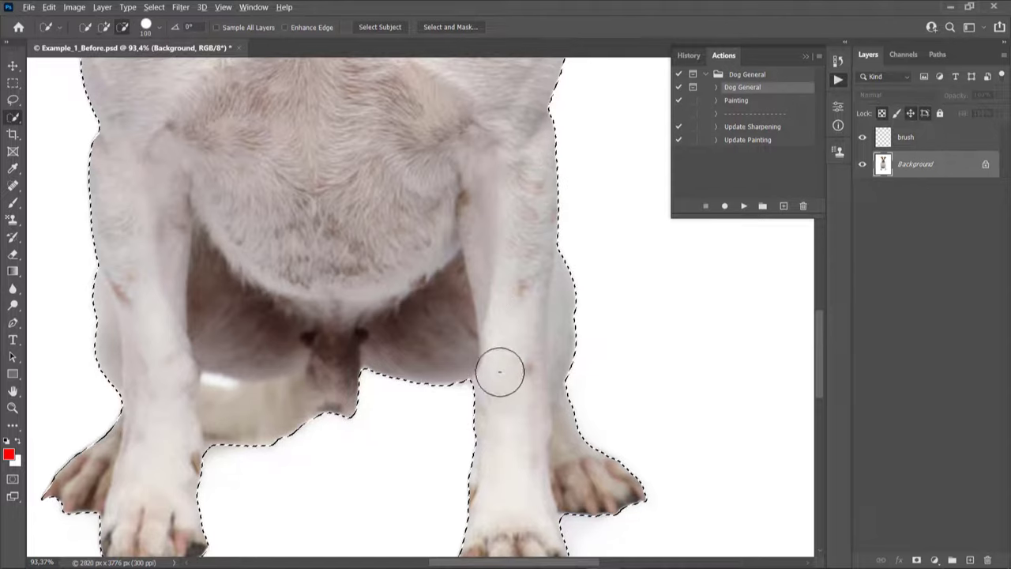
scroll(497, 369, down, 5)
scroll(498, 239, down, 1)
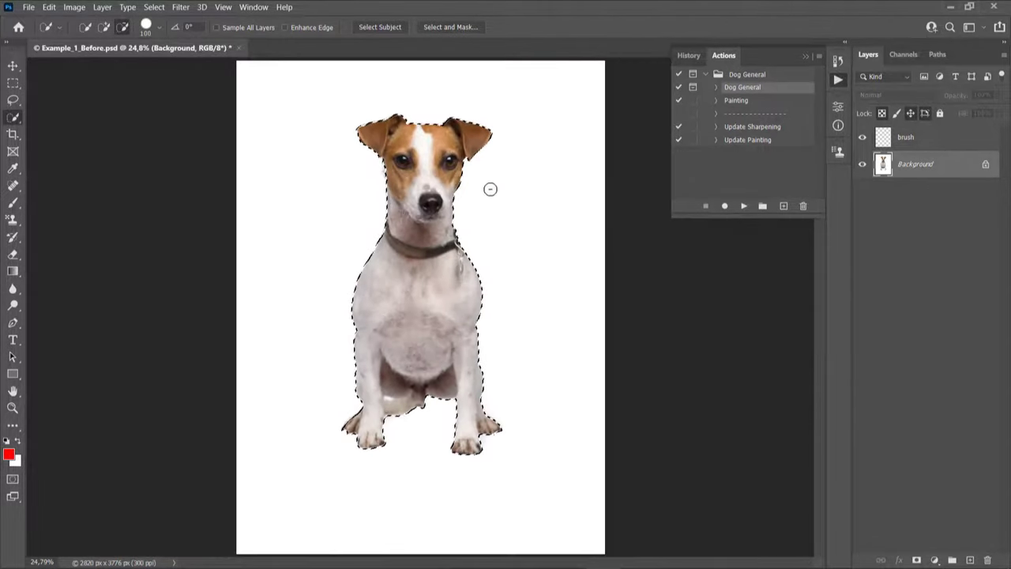
- Switch to the Move tool and smooth the dog selection with a sample radius of 2 pixels
scroll(425, 131, up, 2)
key(v)
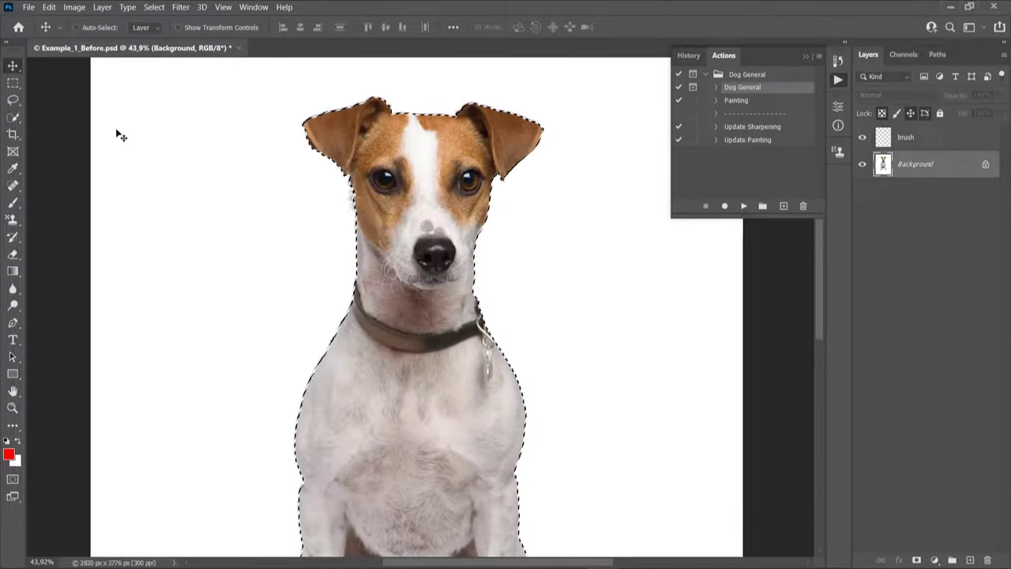
click(154, 7)
mouse_move(202, 195)
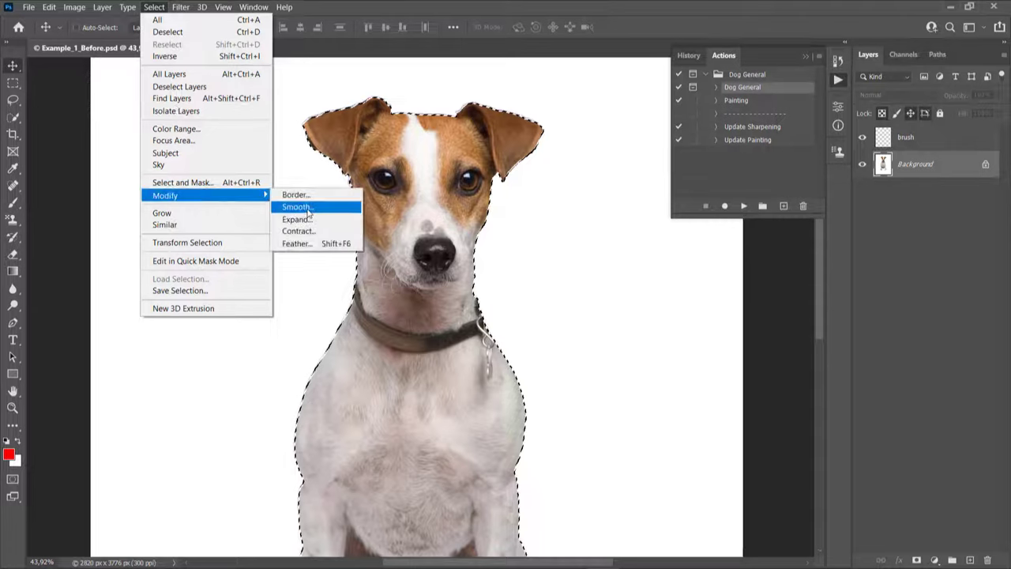
click(307, 214)
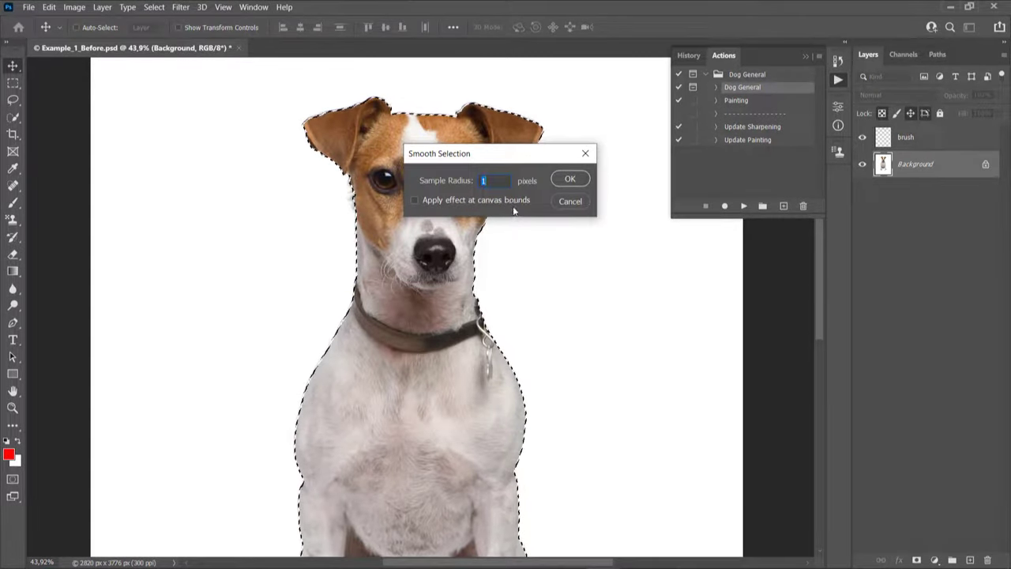
text(2)
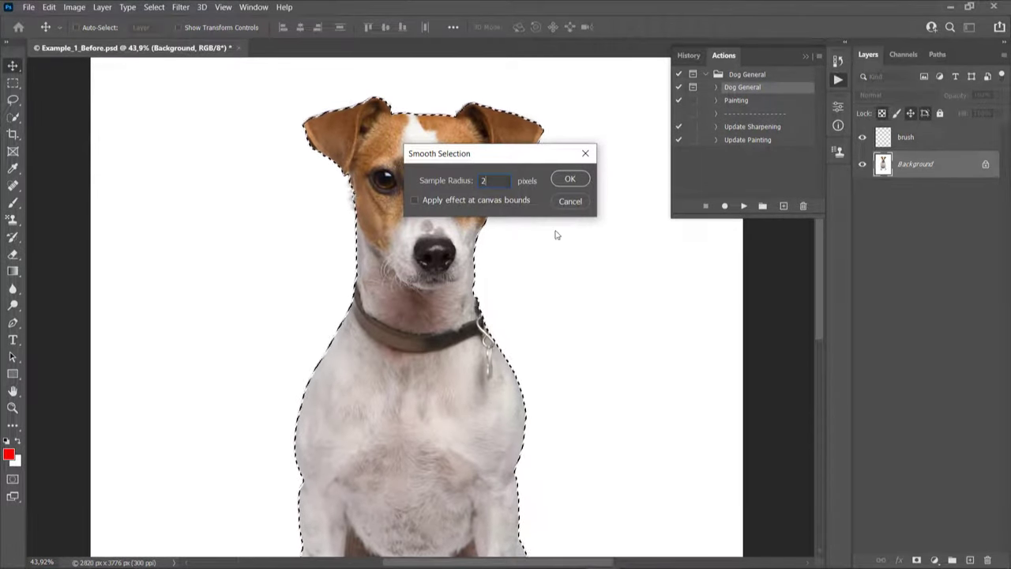
click(570, 180)
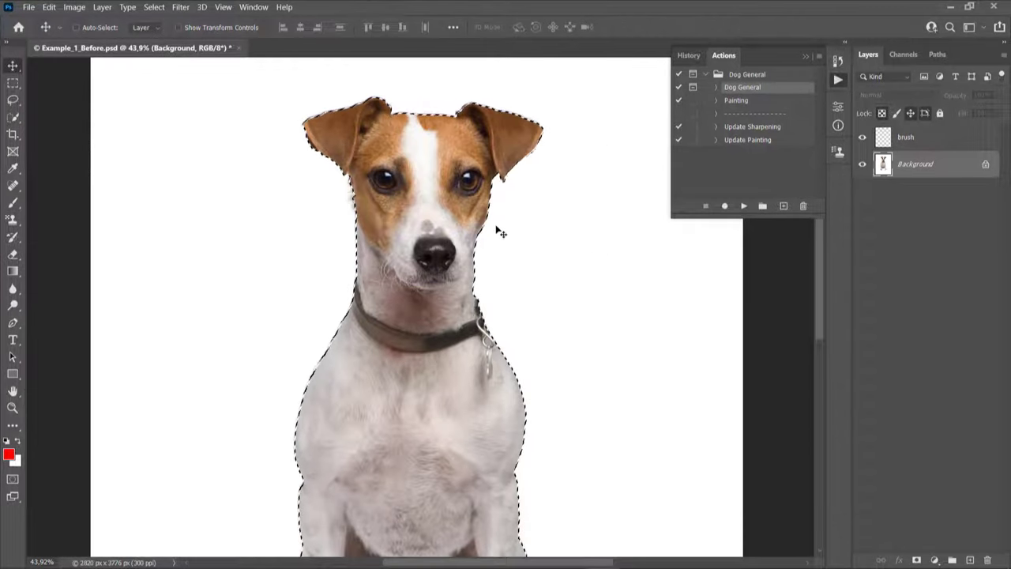
- Refine the dog selection's edge in Select and Mask with the contrast set to 29%
click(154, 7)
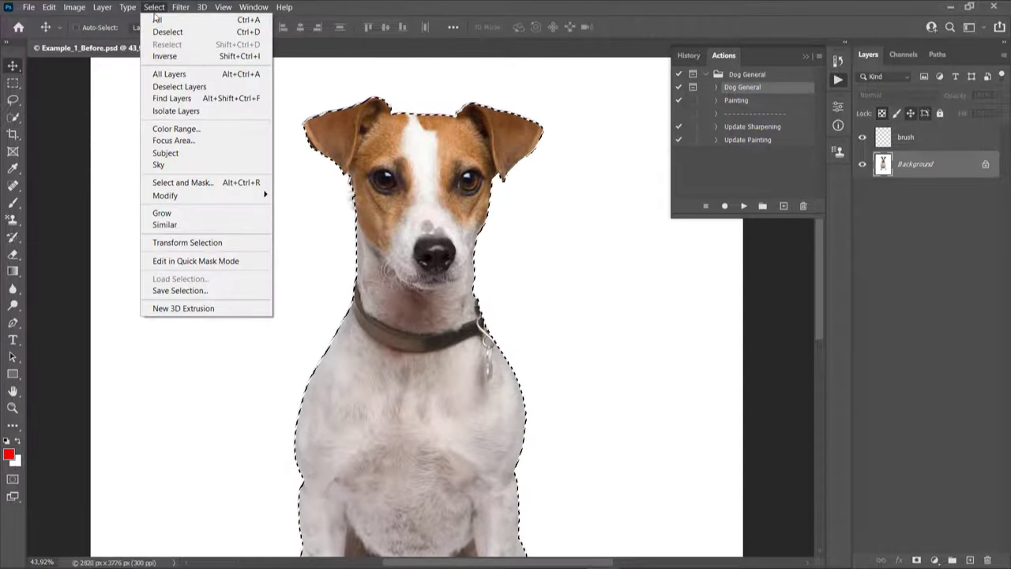
click(186, 183)
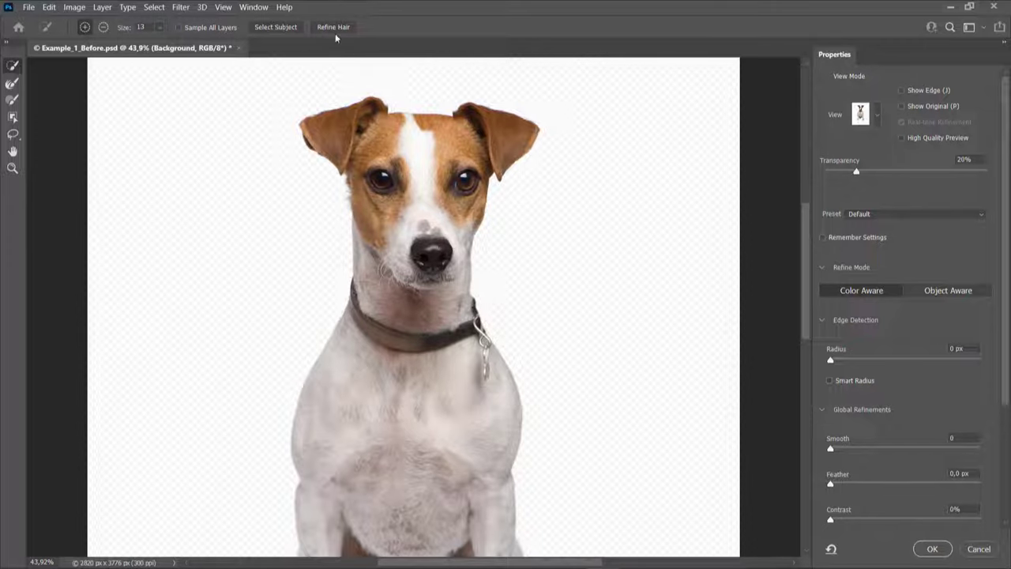
scroll(928, 345, down, 1)
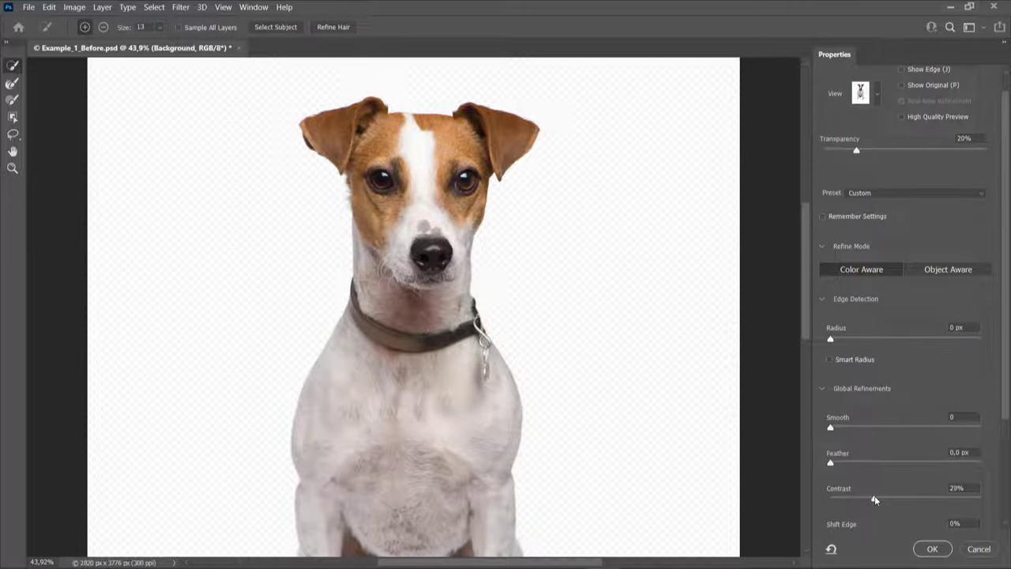
drag(875, 495, 876, 496)
click(933, 548)
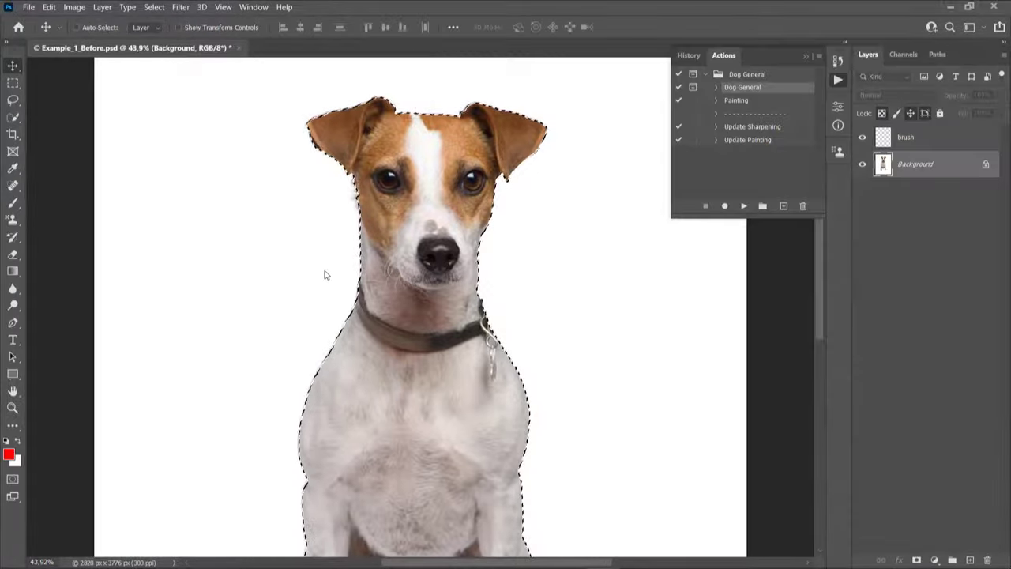
- Fill the dog selection on the brush layer with the foreground colour and deselect it
click(908, 138)
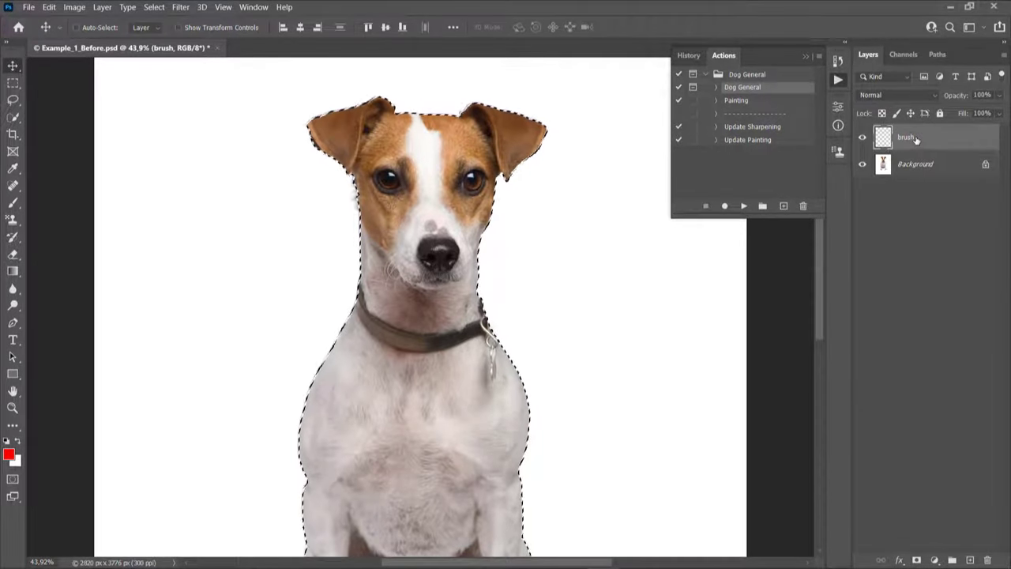
click(48, 7)
click(51, 200)
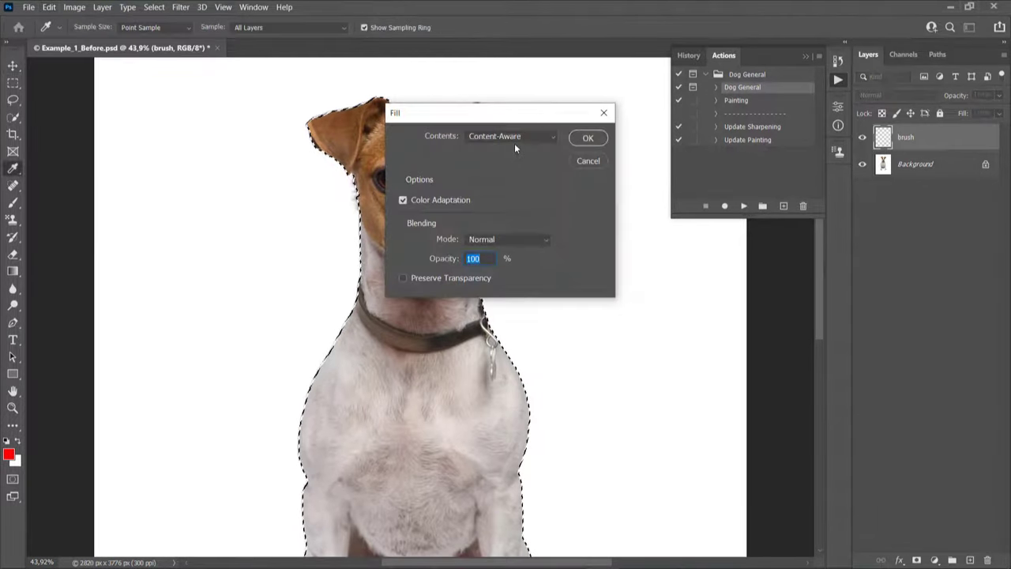
click(514, 137)
click(477, 144)
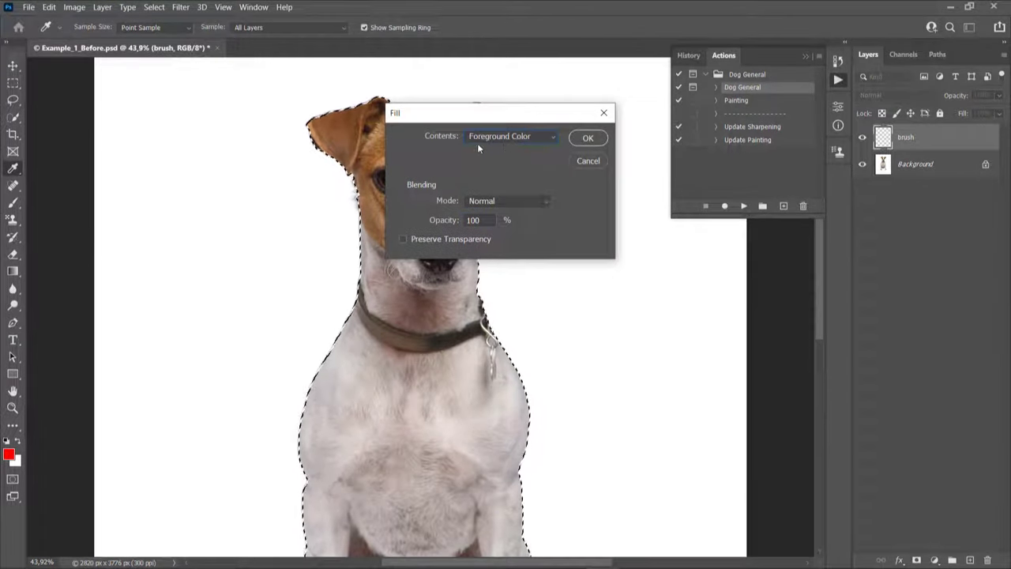
click(587, 138)
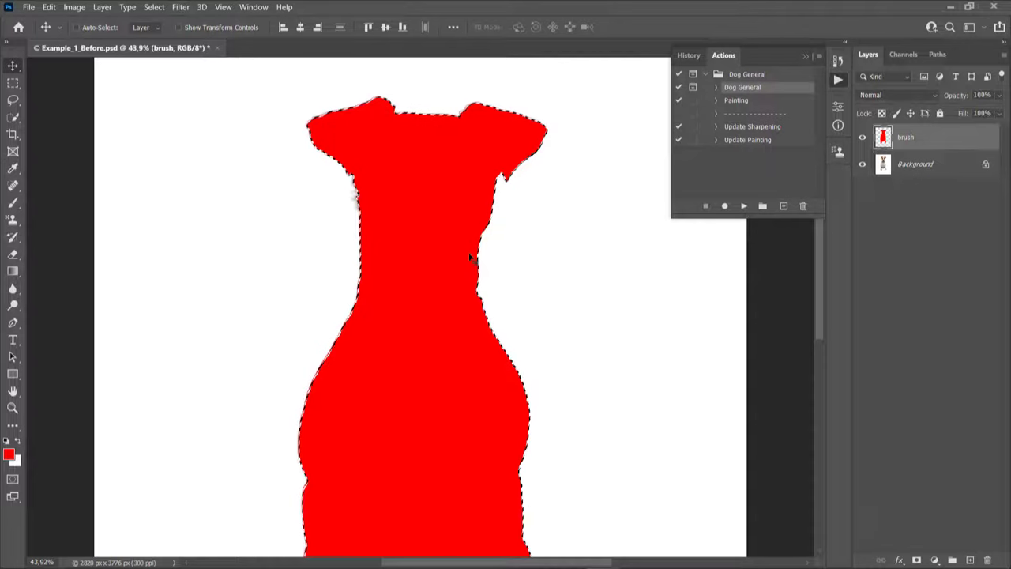
key(ctrl)
key(ctrl+d)
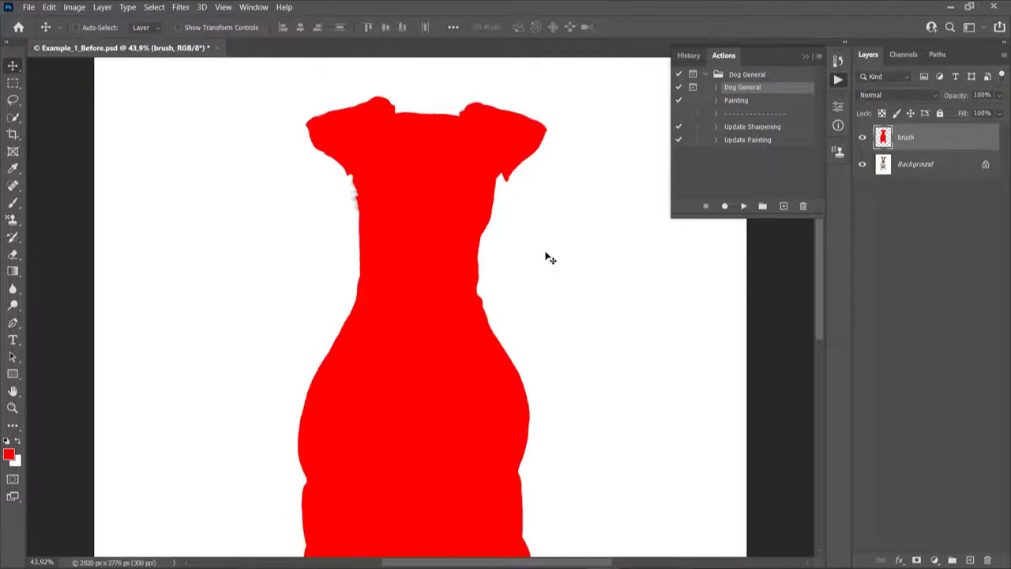
- Shift the red dog shape on the brush layer away from the dog beneath, and undo the move
scroll(413, 212, down, 4)
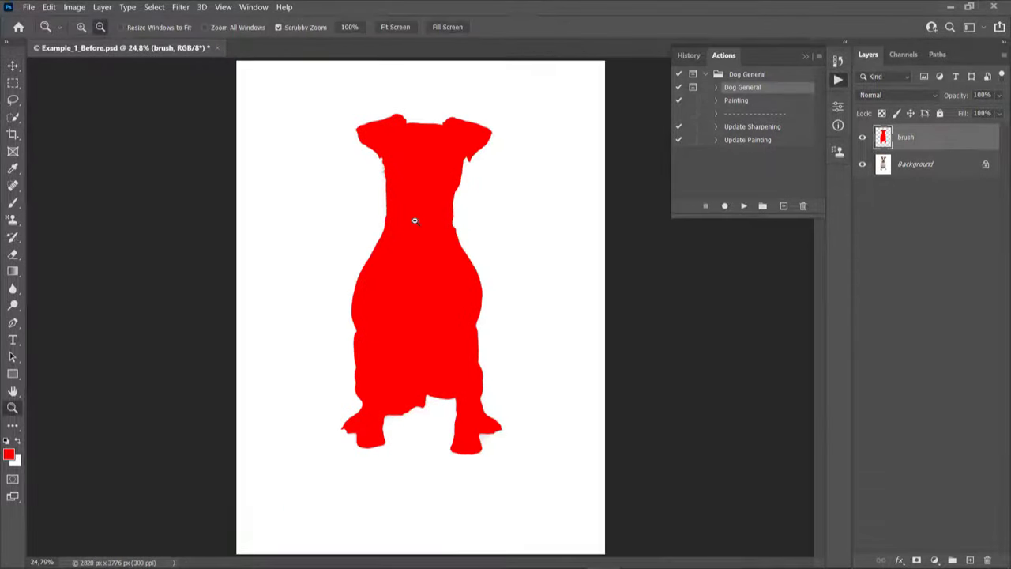
alt+click(414, 221)
ctrl+click(418, 248)
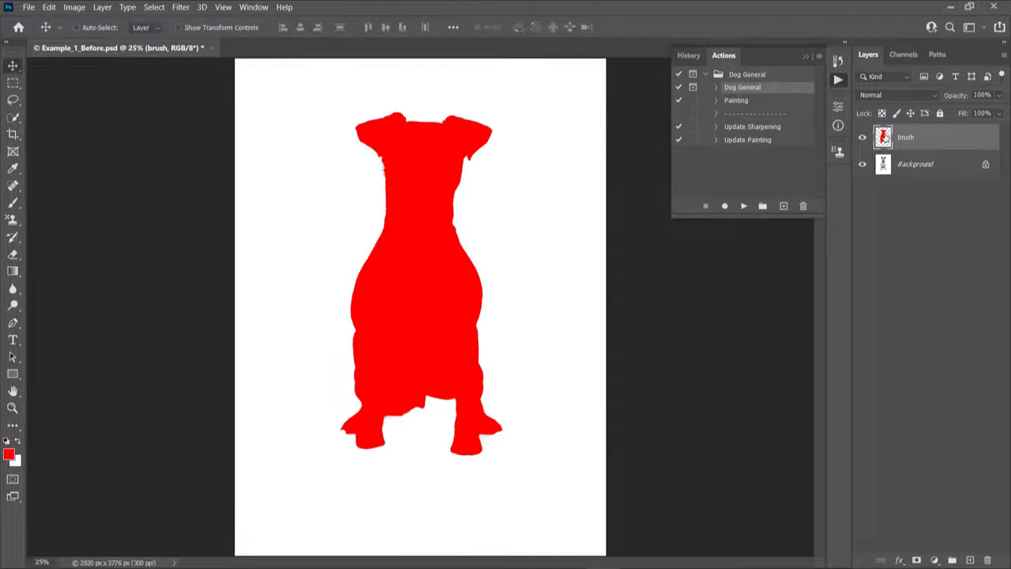
mouse_move(459, 191)
mouse_down()
mouse_move(450, 181)
mouse_move(425, 210)
mouse_move(402, 178)
mouse_move(470, 194)
mouse_up()
key(ctrl+z)
key(z)
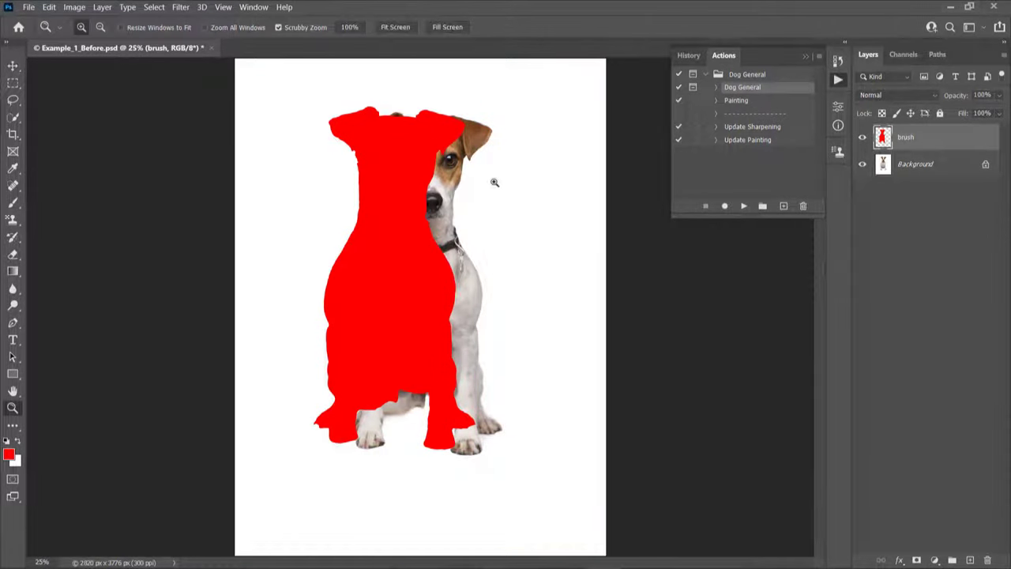
key(ctrl+z)
key(v)
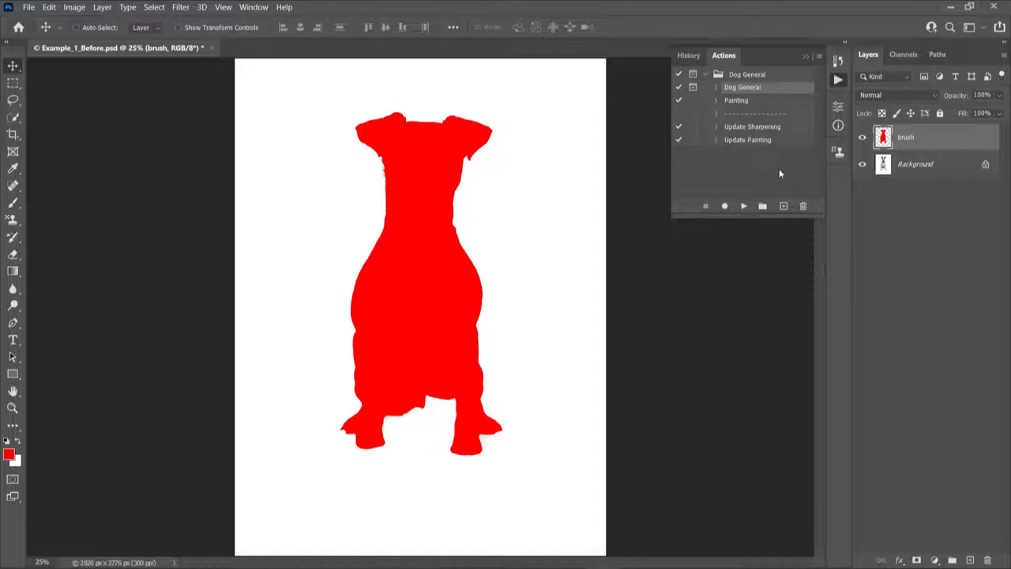
- Play the Dog General action and continue past its message about choosing a uniform perspective file
click(743, 206)
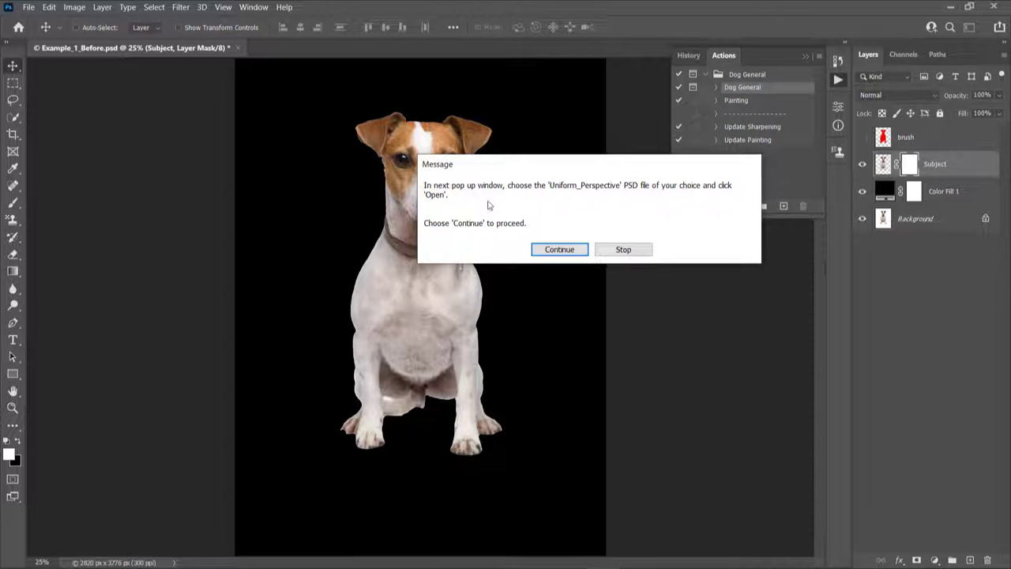
drag(533, 172, 533, 196)
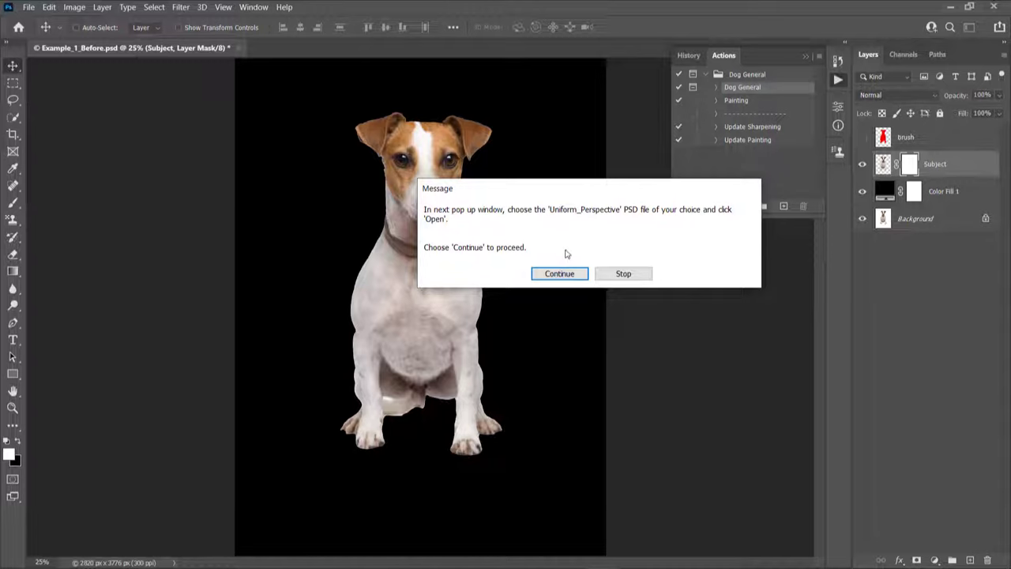
click(559, 274)
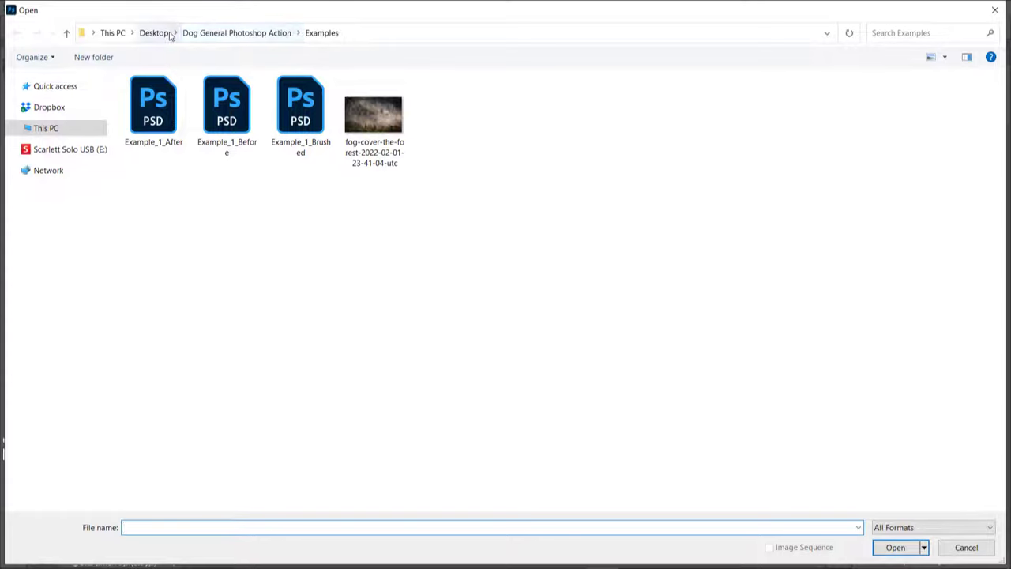
- Open Uniform_Front from the Dog General Photoshop Action folder and dismiss the action's transform instructions
click(196, 36)
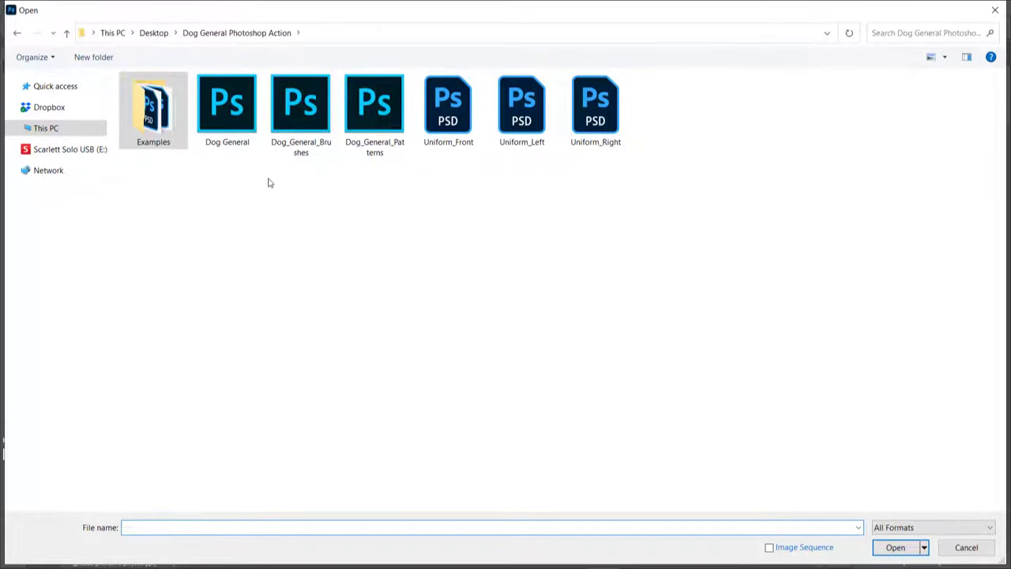
click(453, 125)
click(595, 119)
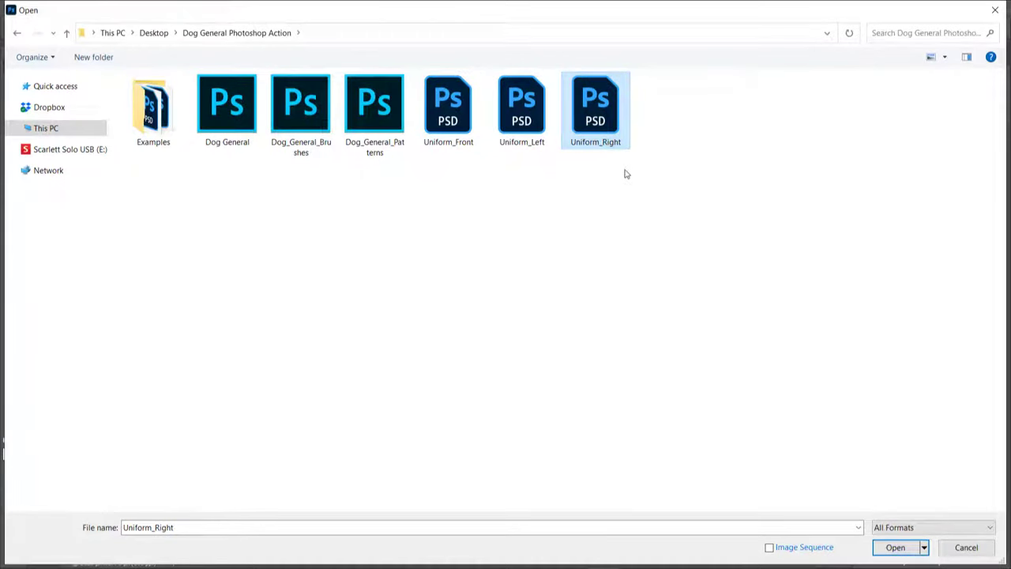
click(456, 122)
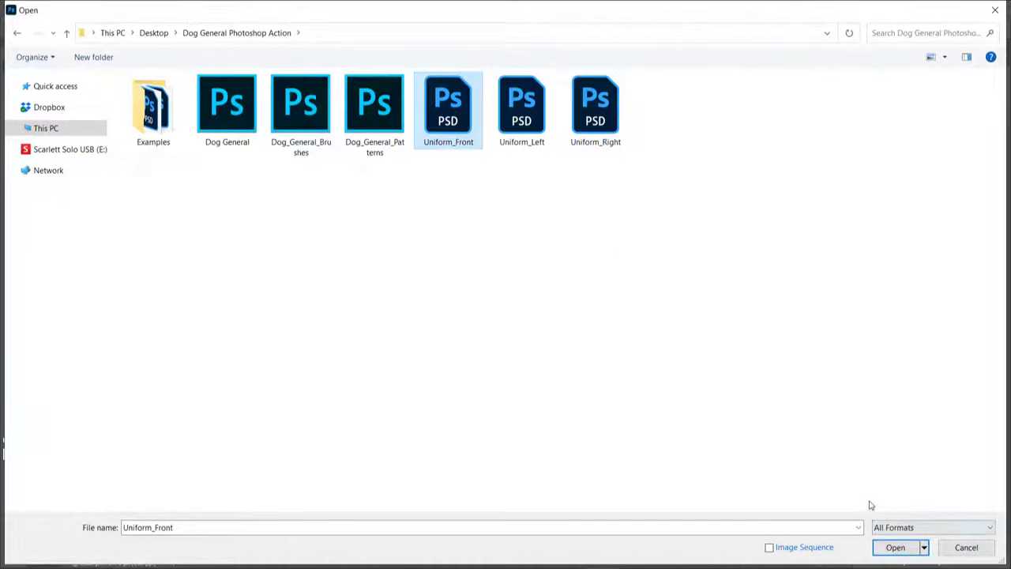
click(896, 548)
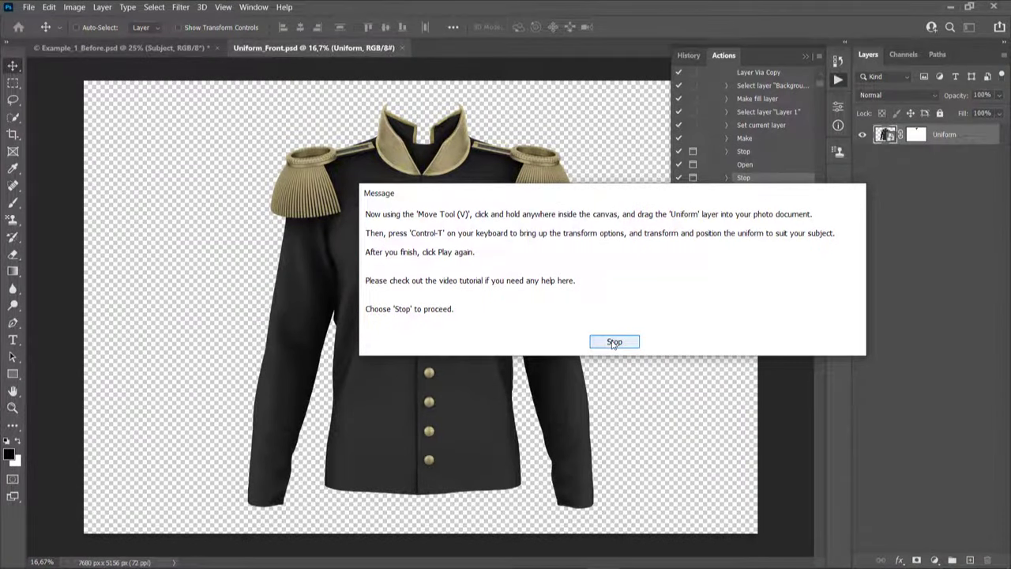
click(614, 343)
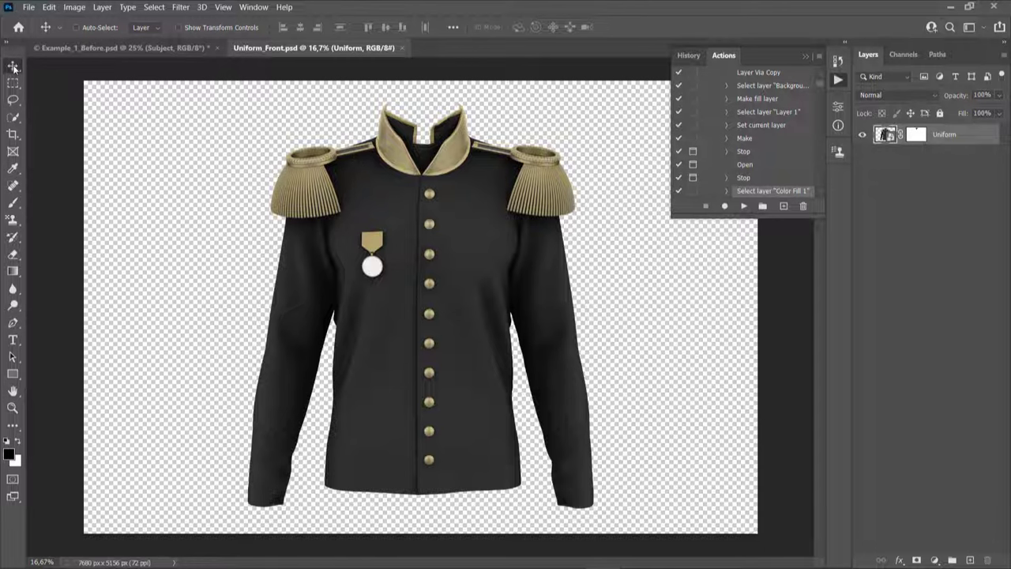
- Move the Uniform layer into the Example_1_Before document, place its collar below the dog's face, and close Uniform_Front.psd
drag(427, 158, 430, 268)
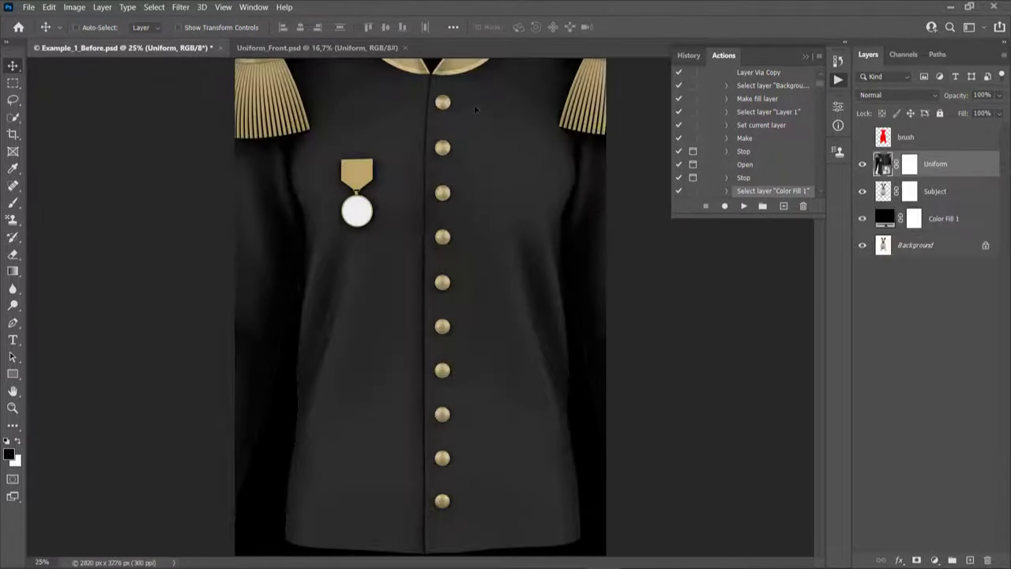
drag(474, 110, 477, 234)
drag(470, 138, 461, 231)
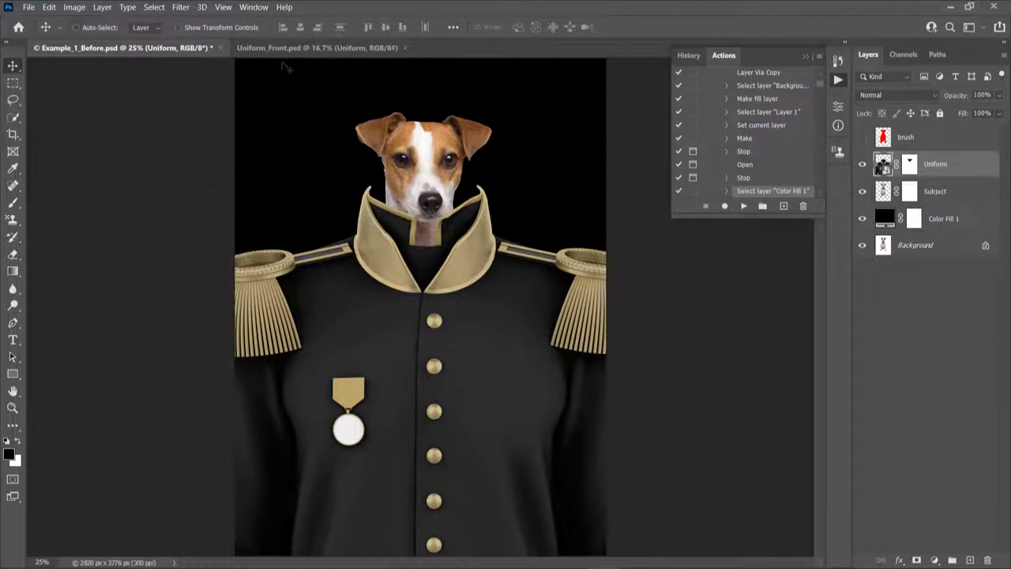
click(403, 48)
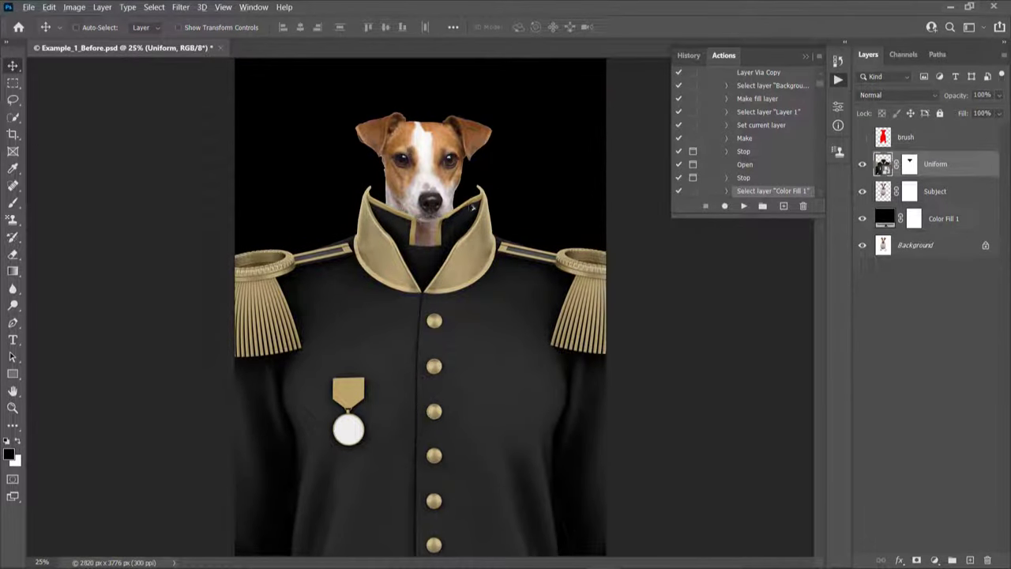
- Scale the Uniform layer to 60% and fit its collar around the dog's neck just below the chin
scroll(473, 207, up, 5)
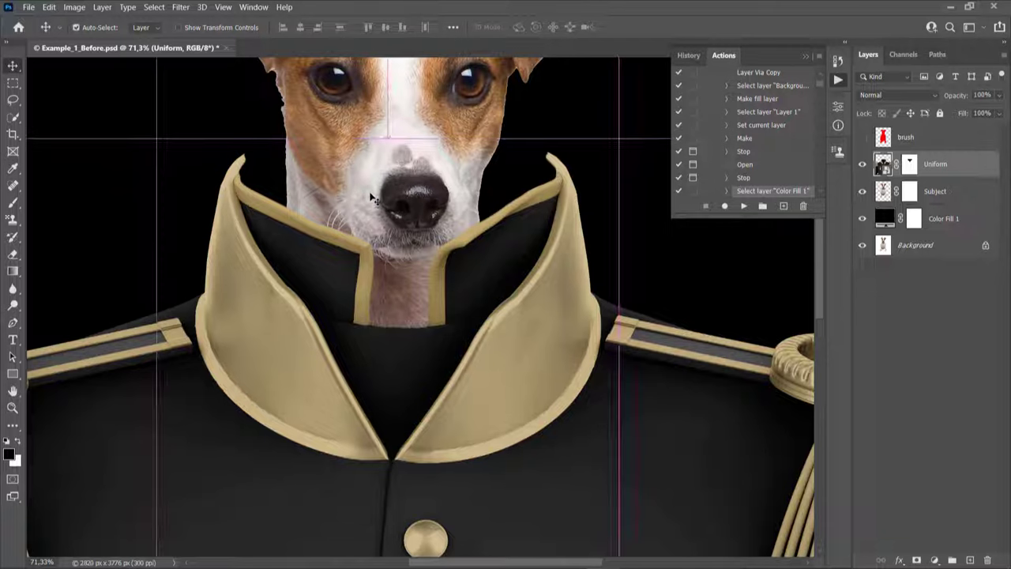
key(ctrl+t)
drag(227, 32, 201, 32)
drag(476, 350, 507, 262)
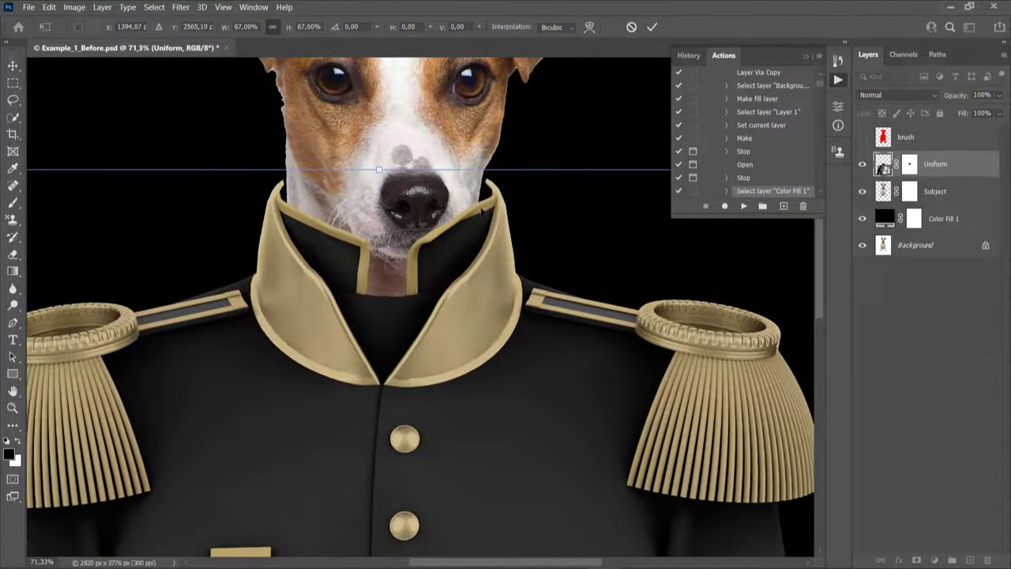
scroll(399, 201, up, 3)
drag(222, 28, 227, 30)
scroll(484, 350, up, 7)
mouse_move(687, 308)
mouse_down()
mouse_move(695, 323)
mouse_move(642, 324)
mouse_move(689, 305)
mouse_up()
scroll(419, 274, down, 3)
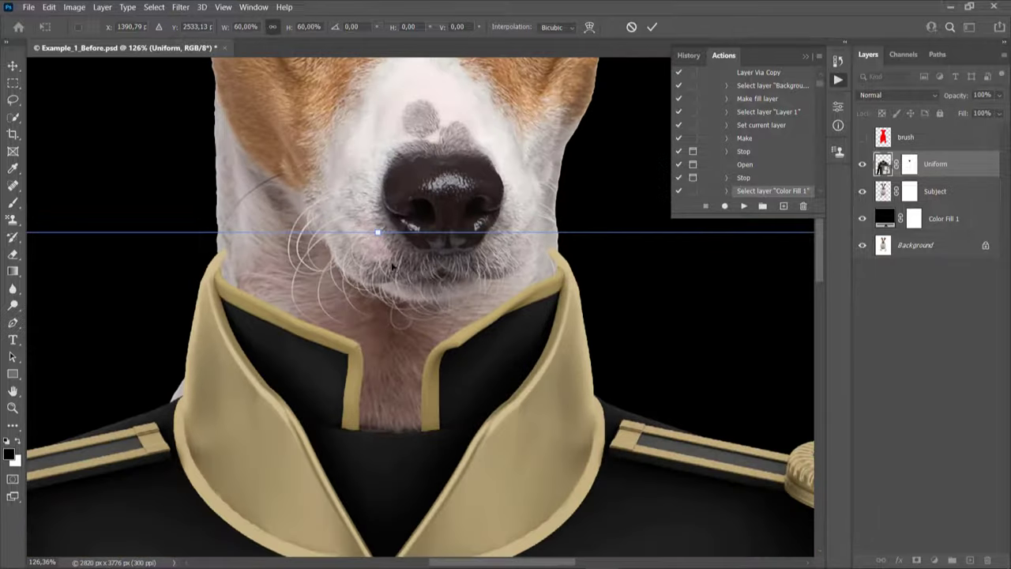
scroll(446, 276, down, 3)
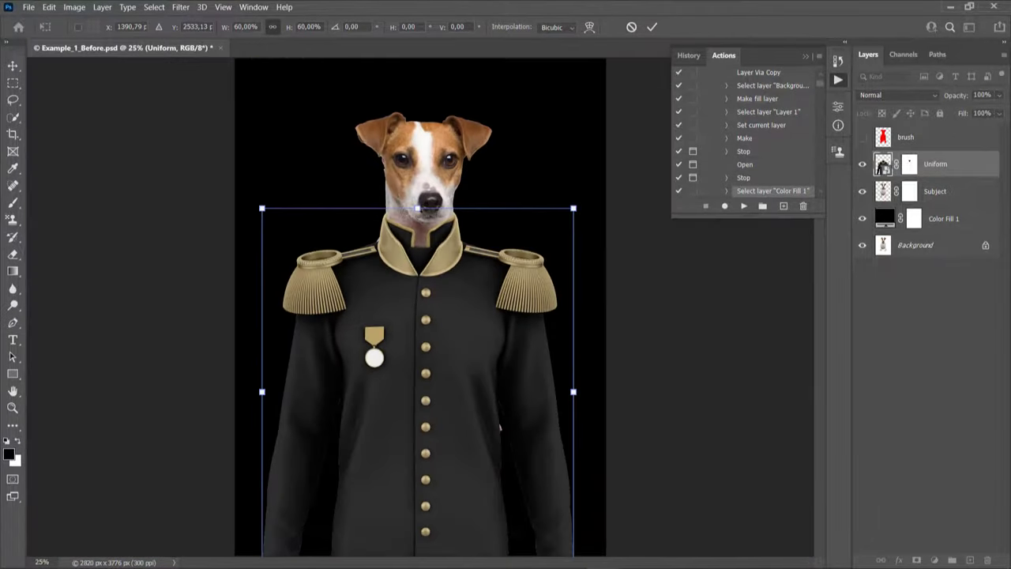
scroll(433, 184, up, 3)
scroll(436, 190, up, 2)
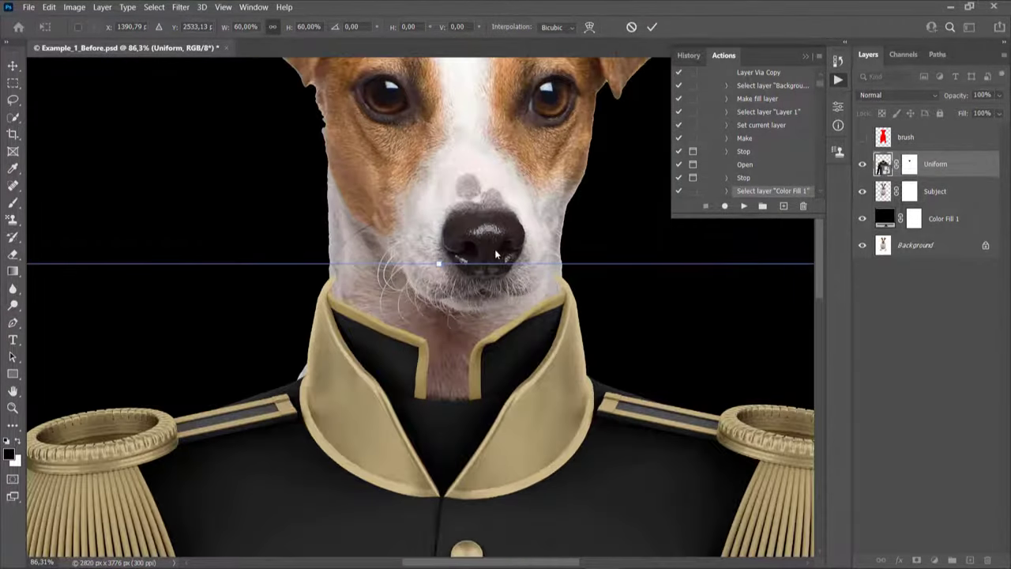
scroll(490, 272, up, 1)
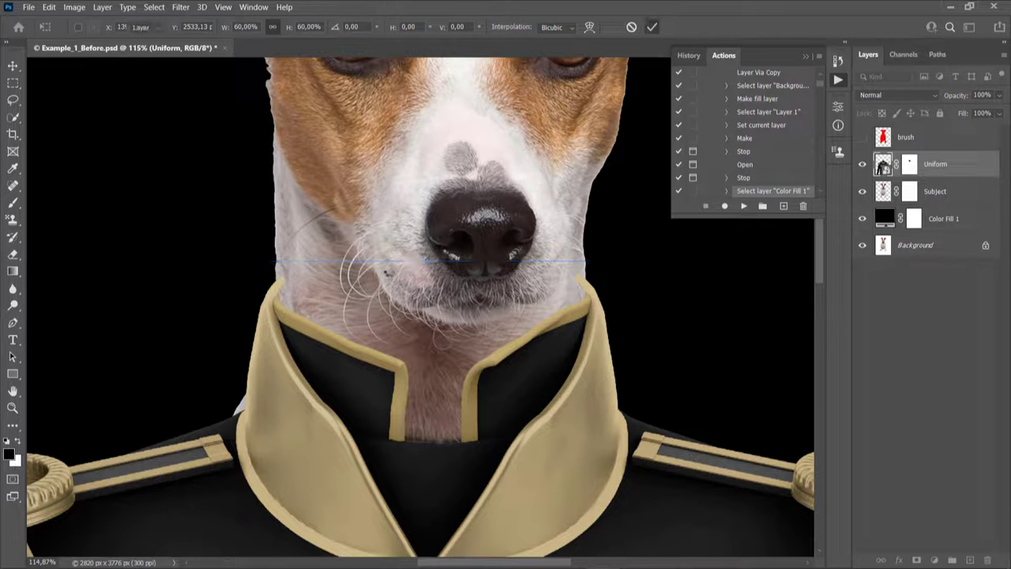
key(Return)
- Select the Uniform layer's mask and set the Brush tool to the Soft Round brush at 30 px
scroll(427, 281, up, 2)
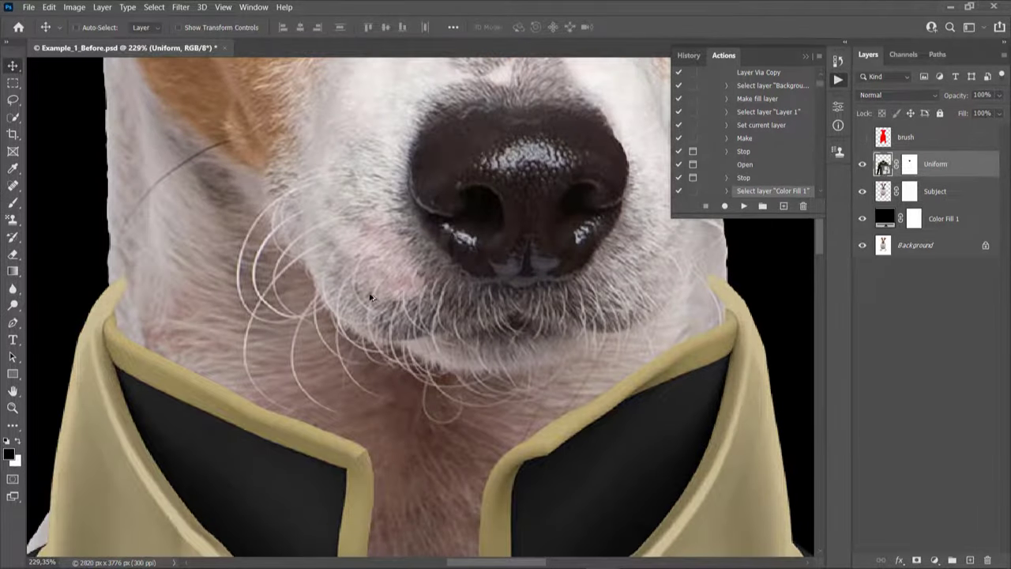
scroll(370, 297, down, 1)
scroll(323, 294, up, 1)
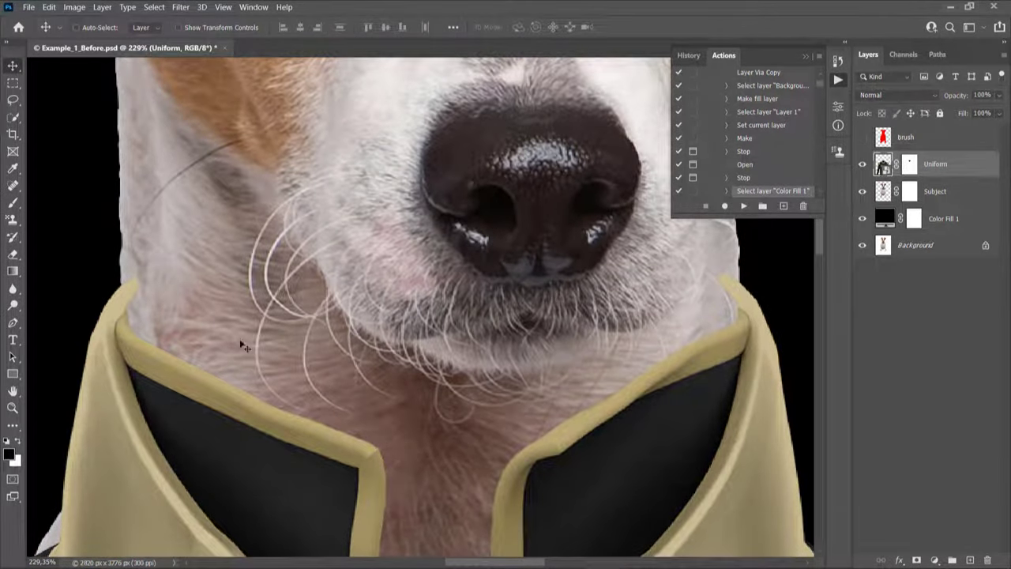
scroll(168, 268, down, 2)
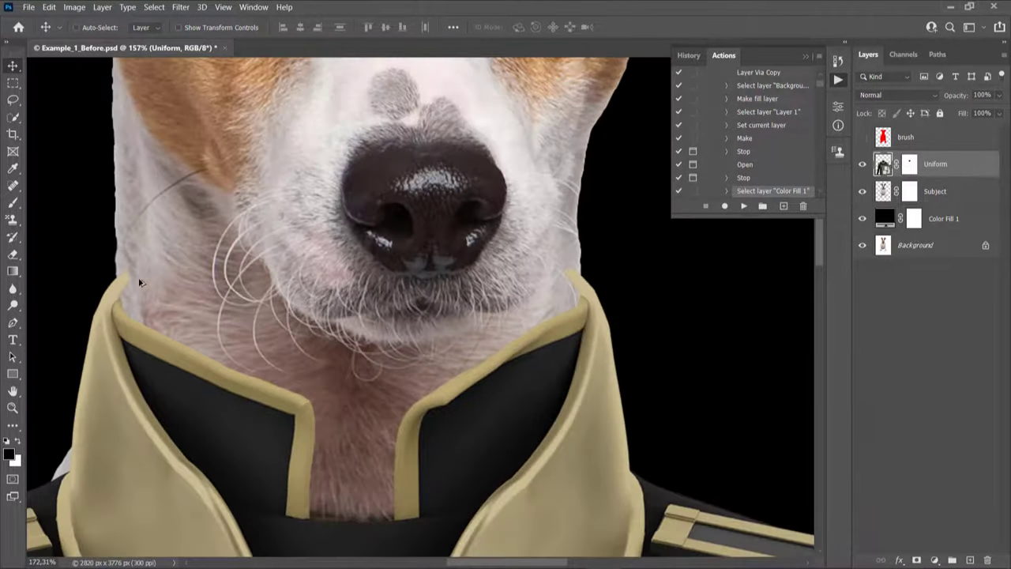
click(909, 164)
key(b)
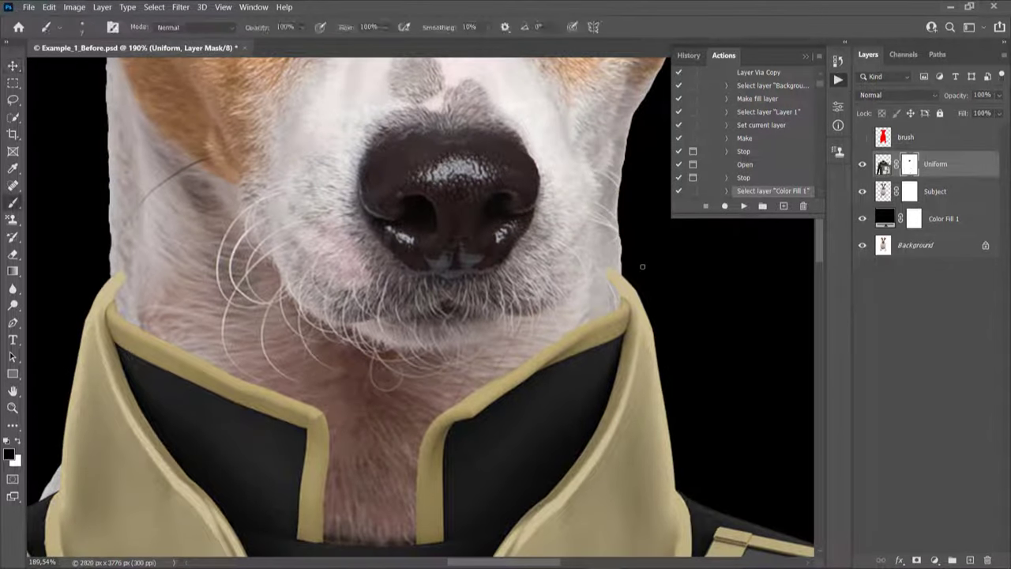
scroll(559, 253, down, 2)
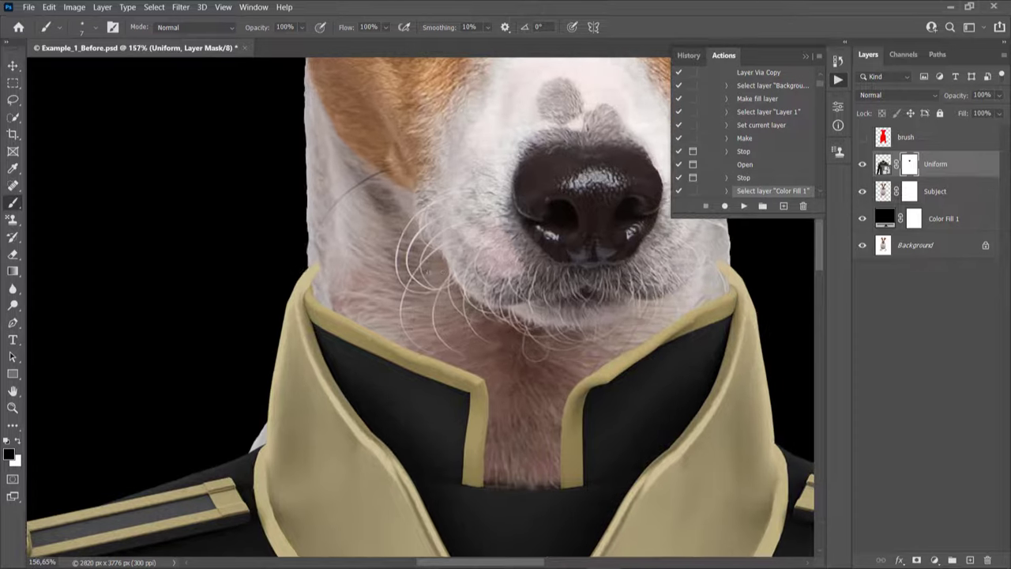
key(bracketright)
key(bracketright)
key(bracketright)
click(13, 203)
right_click(284, 242)
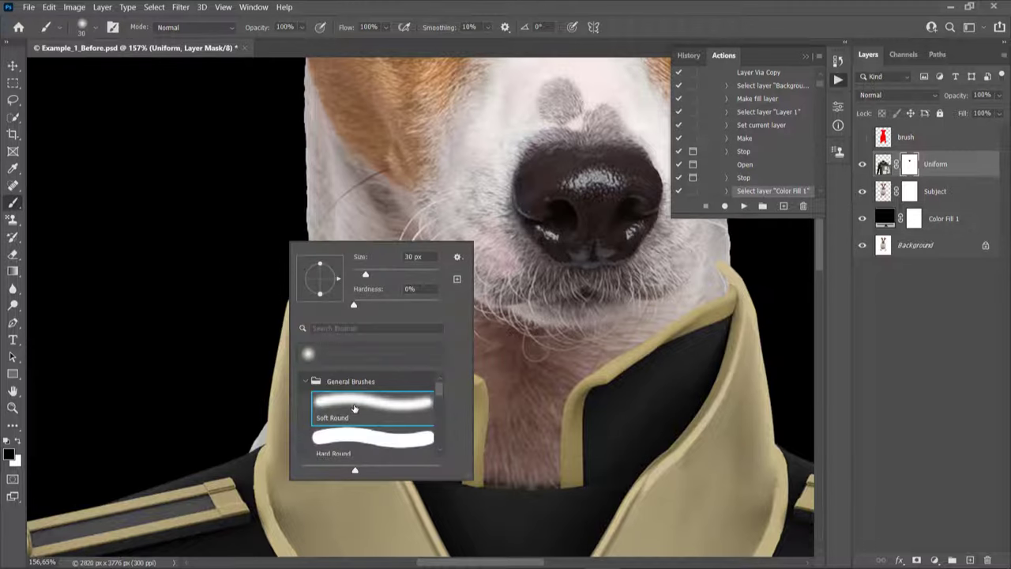
double_click(354, 408)
- Reduce the brush to about 9 px and mask out the collar tip overlapping the neck fur on the image's left side
scroll(286, 285, up, 10)
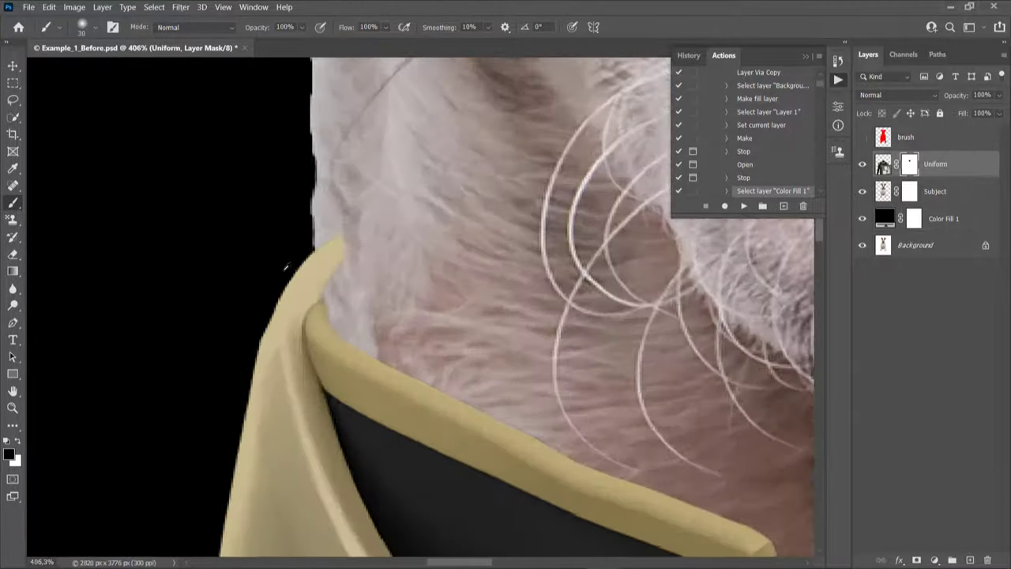
scroll(315, 238, up, 2)
key([)
key([)
key([)
key([)
key([)
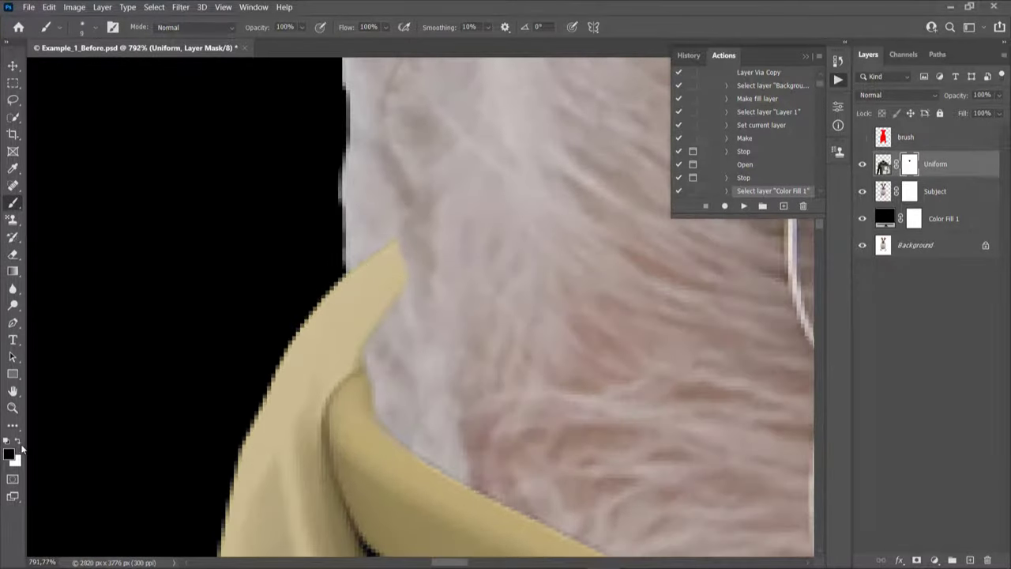
mouse_move(401, 222)
mouse_down()
mouse_move(406, 303)
mouse_move(389, 227)
mouse_move(370, 243)
mouse_move(373, 333)
mouse_up()
mouse_move(401, 250)
mouse_down()
mouse_move(368, 305)
mouse_move(358, 295)
mouse_move(368, 339)
mouse_up()
key(x)
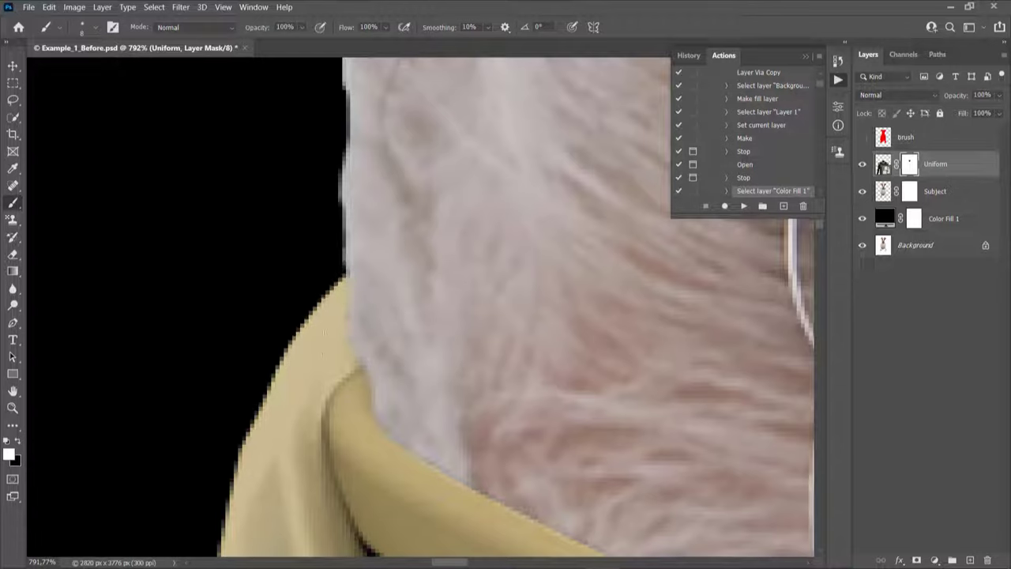
- Refine the Uniform layer's mask along the collar edge where it meets the neck fur on the image's right side
key(x)
scroll(231, 265, down, 6)
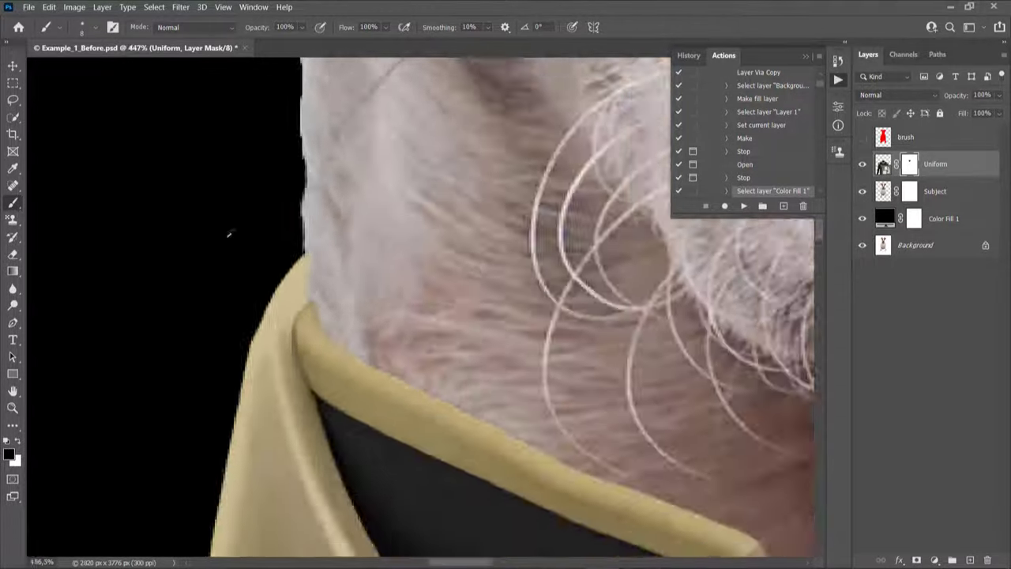
scroll(185, 276, down, 2)
scroll(454, 257, up, 10)
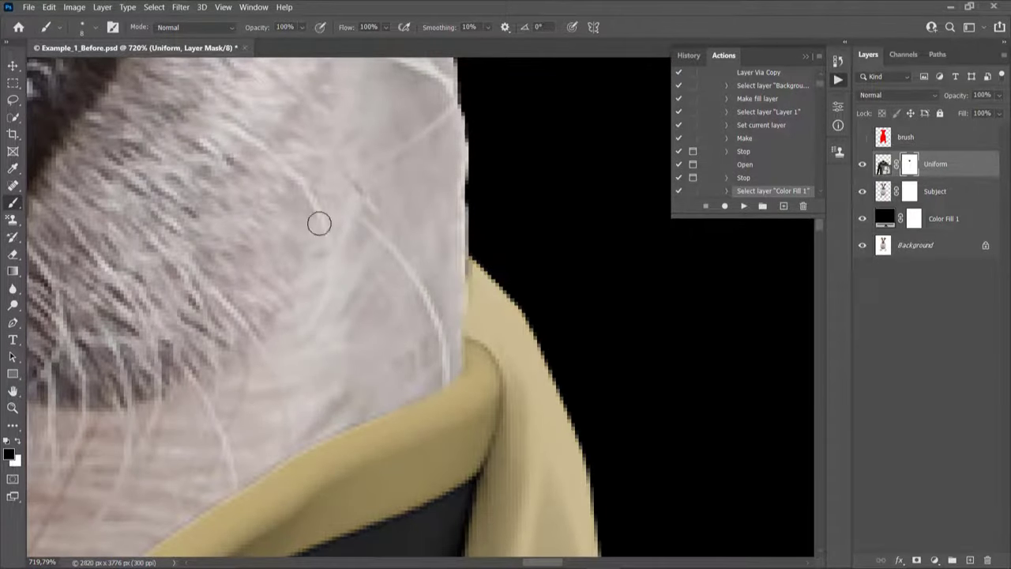
scroll(319, 224, up, 1)
scroll(498, 316, up, 1)
scroll(592, 300, down, 1)
key(x)
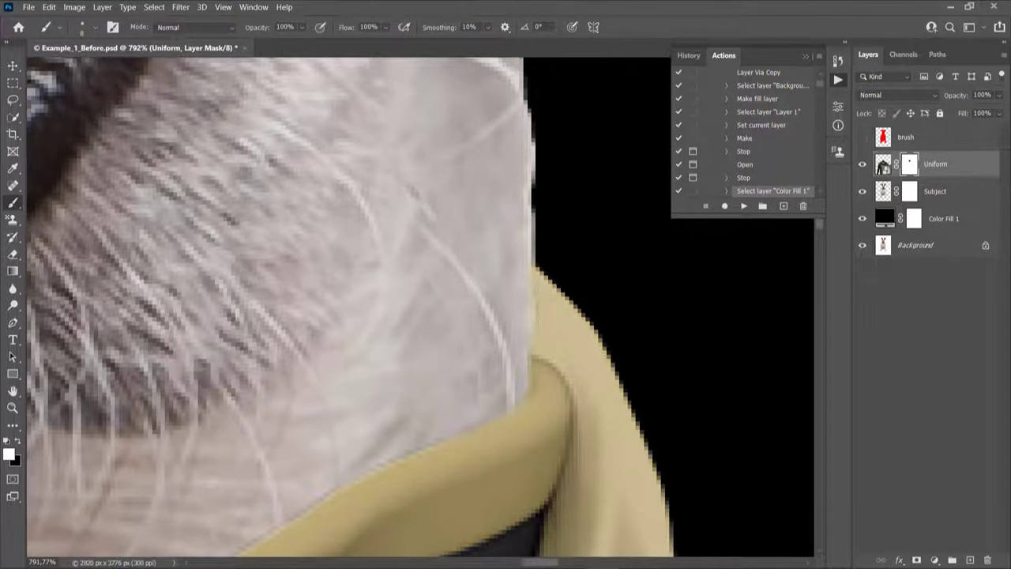
key(x)
scroll(580, 230, down, 6)
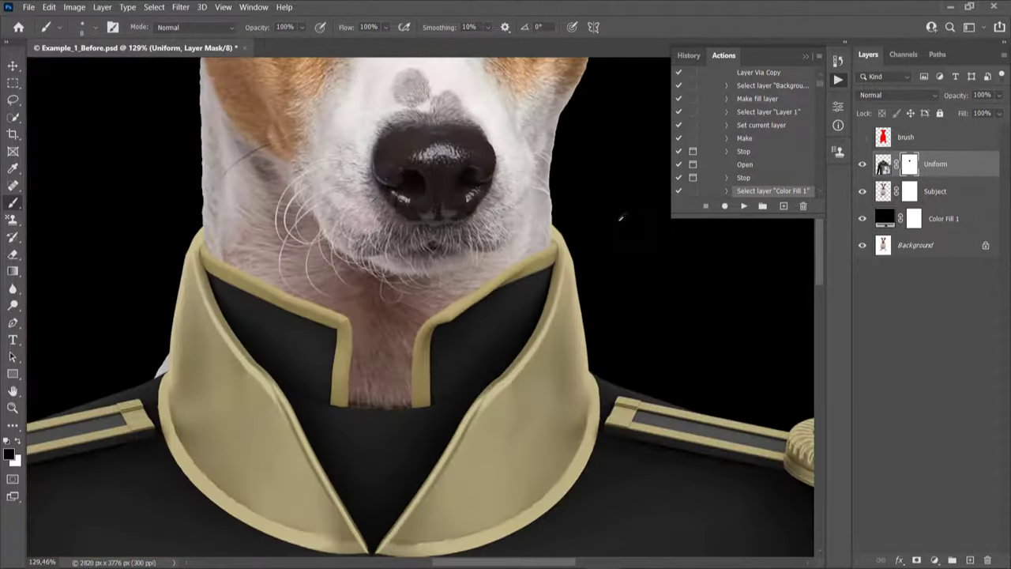
scroll(621, 218, down, 5)
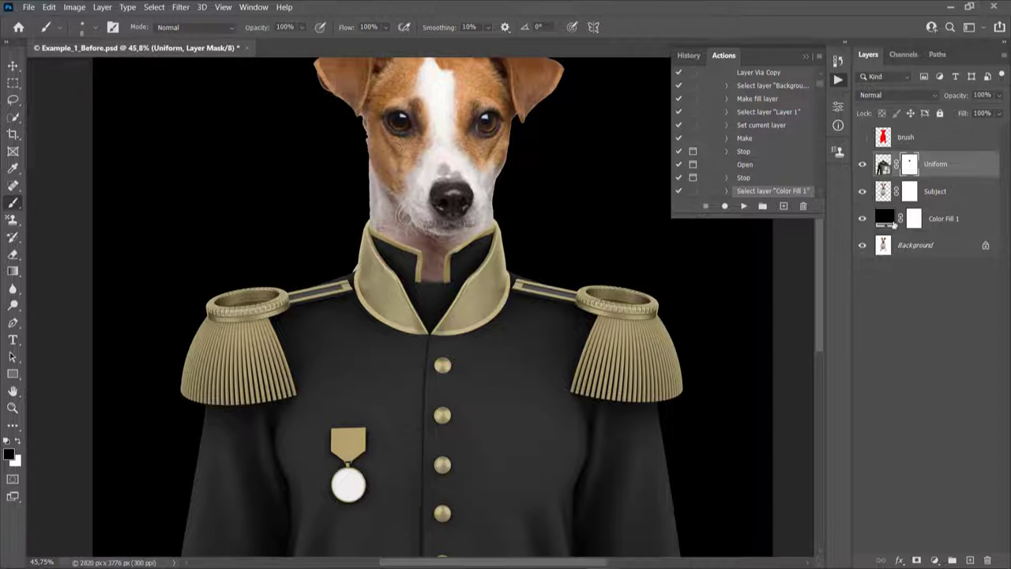
- Select the Subject layer's mask and switch the brush to the Hard Round preset
click(935, 198)
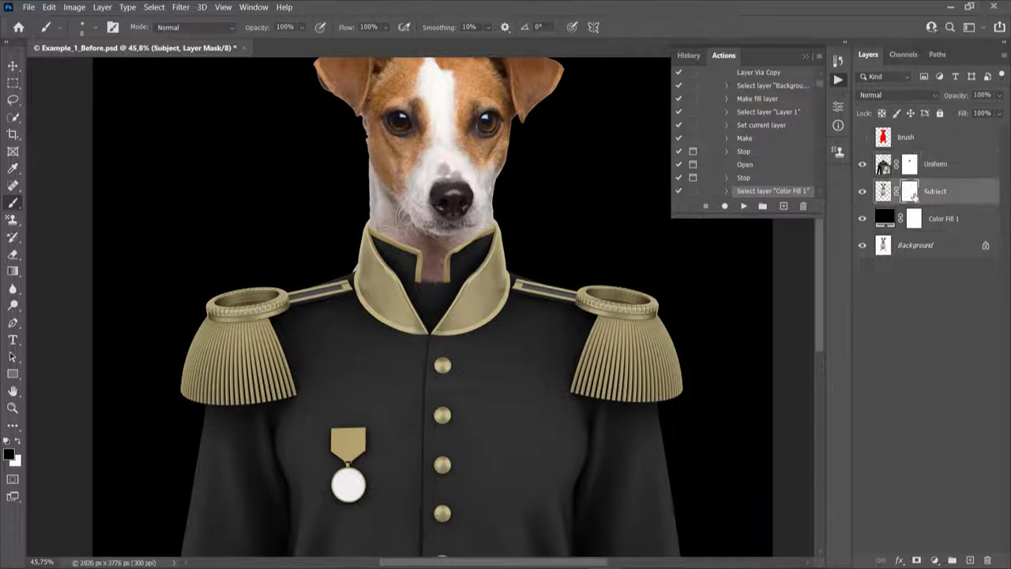
scroll(304, 242, down, 2)
right_click(478, 387)
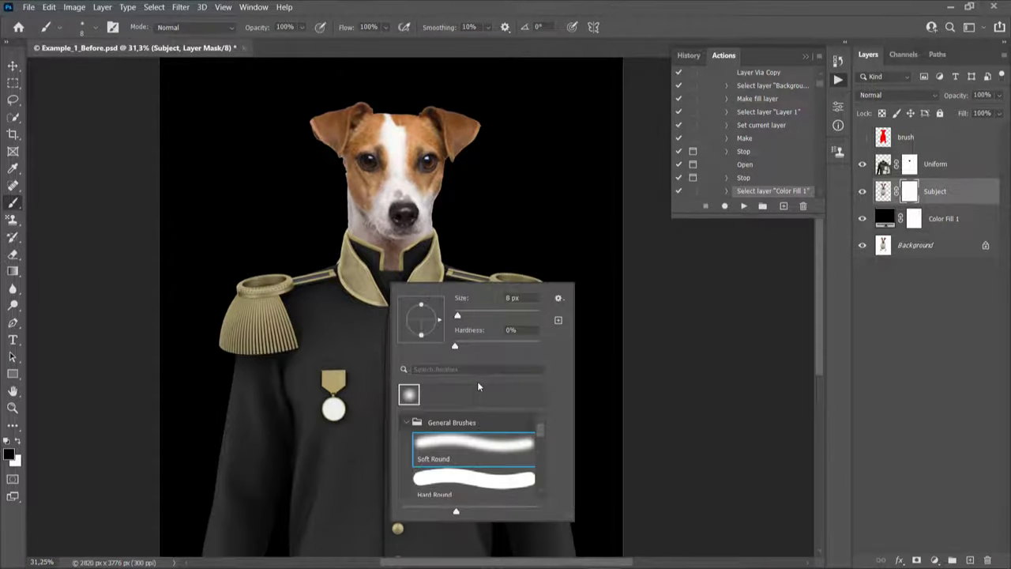
click(460, 478)
key(Return)
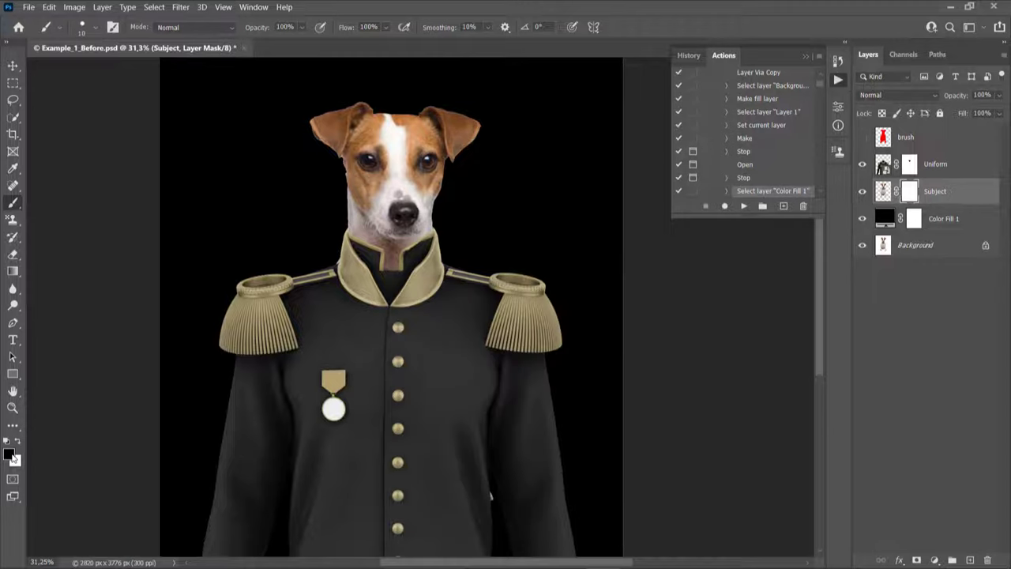
- Enlarge the brush to 1000 px and mask out the dog's body beneath the uniform on the Subject layer
scroll(245, 418, down, 4)
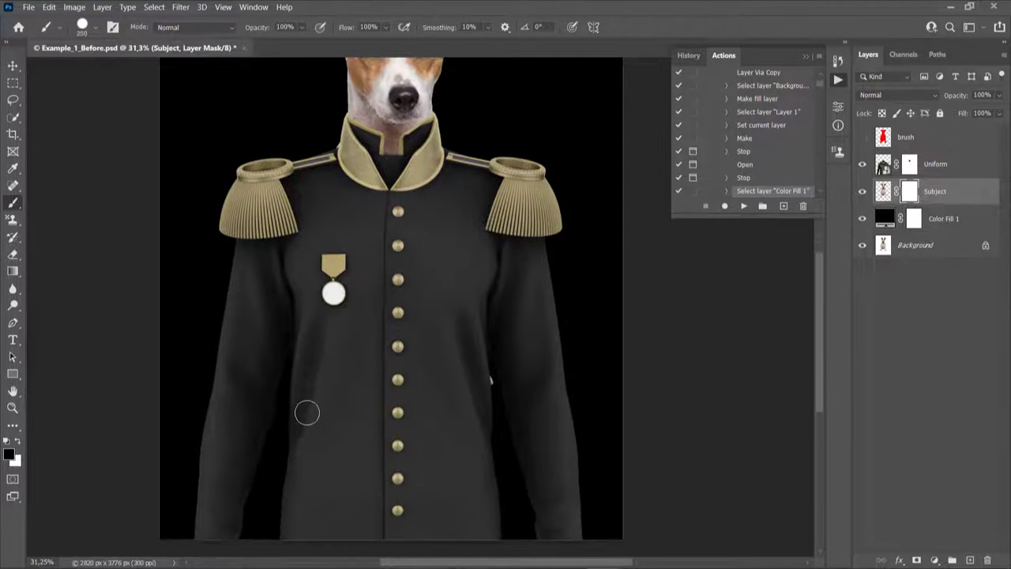
scroll(307, 413, down, 1)
key(bracketright)
key(bracketright)
key(bracketright)
key(bracketright)
key(bracketright)
key(bracketright)
key(bracketright)
key(bracketright)
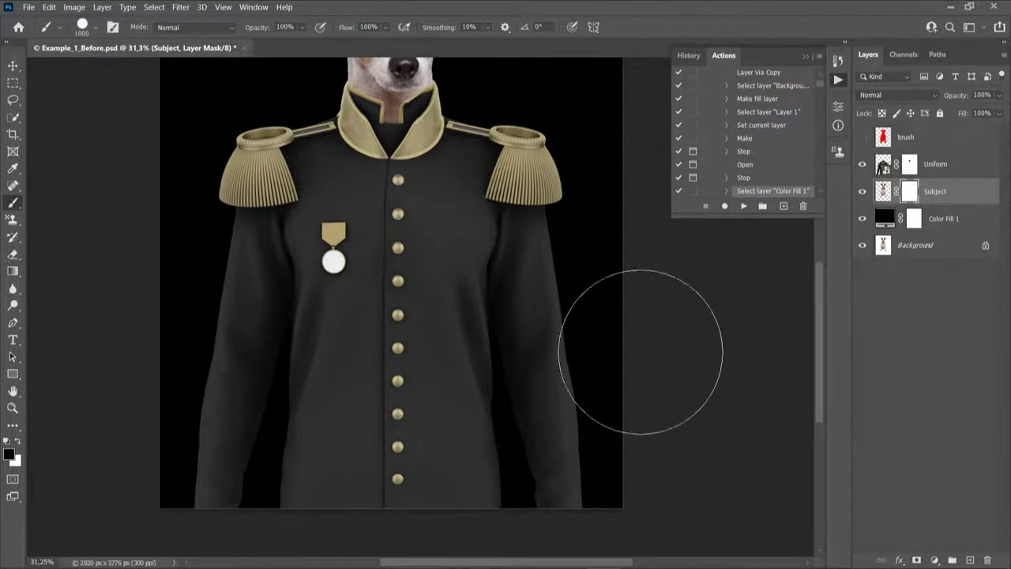
mouse_move(641, 351)
mouse_down()
mouse_move(480, 272)
mouse_move(364, 249)
mouse_move(465, 224)
mouse_up()
- Reduce the brush to 300 px and mask out the leftover fur beside the collar above both shoulders
key(bracketleft)
key(bracketleft)
key(bracketleft)
key(bracketleft)
key(bracketleft)
key(bracketleft)
key(bracketleft)
scroll(402, 196, up, 3)
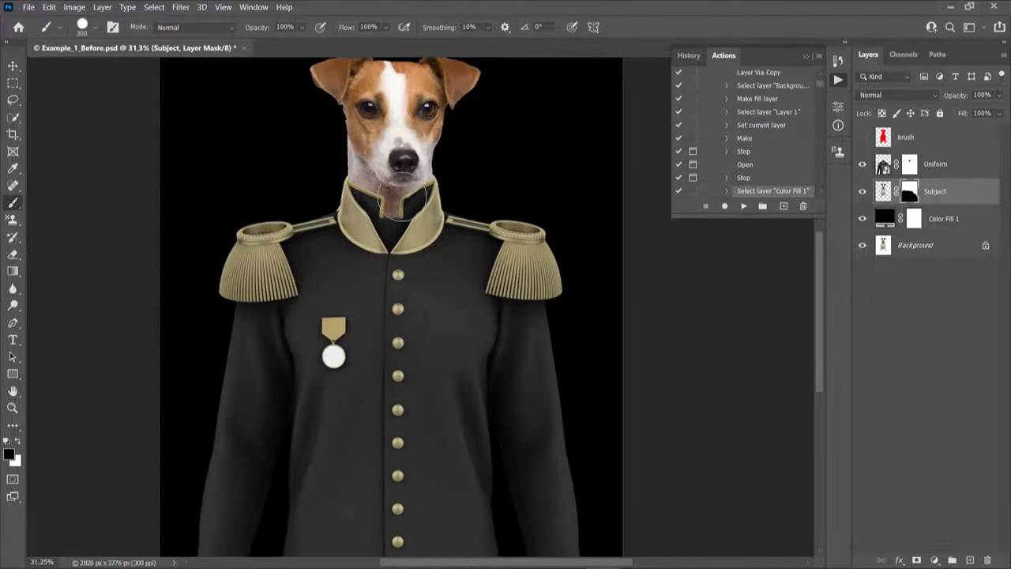
scroll(340, 221, up, 5)
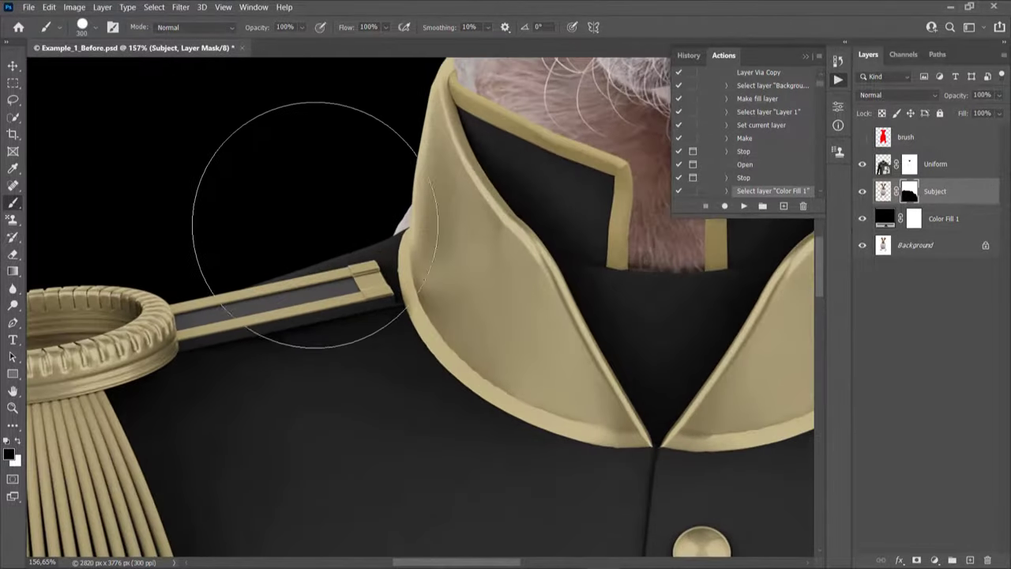
scroll(169, 225, down, 4)
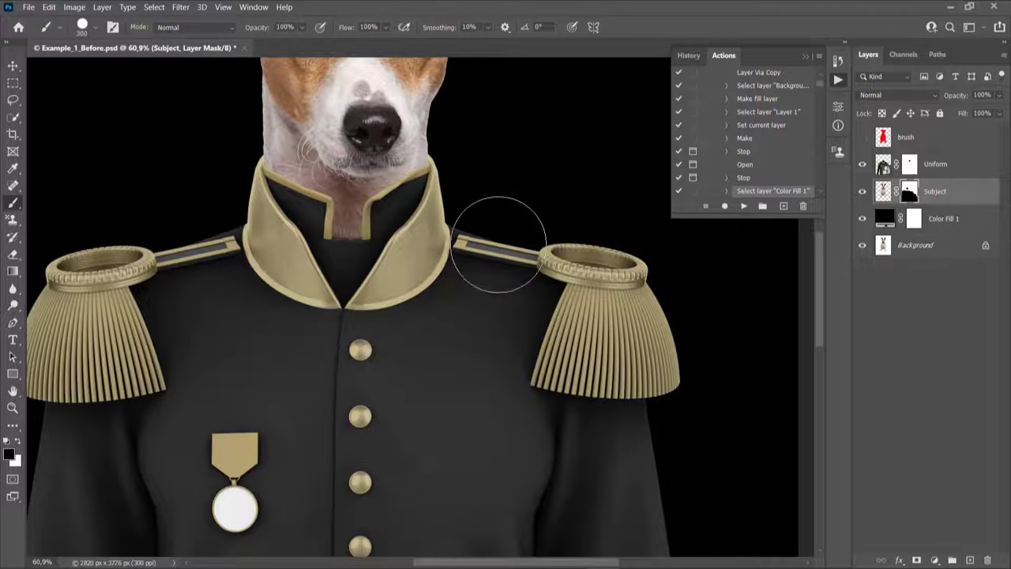
scroll(266, 198, down, 2)
scroll(255, 328, down, 2)
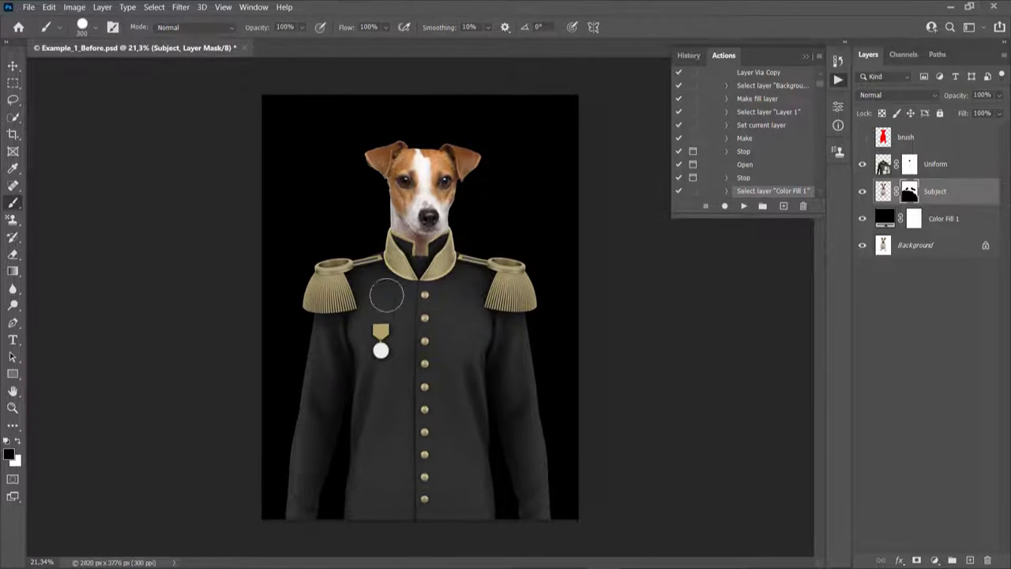
- Continue playing the Dog General action from the paused step to generate the painting effect
key(v)
scroll(415, 170, up, 5)
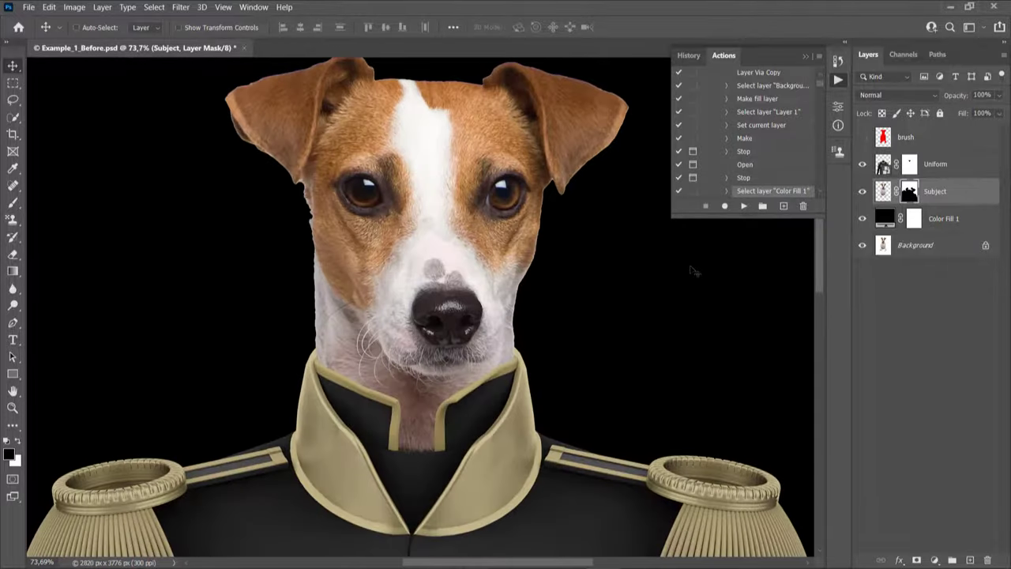
scroll(410, 281, up, 2)
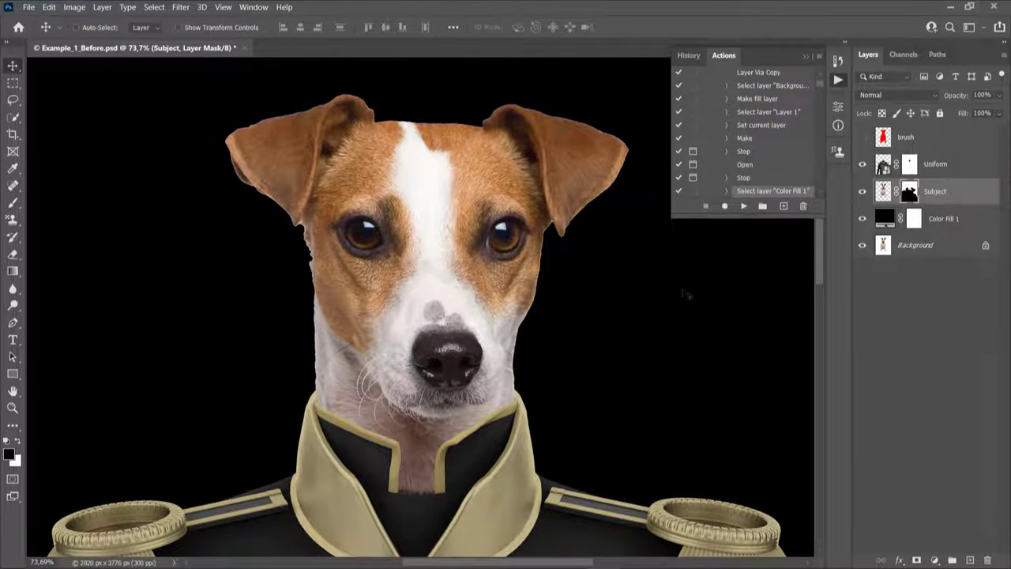
key(z)
drag(594, 280, 441, 246)
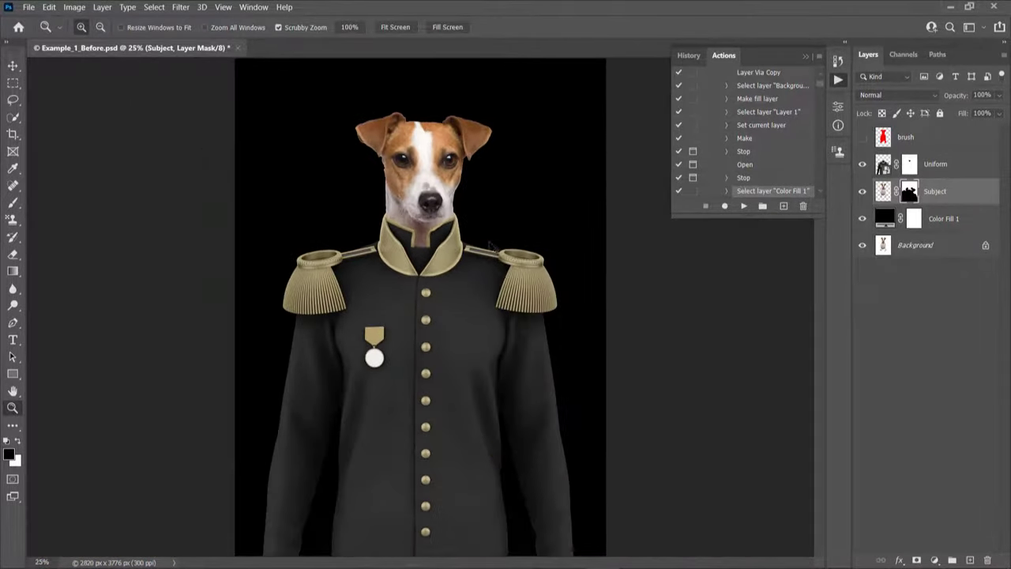
key(v)
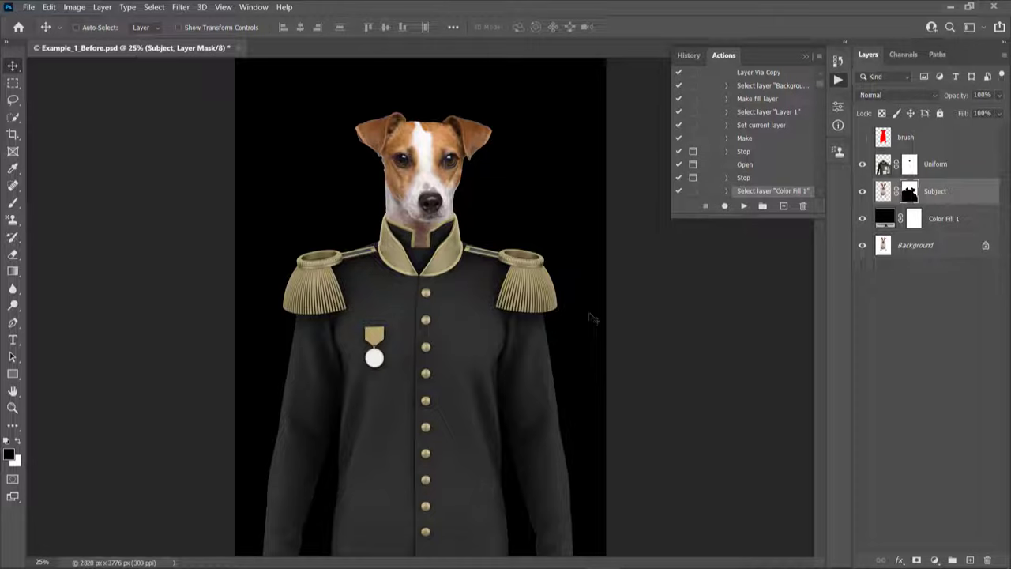
click(743, 207)
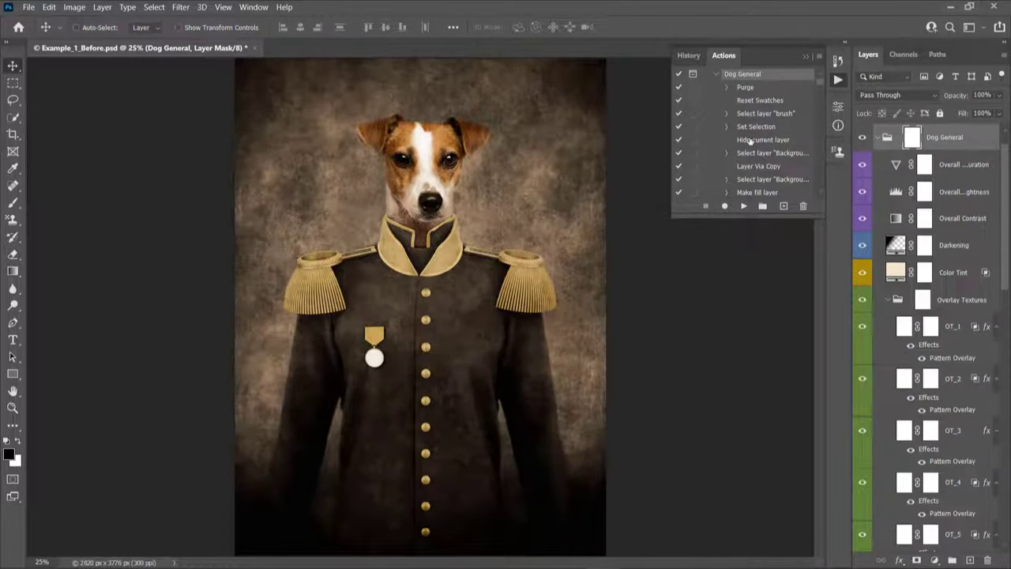
- Collapse and hide the action list, and widen the Layers panel to show the full layer names
click(715, 75)
click(706, 74)
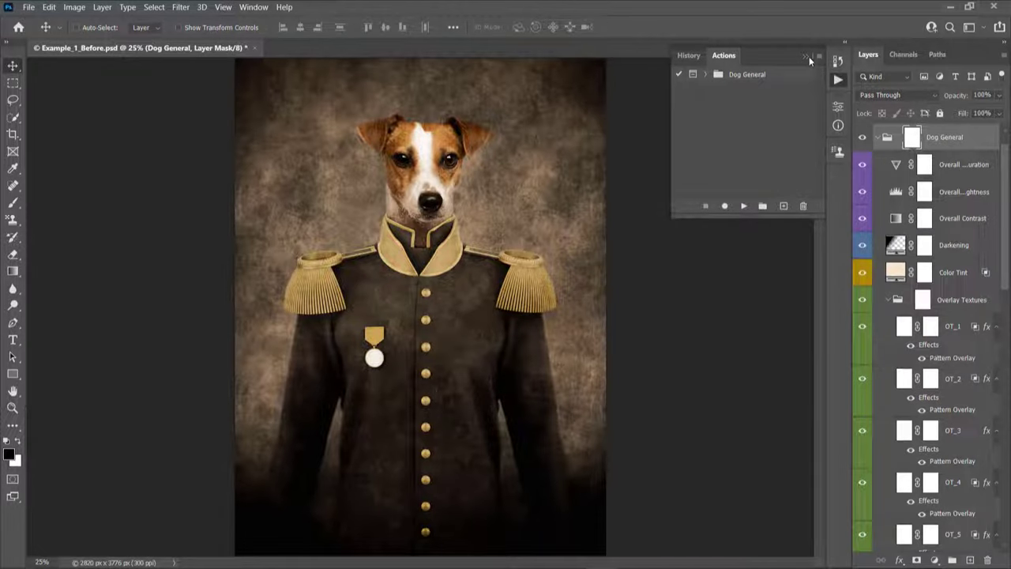
click(807, 57)
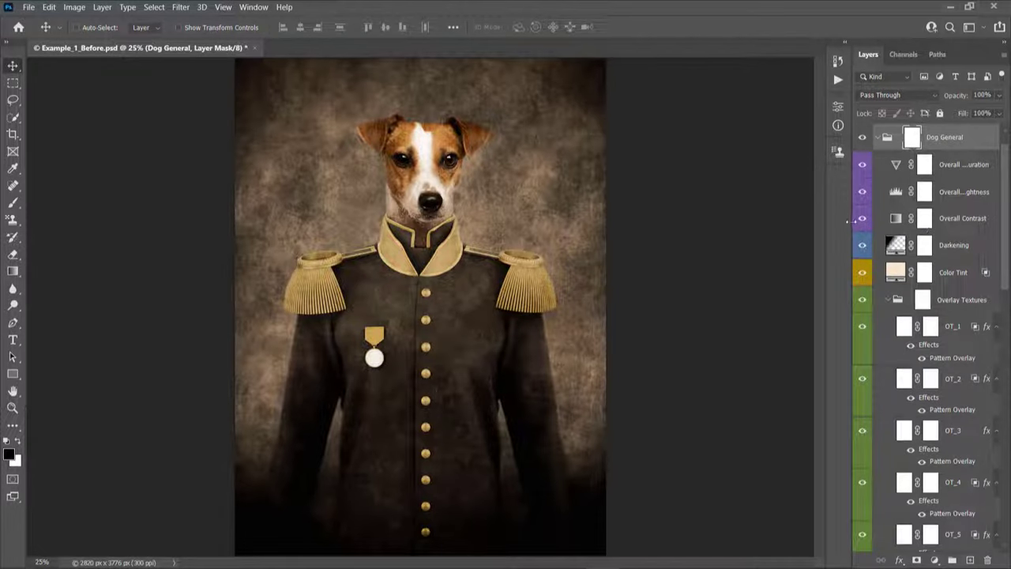
drag(848, 222, 781, 222)
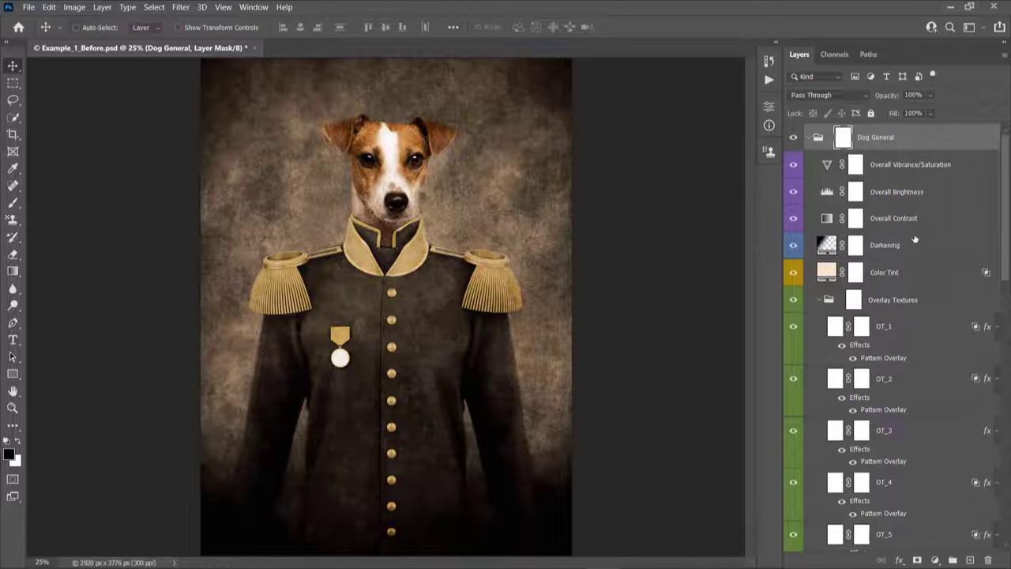
- Collapse all nested groups inside the Dog General group while keeping its top-level layers listed
scroll(830, 173, up, 1)
scroll(940, 292, down, 10)
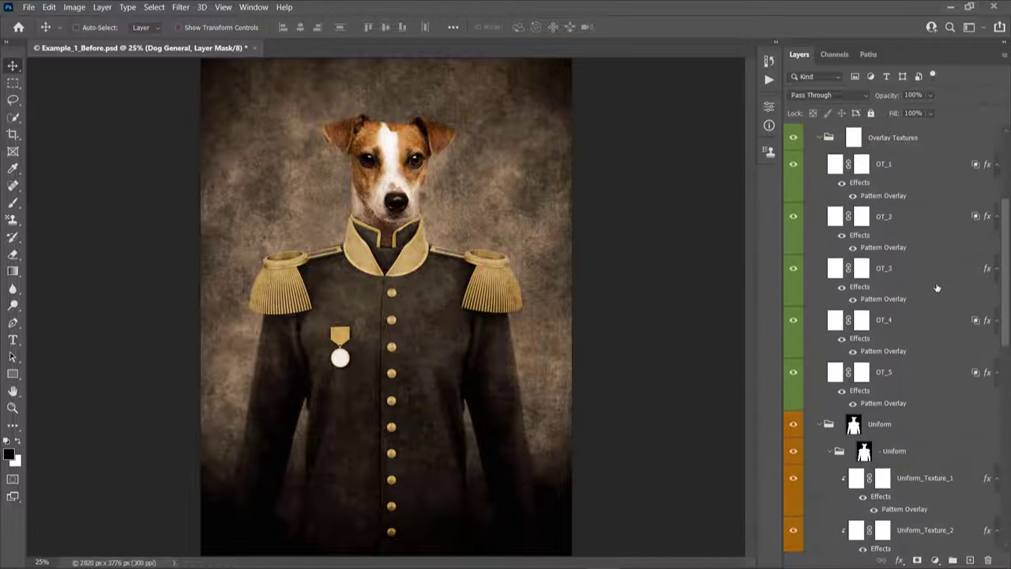
scroll(915, 277, up, 6)
scroll(915, 277, up, 3)
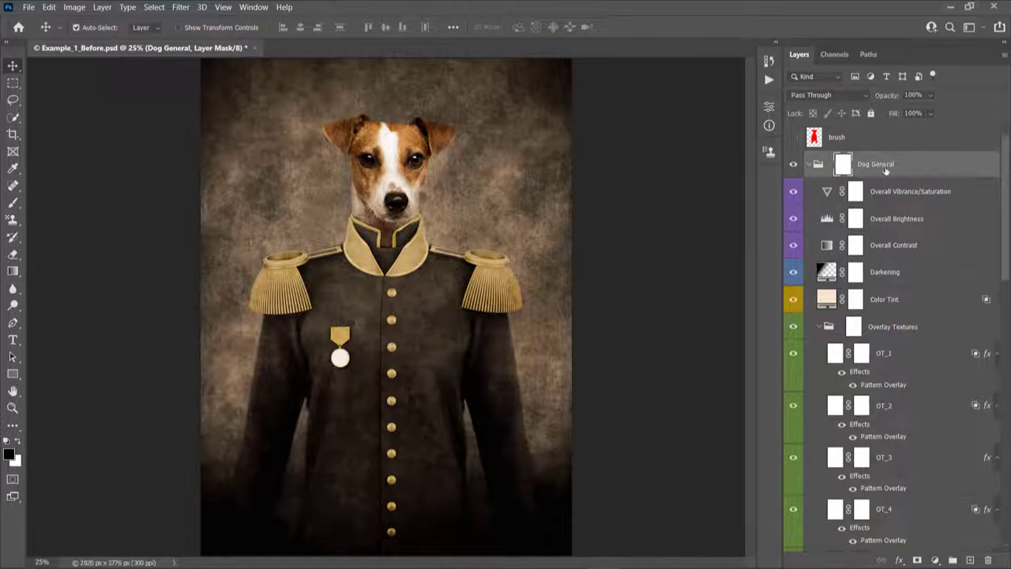
alt+click(809, 164)
click(809, 165)
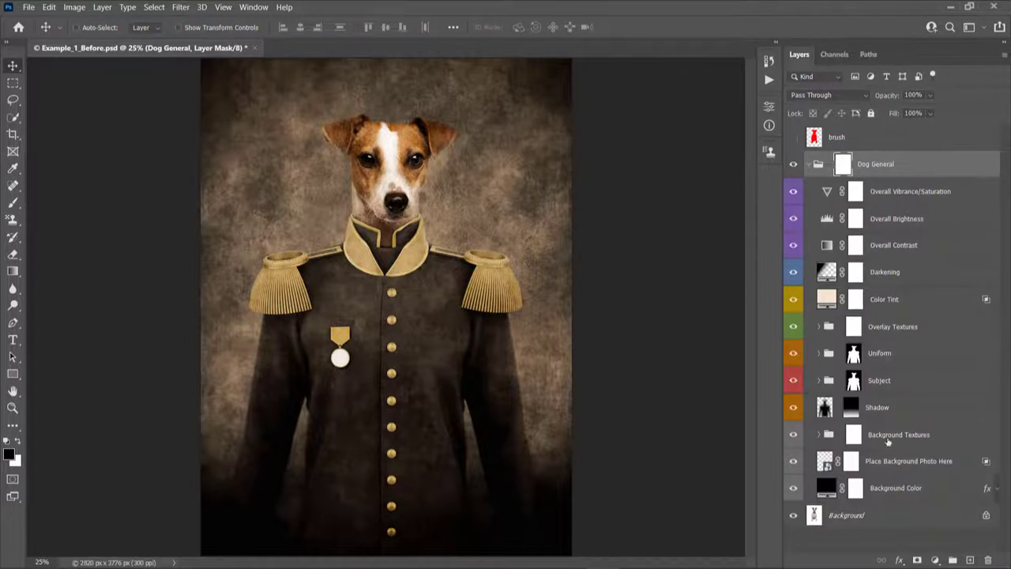
scroll(327, 229, up, 3)
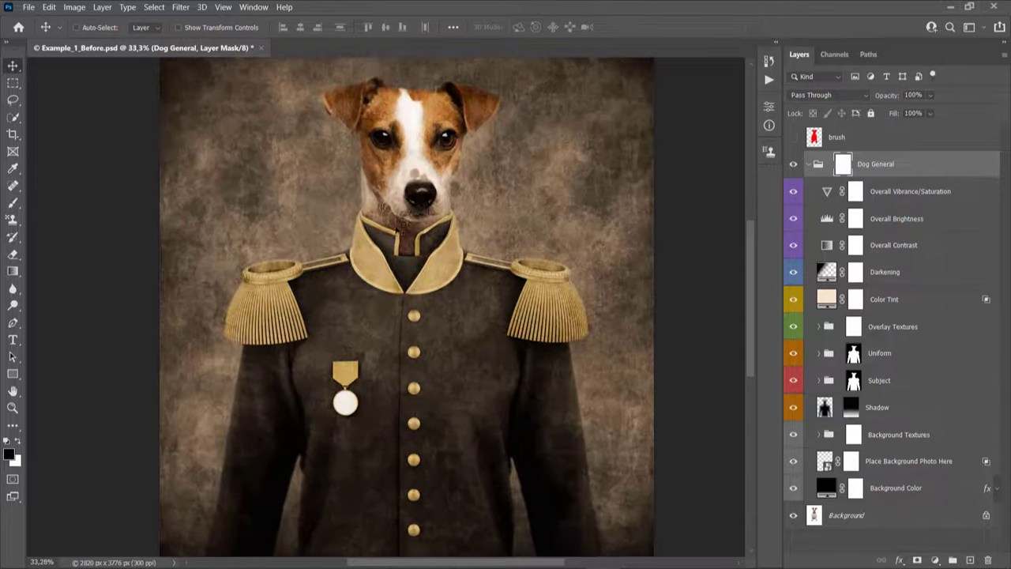
scroll(327, 228, up, 2)
scroll(403, 215, down, 4)
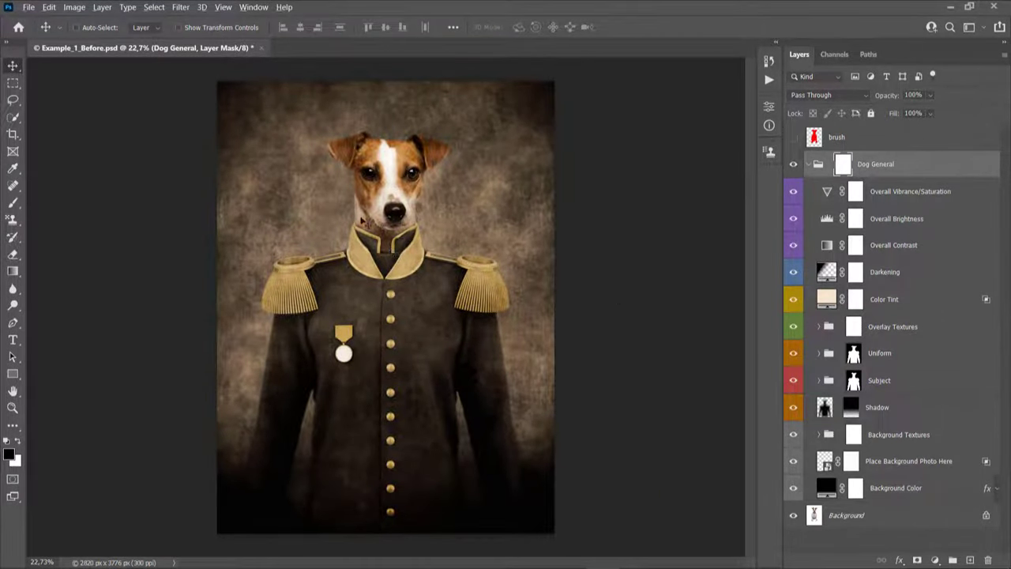
scroll(363, 221, up, 1)
scroll(881, 469, down, 1)
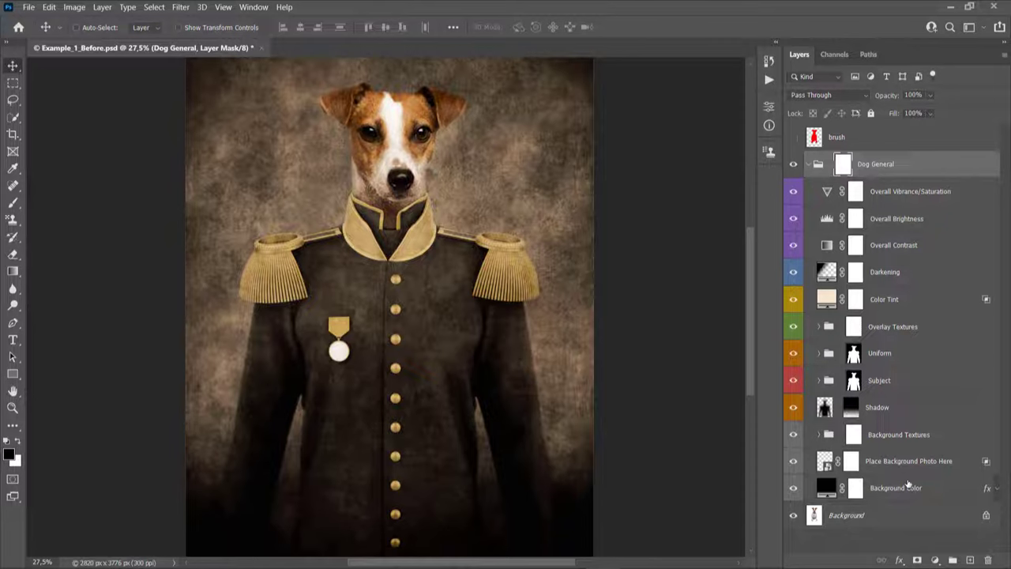
- Try red, blue and dark purple fills on the Background Color layer and discard the colour change
click(907, 485)
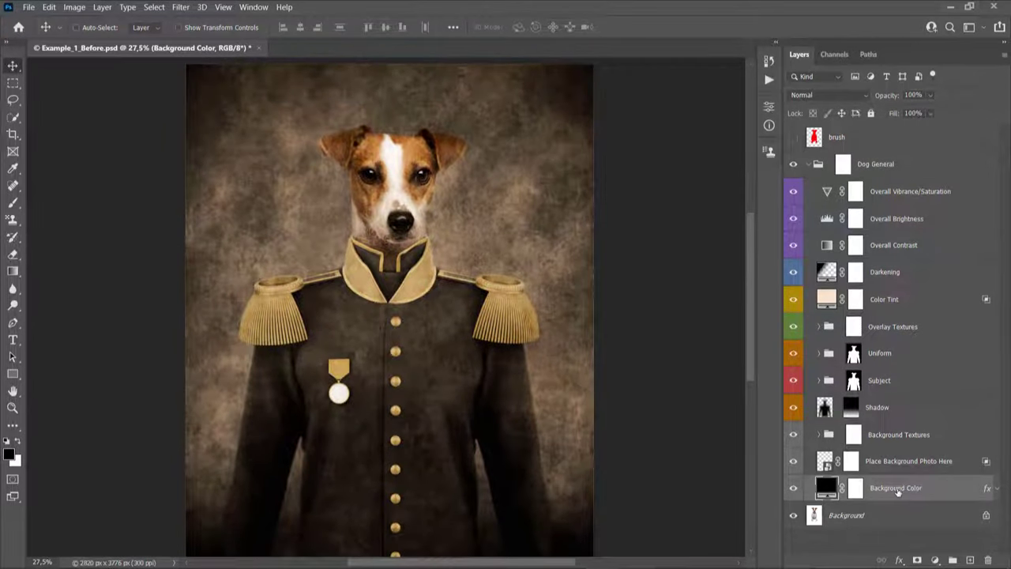
double_click(826, 488)
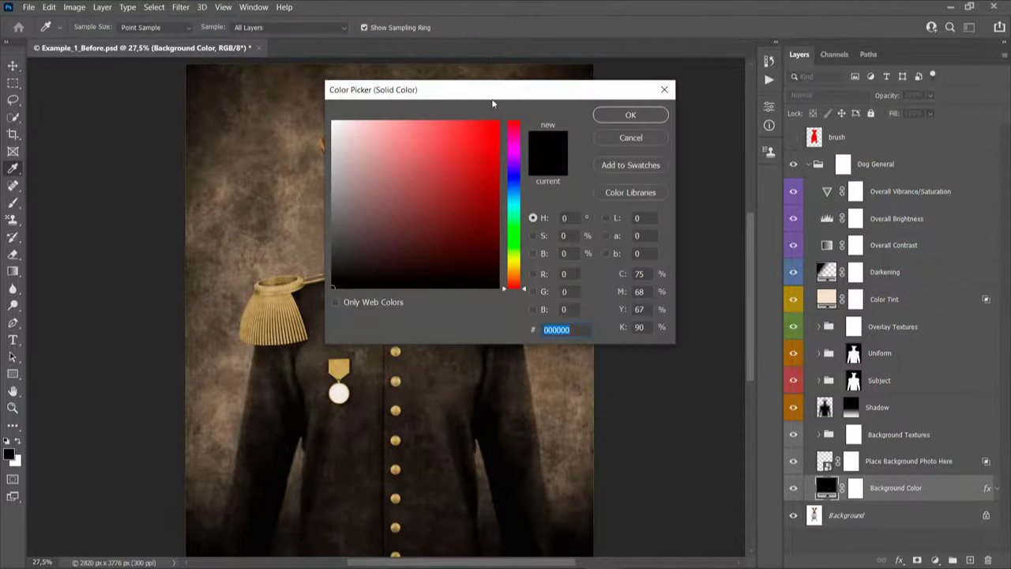
drag(492, 103, 695, 128)
click(663, 222)
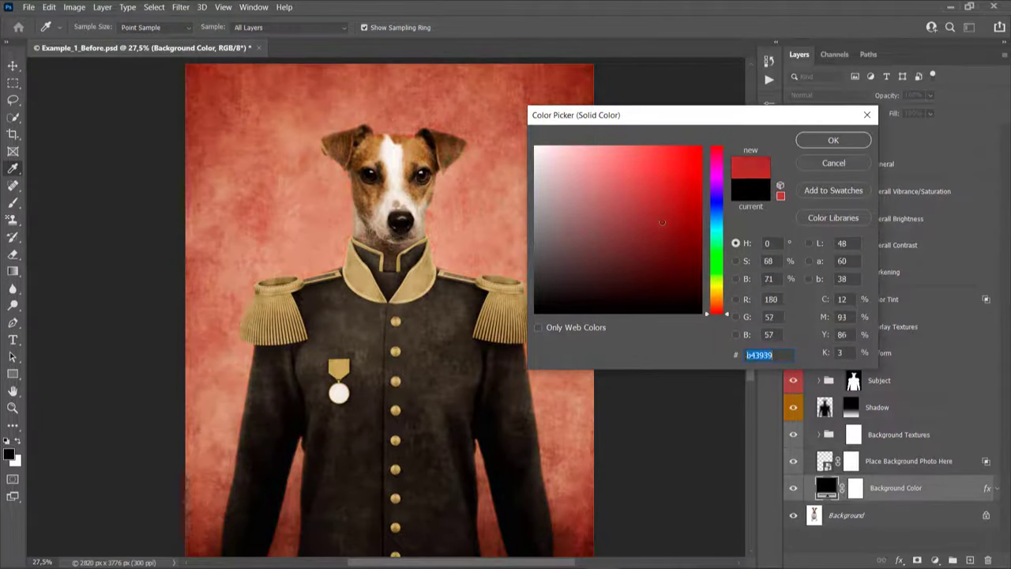
drag(662, 222, 668, 260)
mouse_move(716, 268)
mouse_down()
mouse_move(721, 302)
mouse_move(722, 216)
mouse_up()
click(660, 185)
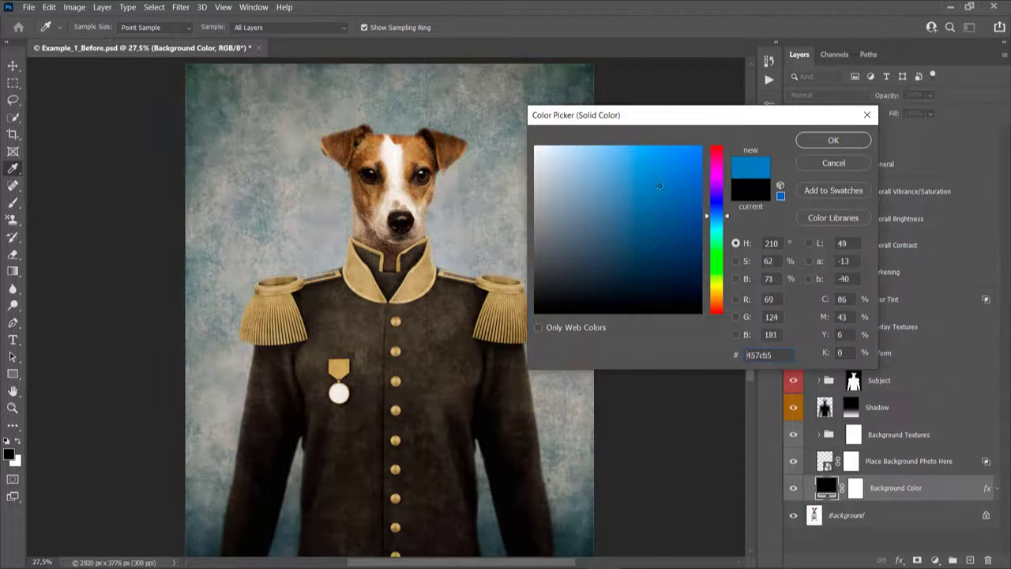
mouse_move(660, 185)
mouse_down()
mouse_move(689, 158)
mouse_move(663, 179)
mouse_move(670, 286)
mouse_move(591, 240)
mouse_move(549, 169)
mouse_move(535, 205)
mouse_move(643, 264)
mouse_move(681, 250)
mouse_move(679, 289)
mouse_move(720, 274)
mouse_move(720, 190)
mouse_up()
click(720, 293)
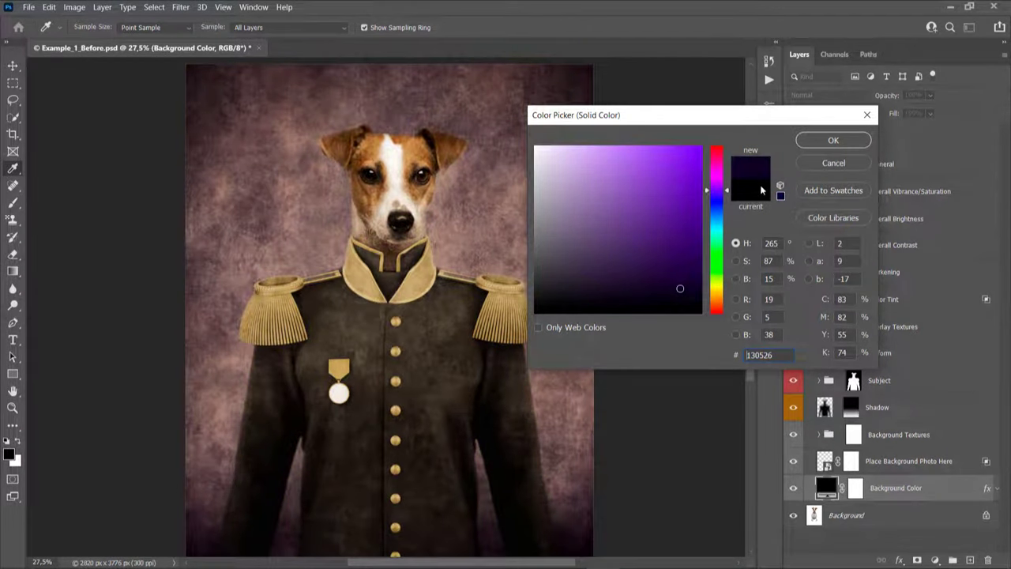
click(814, 169)
- Set the Background Color layer's Gradient Overlay to 50% opacity and 125% scale
click(996, 488)
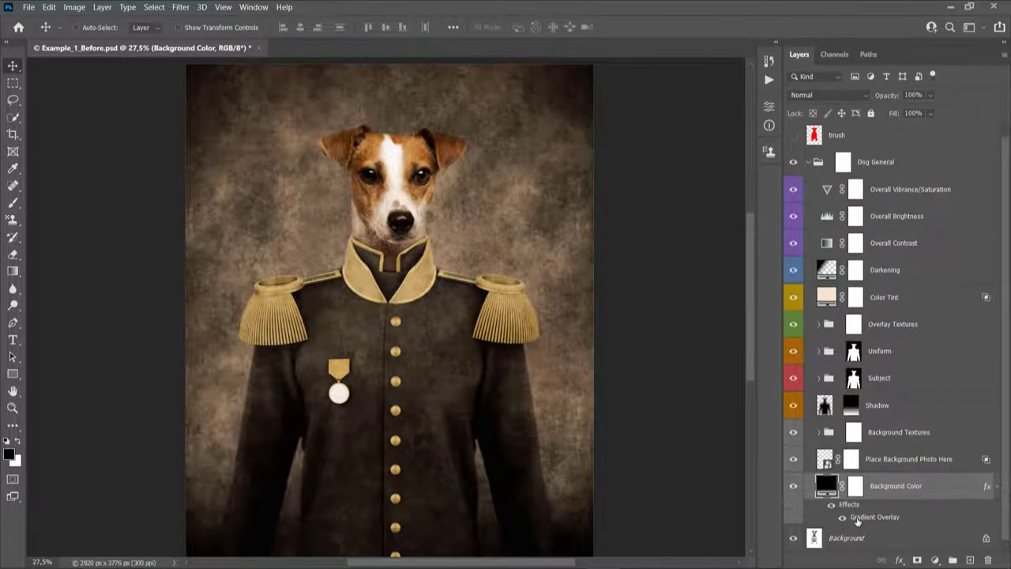
double_click(876, 519)
drag(506, 79, 766, 97)
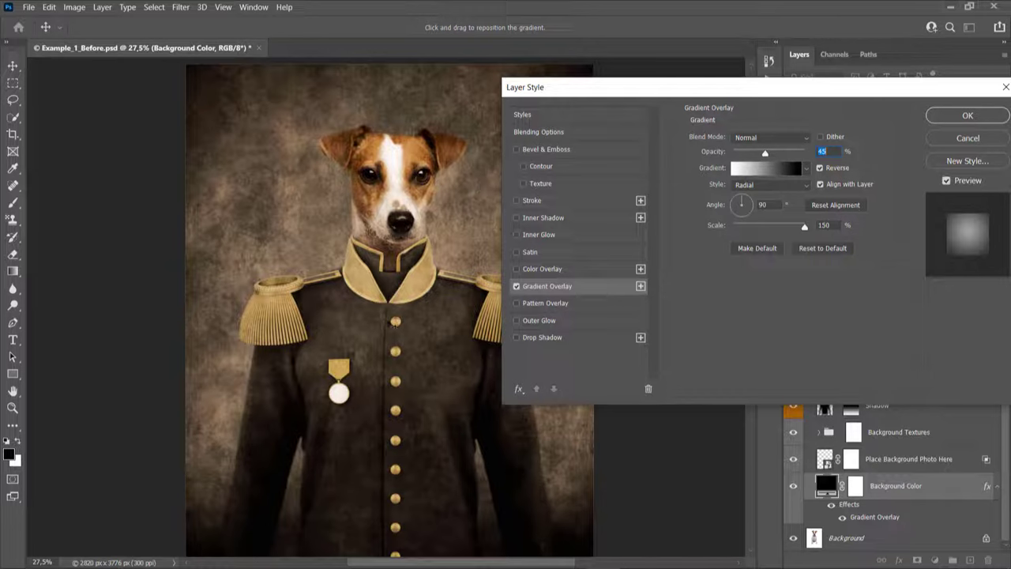
mouse_move(765, 153)
mouse_down()
mouse_move(755, 155)
mouse_move(768, 155)
mouse_up()
mouse_move(787, 227)
mouse_down()
mouse_move(754, 229)
mouse_move(790, 226)
mouse_up()
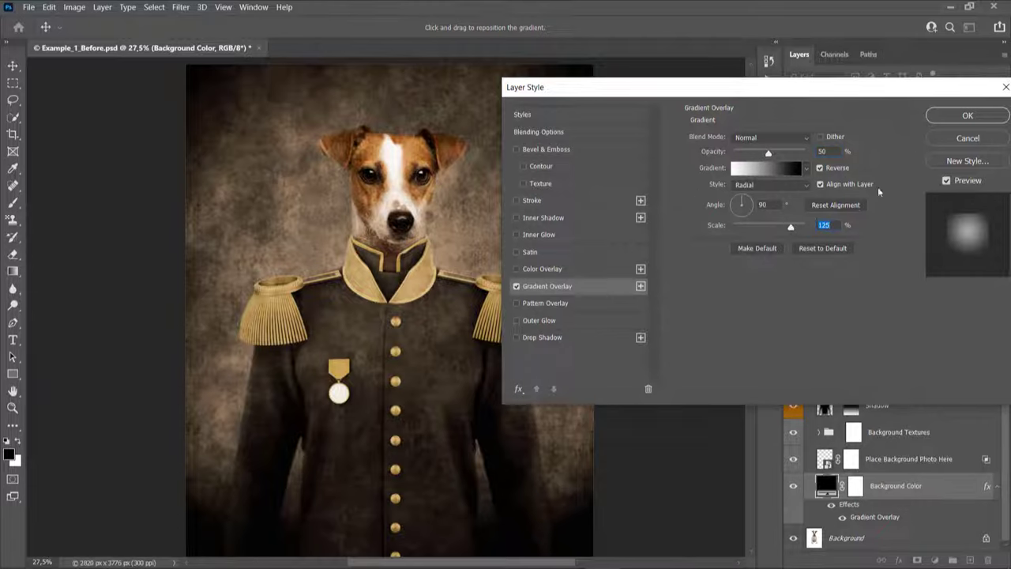
click(967, 115)
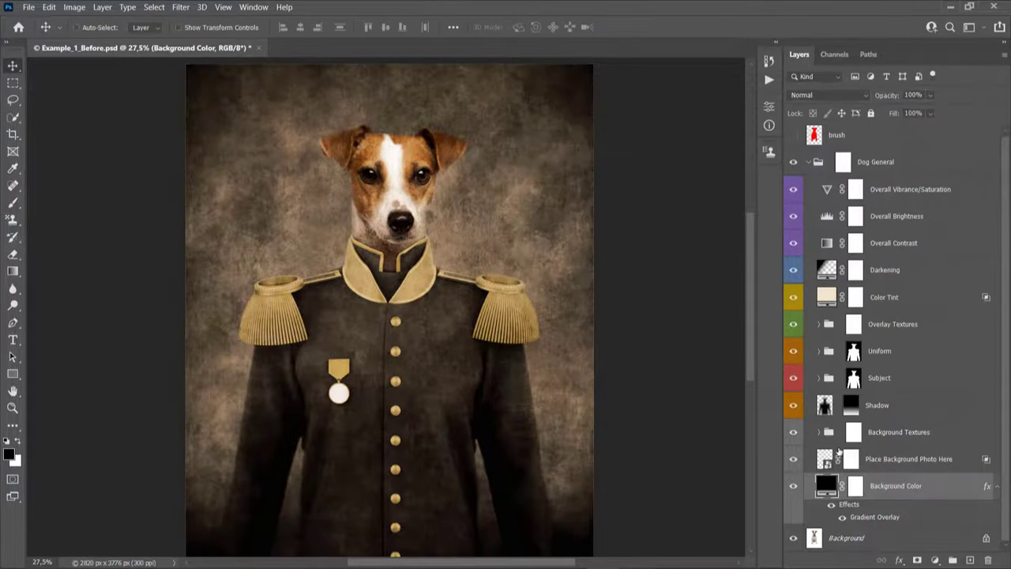
- Open the contents of the Place Background Photo Here smart object for editing
click(914, 466)
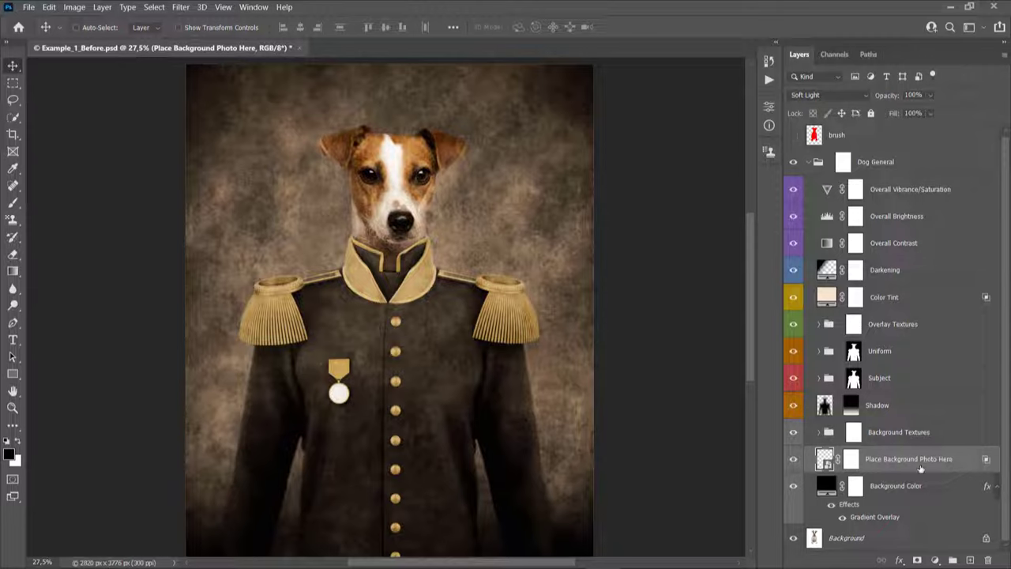
click(794, 460)
double_click(824, 459)
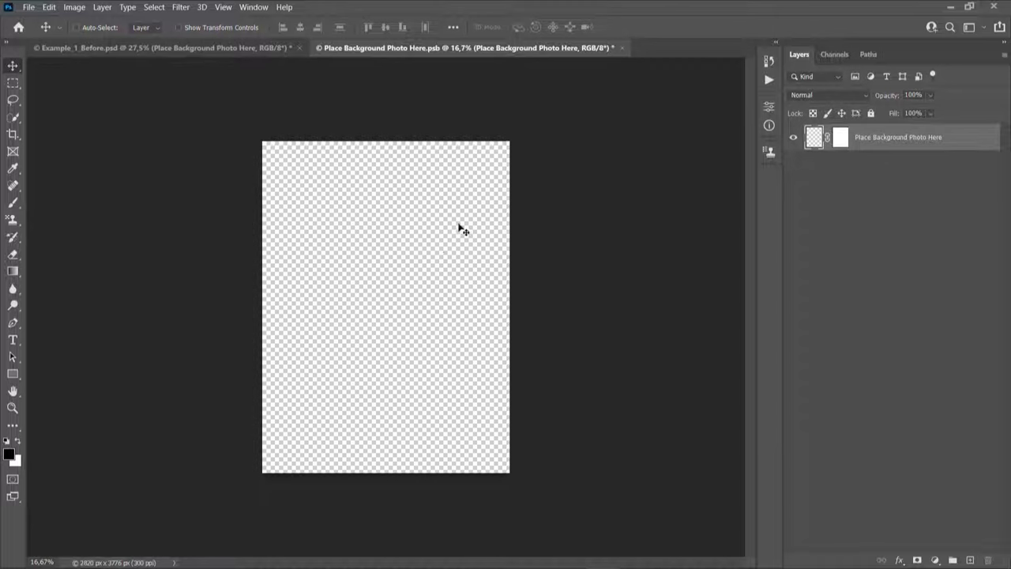
click(29, 8)
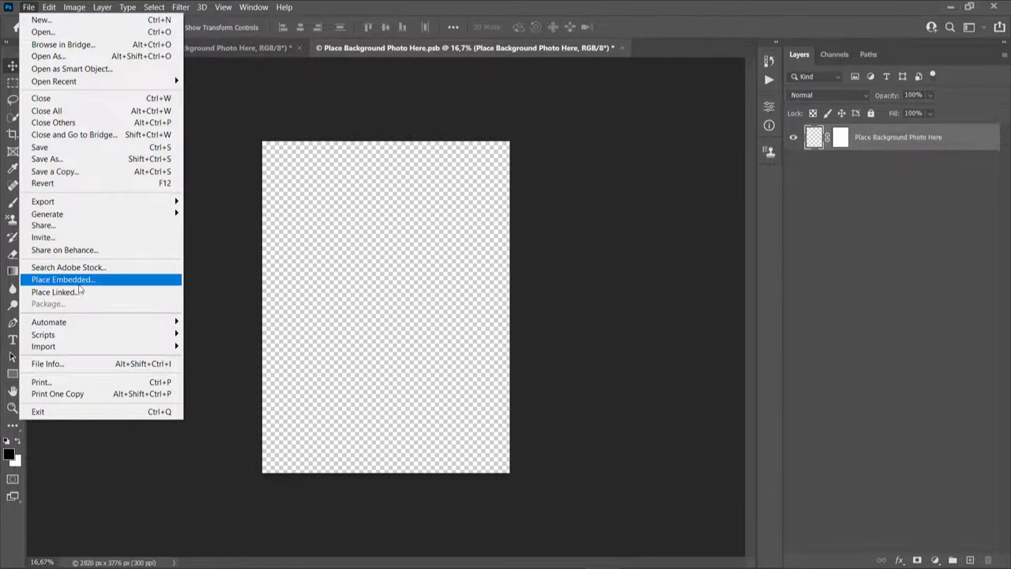
click(64, 280)
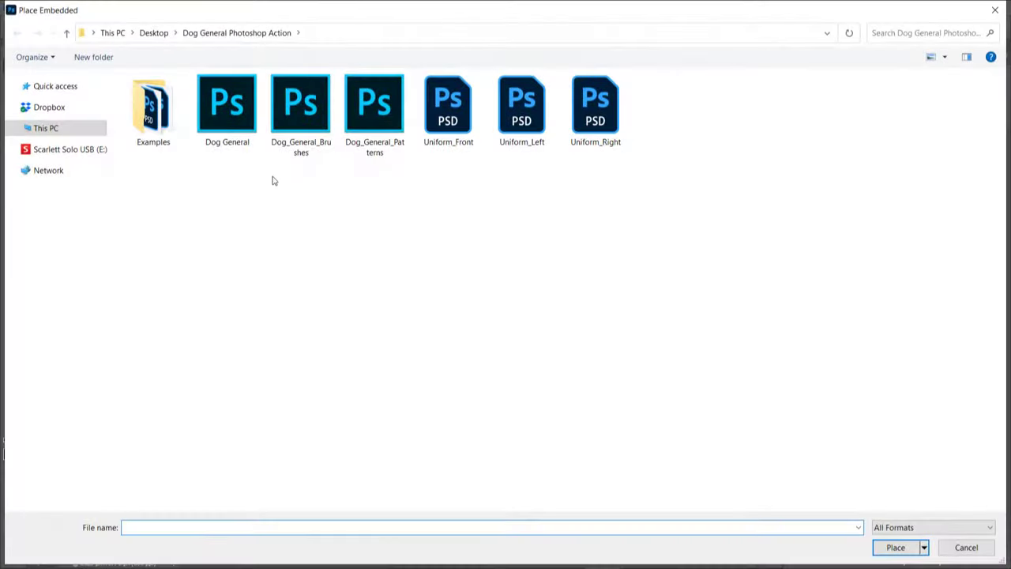
double_click(153, 110)
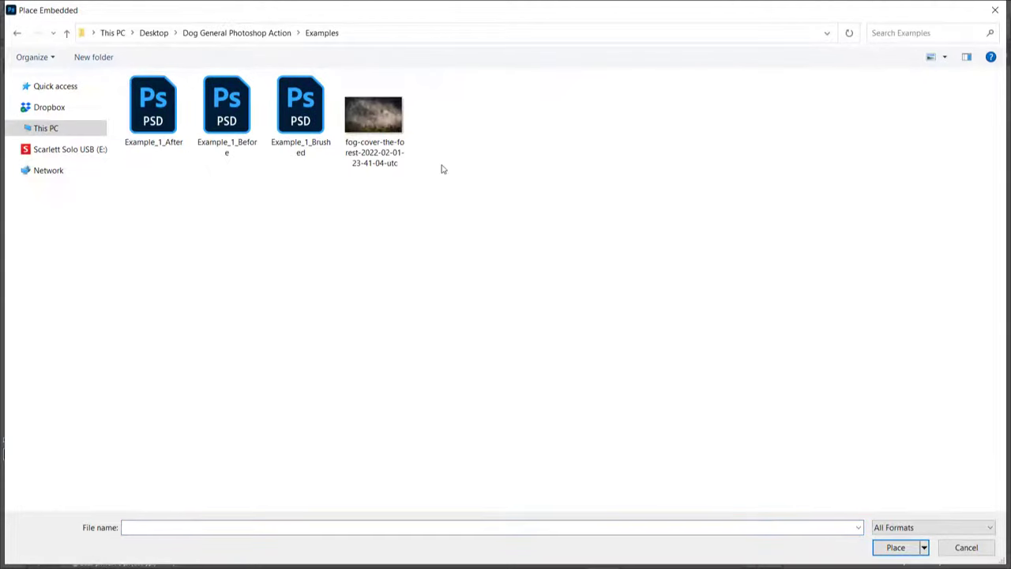
click(387, 122)
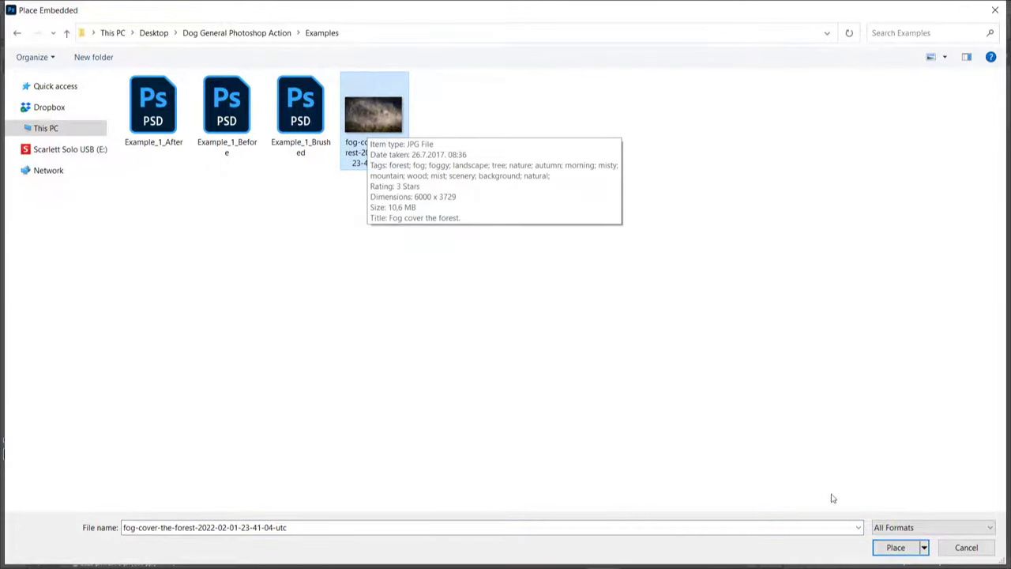
click(881, 547)
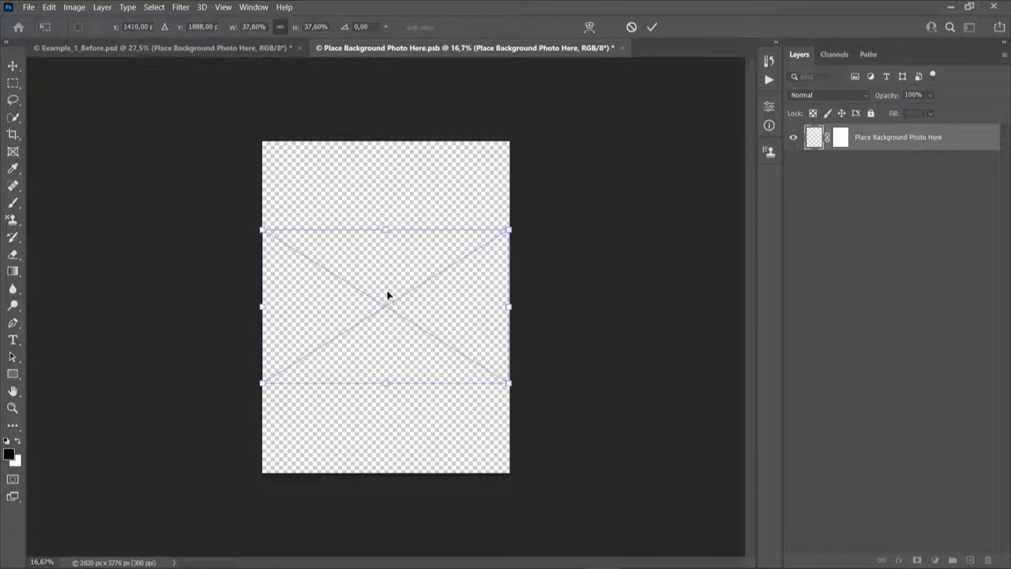
- Enlarge the placed forest photo to 81.01% so it covers the whole canvas, and save and close the smart object
drag(385, 380, 397, 474)
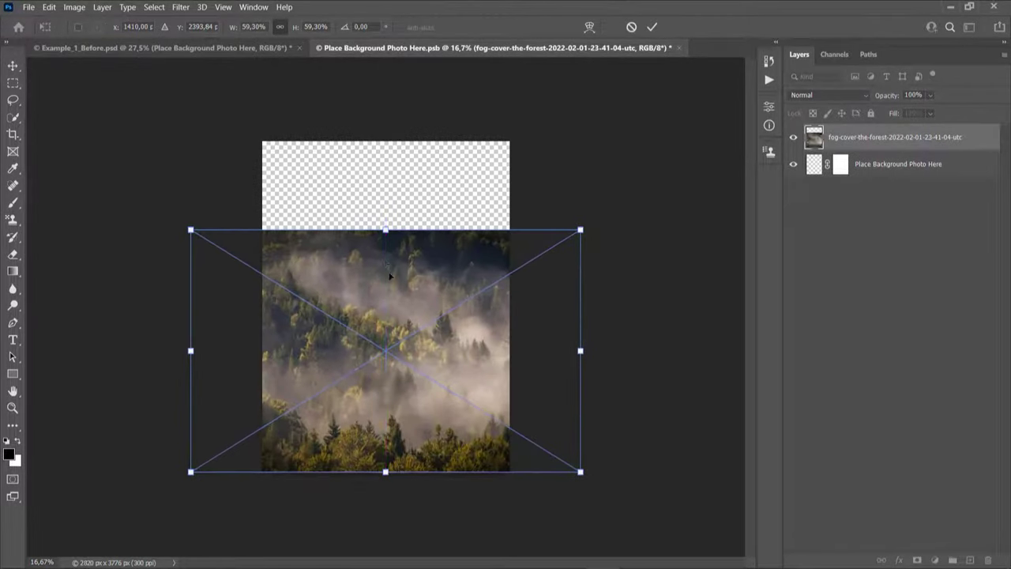
drag(385, 230, 387, 140)
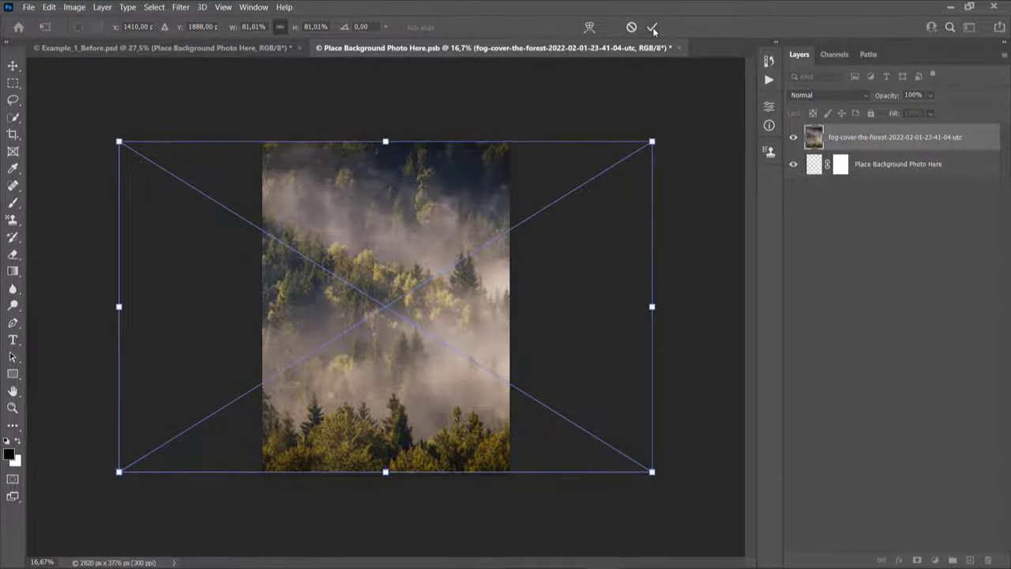
click(652, 27)
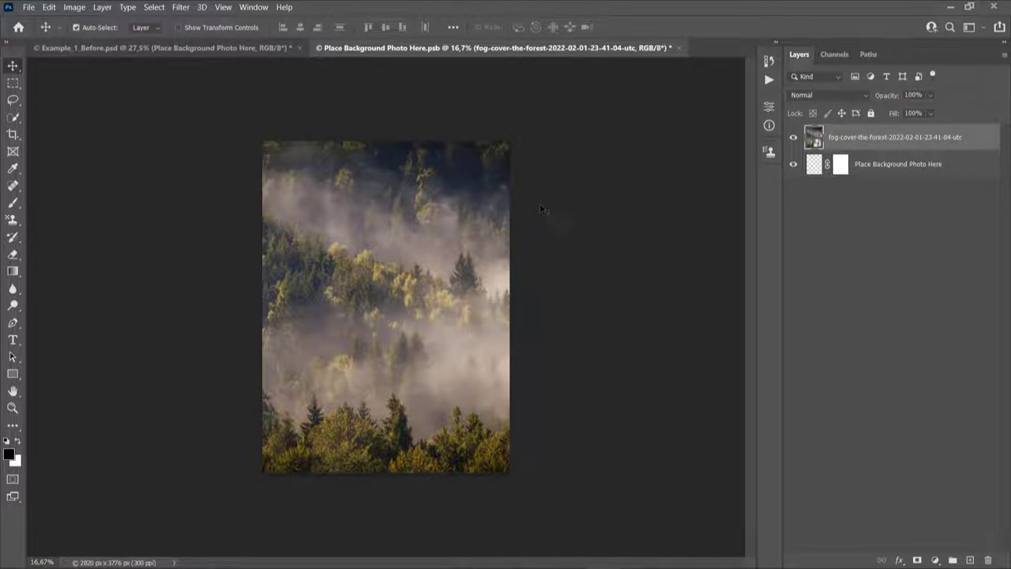
key(ctrl+s)
click(674, 48)
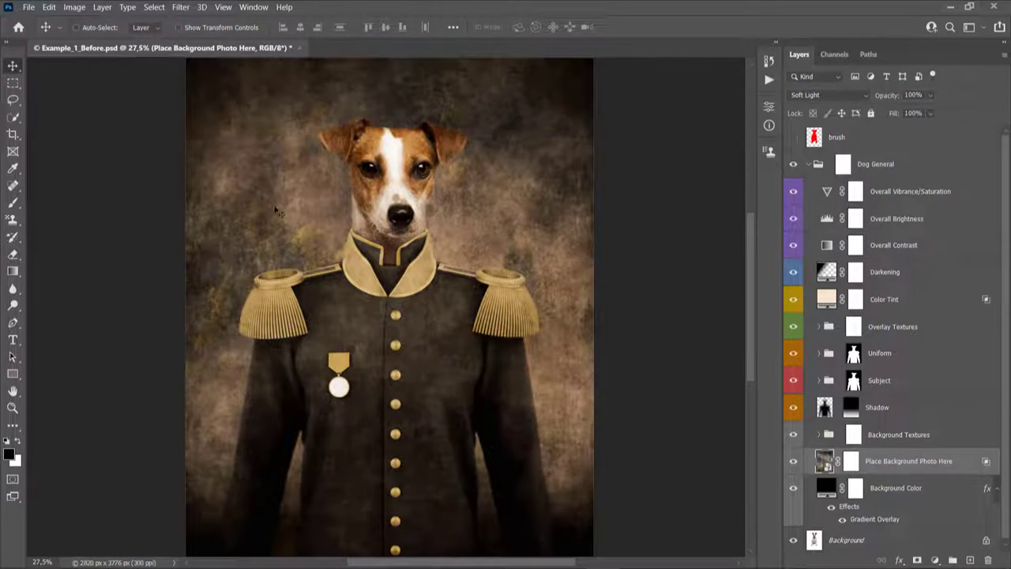
- Adjust the background photo layer's Blend If for the Underlying Layer, setting the split shadow range to 0 / 67
key(ctrl+minus)
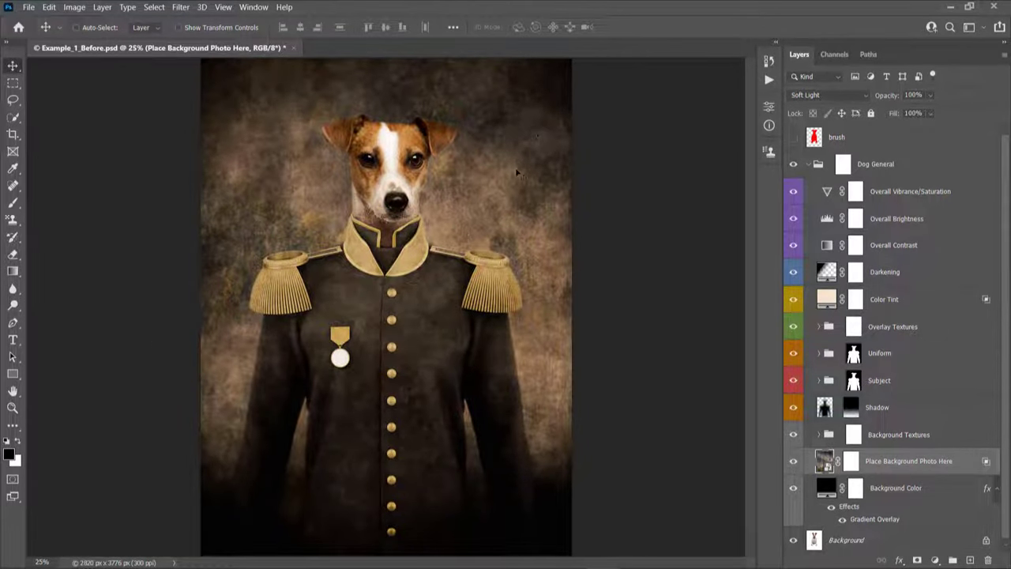
double_click(987, 466)
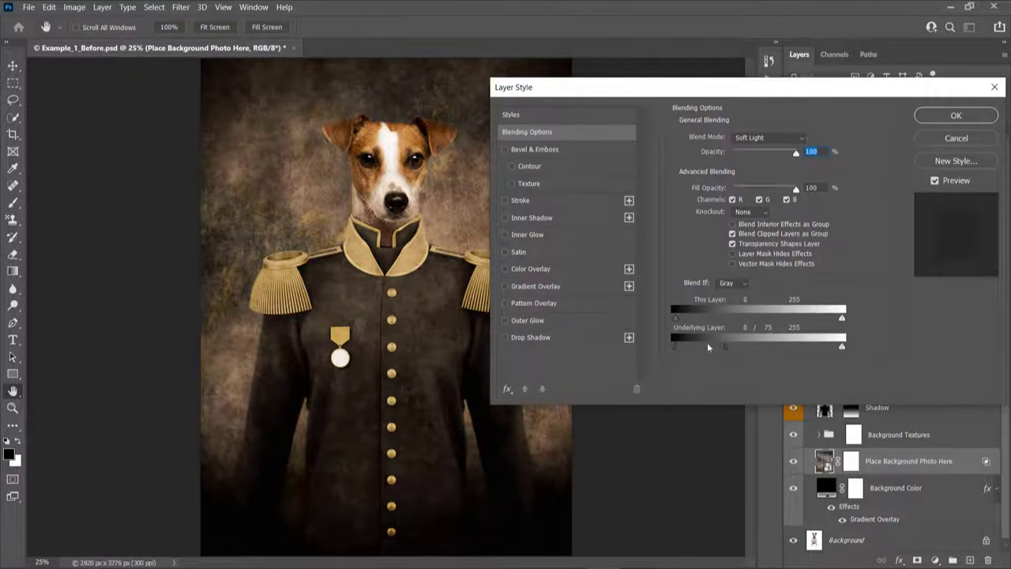
mouse_move(722, 344)
mouse_down()
mouse_move(774, 348)
mouse_move(737, 350)
mouse_up()
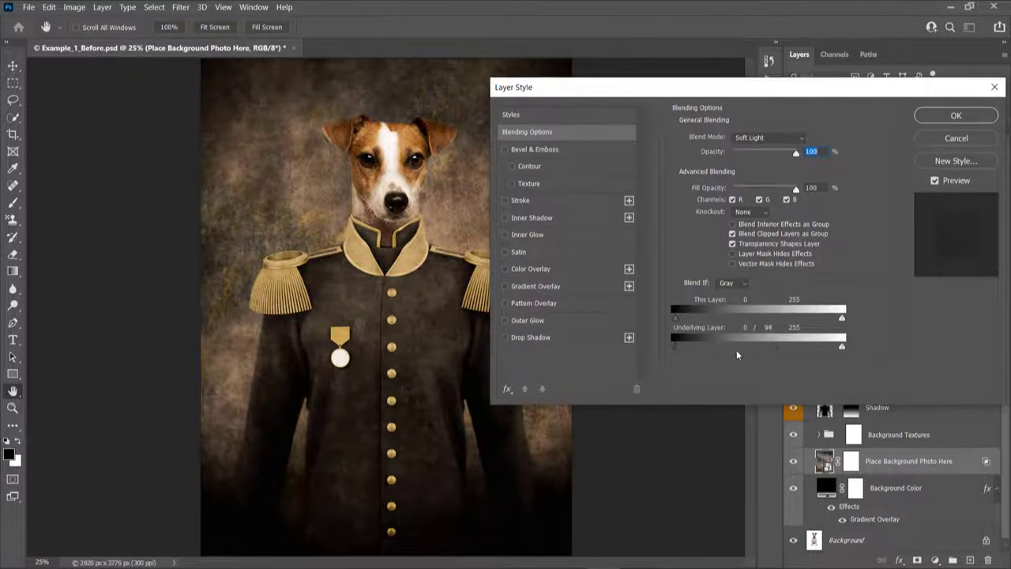
drag(673, 347, 676, 352)
drag(754, 96, 829, 96)
drag(807, 343, 728, 344)
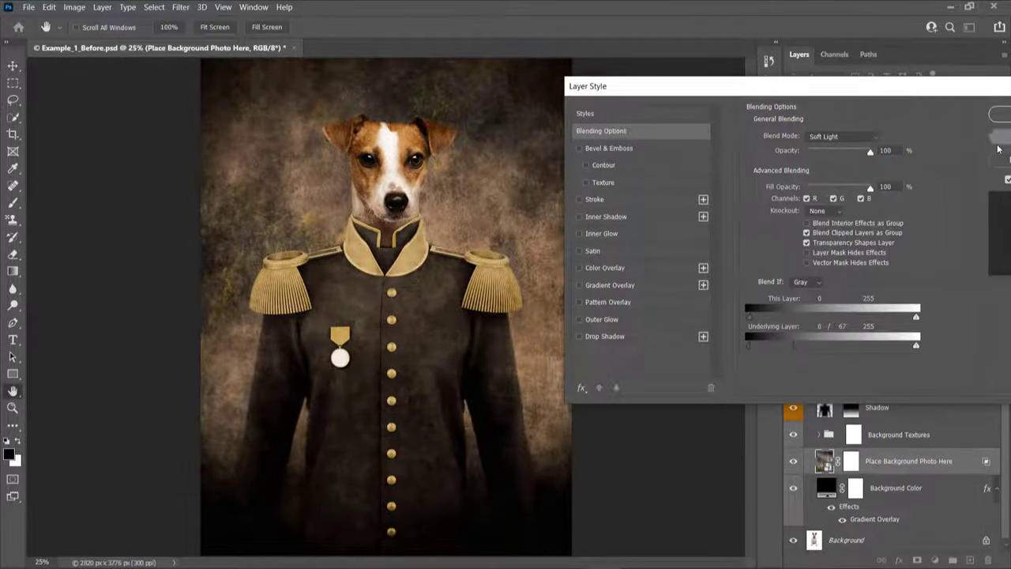
click(998, 114)
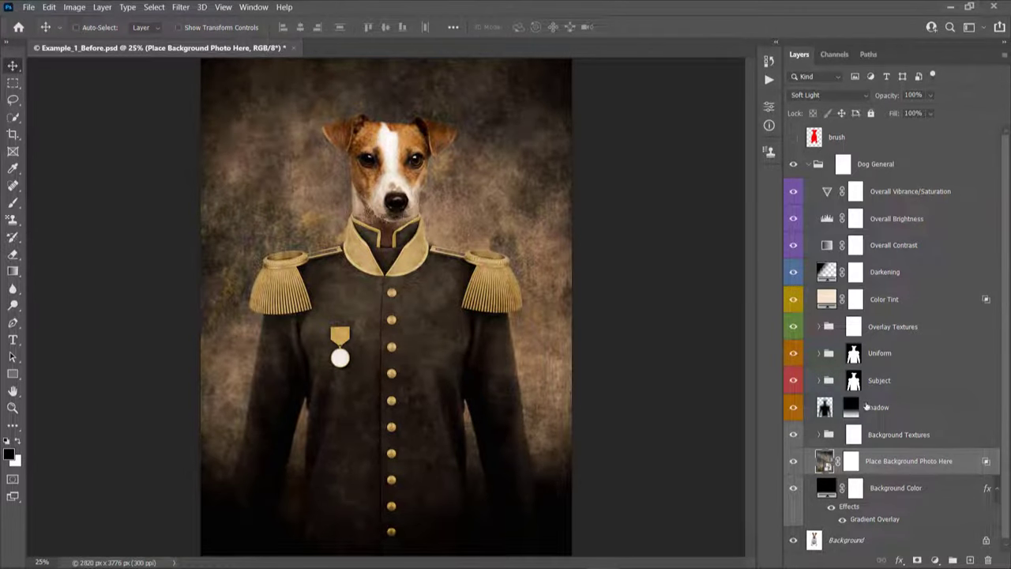
- Expand the Background Textures group to list its texture layers
click(939, 440)
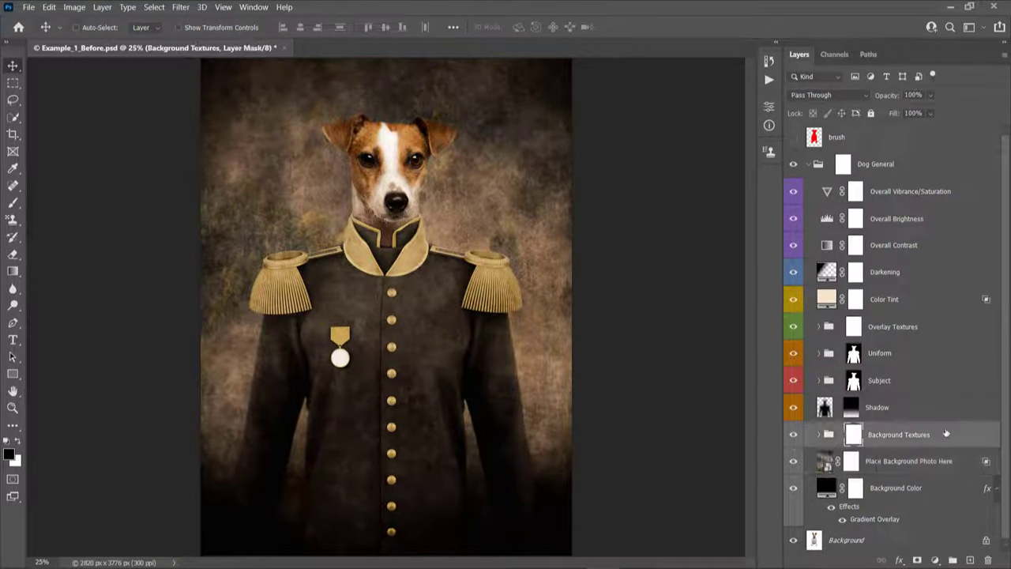
click(826, 436)
click(819, 435)
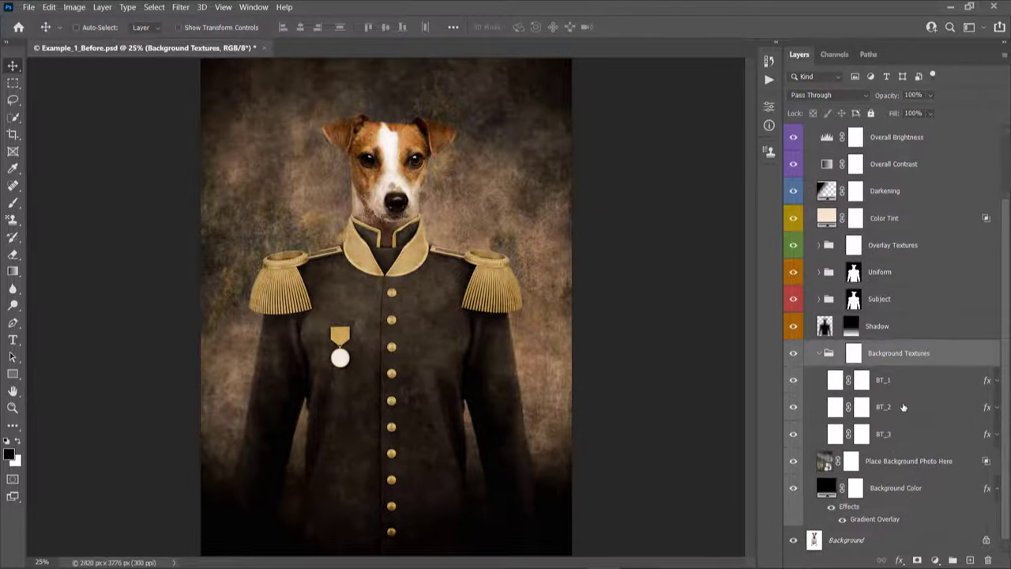
- Compare the background closely with the BT_1 texture layer hidden and shown
click(893, 407)
click(894, 437)
mouse_move(794, 380)
mouse_down()
mouse_move(800, 441)
mouse_move(794, 380)
mouse_up()
scroll(411, 207, up, 5)
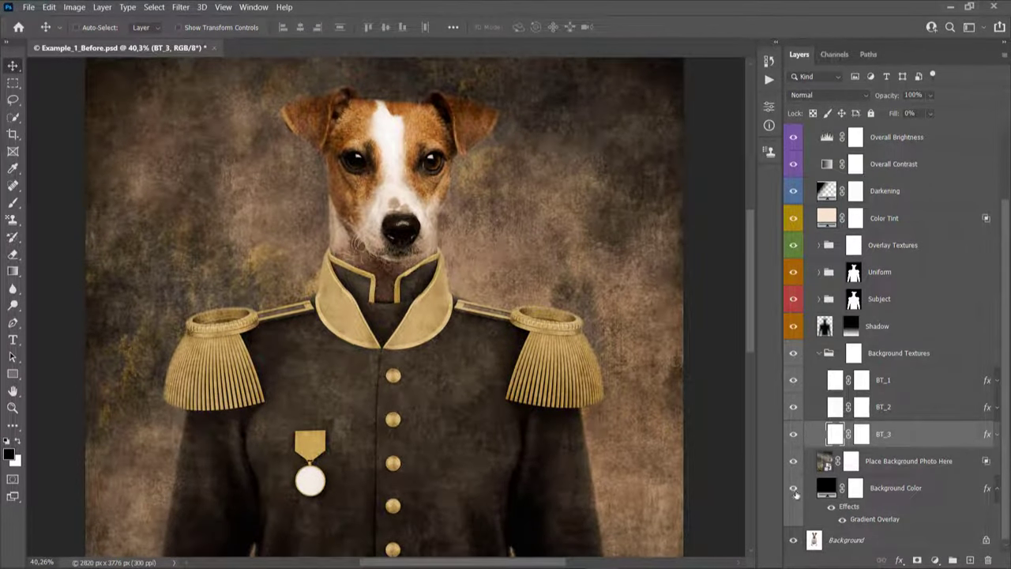
click(794, 387)
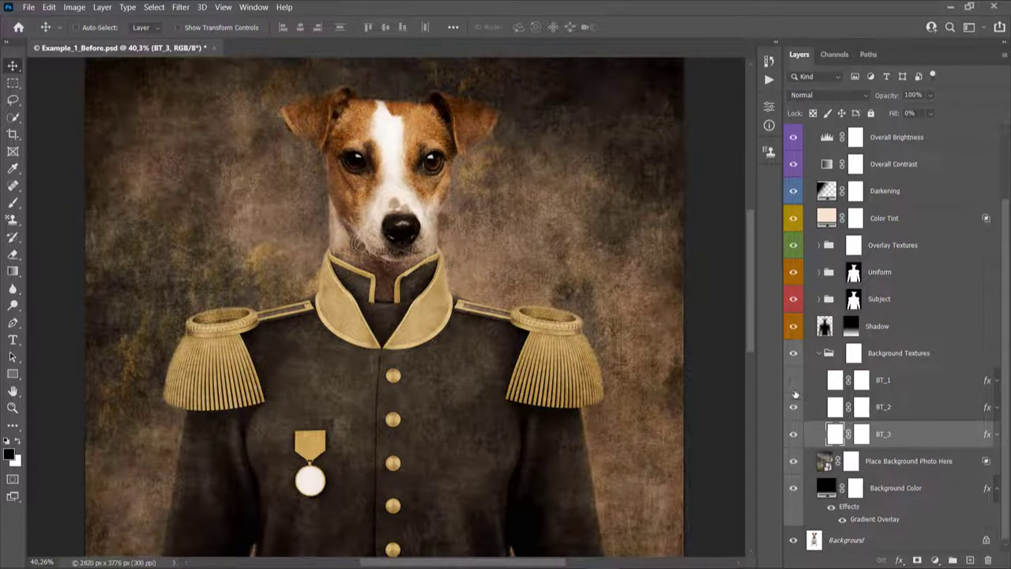
click(794, 381)
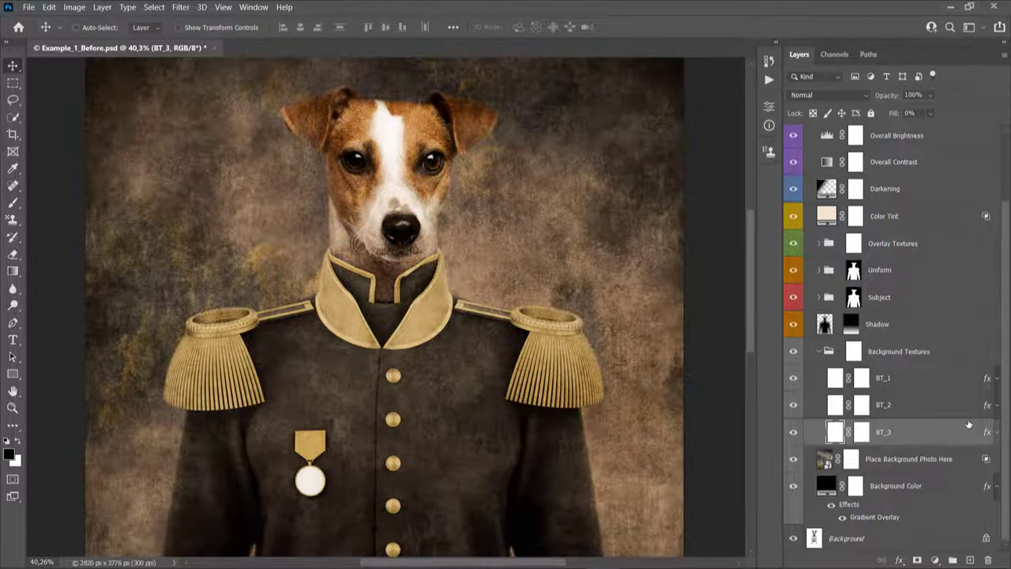
- Expand the layer effects of BT_1, BT_2 and BT_3 to list their Pattern Overlays
click(996, 432)
click(996, 406)
click(997, 378)
scroll(881, 355, down, 2)
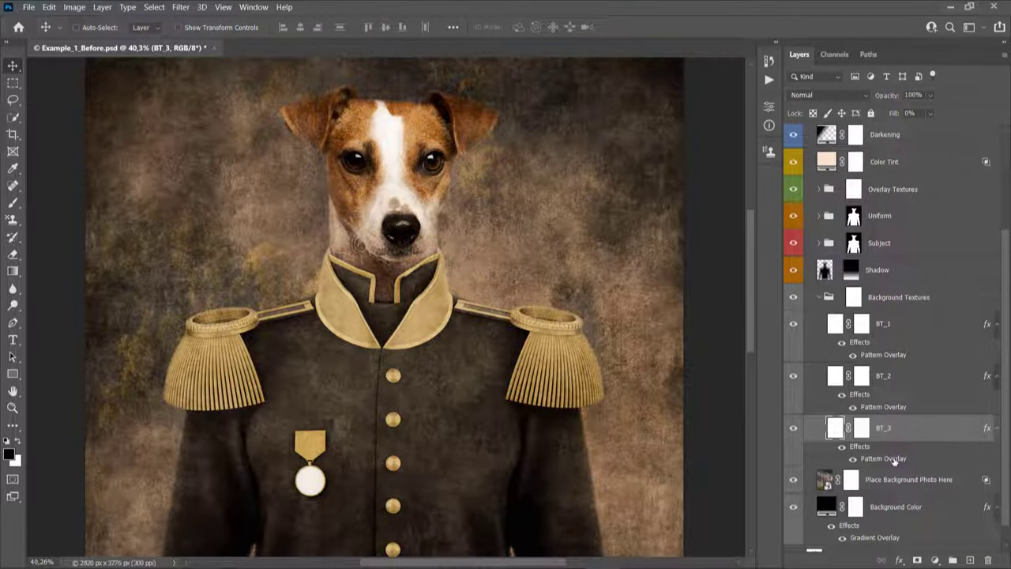
- Try repositioning the BT_3 Pattern Overlay, varying its opacity and scaling it to 93%, and discard the changes
double_click(894, 459)
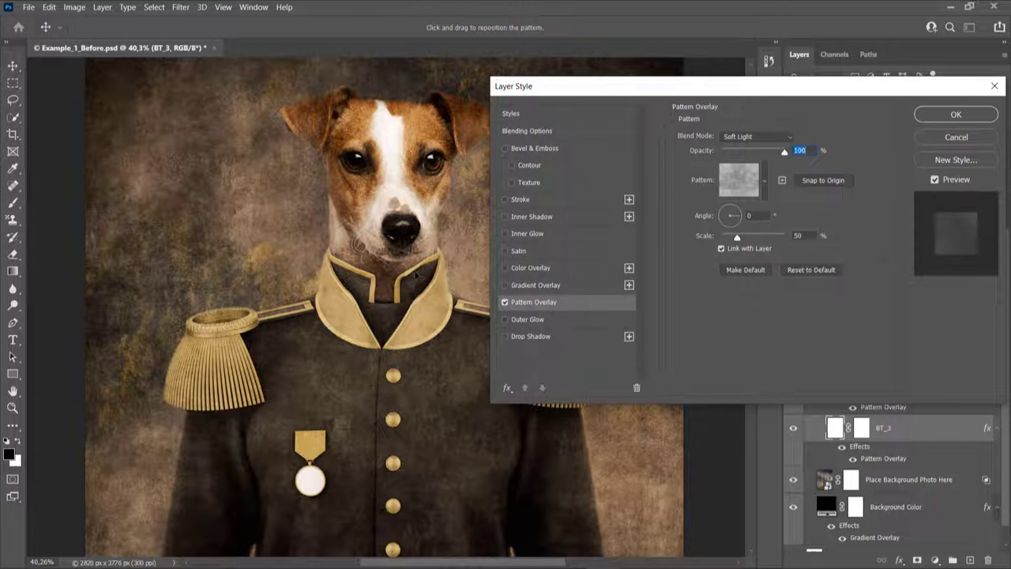
drag(160, 163, 257, 272)
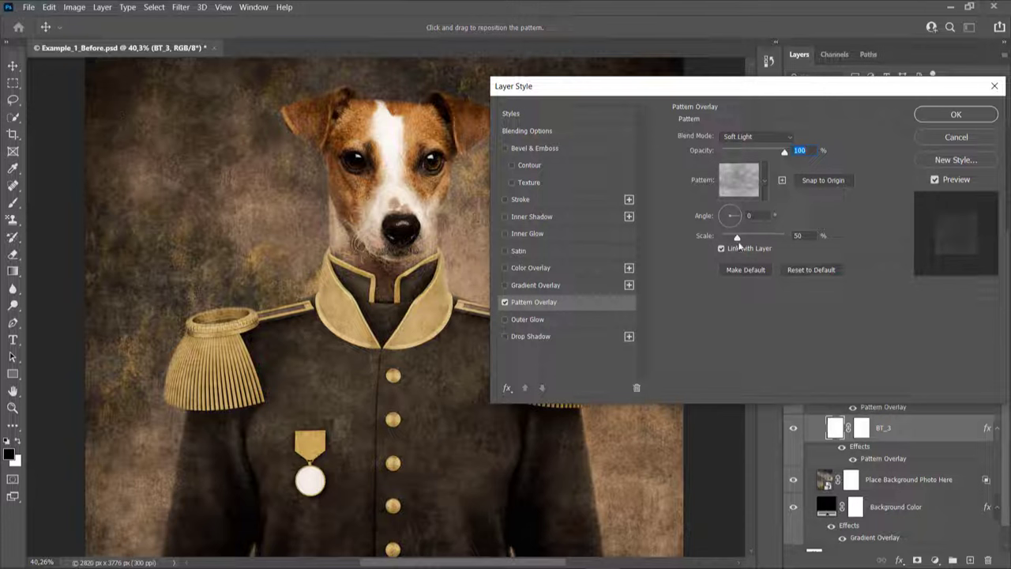
drag(766, 155, 817, 150)
drag(737, 240, 752, 239)
click(952, 138)
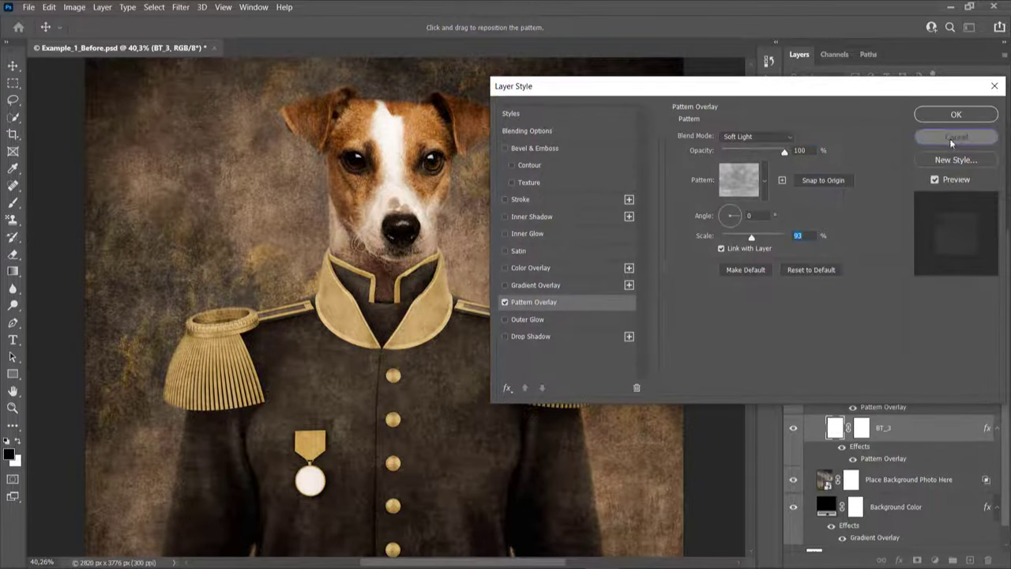
- Try a 79% scale and 75% opacity on the BT_2 Pattern Overlay and discard the changes
double_click(901, 408)
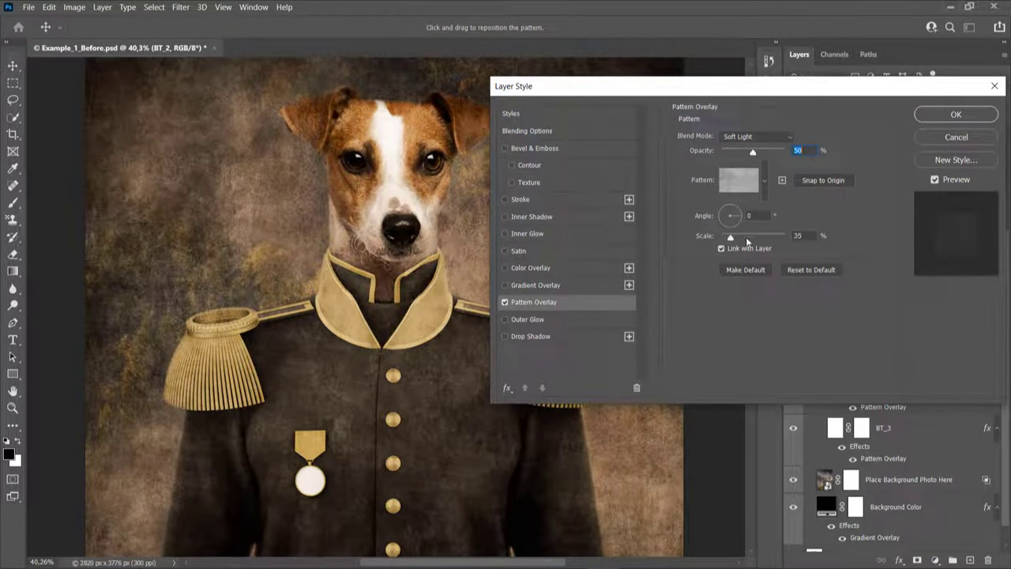
drag(737, 238, 747, 238)
mouse_move(752, 152)
mouse_down()
mouse_move(742, 153)
mouse_move(769, 152)
mouse_up()
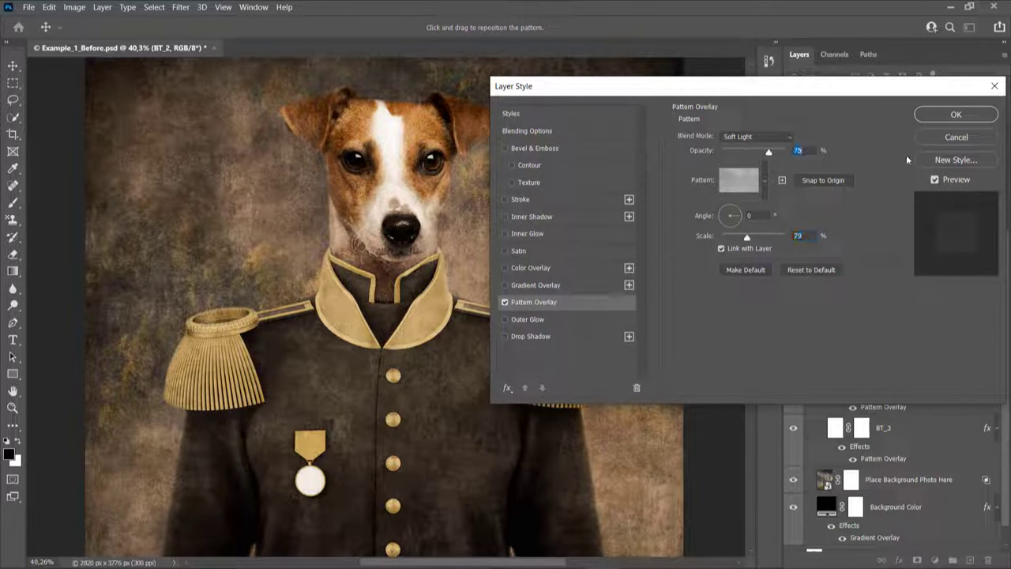
click(957, 138)
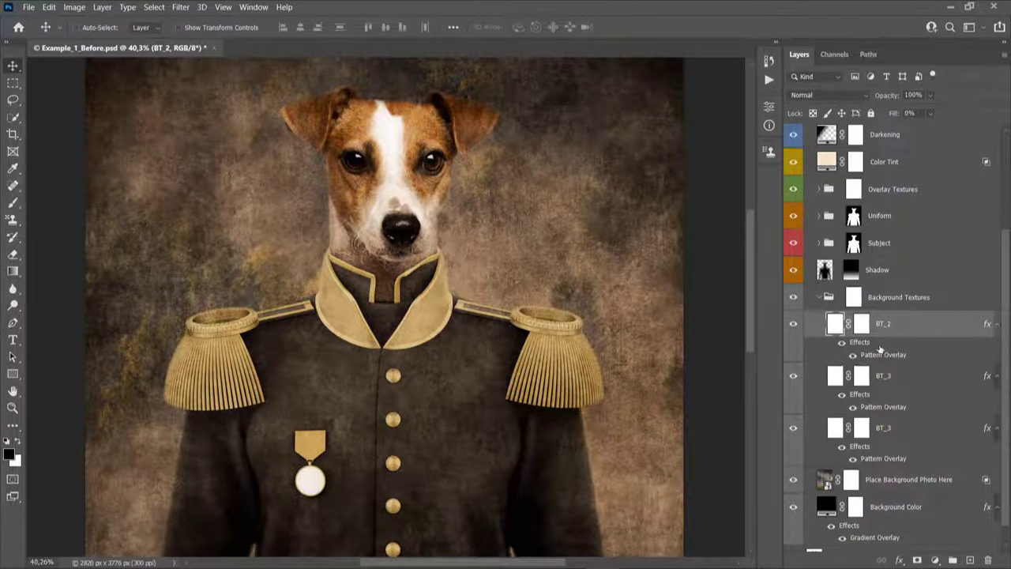
- Try a 149% scale and 100% opacity on the BT_1 Pattern Overlay and discard the changes
double_click(880, 353)
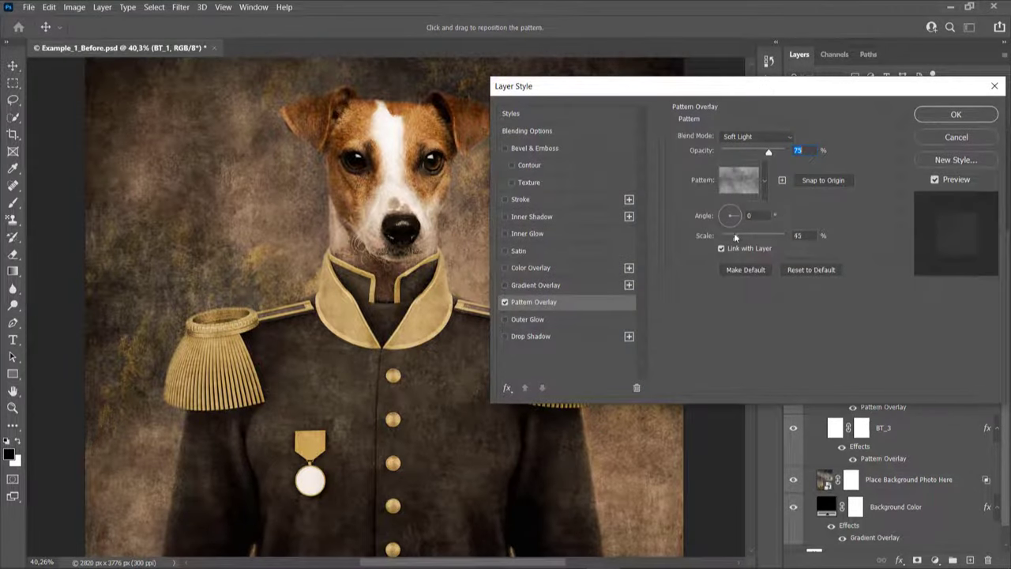
drag(738, 237, 757, 238)
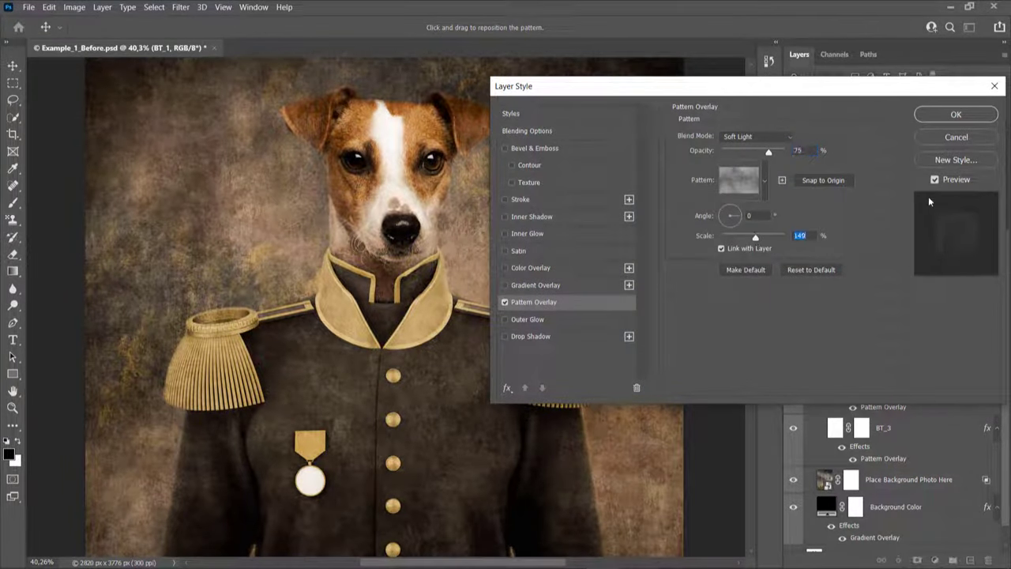
drag(771, 152, 927, 150)
click(959, 139)
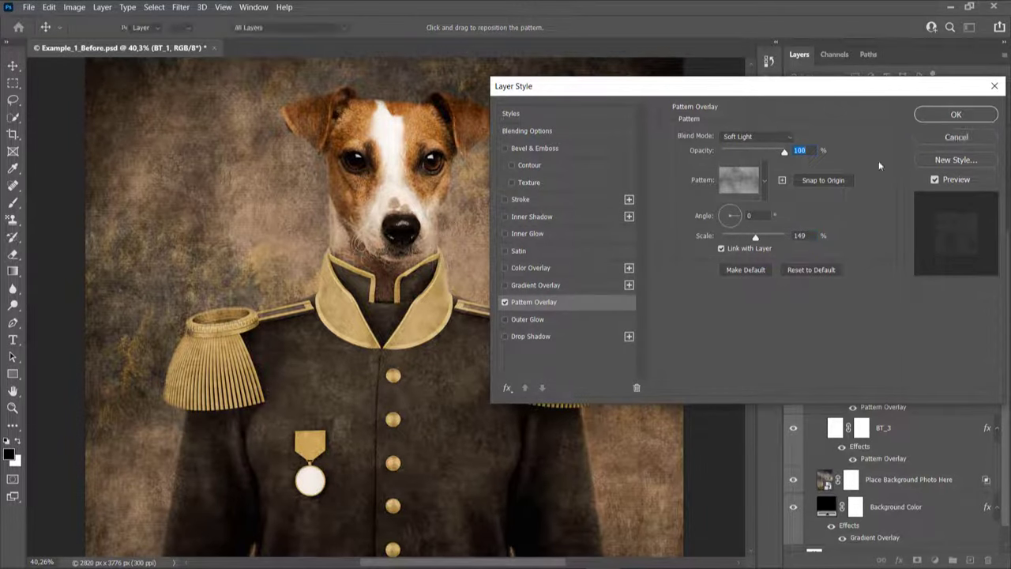
- Collapse the expanded layer effects under the background texture layers
scroll(478, 248, down, 4)
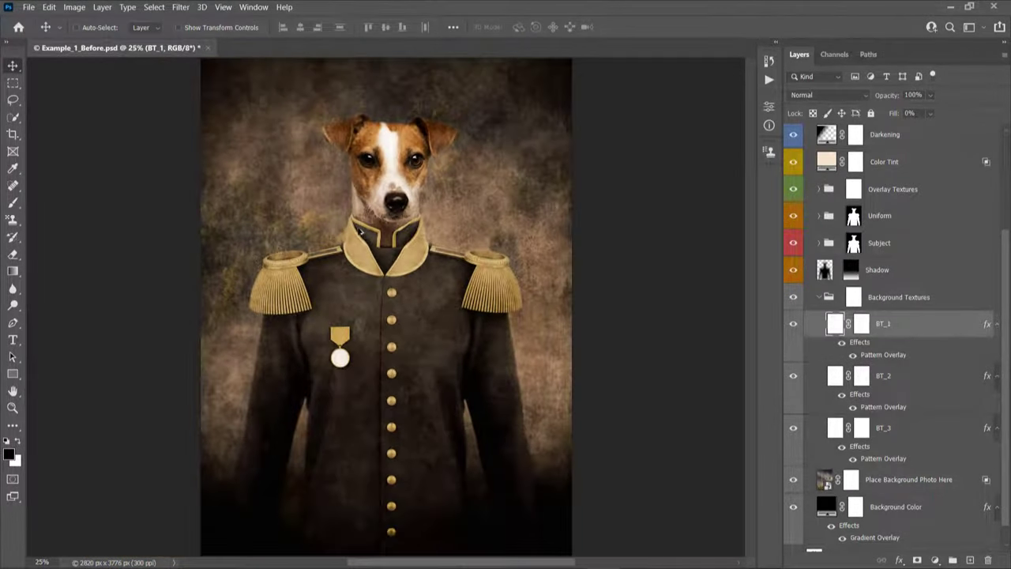
alt+click(999, 326)
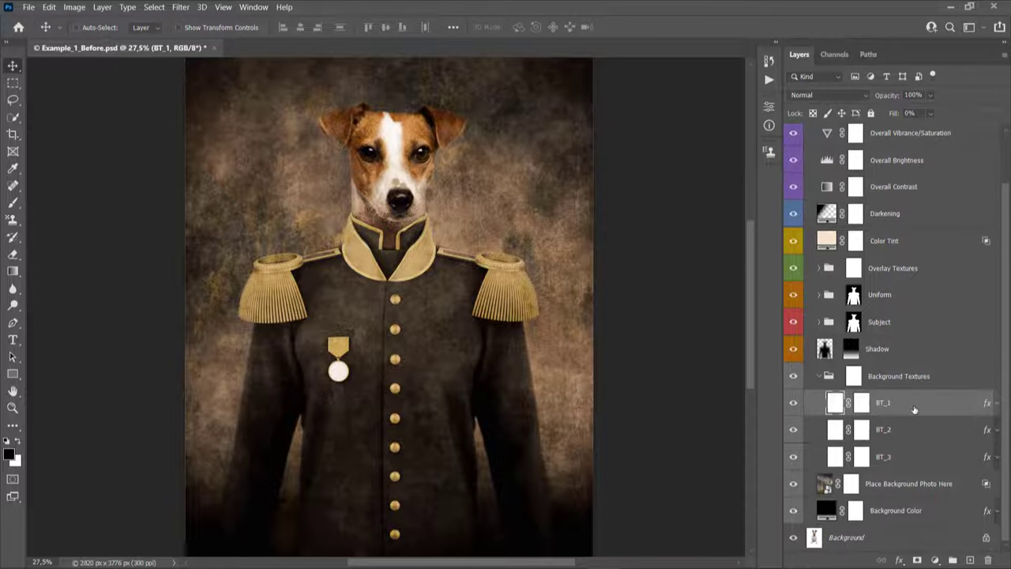
- Try varying the layer opacity of the background texture layers BT_1 and BT_2, leaving both at 100%
drag(895, 96, 980, 126)
click(911, 441)
click(905, 452)
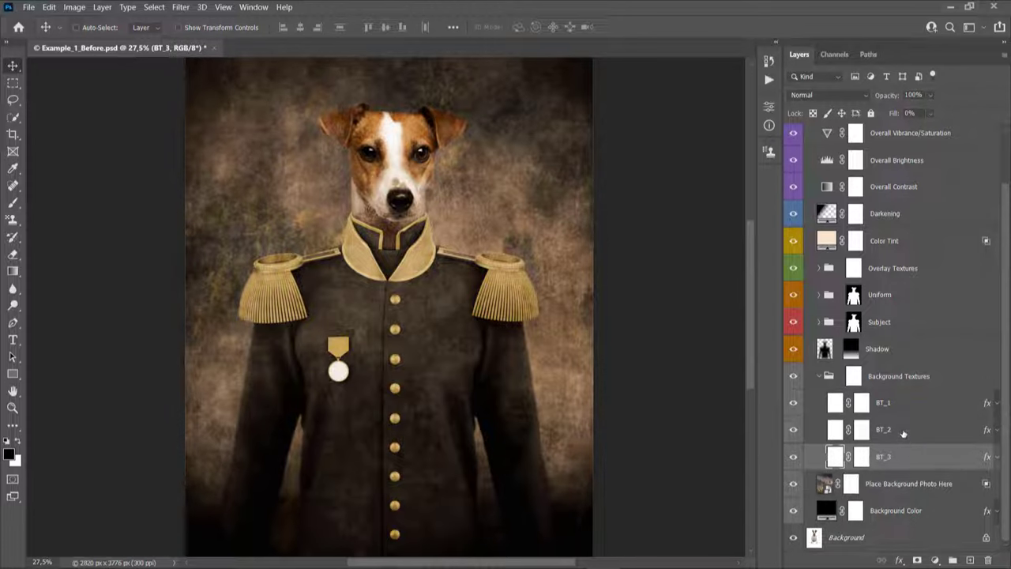
click(903, 431)
click(900, 403)
click(933, 434)
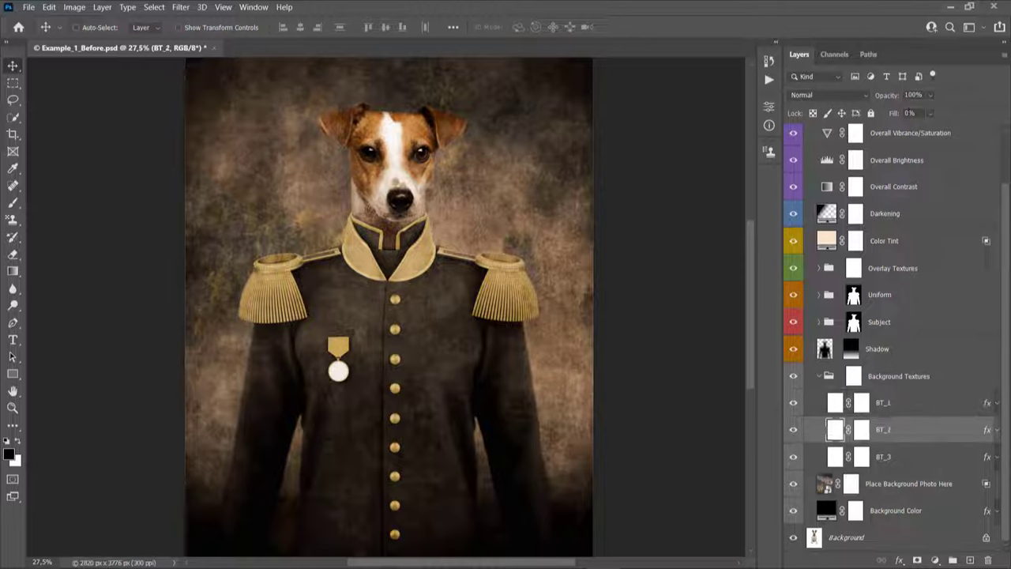
drag(896, 96, 948, 136)
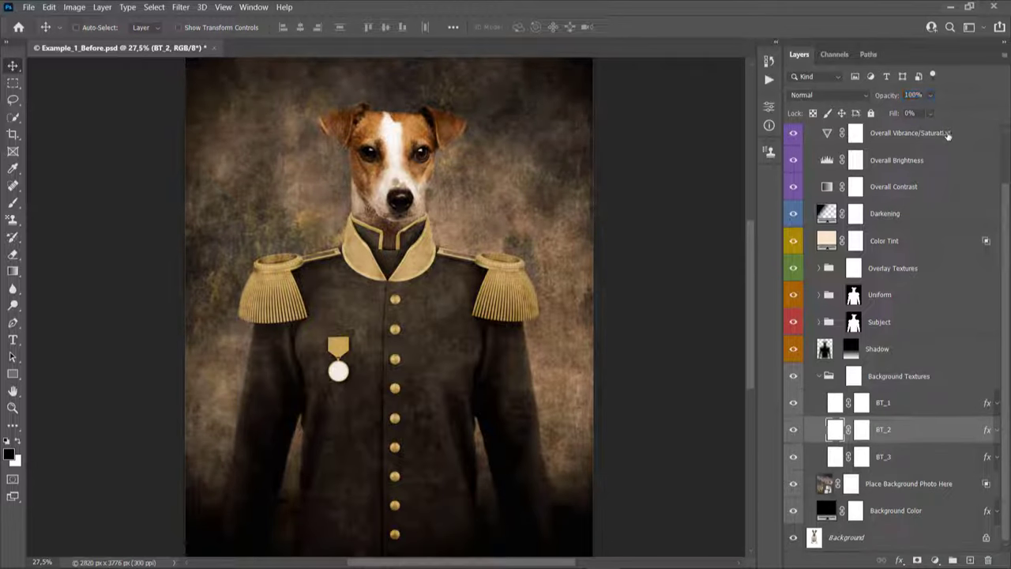
- Collapse the Background Textures group and compare the portrait with the Shadow layer hidden and shown
click(823, 379)
click(824, 406)
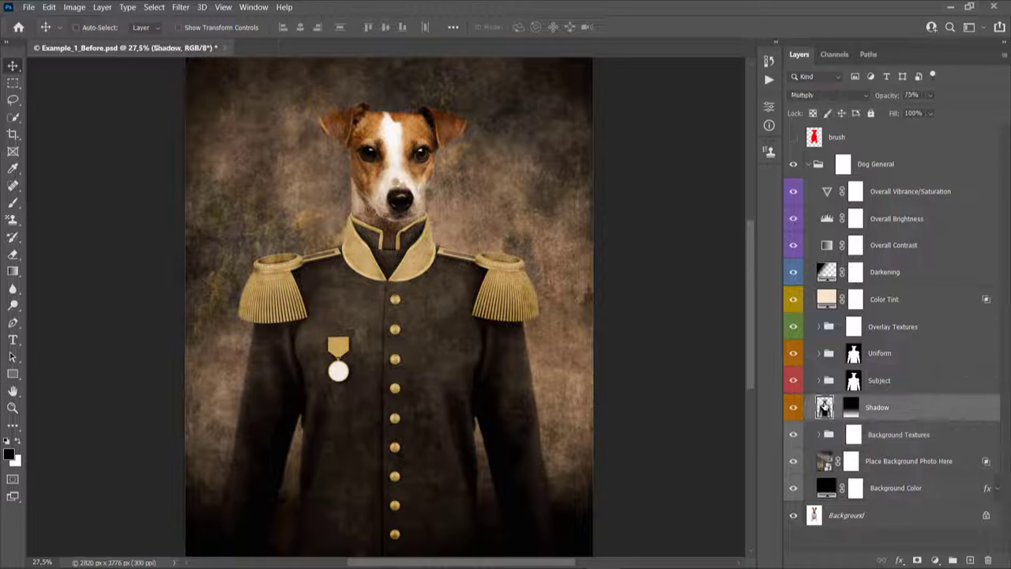
click(794, 407)
click(795, 408)
click(794, 407)
click(794, 408)
click(795, 405)
click(796, 405)
scroll(422, 417, down, 1)
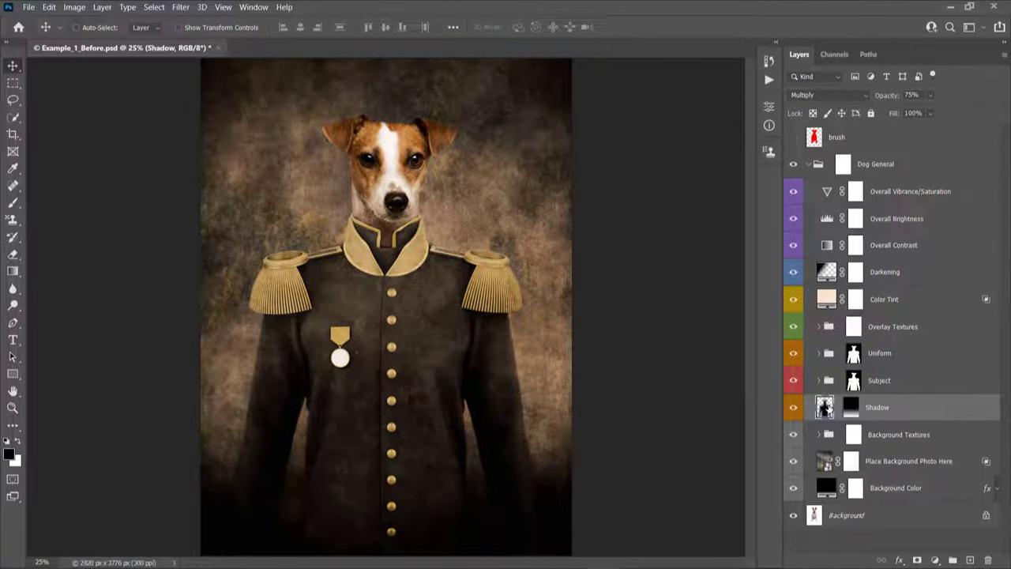
- Move the gradient in the Shadow layer's mask upward so the shadow extends higher along the uniform's sleeves
click(852, 408)
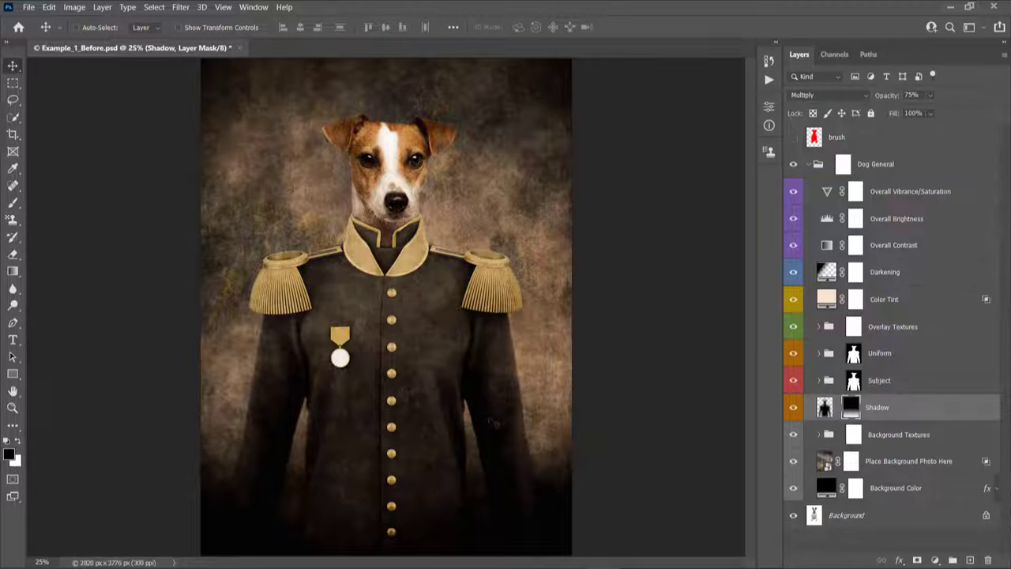
drag(489, 423, 484, 288)
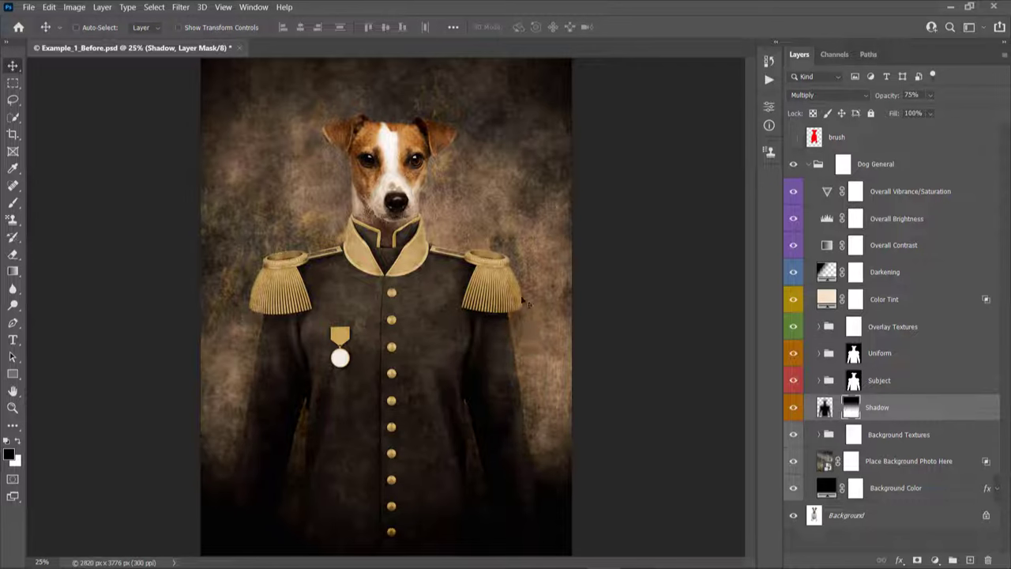
key(ctrl+minus)
key(ctrl+plus)
- Compare the portrait with and without the extended Shadow layer and try varying the layer's opacity
click(793, 407)
click(793, 407)
click(793, 408)
click(793, 407)
click(792, 407)
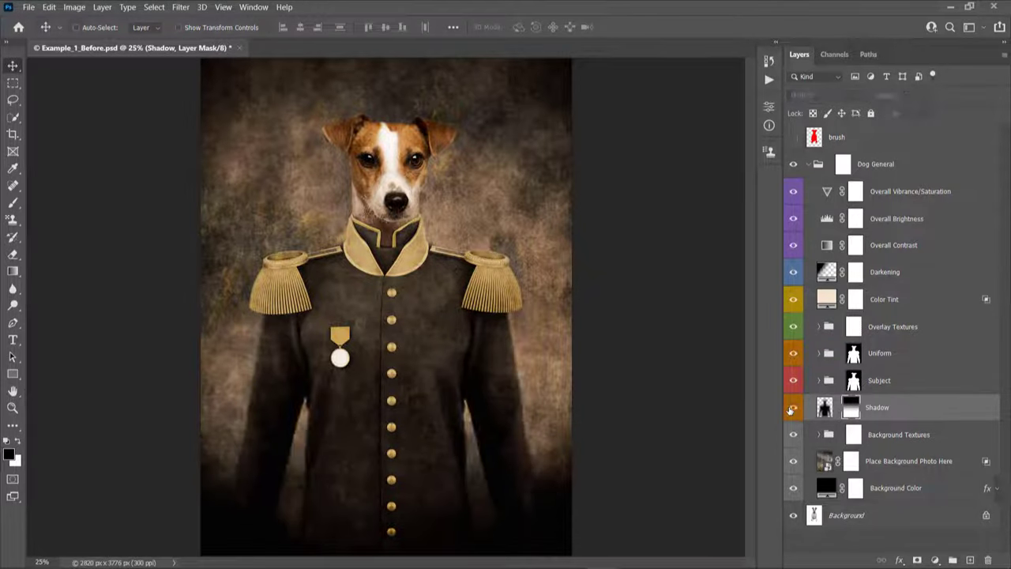
click(792, 408)
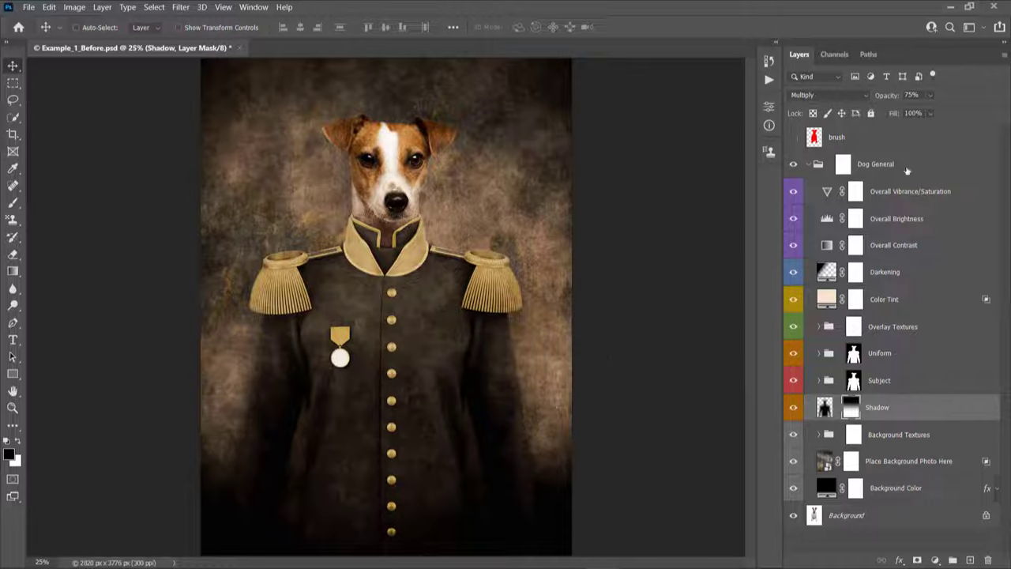
drag(888, 100, 967, 143)
- Expand the Subject group and compare the portrait with the group hidden and shown
click(844, 384)
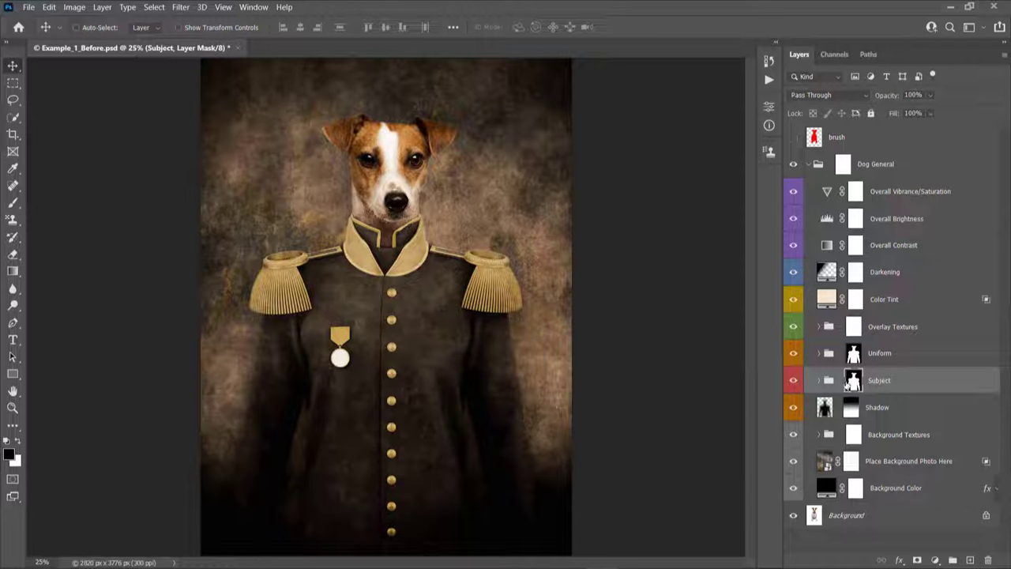
click(819, 381)
click(793, 381)
click(792, 381)
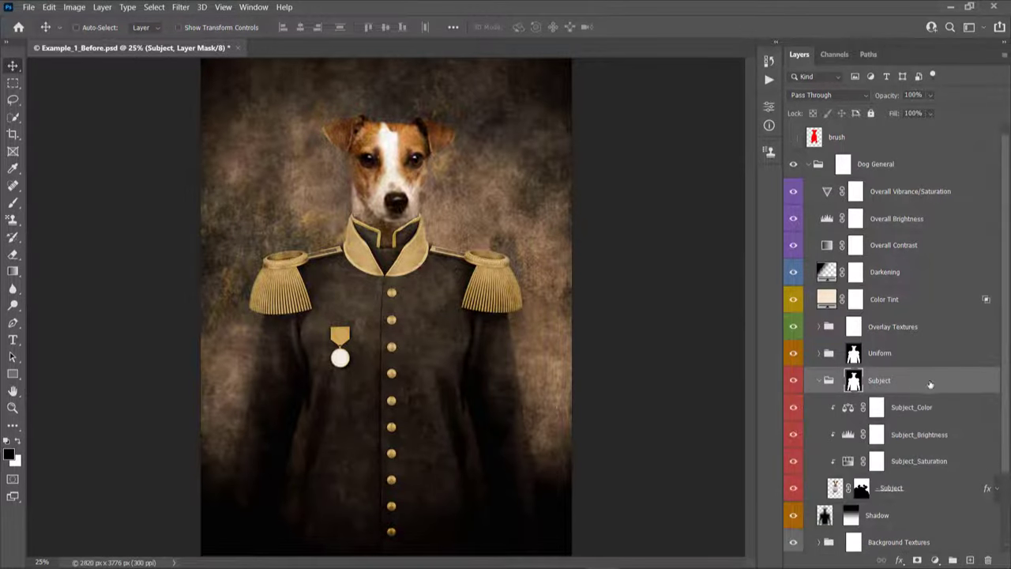
click(794, 380)
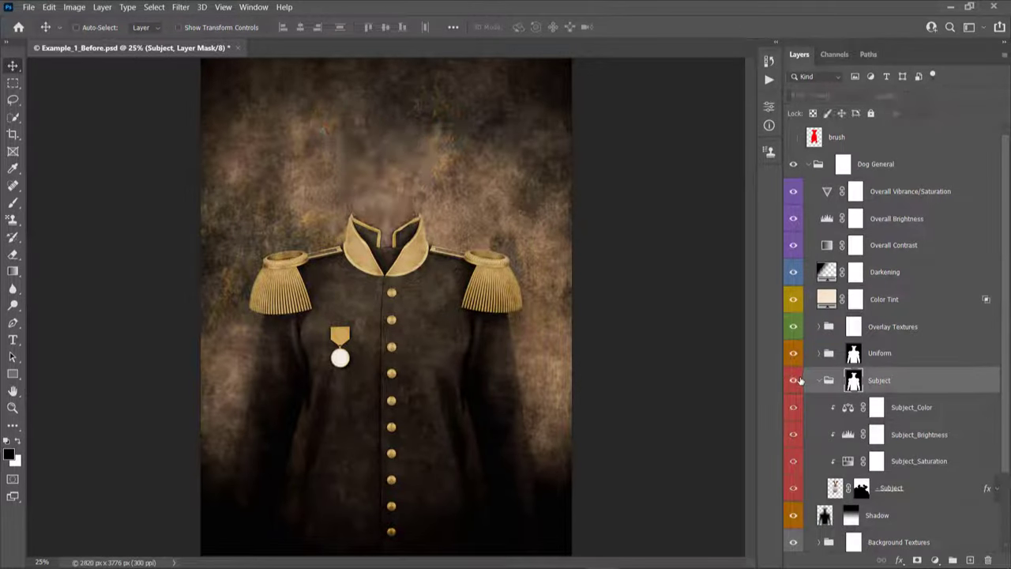
click(794, 381)
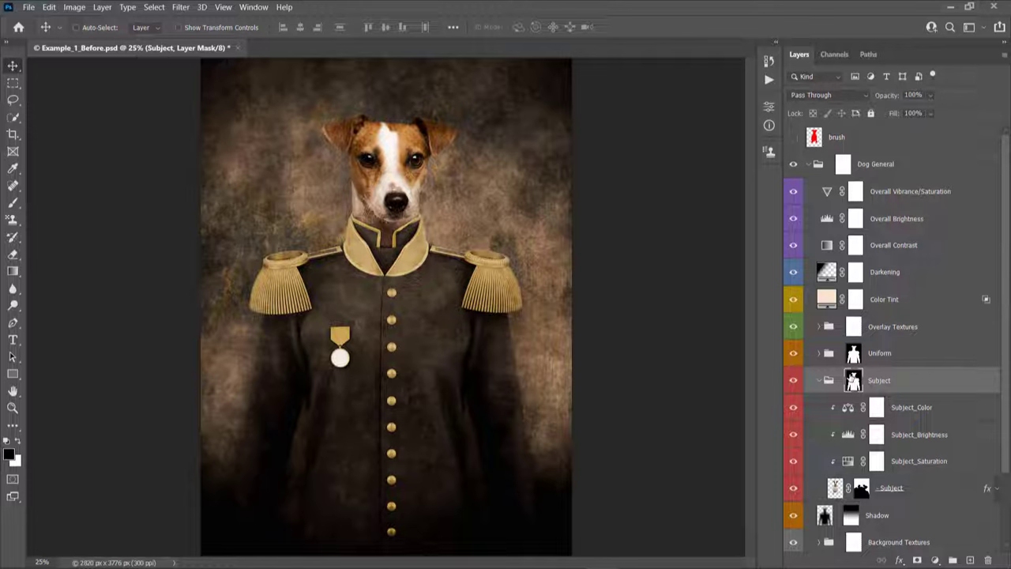
- Temporarily disable the Subject group's layer mask and enable it again
key(ctrl+plus)
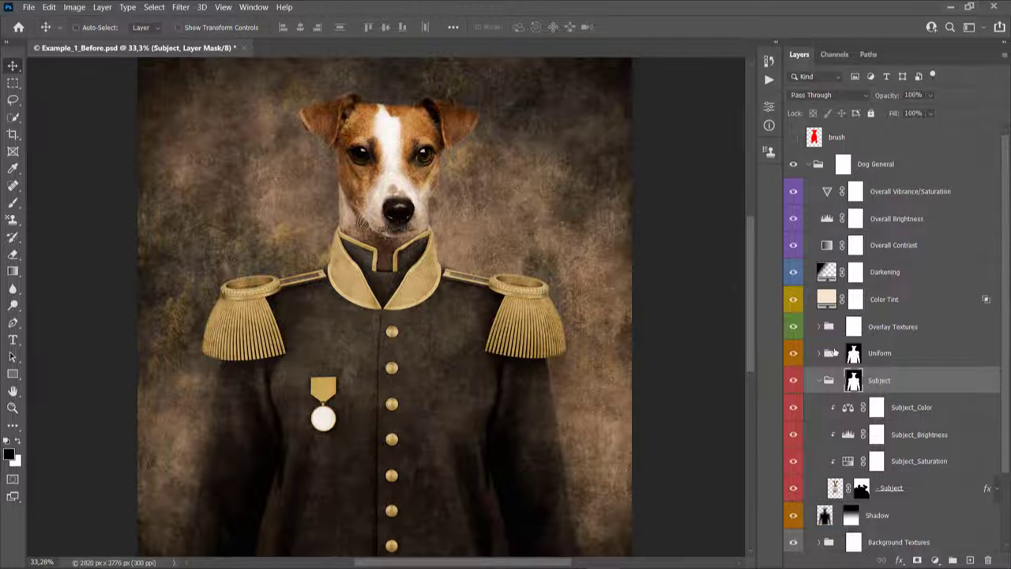
shift+click(852, 381)
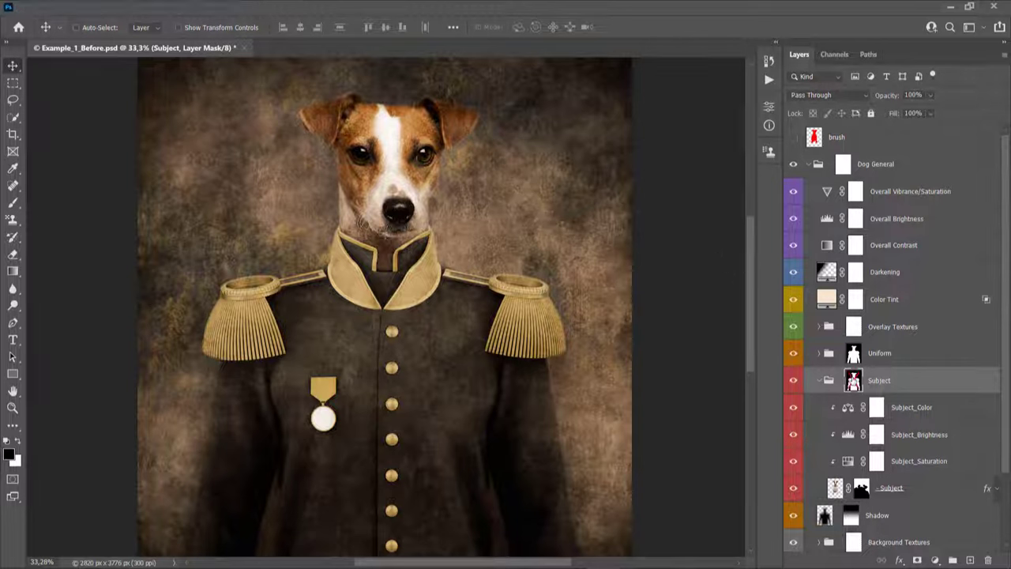
shift+click(854, 380)
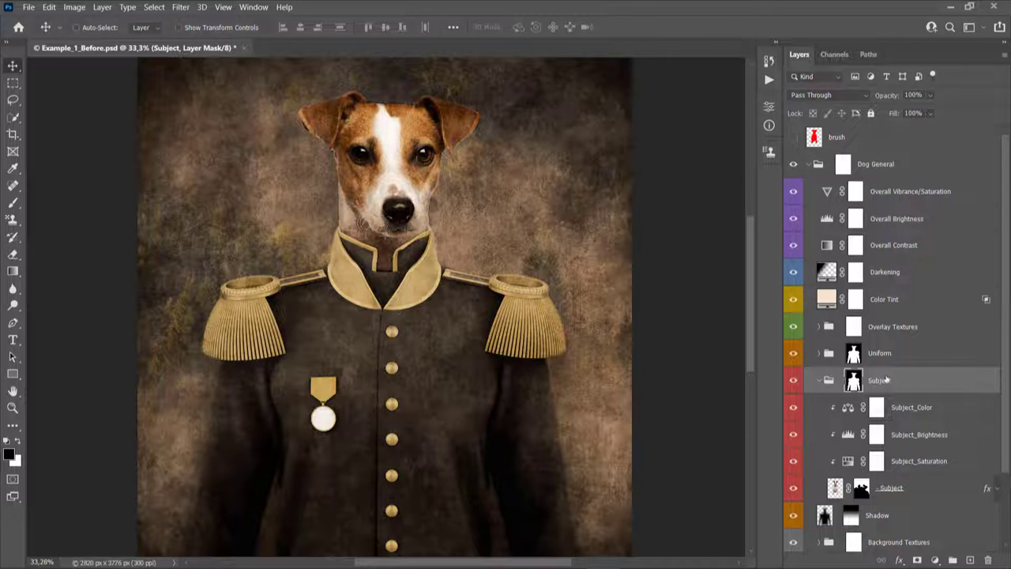
- Select the dog photo layer inside the Subject group and check the portrait with it hidden and shown
scroll(922, 380, down, 3)
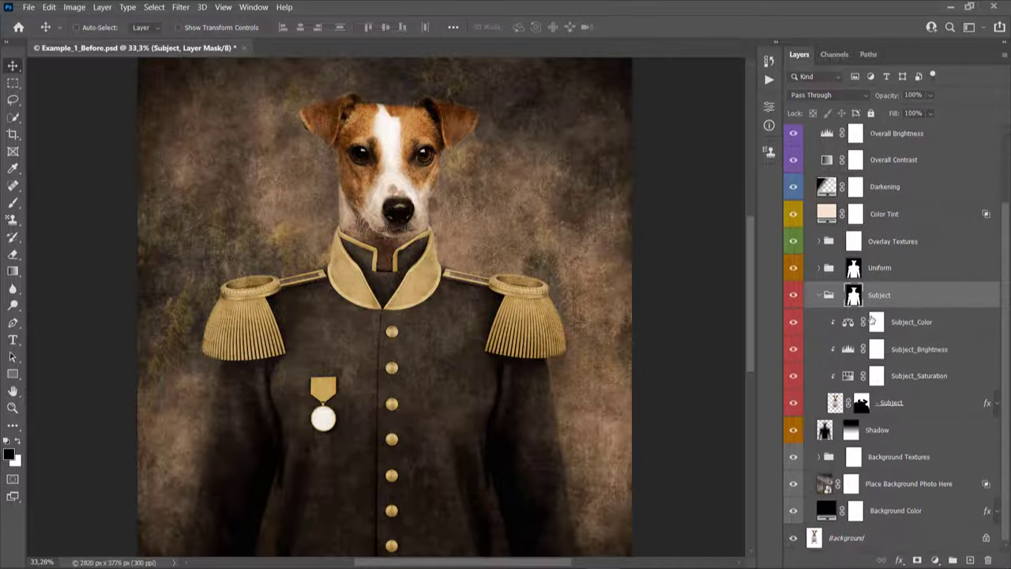
click(915, 406)
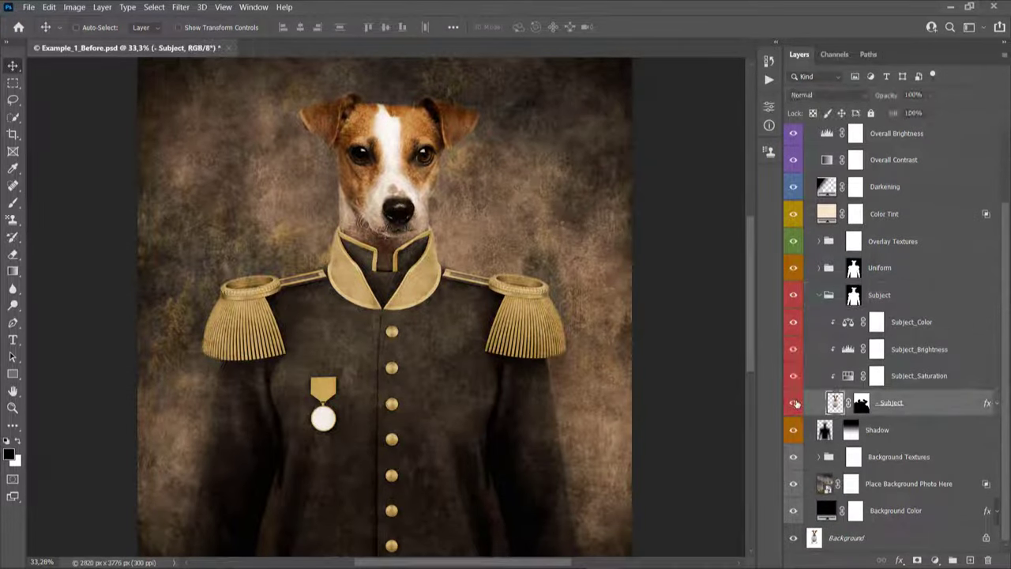
click(793, 403)
click(793, 403)
- Open the dog photo layer's Gradient Overlay and compare the dog with the effect off and on
click(994, 403)
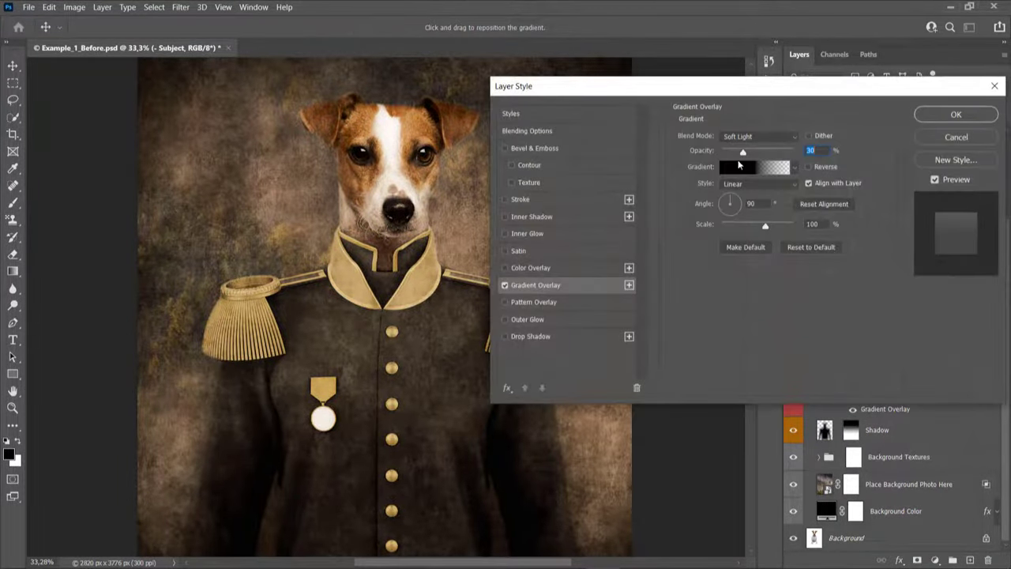
click(505, 284)
click(505, 285)
click(505, 285)
click(505, 284)
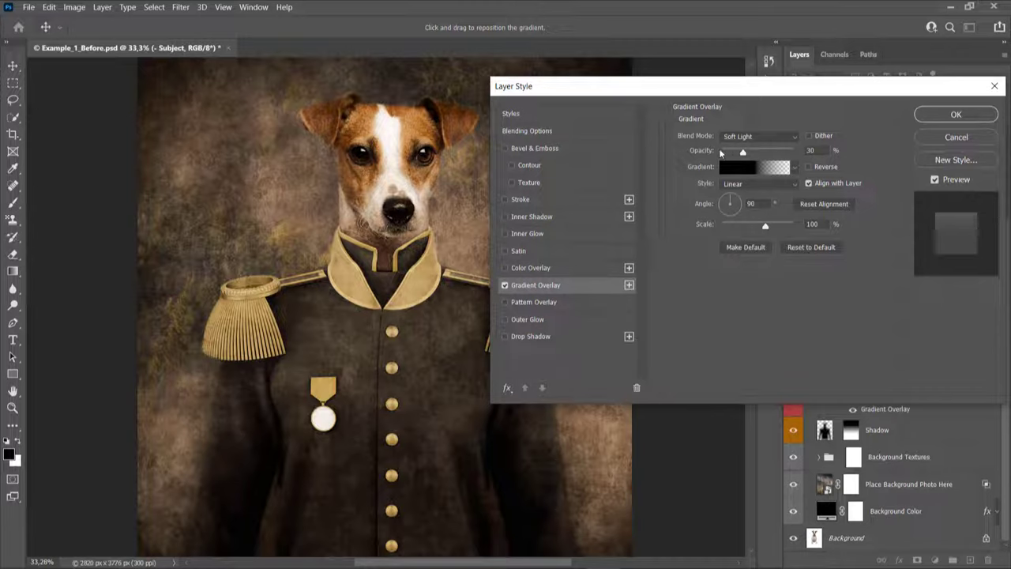
- Test a different Gradient Overlay opacity and undo it, reposition the gradient over the dog's neck, and apply the layer style
drag(734, 152, 773, 155)
key(ctrl+z)
drag(409, 112, 402, 378)
drag(400, 244, 404, 244)
click(955, 117)
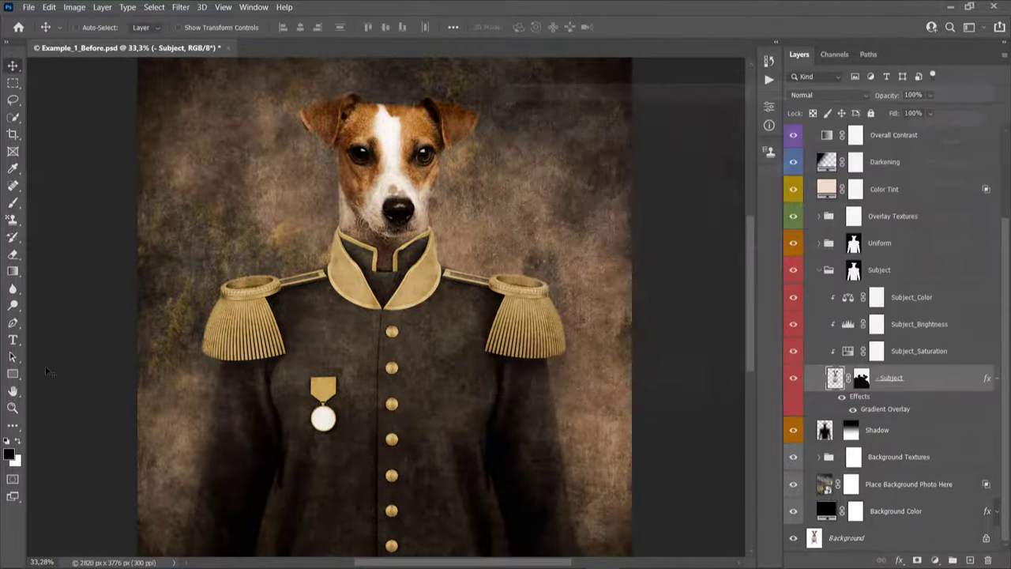
- Step through the Subject_Saturation, Subject_Brightness and Subject_Color adjustment layers in the Subject group
click(946, 348)
click(933, 297)
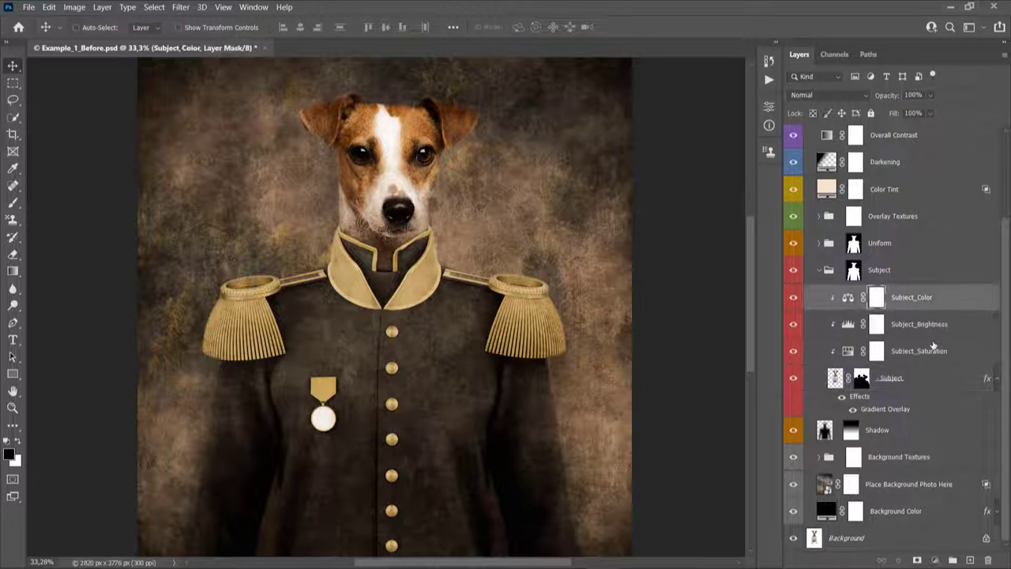
click(933, 345)
key(alt+bracketright)
key(alt+bracketright)
key(alt+bracketleft)
key(alt+bracketleft)
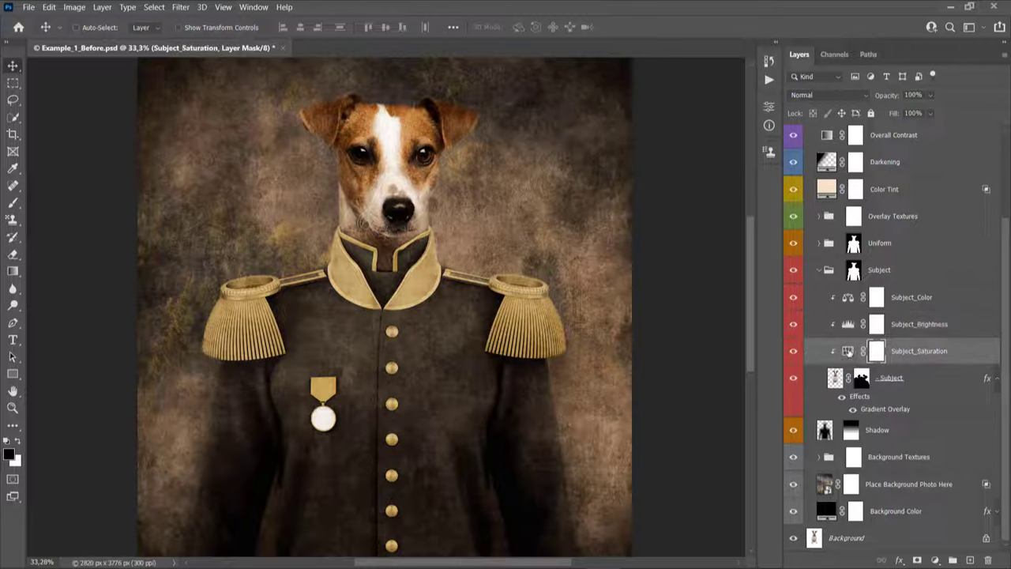
- Try lower and higher saturation on the Subject_Saturation layer and return it close to its starting value
double_click(848, 352)
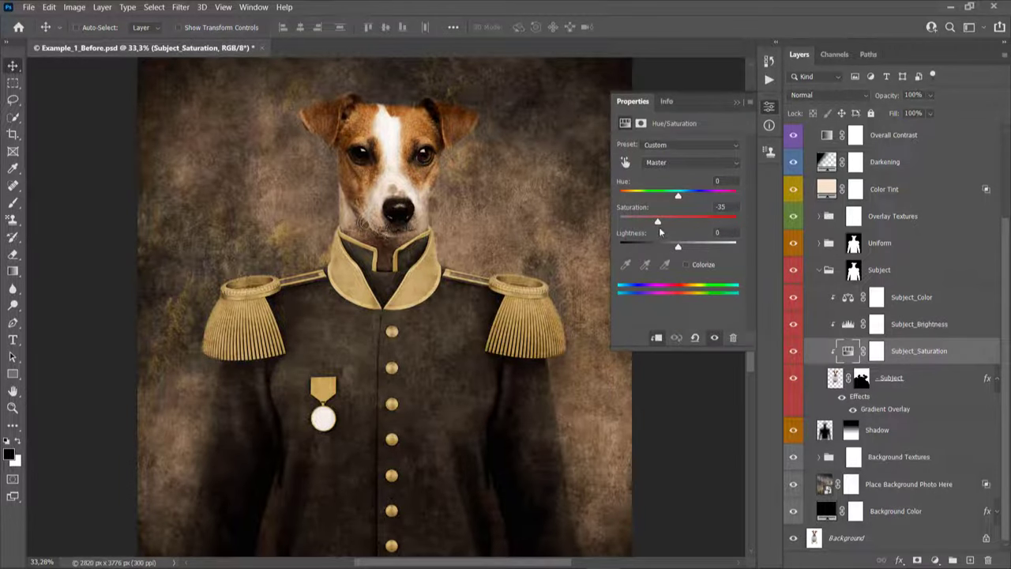
drag(658, 222, 641, 223)
click(674, 224)
drag(674, 224, 663, 225)
click(658, 226)
click(794, 351)
- Try shifting the input and output Levels of the Subject_Brightness layer and return them to their starting values
click(931, 327)
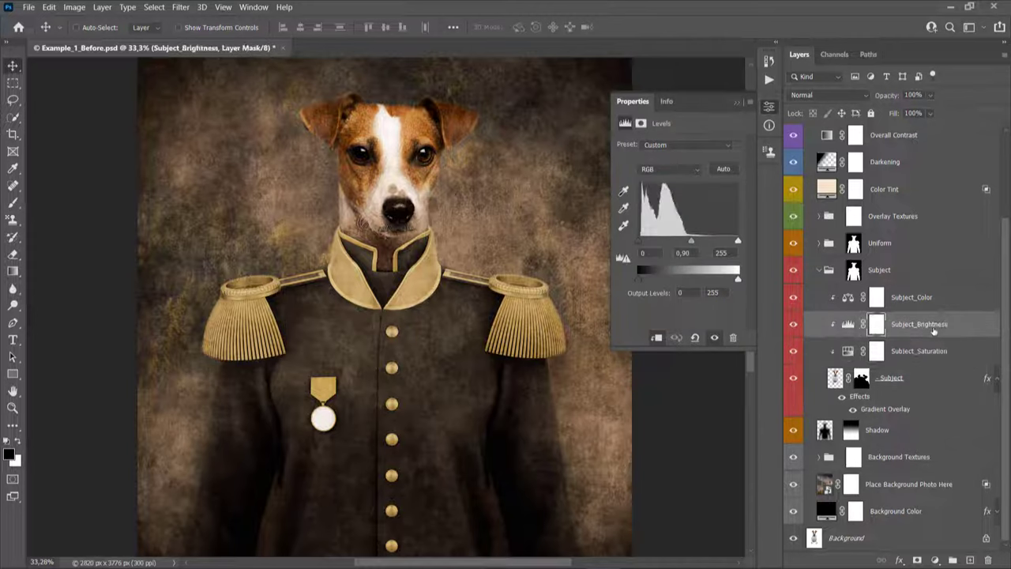
click(848, 324)
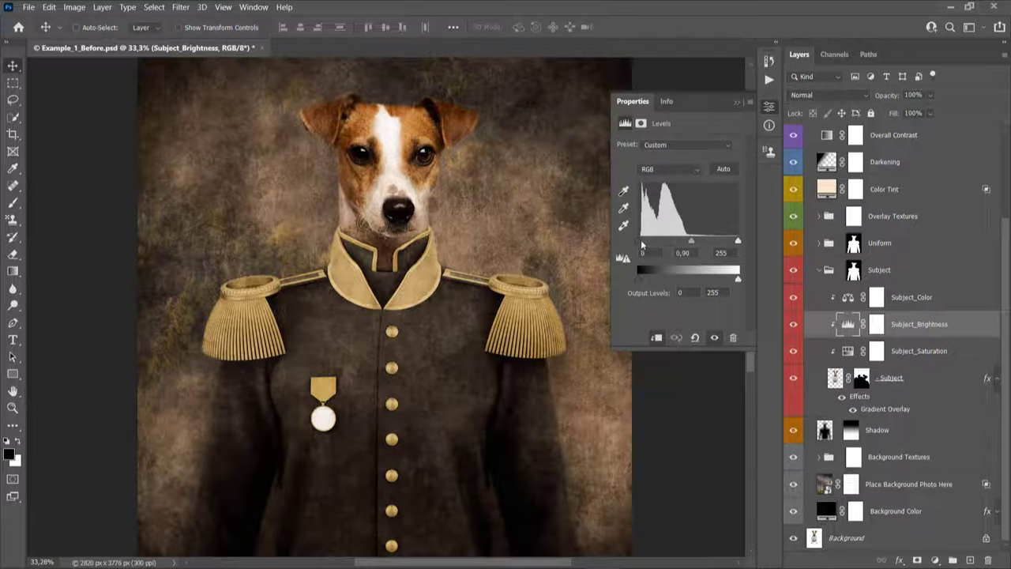
drag(655, 244, 613, 244)
drag(739, 241, 767, 242)
drag(677, 240, 691, 242)
drag(668, 279, 614, 278)
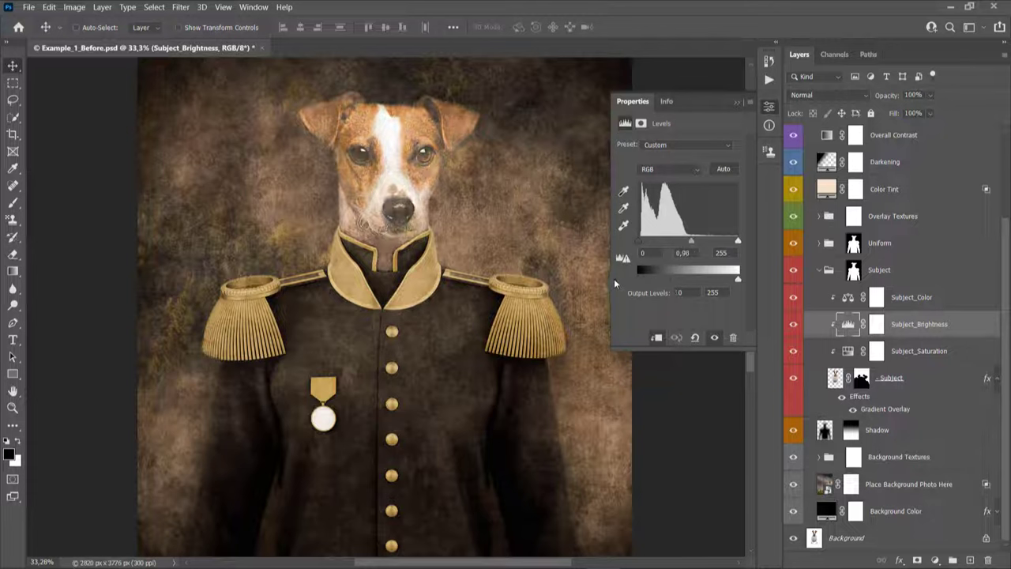
mouse_move(732, 280)
mouse_down()
mouse_move(714, 281)
mouse_move(742, 280)
mouse_up()
- Set the Subject_Brightness layer's midtone level to about 0.94 and check the adjustment by toggling its visibility
mouse_move(691, 242)
mouse_down()
mouse_move(681, 242)
mouse_move(691, 247)
mouse_up()
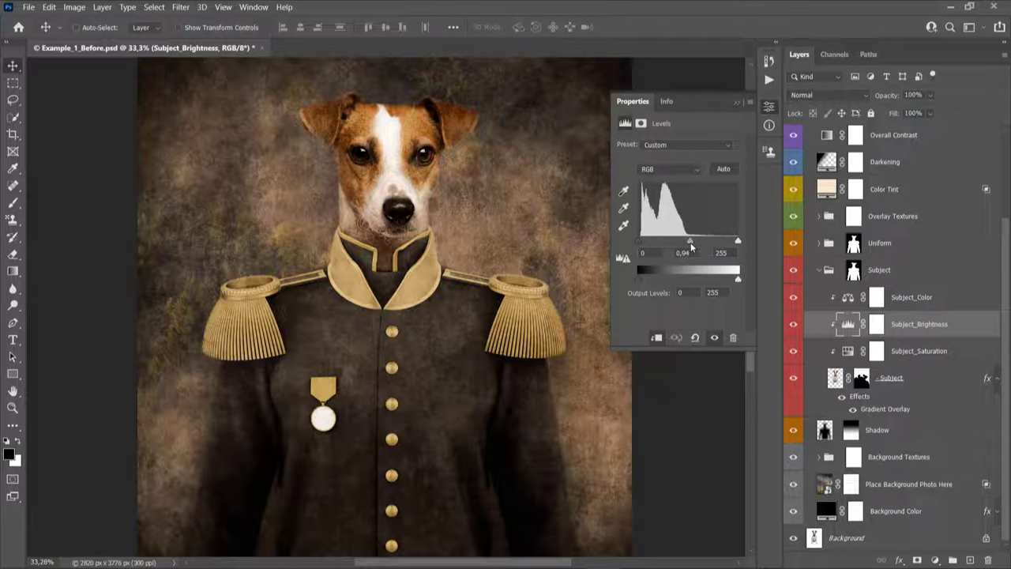
drag(690, 242, 690, 245)
click(794, 324)
- Open the Subject_Color adjustment layer's Color Balance settings and look through its tonal ranges
click(847, 298)
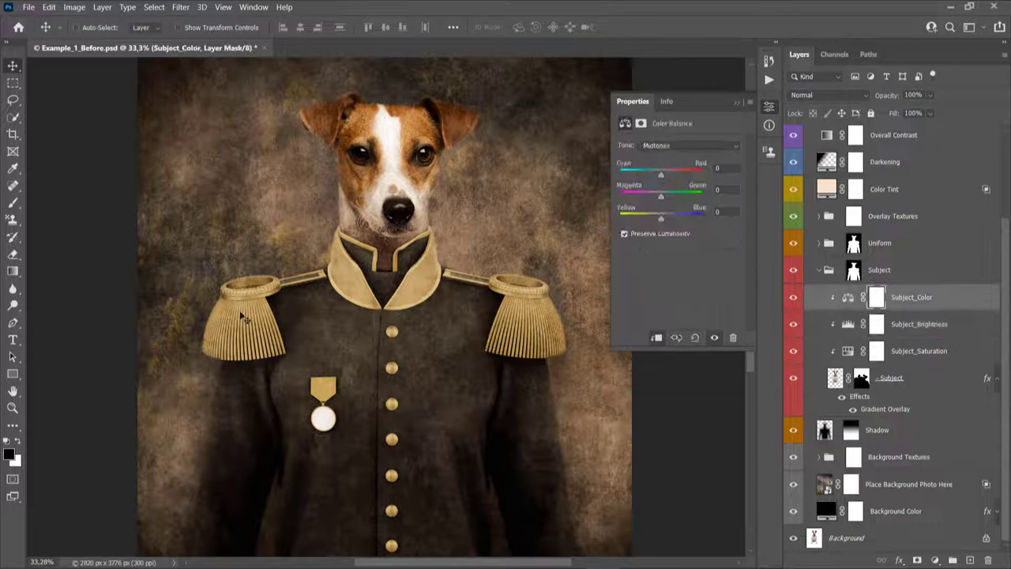
click(668, 145)
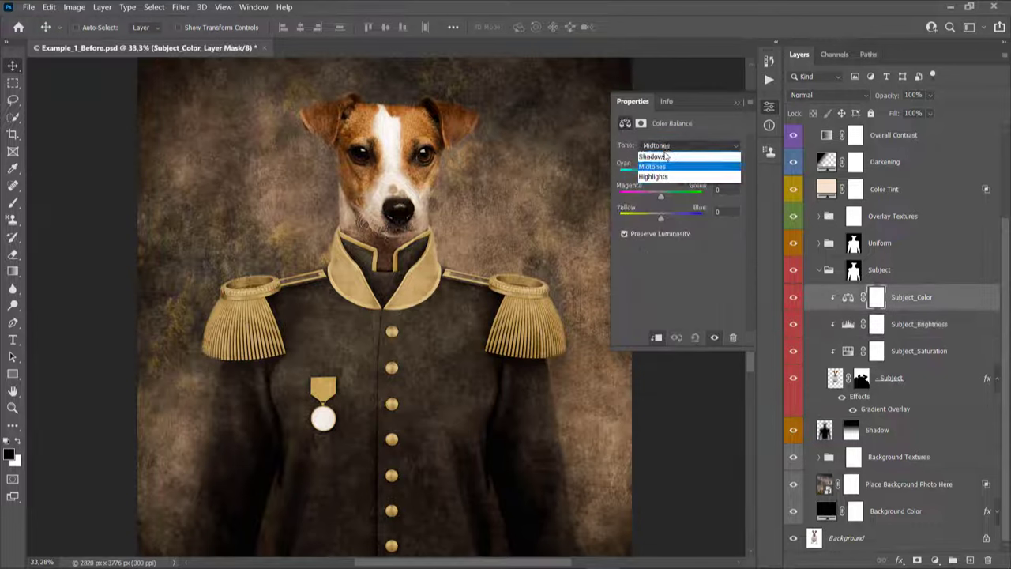
click(667, 154)
scroll(668, 150, down, 2)
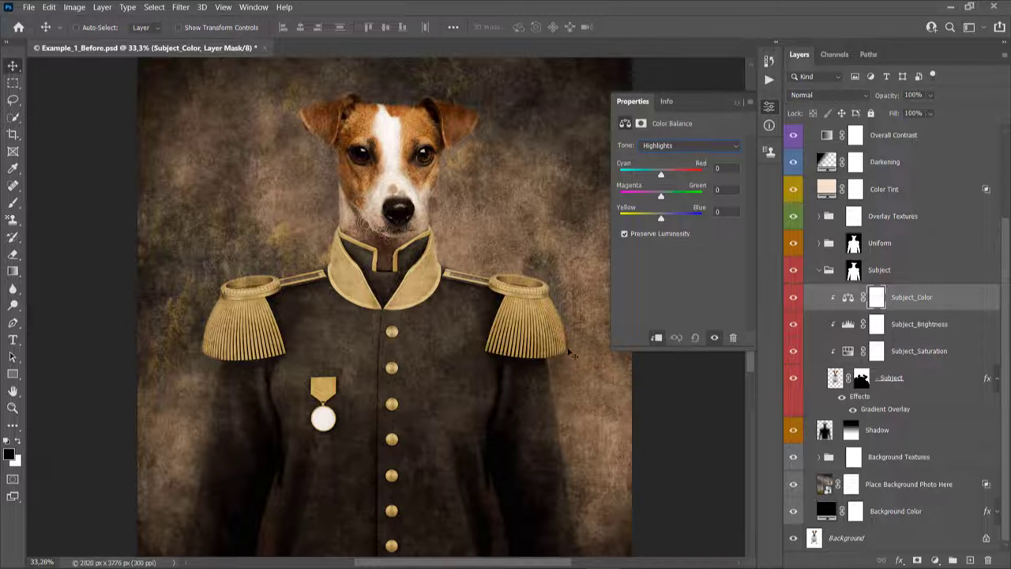
- Balance the Subject_Color layer's shadows slightly toward cyan, with magenta–green at +2 and yellow–blue at +3
click(675, 147)
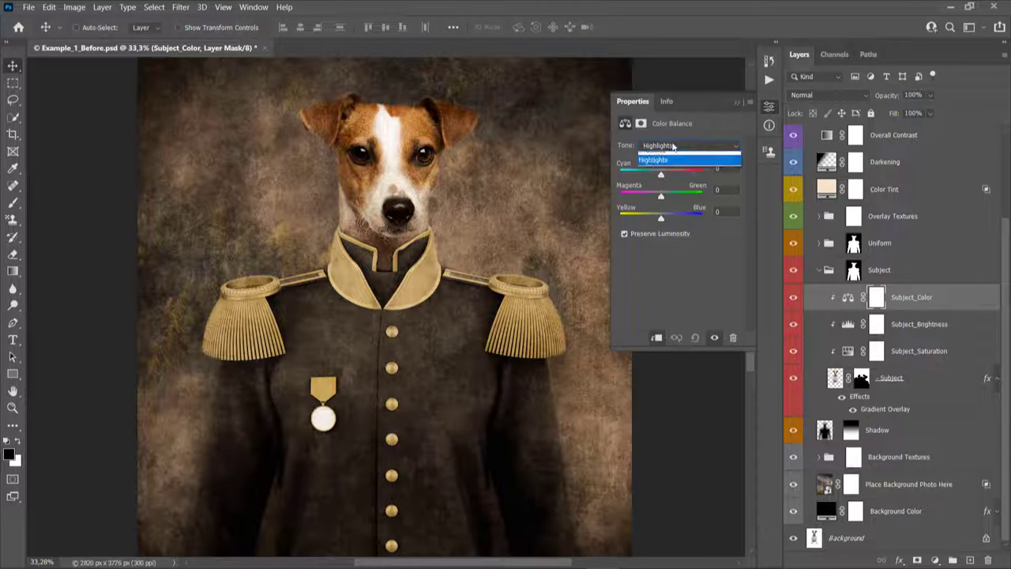
click(677, 154)
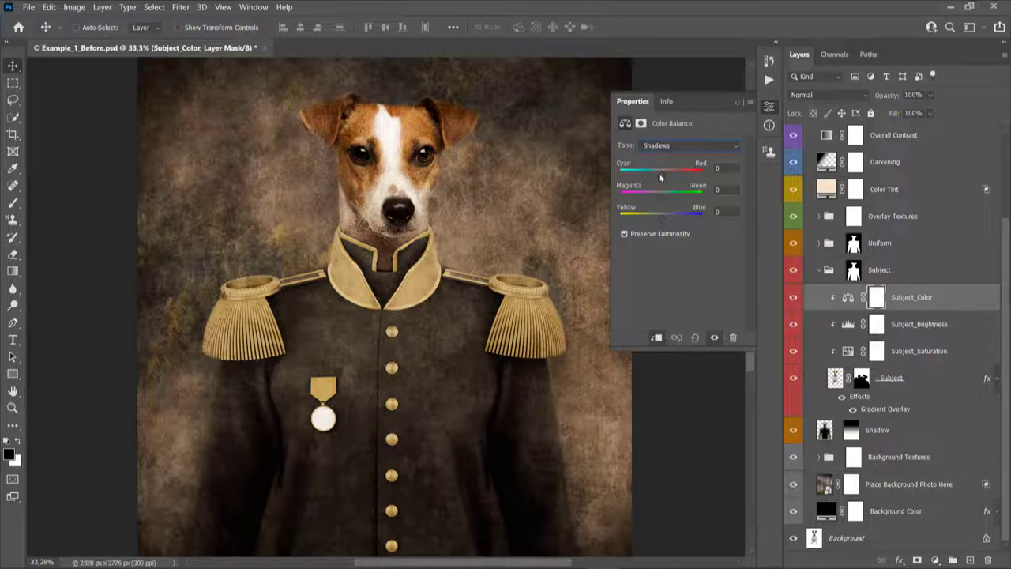
click(660, 177)
drag(661, 197, 642, 220)
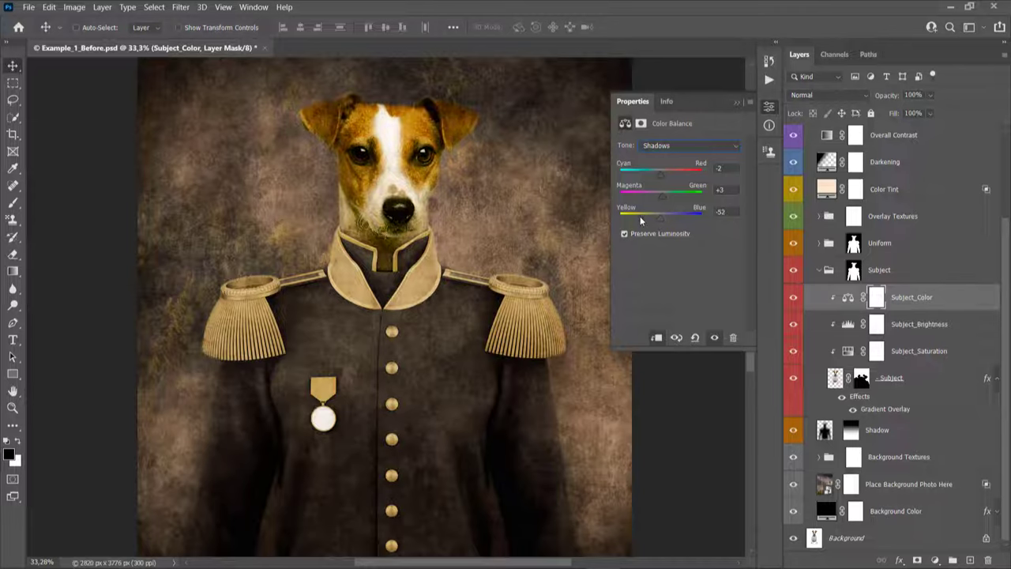
drag(639, 220, 664, 217)
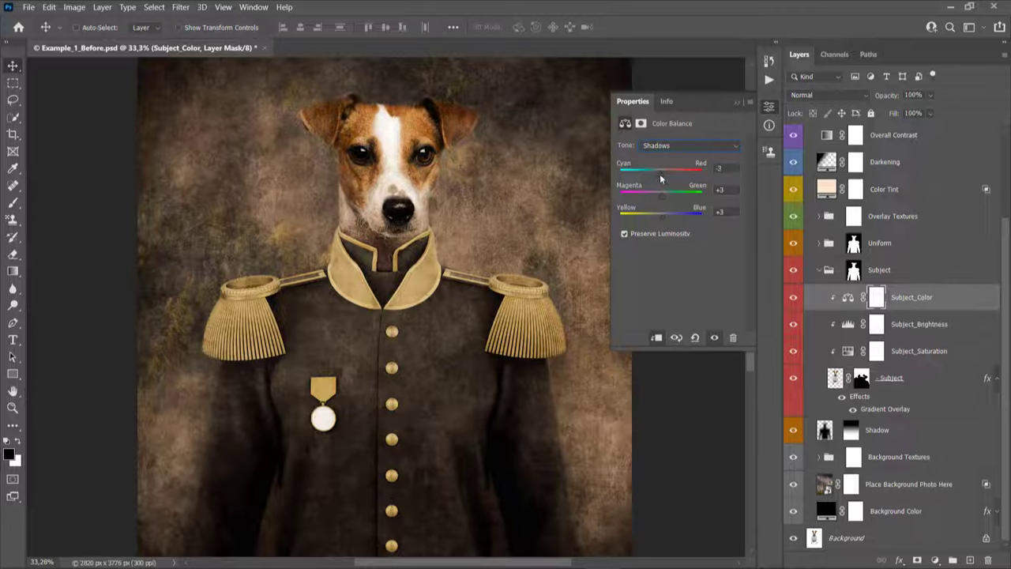
drag(660, 174, 659, 174)
drag(661, 190, 662, 190)
- Set the Subject_Color layer's midtones to about +5 for cyan–red, magenta–green and yellow–blue
click(687, 145)
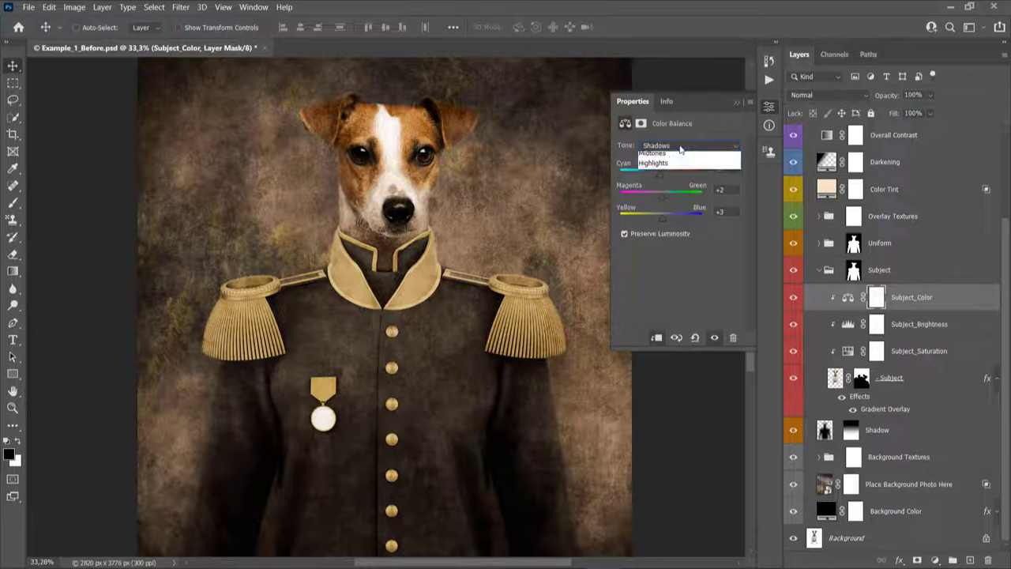
click(669, 164)
drag(665, 171, 663, 194)
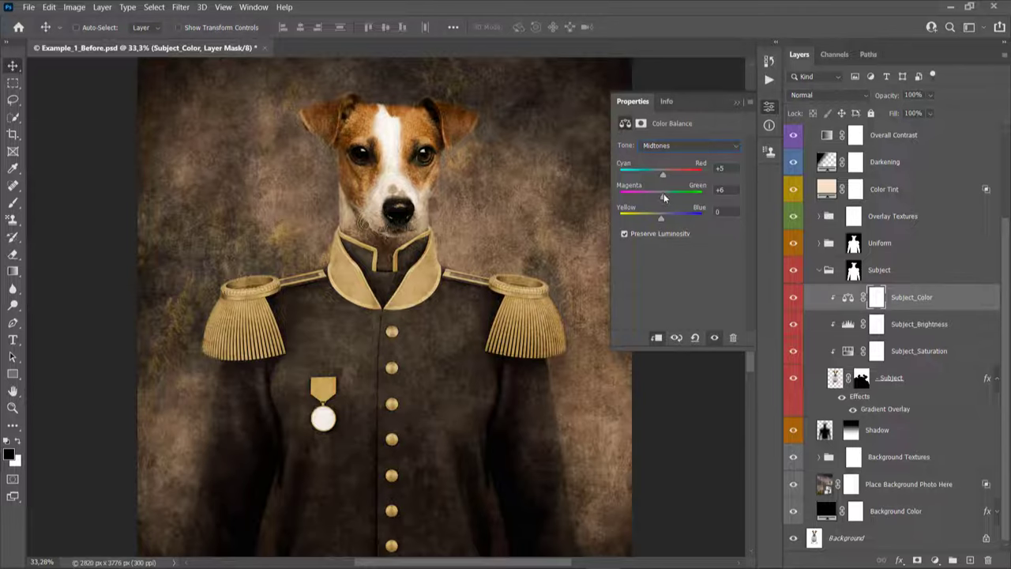
drag(662, 217, 664, 218)
- Shift the Subject_Color layer's highlights to about -3 on the cyan–red balance
click(672, 147)
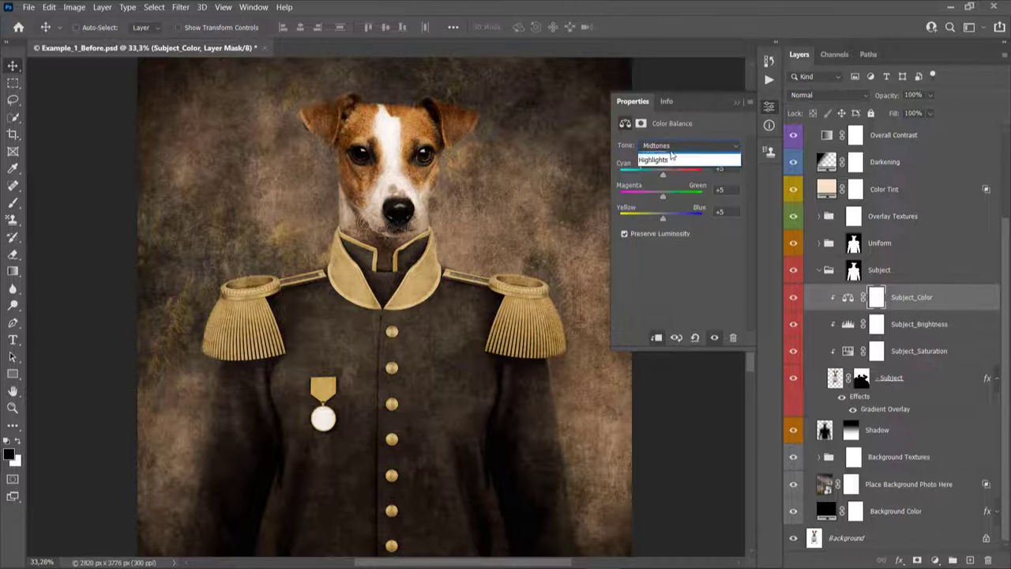
click(679, 163)
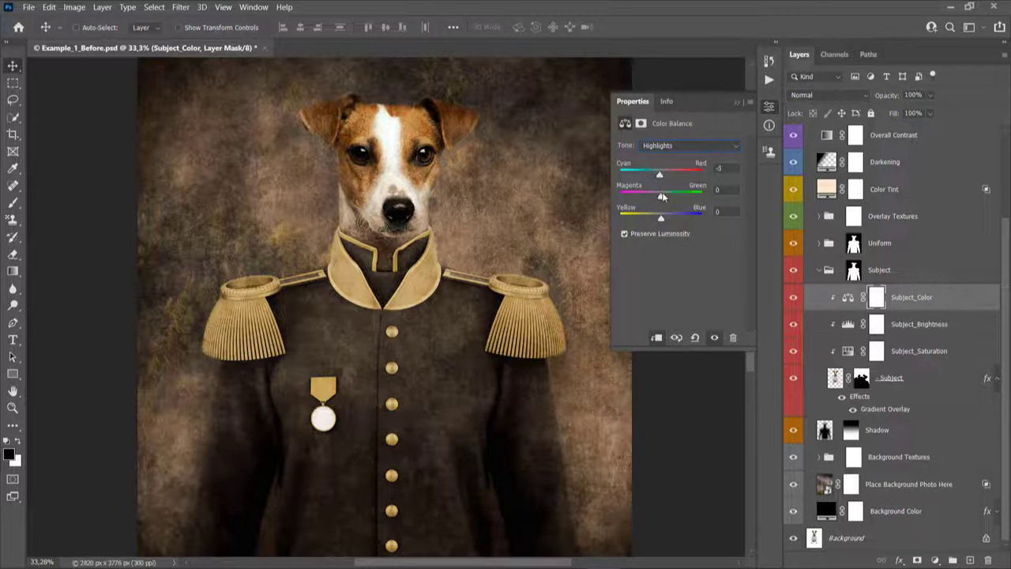
- Set the Subject_Color color balance highlights to -3 for Magenta/Green and -5 for Yellow/Blue, and close the adjustment properties
drag(661, 194, 658, 193)
drag(660, 216, 662, 216)
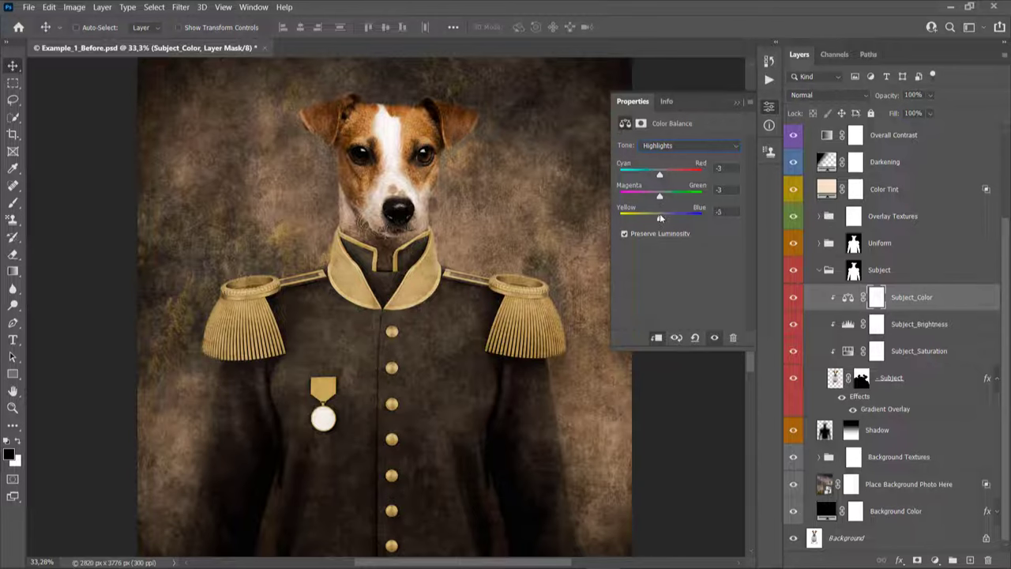
click(738, 103)
mouse_move(794, 297)
mouse_down()
mouse_move(793, 354)
mouse_move(795, 298)
mouse_up()
scroll(458, 172, down, 2)
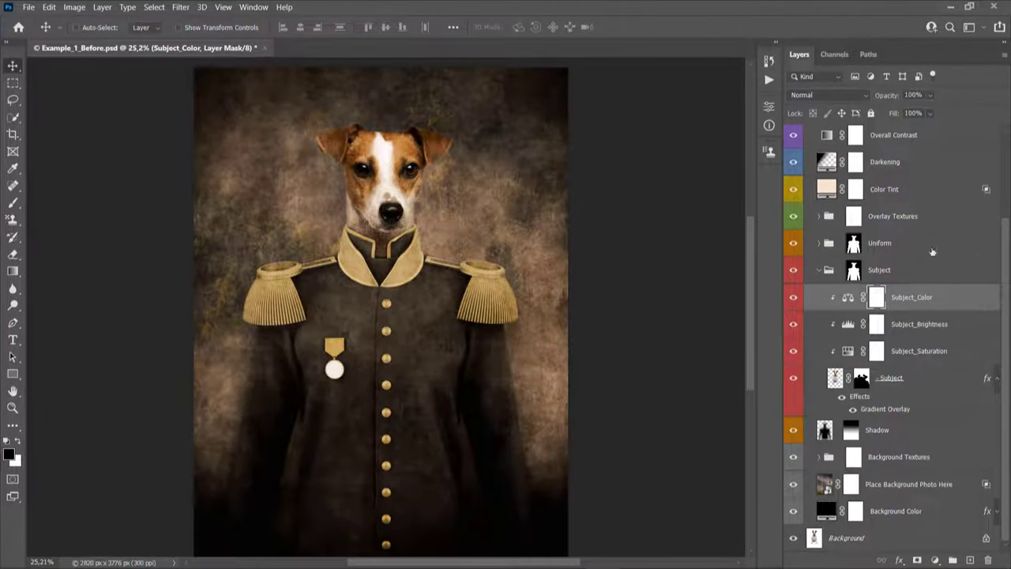
- Collapse the Subject group and open the Uniform group to select its inner - Uniform group
click(823, 272)
click(822, 270)
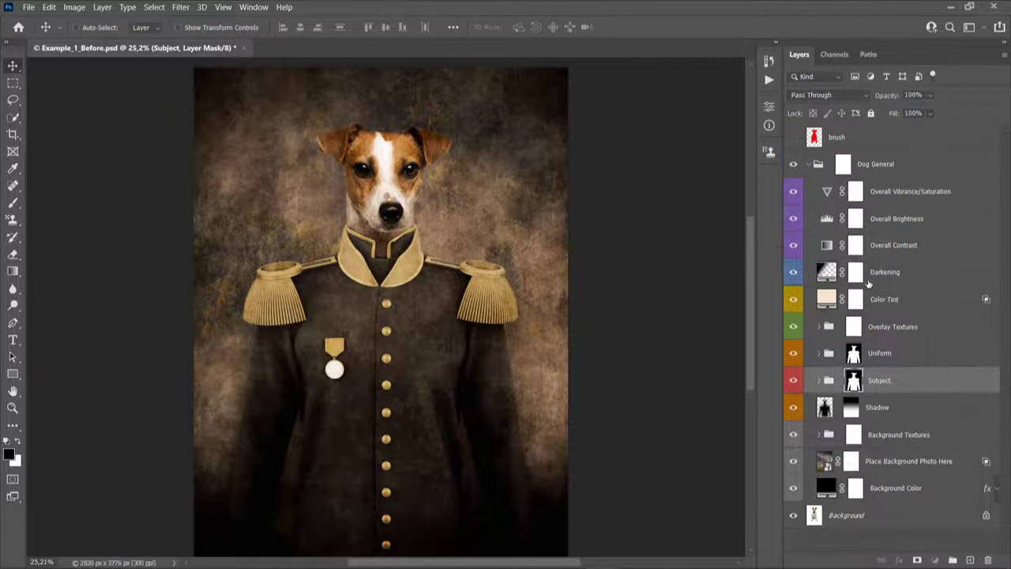
click(820, 353)
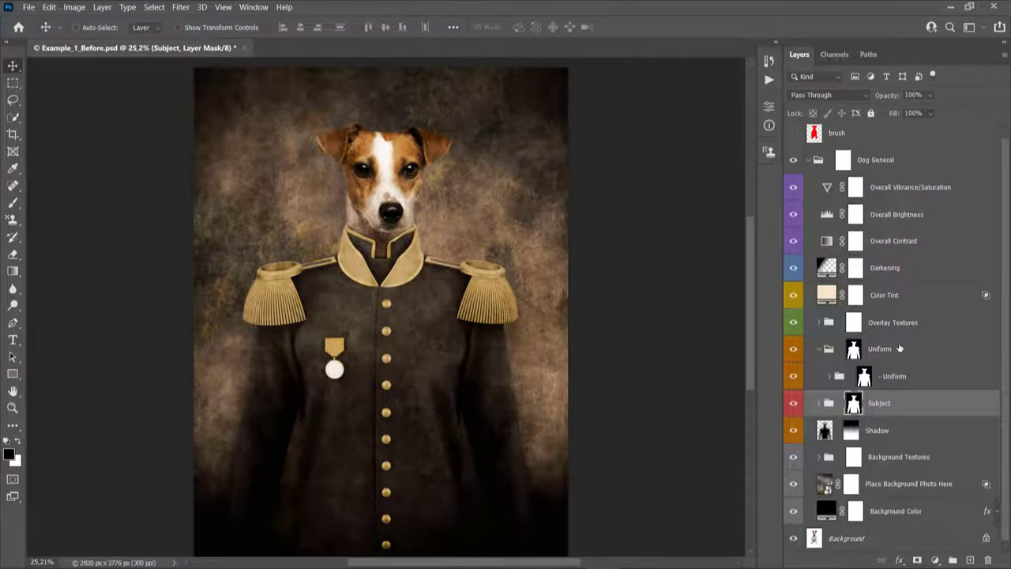
click(900, 348)
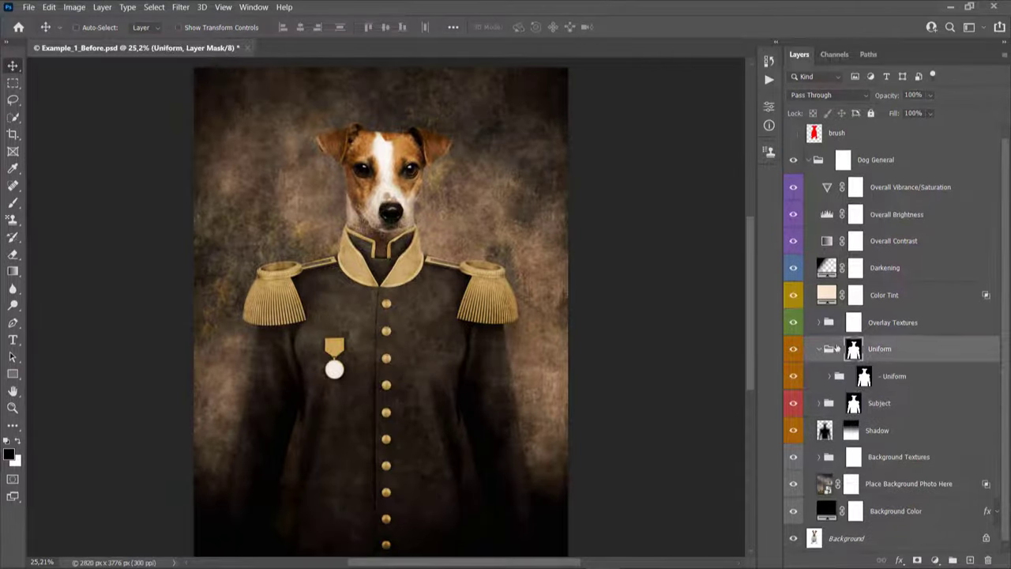
click(896, 380)
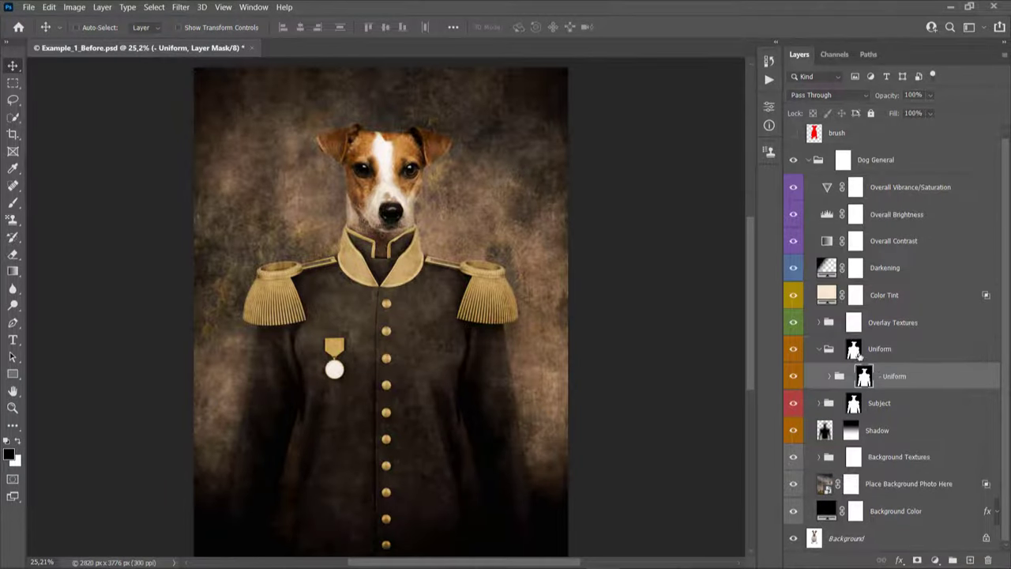
- Compare the portrait with the outer Uniform group's layer mask disabled and enabled, leaving the mask enabled
scroll(856, 353, up, 2)
click(854, 350)
shift+click(854, 351)
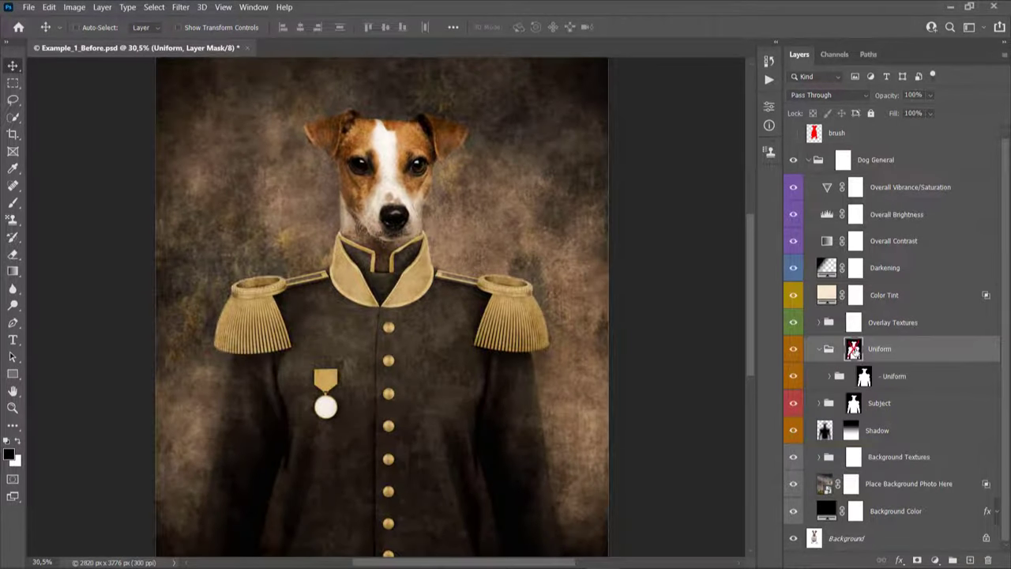
shift+click(854, 351)
shift+click(852, 350)
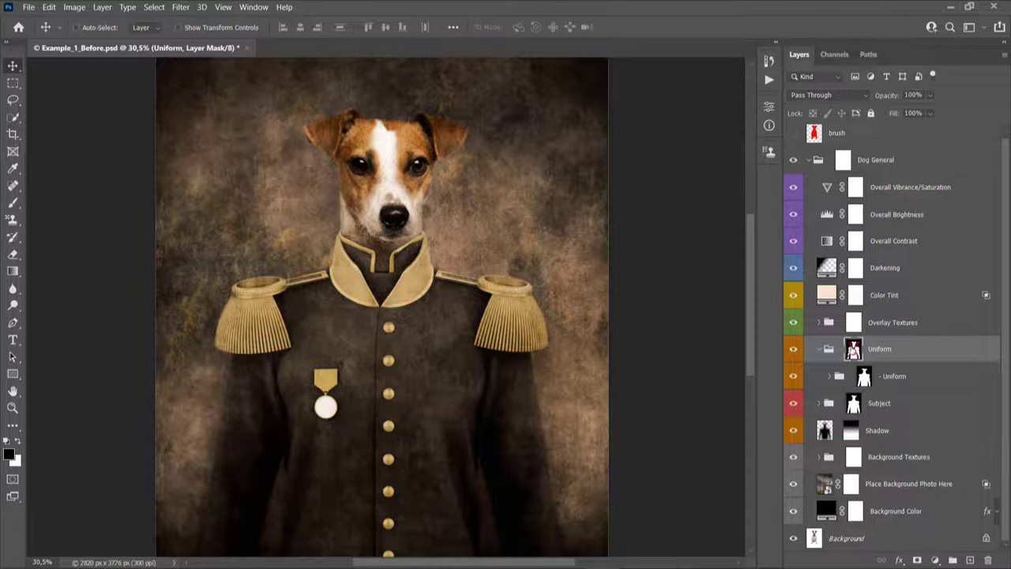
shift+click(853, 351)
- Expand the inner - Uniform group and show the layer effects of its -- Uniform layer
click(828, 376)
click(932, 376)
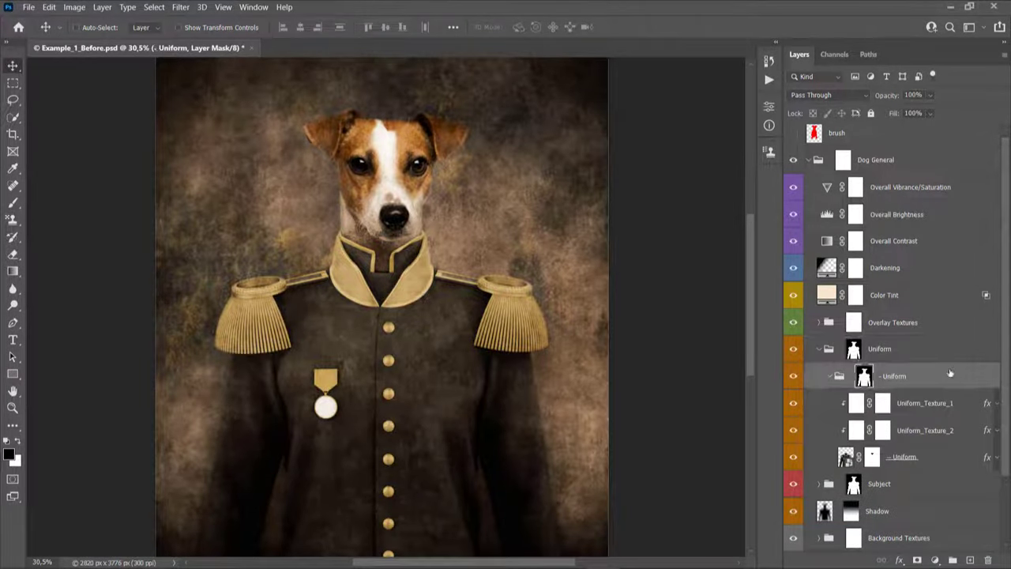
scroll(921, 379, down, 2)
click(993, 403)
scroll(948, 410, down, 1)
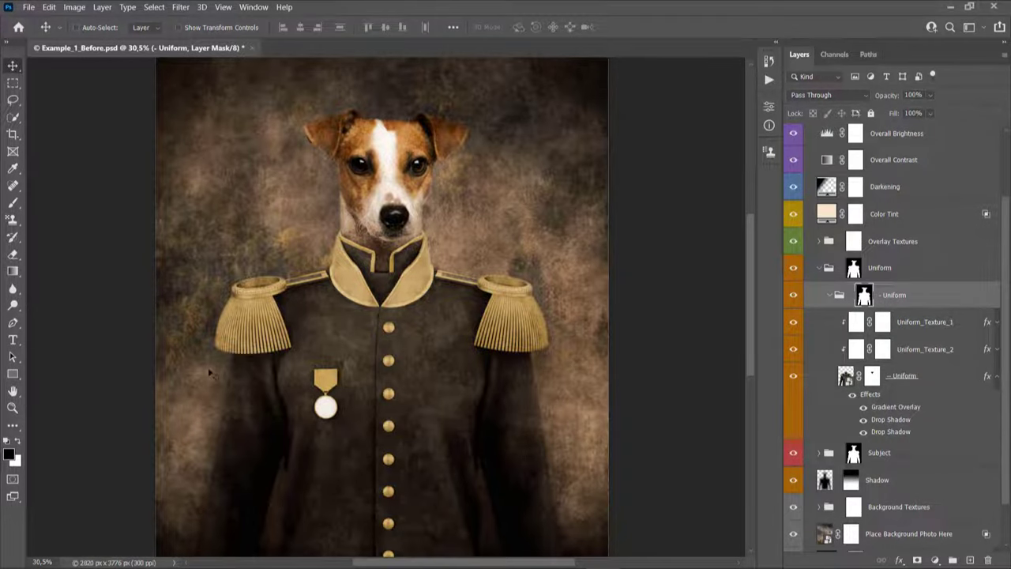
scroll(360, 252, up, 2)
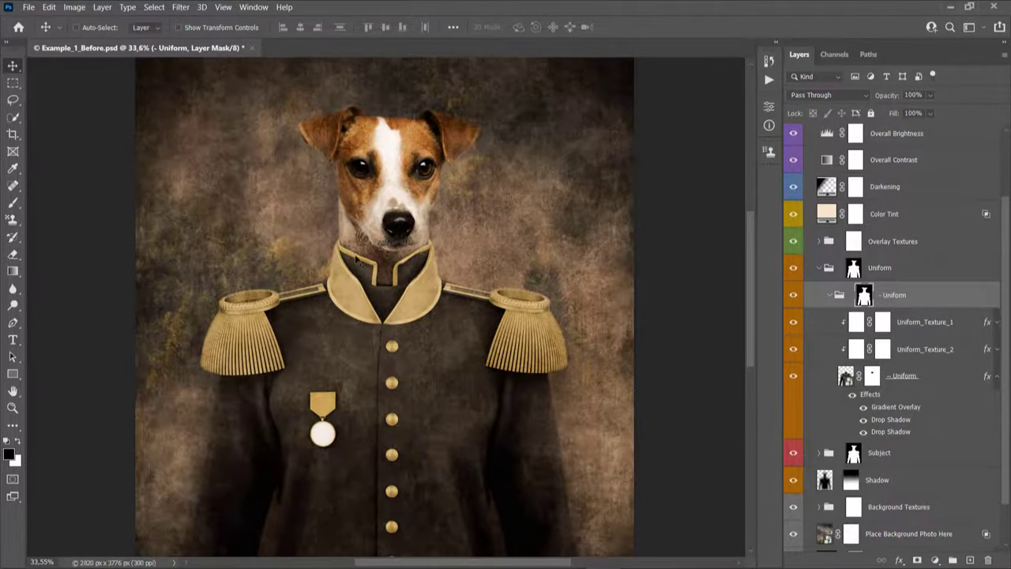
- Set the Gradient Overlay scale of the -- Uniform layer to 150% and apply the layer style
click(902, 376)
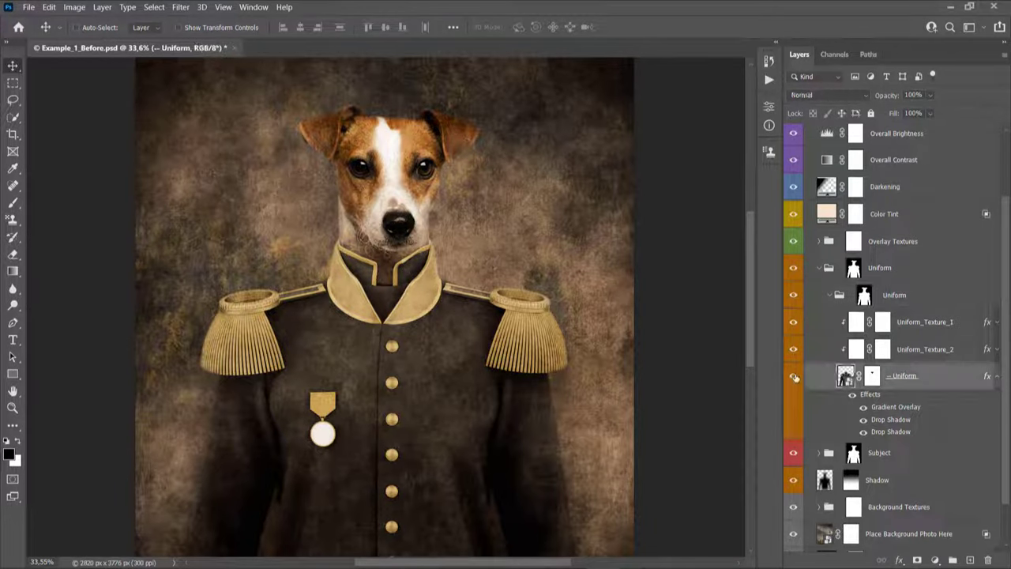
double_click(897, 407)
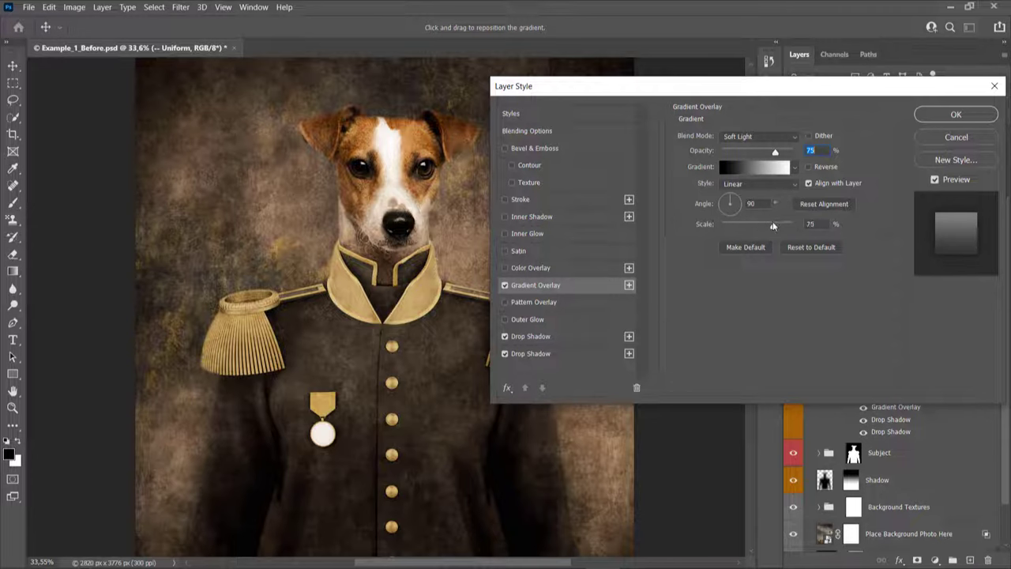
click(829, 225)
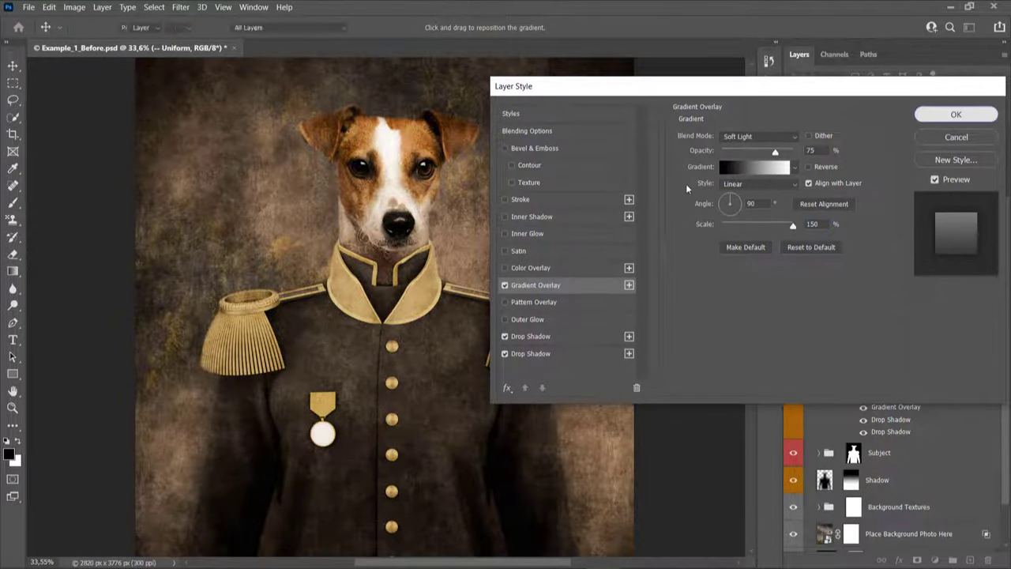
click(956, 115)
scroll(909, 407, down, 1)
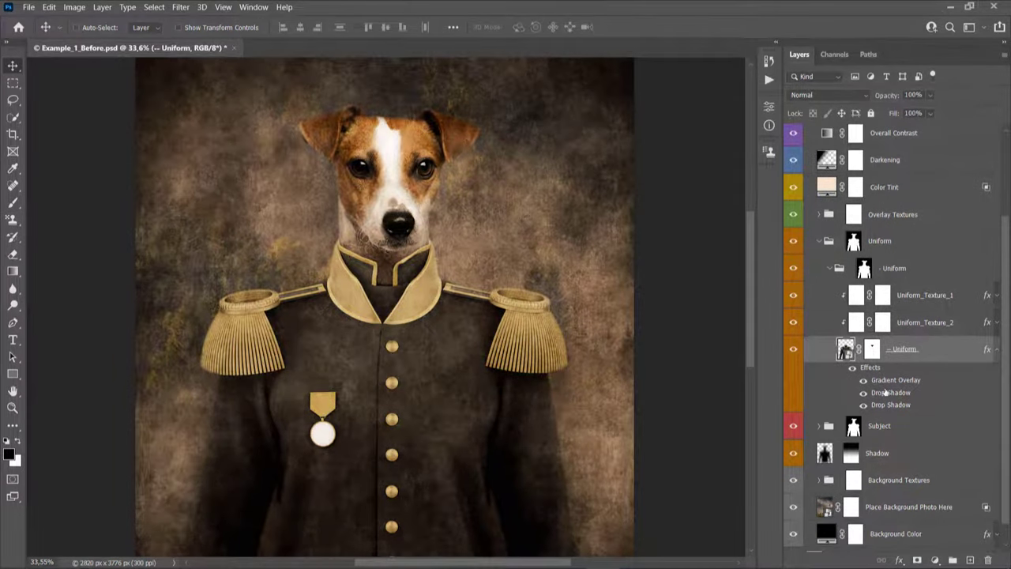
- Compare the uniform with both Drop Shadow effects of the -- Uniform layer hidden and shown
click(863, 392)
click(864, 405)
click(863, 405)
click(863, 393)
scroll(341, 212, up, 2)
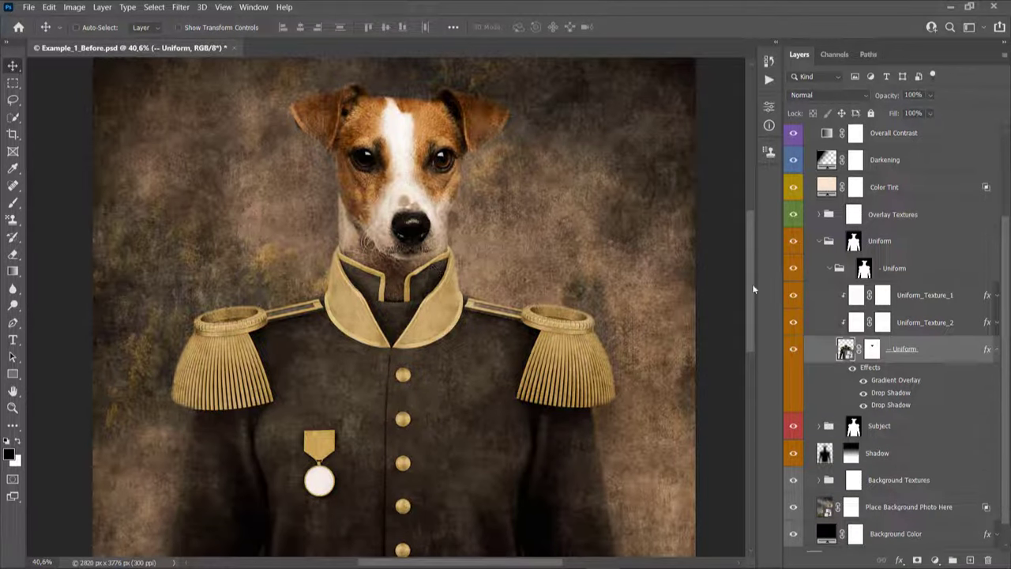
- Try other opacities for the -- Uniform layer's first drop shadow and 44% opacity with 59 px size for the second, discarding the changes
double_click(891, 392)
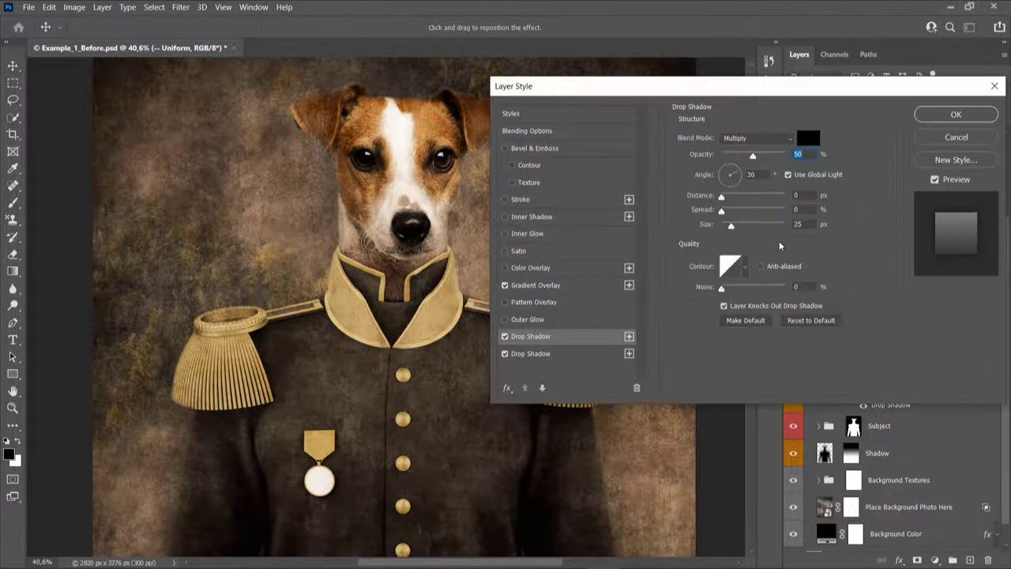
drag(754, 157, 780, 157)
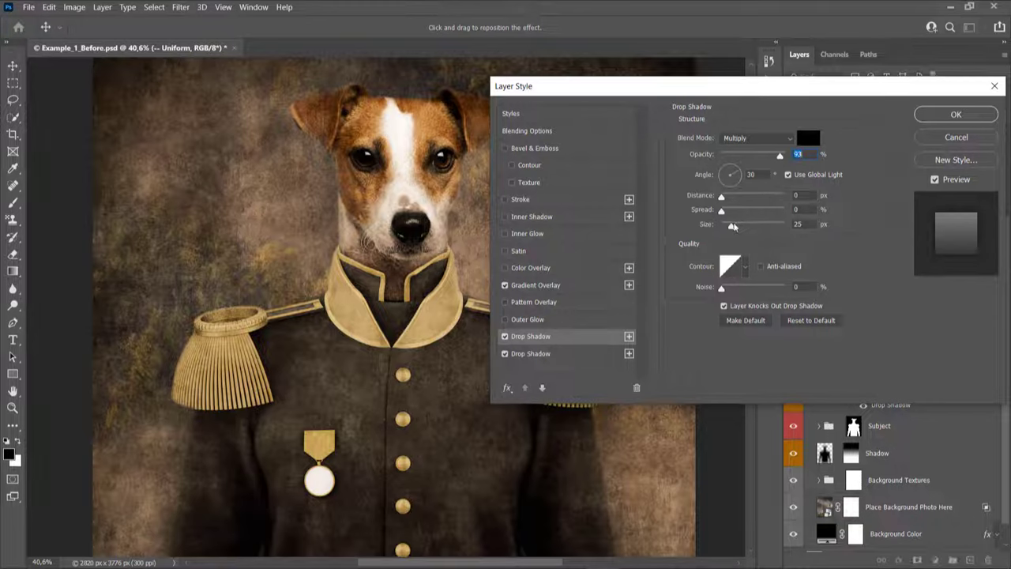
mouse_move(733, 227)
mouse_down()
mouse_move(753, 228)
mouse_move(734, 227)
mouse_up()
drag(778, 158, 745, 158)
click(547, 354)
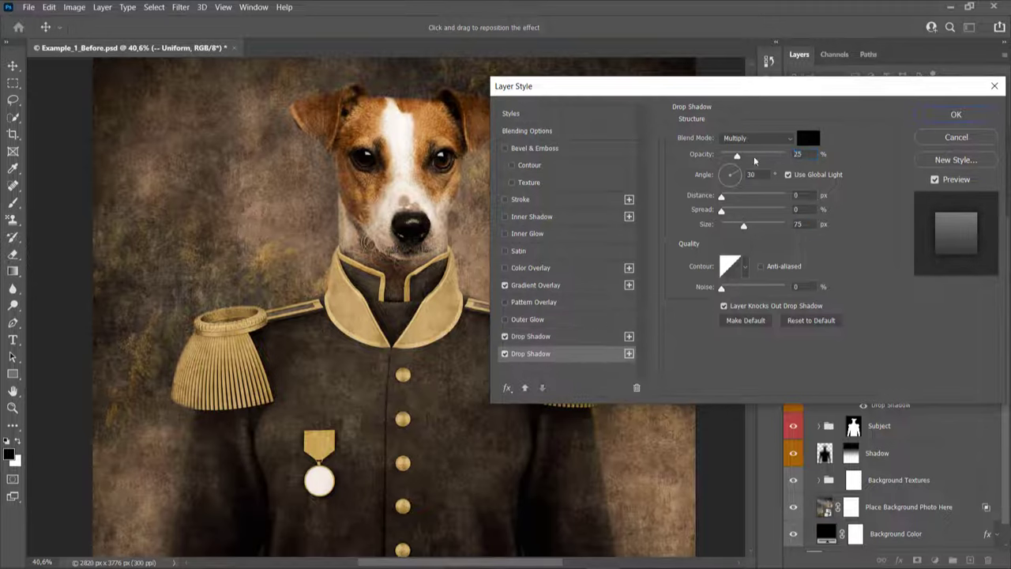
drag(755, 161, 749, 157)
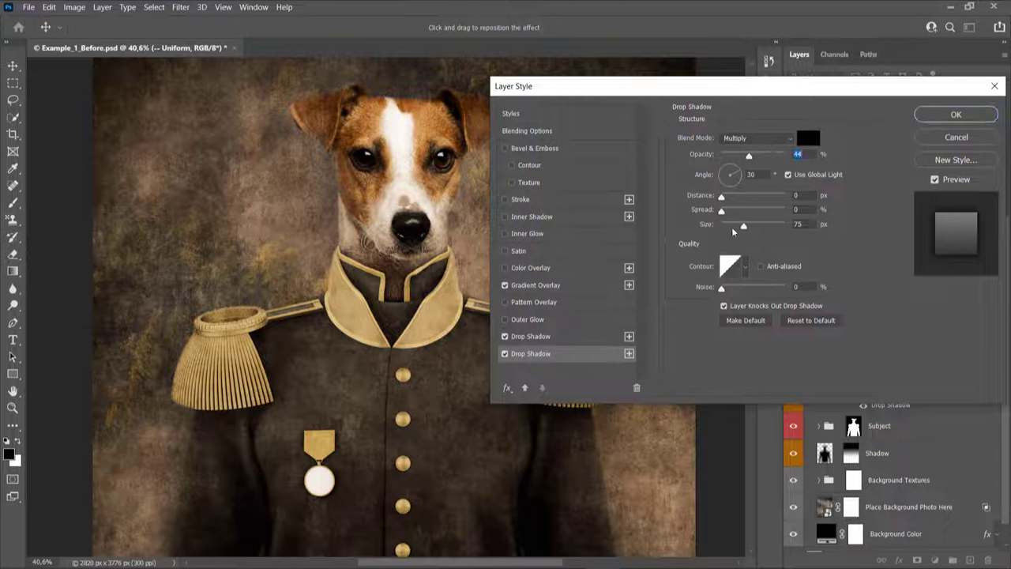
drag(742, 226, 739, 226)
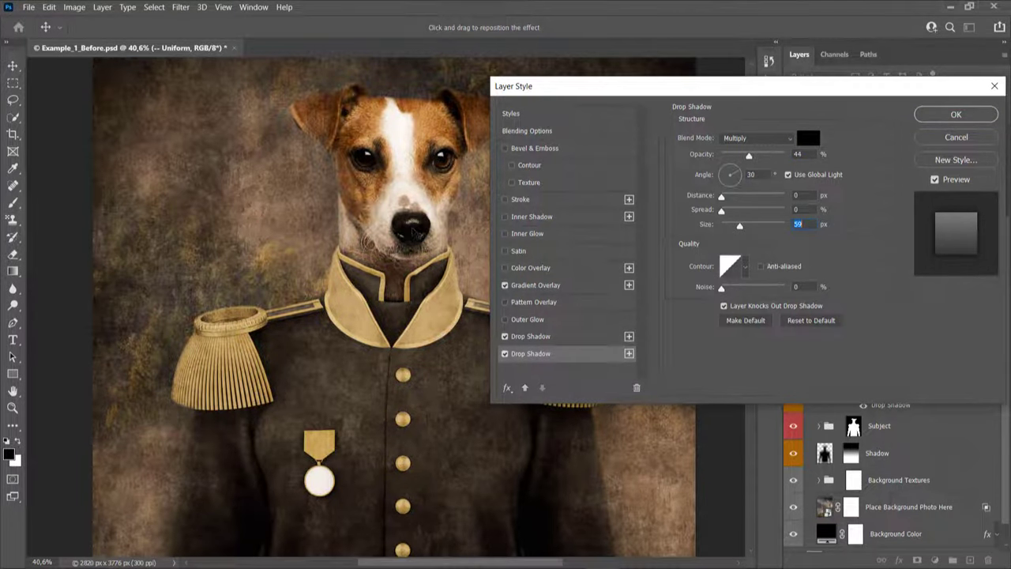
click(957, 138)
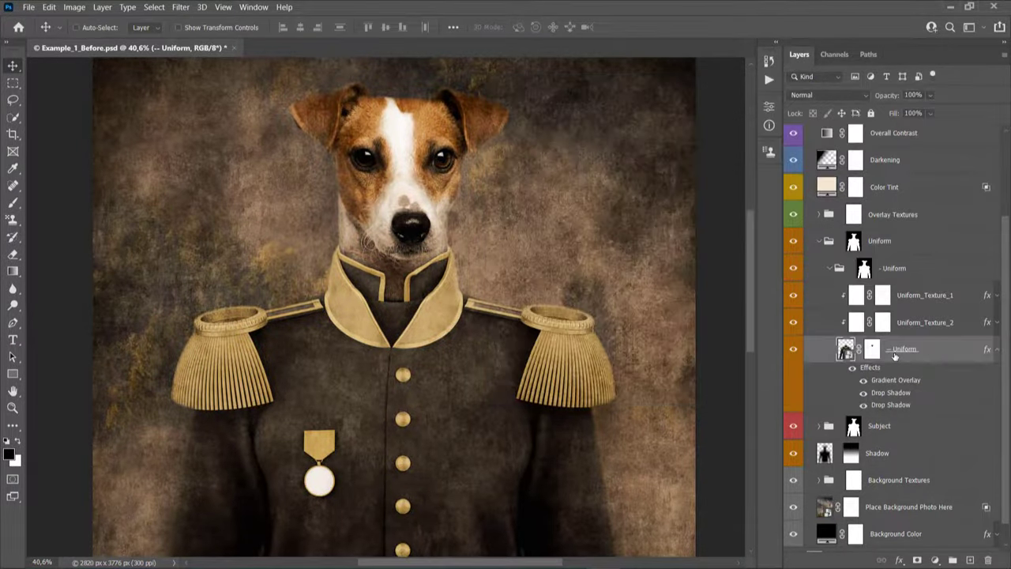
- Show the effects of Uniform_Texture_2 and compare the uniform with both texture layers hidden and visible
click(925, 296)
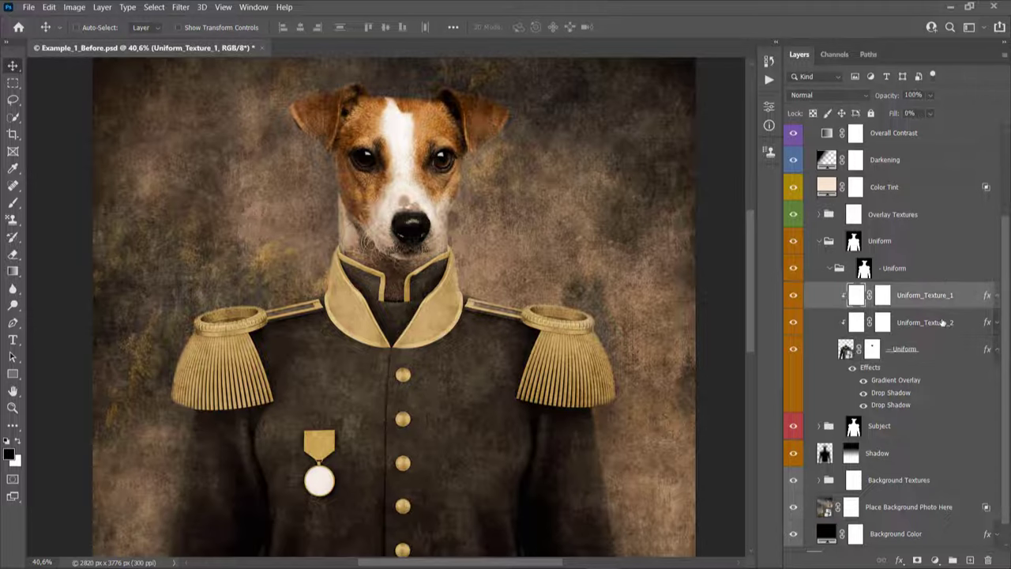
click(996, 322)
click(794, 296)
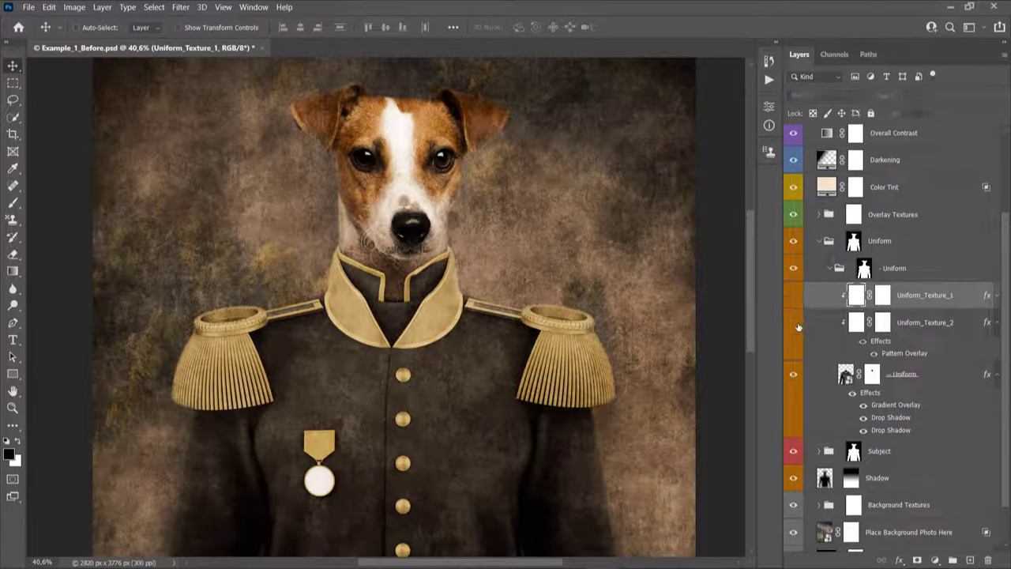
click(794, 322)
click(794, 295)
scroll(301, 363, down, 2)
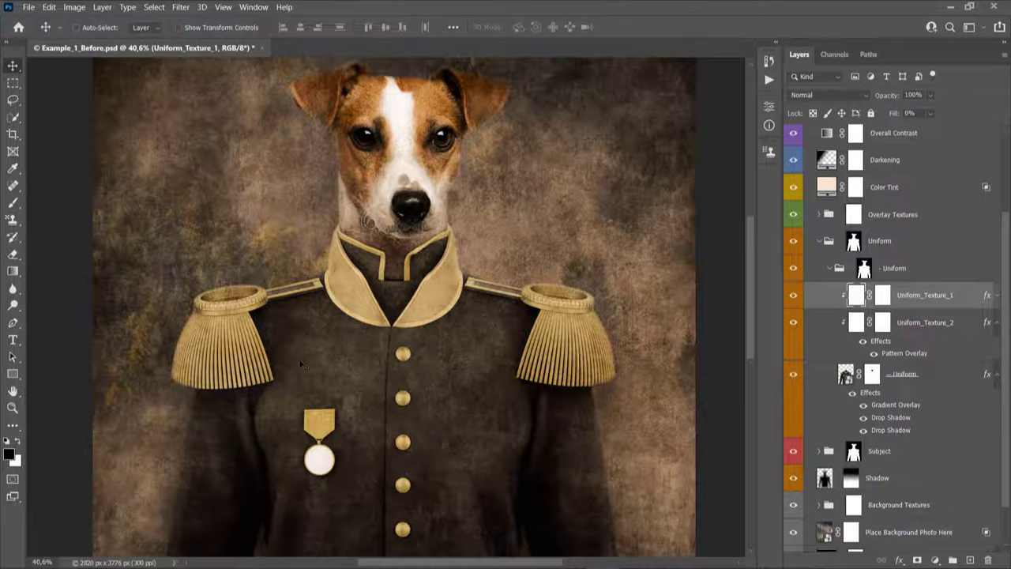
- Set the Pattern Overlay of Uniform_Texture_2 to 100% opacity and 323% scale, and apply the layer style
scroll(300, 363, down, 1)
click(940, 344)
key(h)
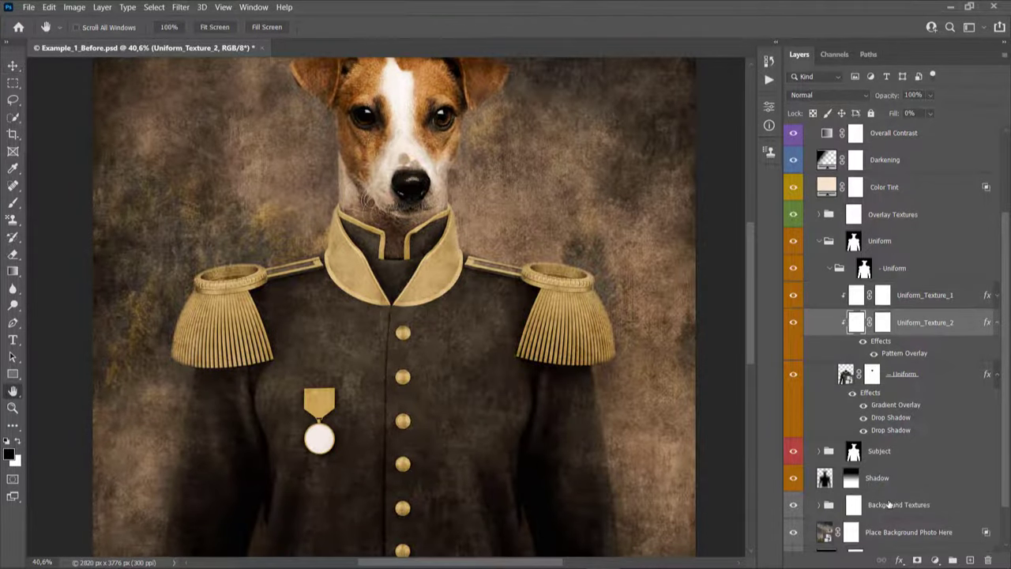
click(542, 302)
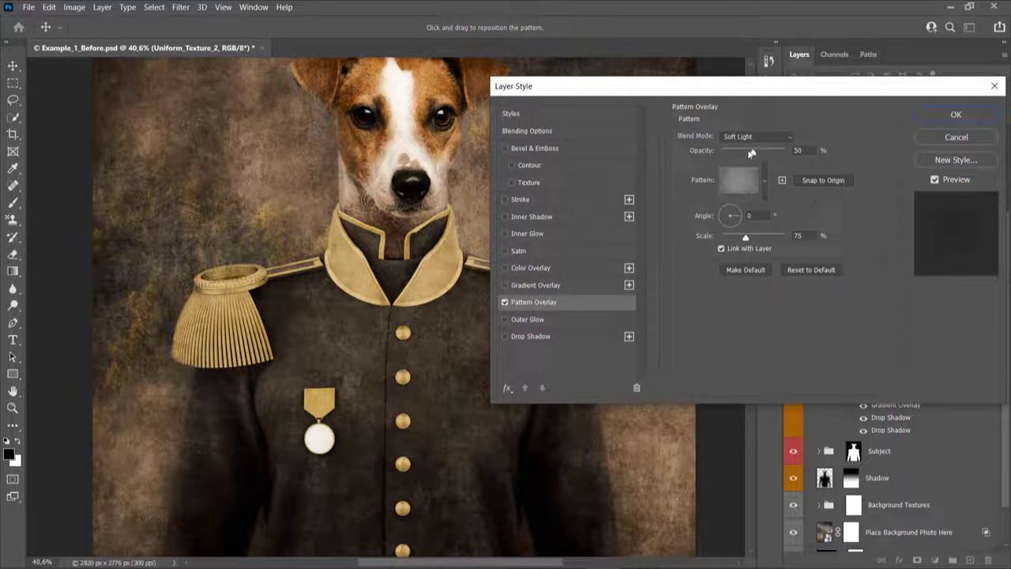
drag(751, 152, 804, 154)
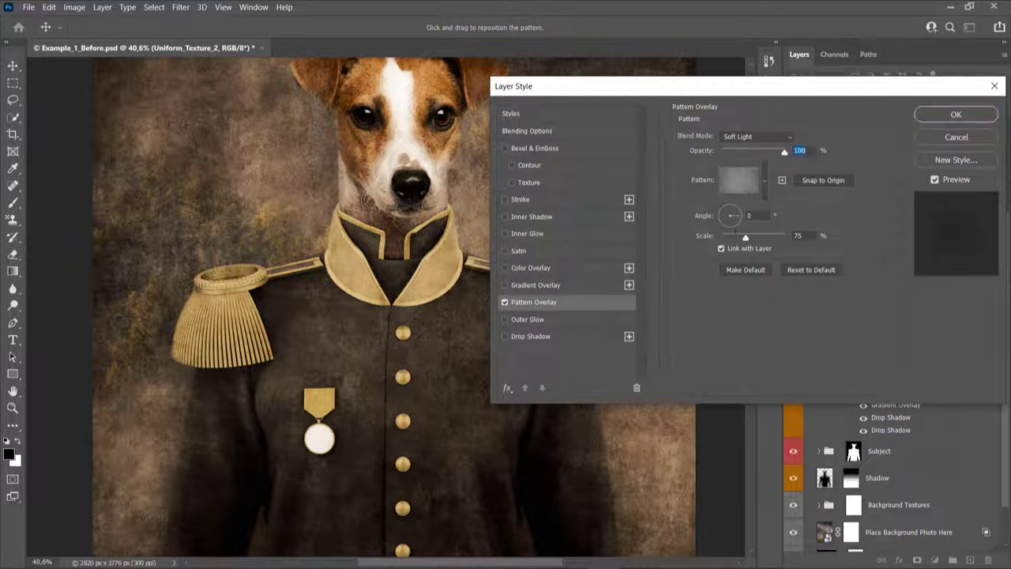
mouse_move(745, 237)
mouse_down()
mouse_move(737, 235)
mouse_move(762, 239)
mouse_up()
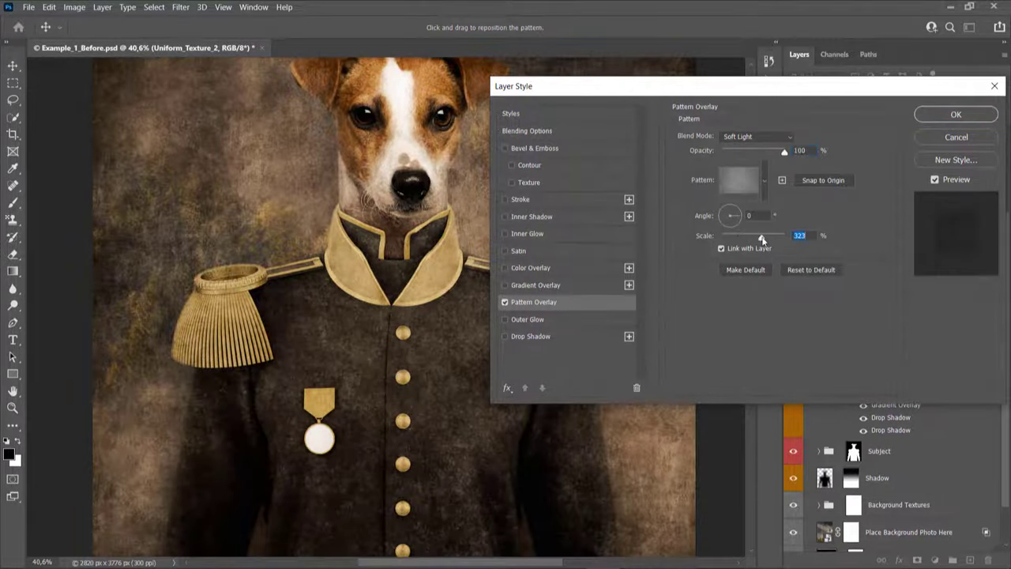
click(955, 114)
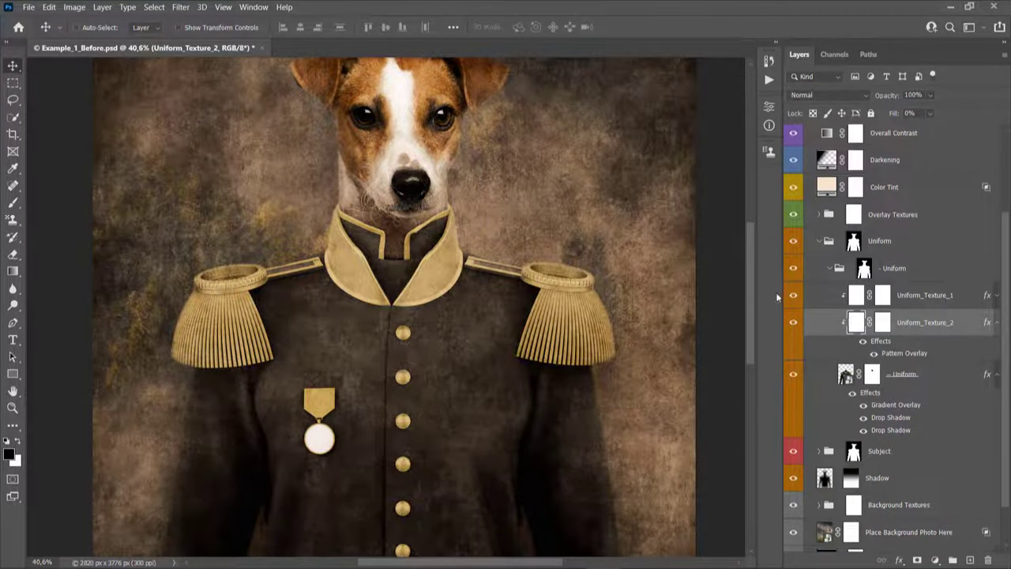
- Collapse the Uniform_Texture_2 effects and the whole Uniform group
drag(1001, 319, 1001, 318)
click(997, 323)
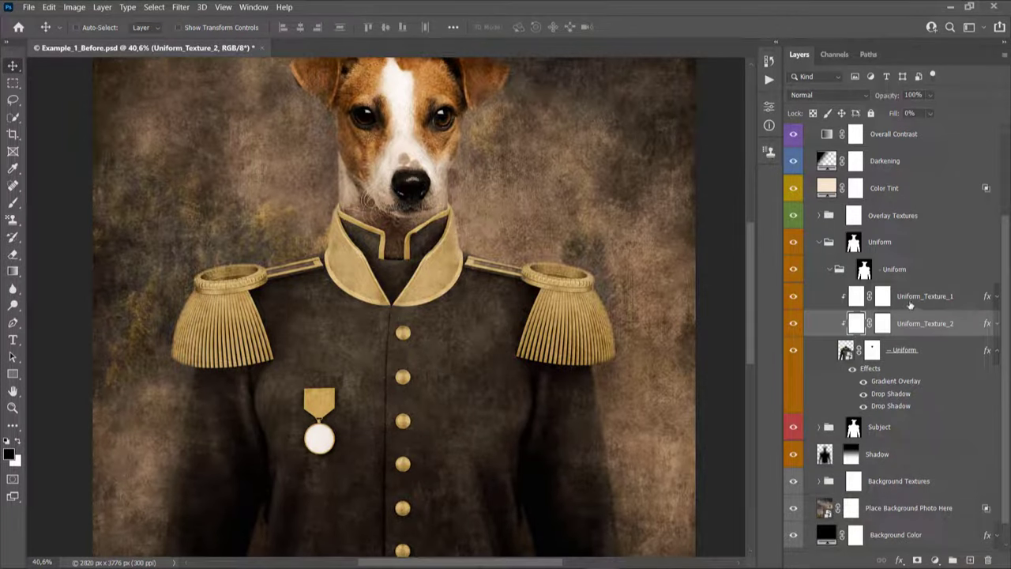
click(820, 243)
scroll(462, 271, down, 5)
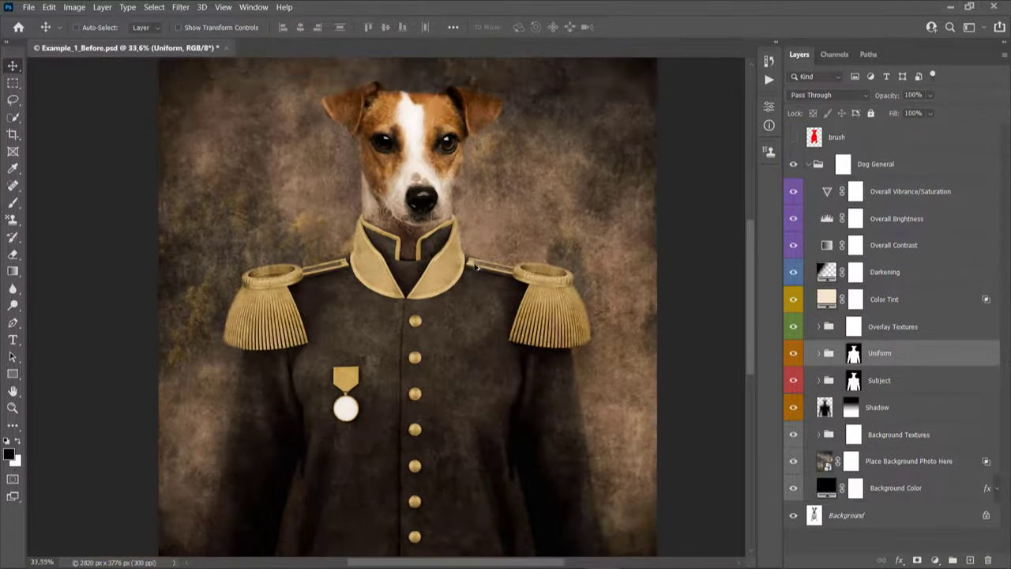
scroll(462, 271, up, 4)
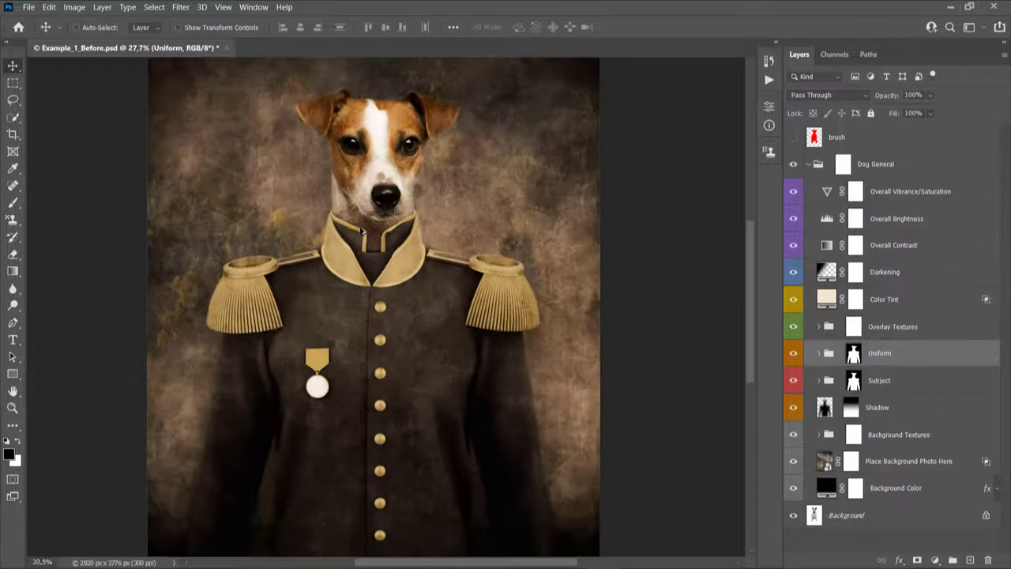
- Select the Overlay Textures group and expand it to show its OT_1 to OT_5 layers
click(900, 331)
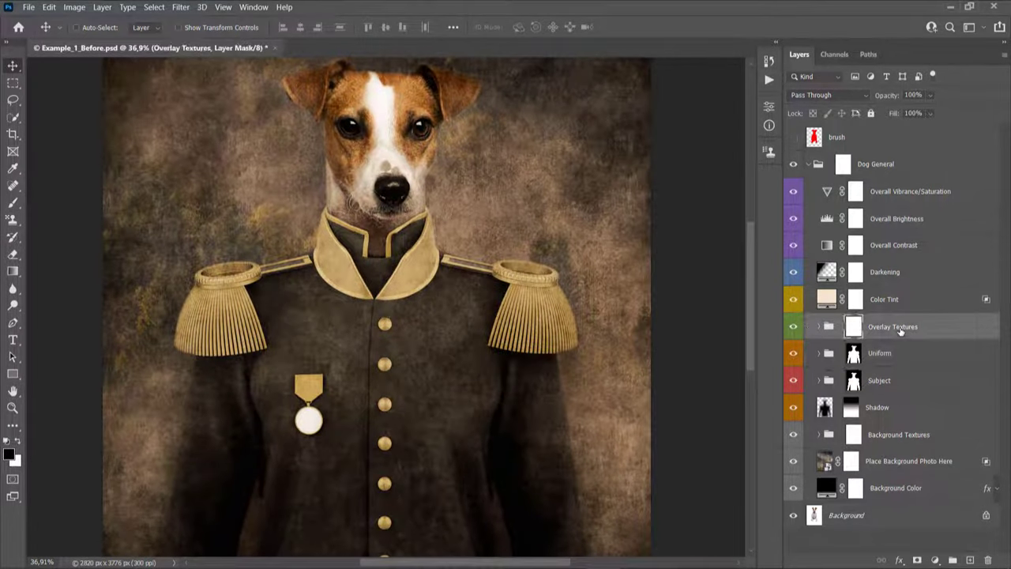
click(819, 326)
scroll(819, 328, down, 2)
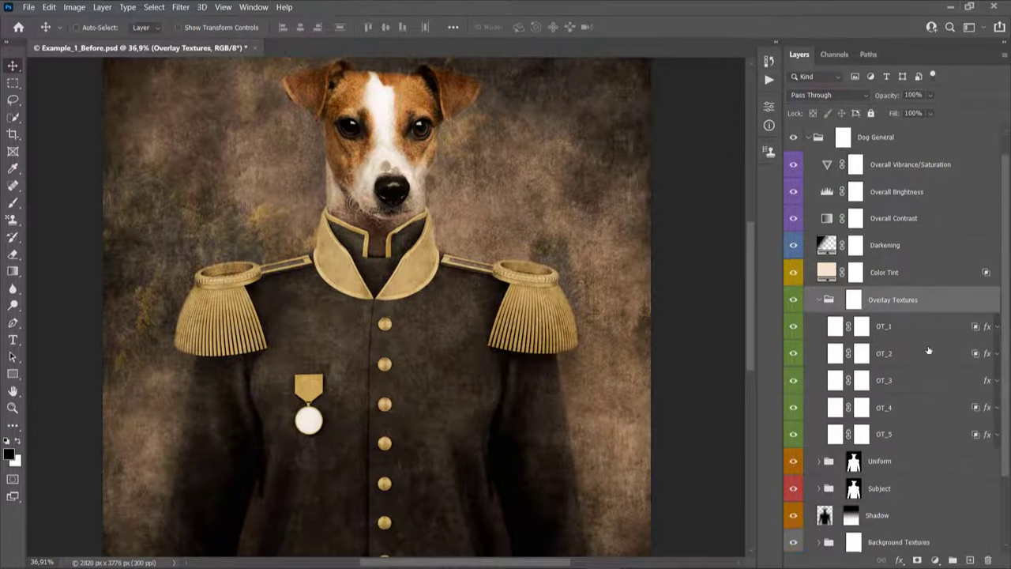
- Hide the overlay texture layers OT_1 to OT_5 and show them all again to compare the portrait
click(893, 300)
drag(792, 300, 794, 356)
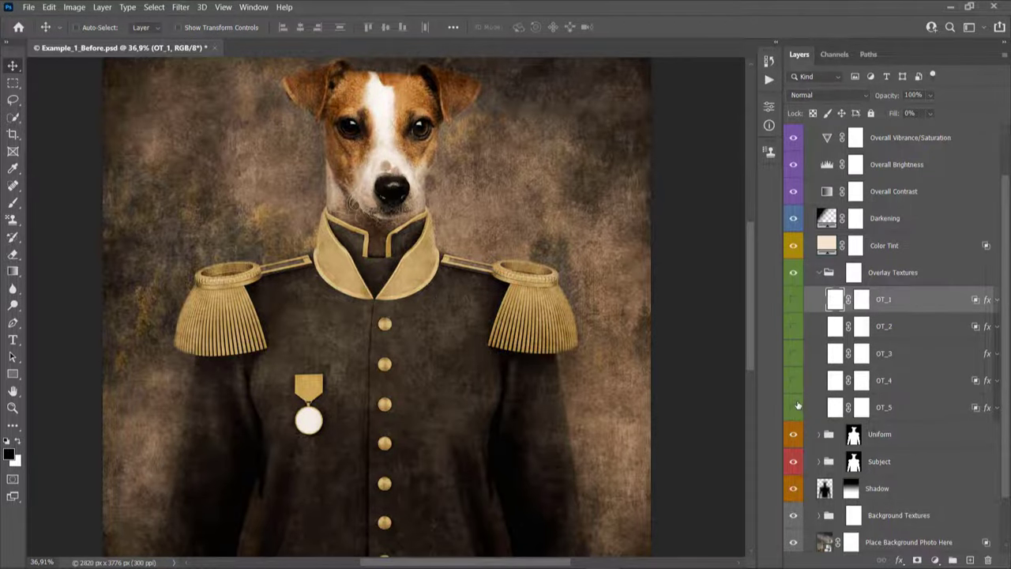
click(794, 355)
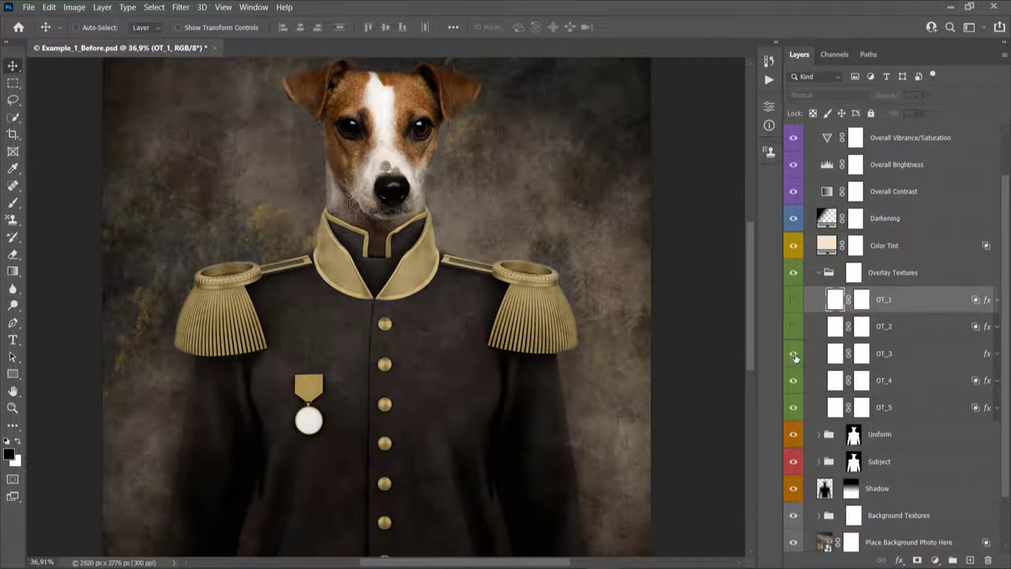
click(794, 328)
drag(795, 313, 795, 305)
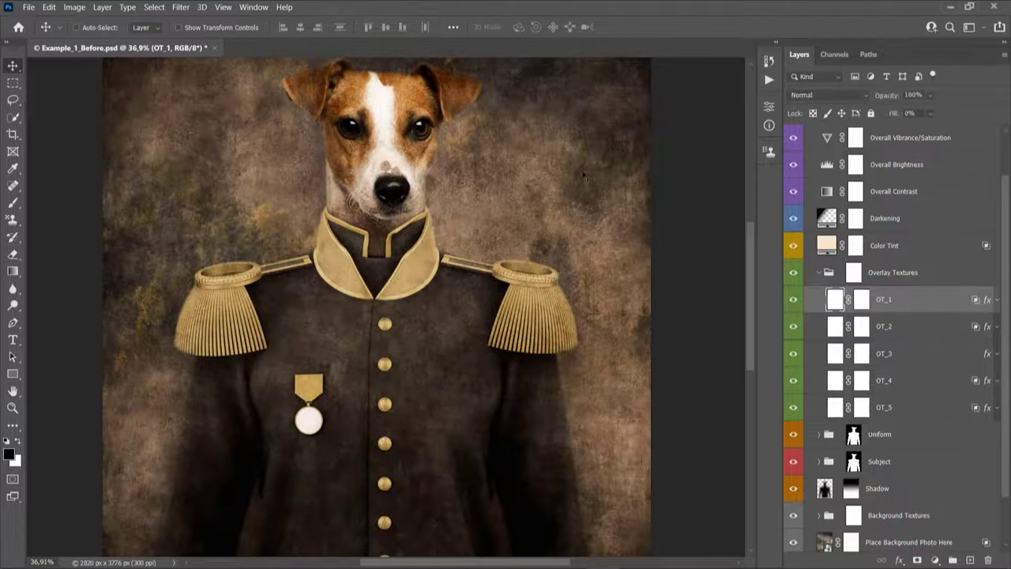
- Hide and show OT_2 and OT_1 individually to examine the effect of each texture
click(793, 326)
click(794, 326)
click(793, 297)
click(793, 299)
- View the Pattern Overlay settings of OT_5, cancel the layer style and expand the layer's effects
double_click(929, 413)
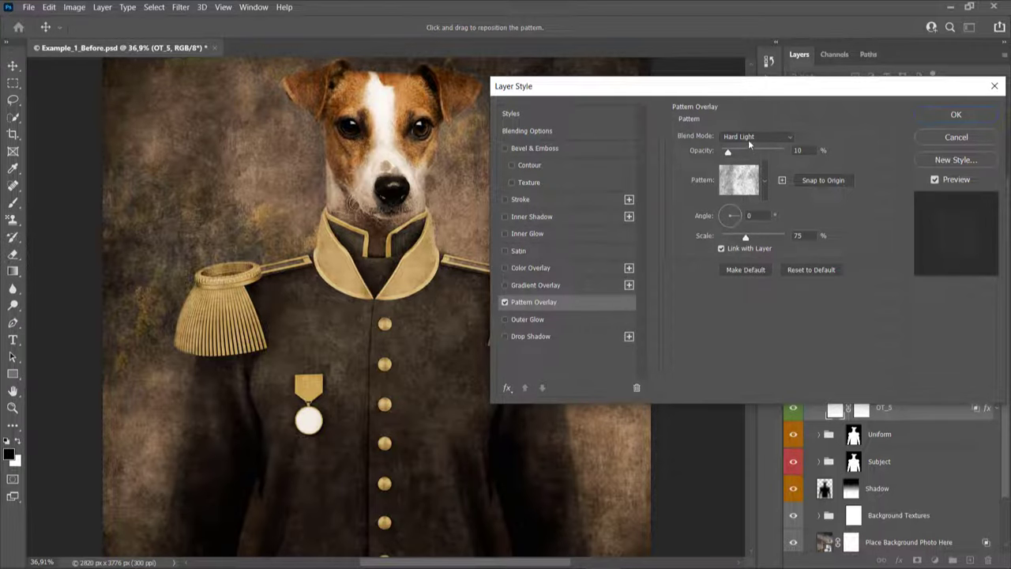
click(937, 137)
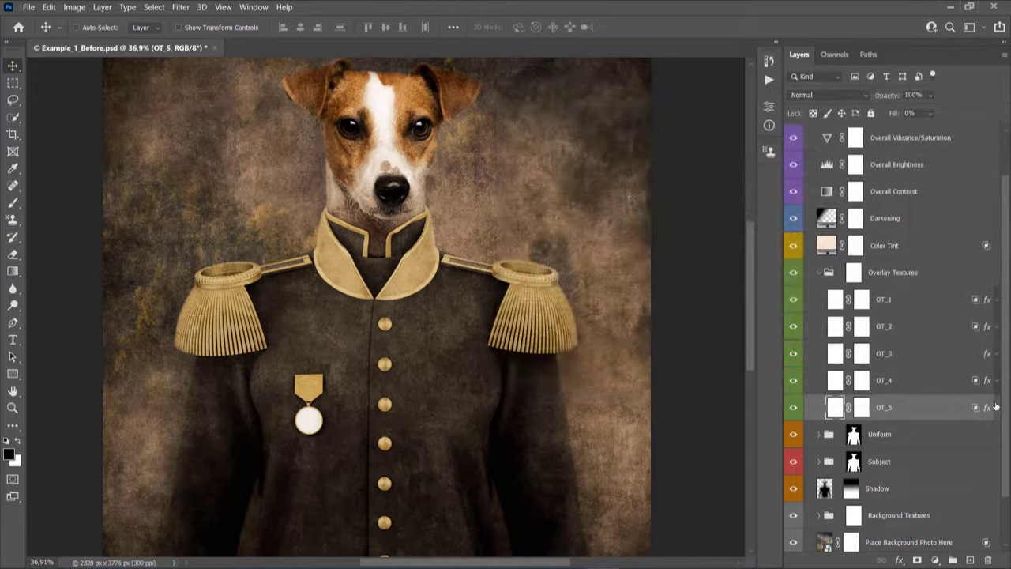
click(994, 408)
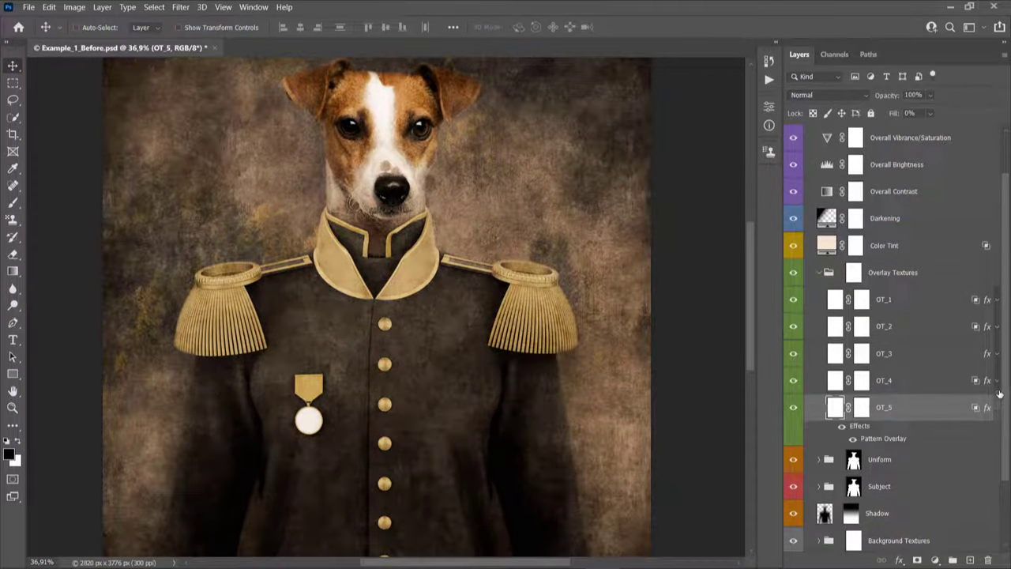
- Compare the portrait with the Overlay Textures group hidden and visible, and collapse the group
click(794, 274)
click(794, 274)
click(819, 273)
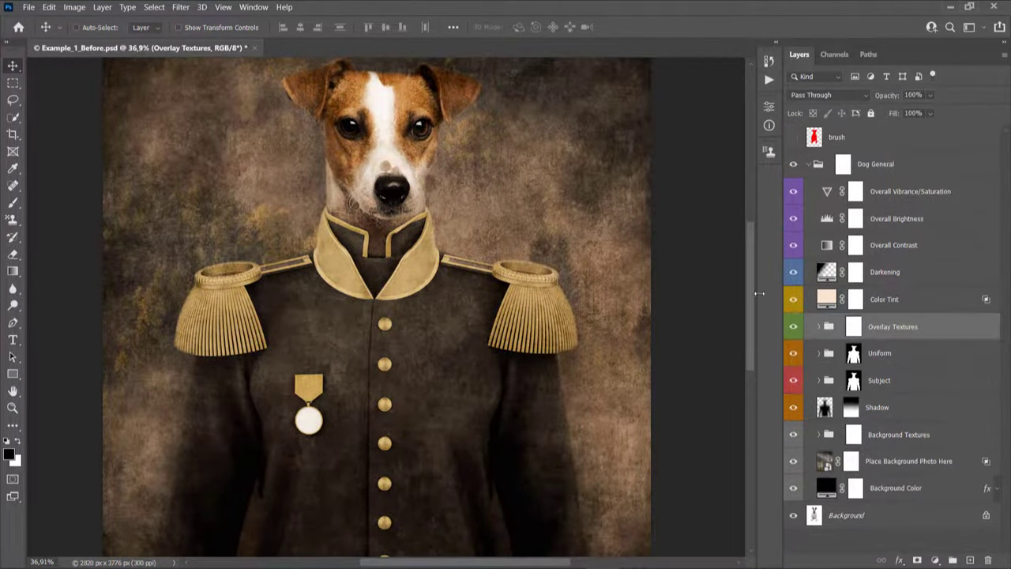
key(ctrl+0)
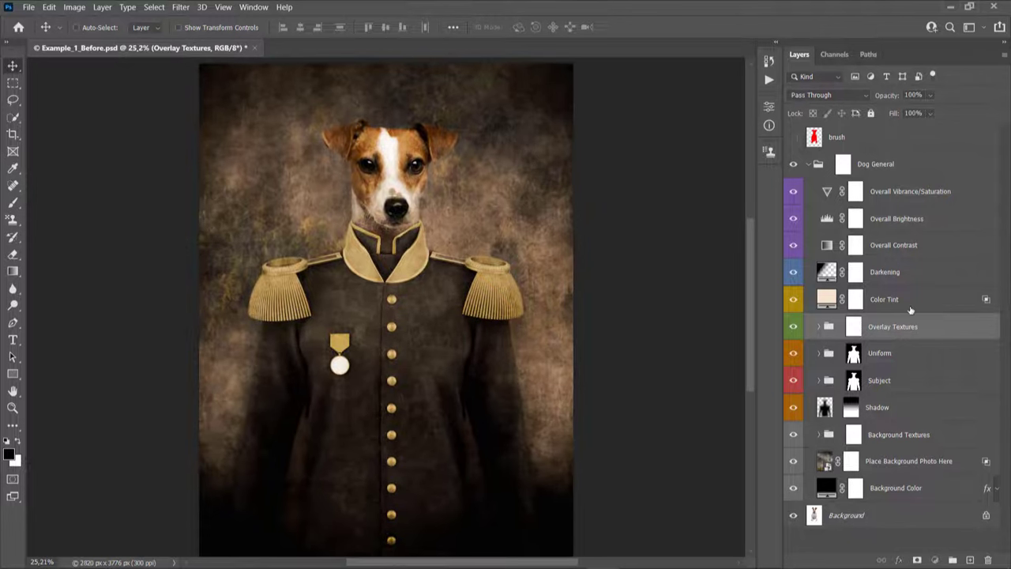
- Try blue and other hues and saturations for the Color Tint fill, and cancel the color change
click(911, 308)
double_click(827, 298)
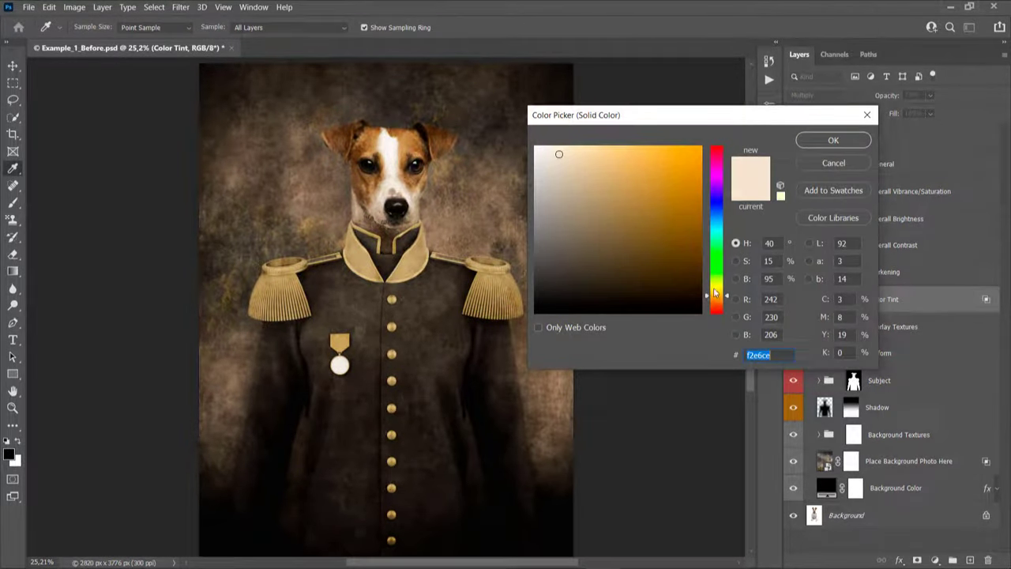
drag(715, 294, 713, 223)
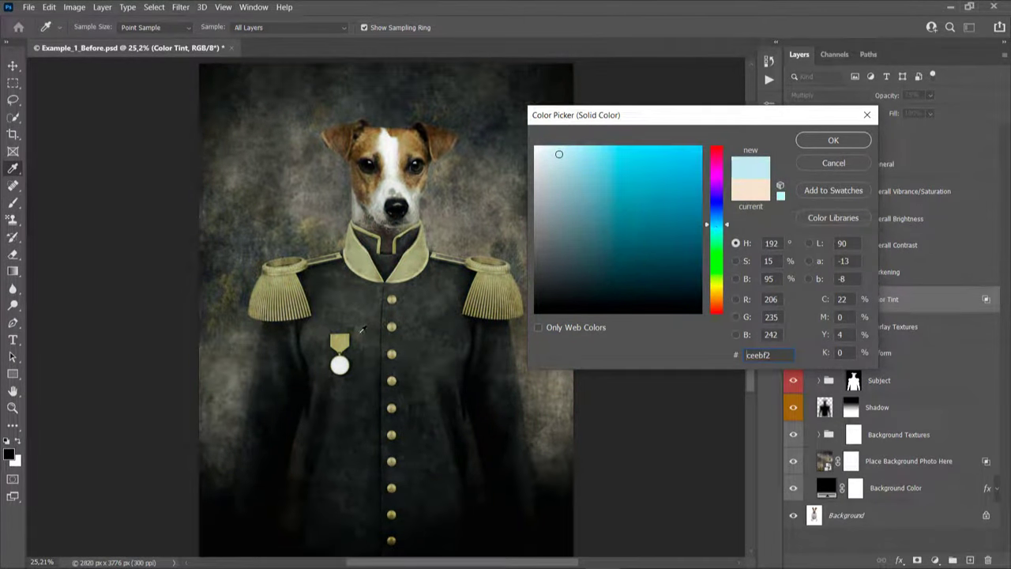
drag(644, 167, 585, 150)
drag(723, 224, 720, 246)
click(834, 163)
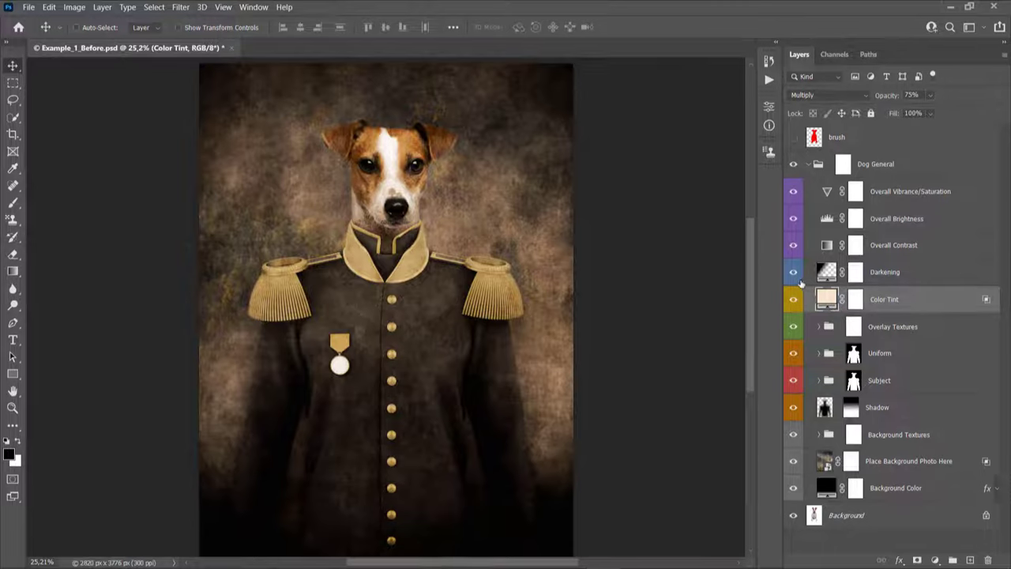
- Select the Darkening layer and compare the portrait with the layer hidden and visible
key(alt+shift+o)
click(944, 280)
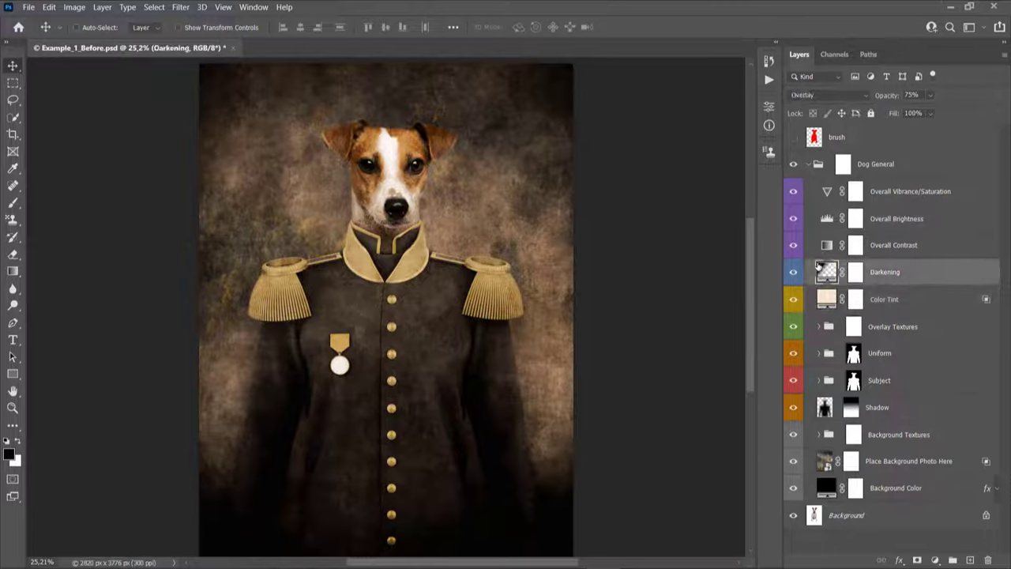
click(793, 271)
click(792, 271)
click(794, 273)
click(795, 273)
click(794, 272)
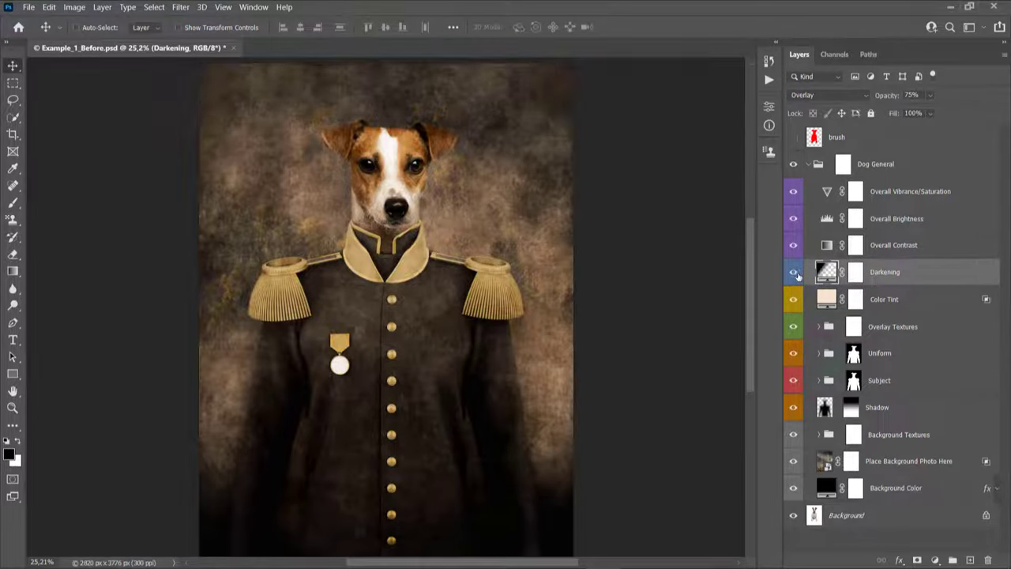
click(794, 272)
scroll(451, 240, down, 1)
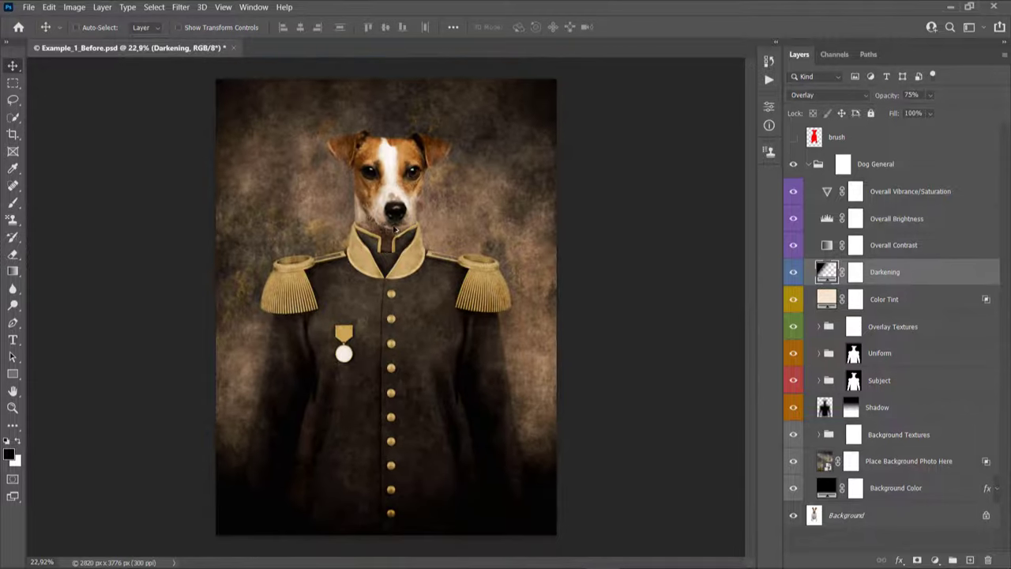
scroll(395, 229, up, 1)
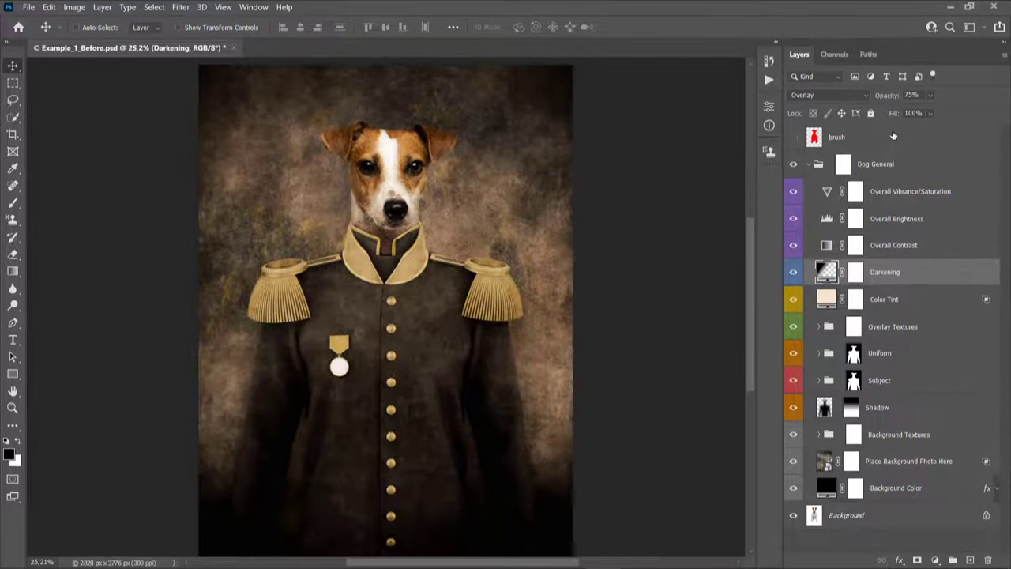
- Try a different opacity and a gradient scale of 144% on the Darkening layer, and discard both changes
drag(895, 99, 1008, 123)
key(ctrl+z)
double_click(831, 274)
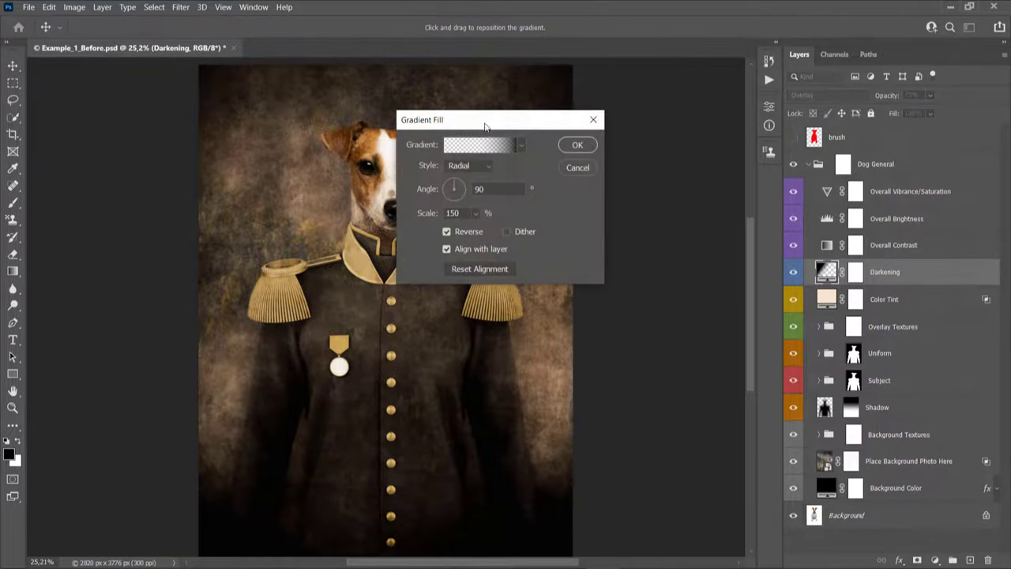
drag(486, 125, 714, 138)
mouse_move(656, 226)
mouse_down()
mouse_move(633, 230)
mouse_move(655, 229)
mouse_up()
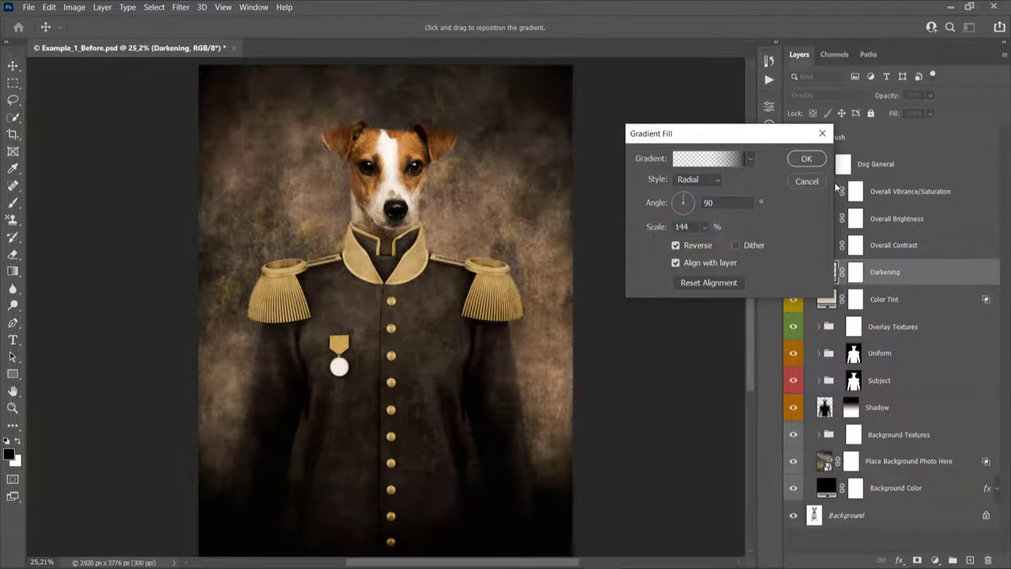
click(805, 182)
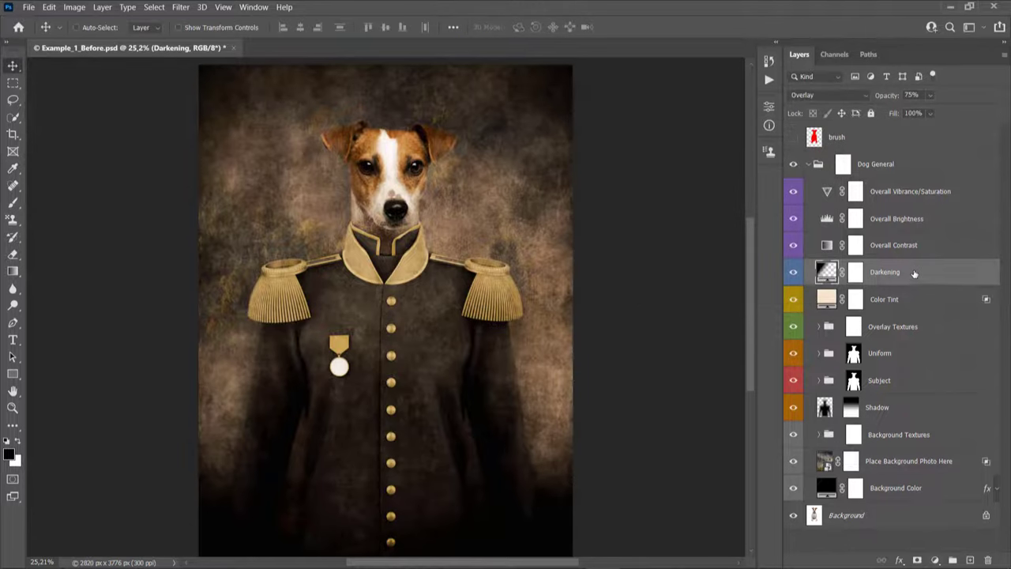
- Adjust the opacity of the Overall Contrast layer
scroll(346, 207, up, 1)
click(856, 245)
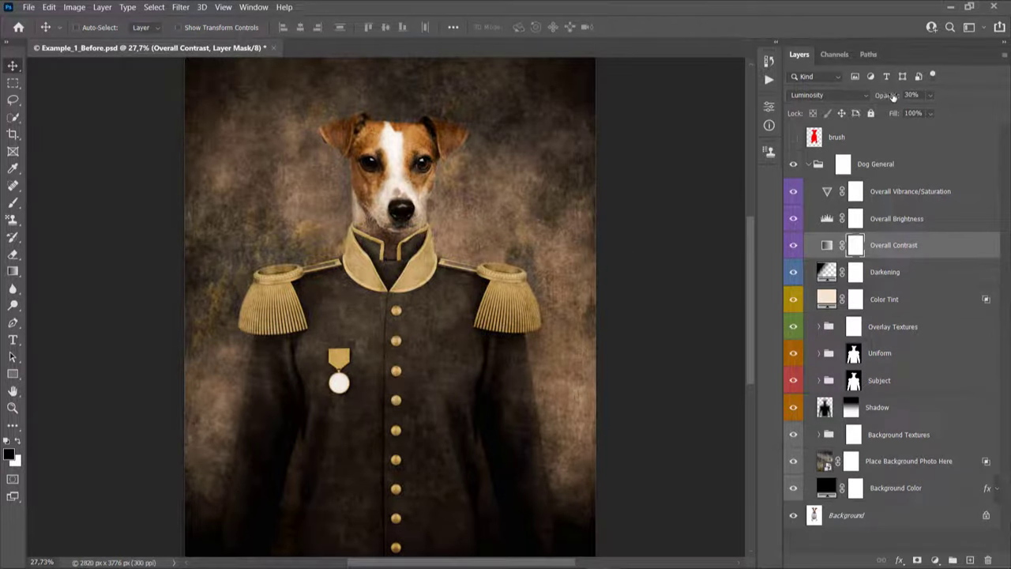
drag(891, 98, 782, 139)
- View the Levels settings of Overall Brightness, and expand the Subject group to reach its Subject_Brightness layer
click(918, 221)
double_click(826, 219)
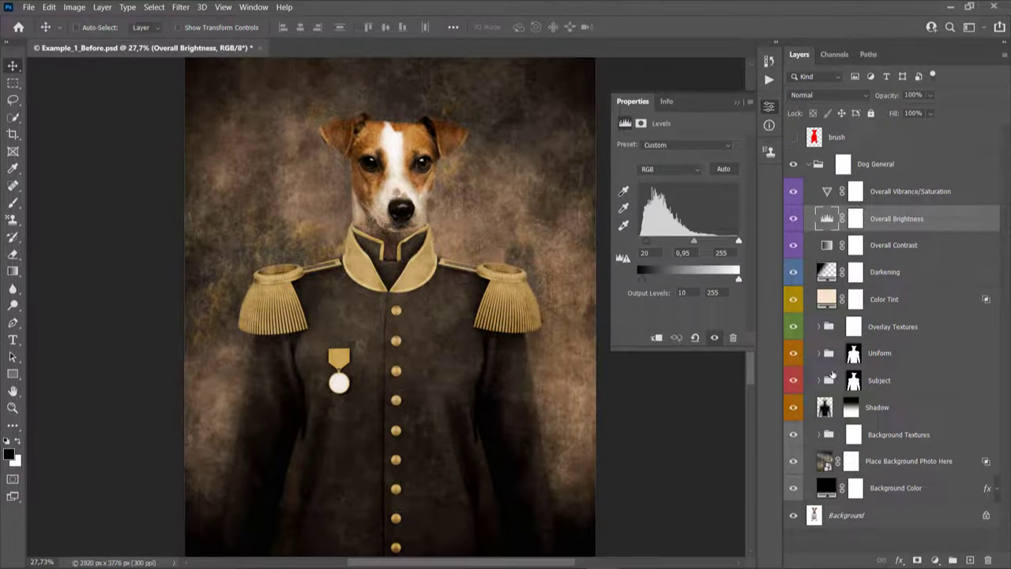
click(819, 380)
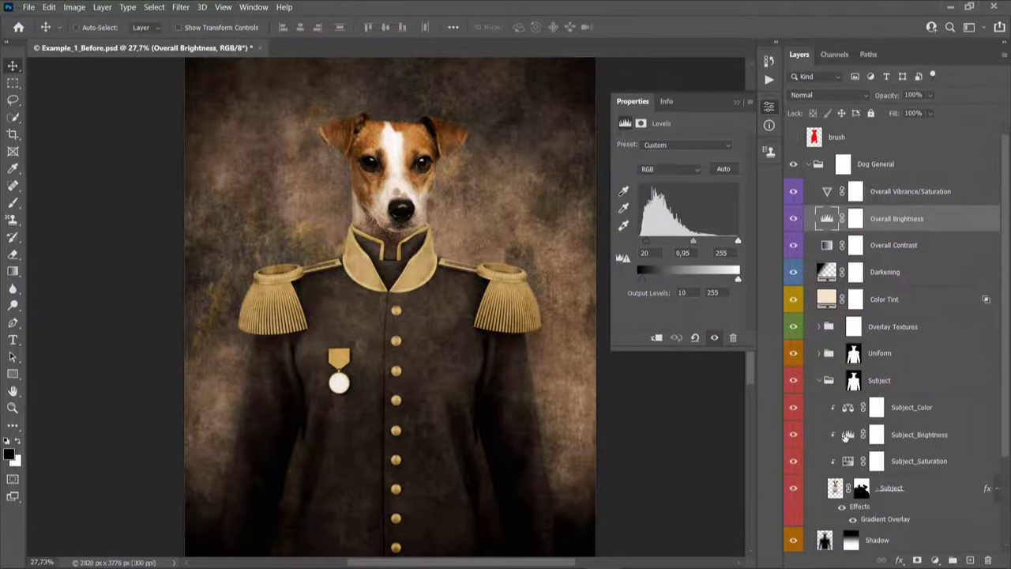
click(876, 435)
click(880, 219)
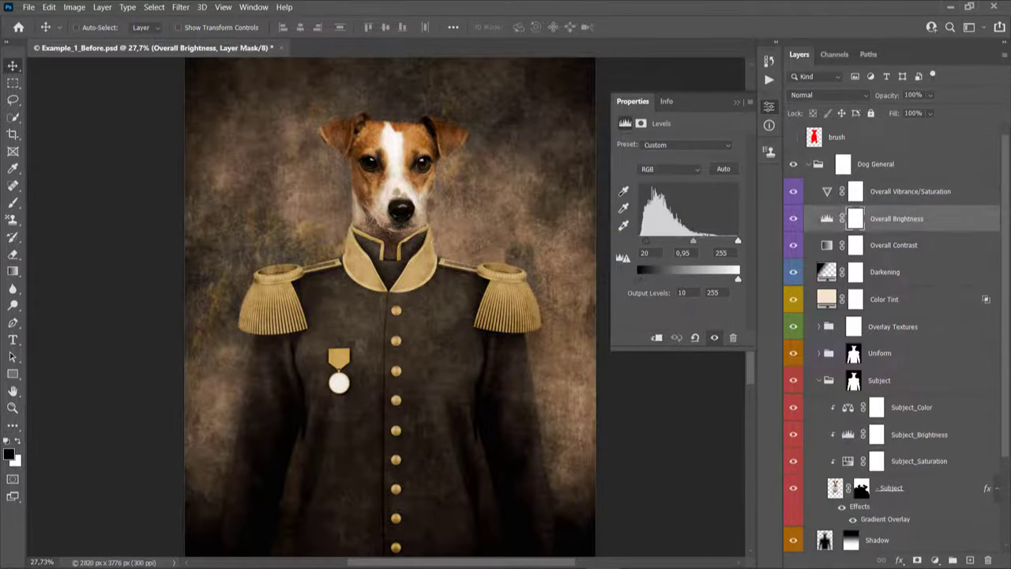
- Compare the portrait with the Overall Brightness layer hidden and visible
click(794, 219)
click(794, 219)
click(794, 219)
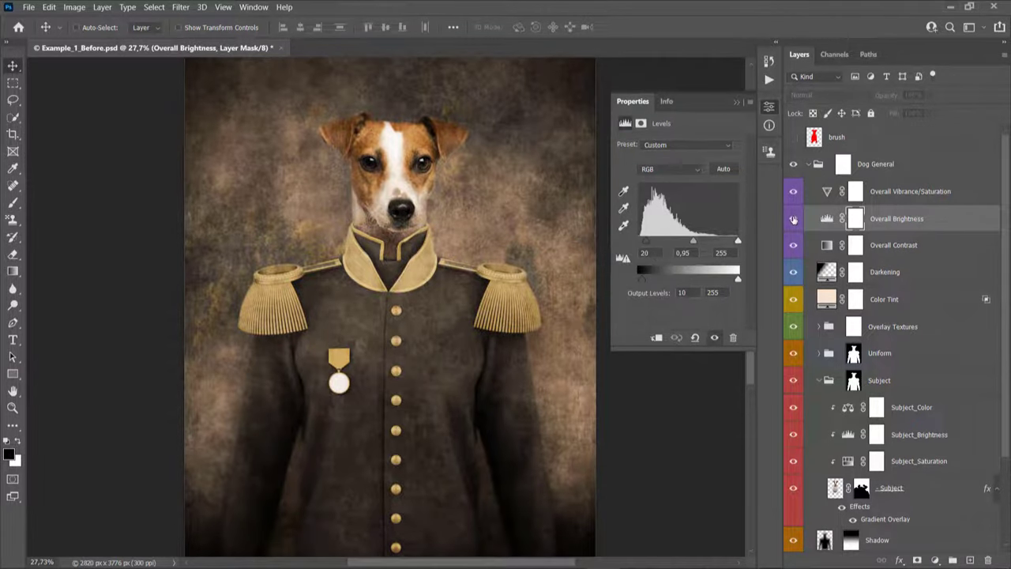
click(794, 218)
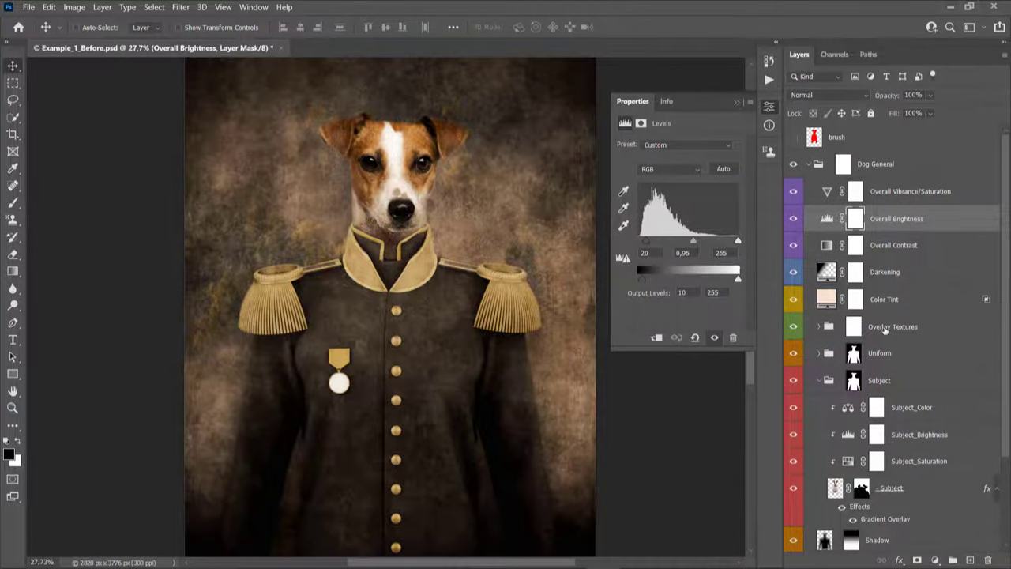
- Compare the Levels settings of Subject_Brightness with those of Overall Brightness, and close the adjustment settings
scroll(885, 330, down, 2)
click(848, 380)
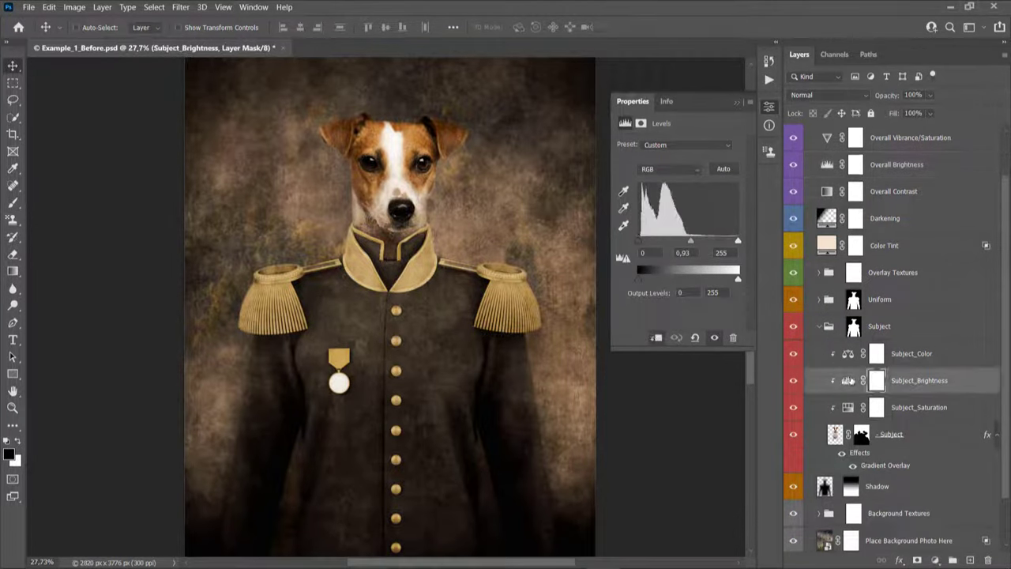
scroll(848, 380, up, 2)
click(828, 225)
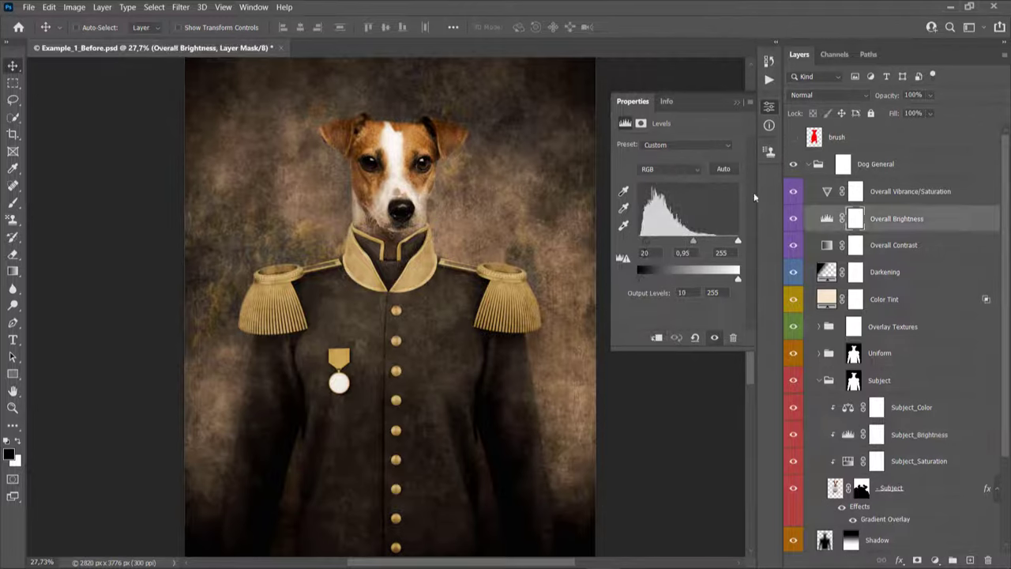
click(736, 103)
- Try Vibrance +48 and Saturation +30 on the Overall Vibrance/Saturation layer, undo both changes and close its settings
click(910, 191)
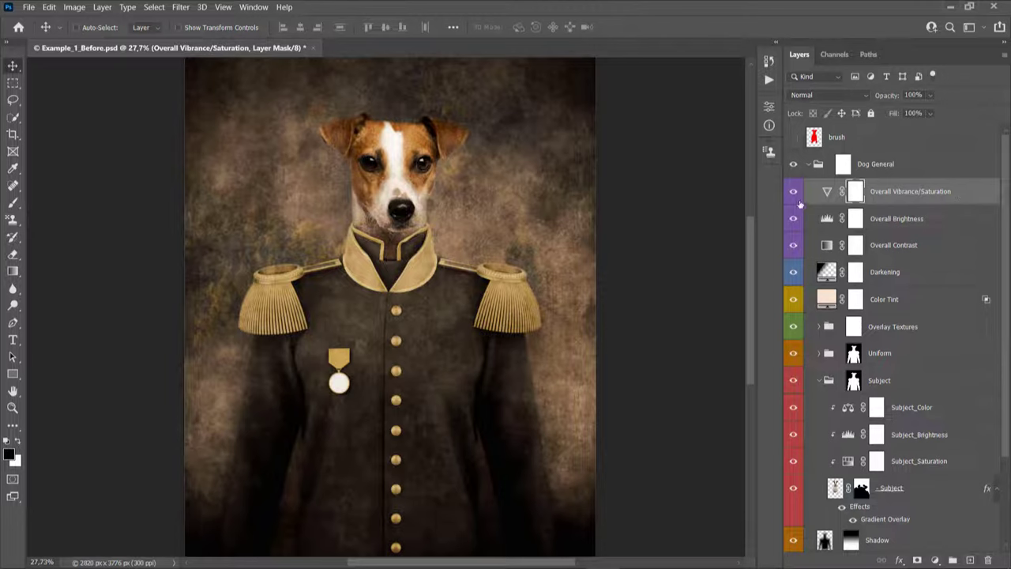
double_click(826, 192)
drag(684, 159, 705, 159)
mouse_move(681, 185)
mouse_down()
mouse_move(664, 184)
mouse_move(696, 184)
mouse_up()
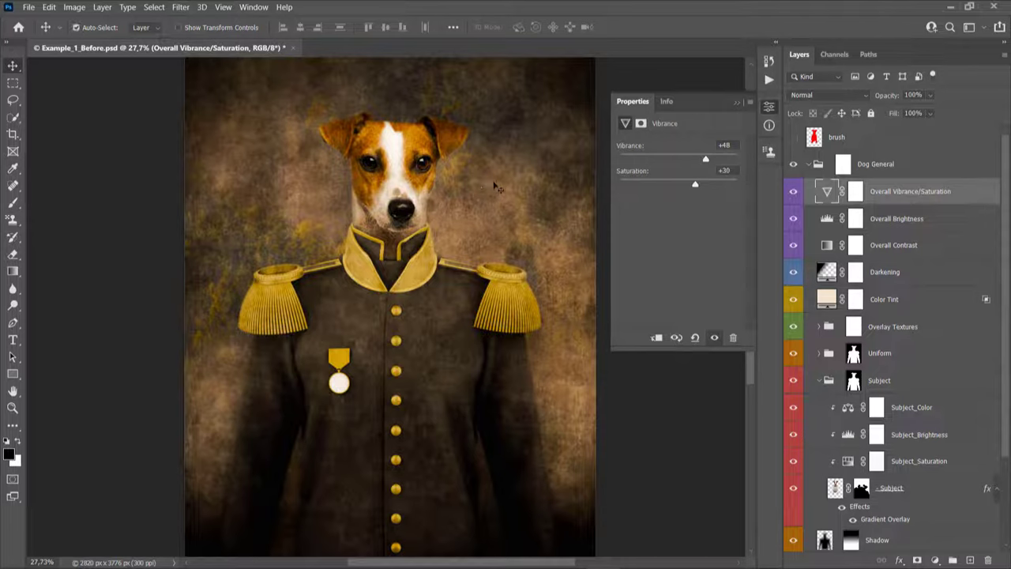
key(ctrl+z)
key(ctrl+z)
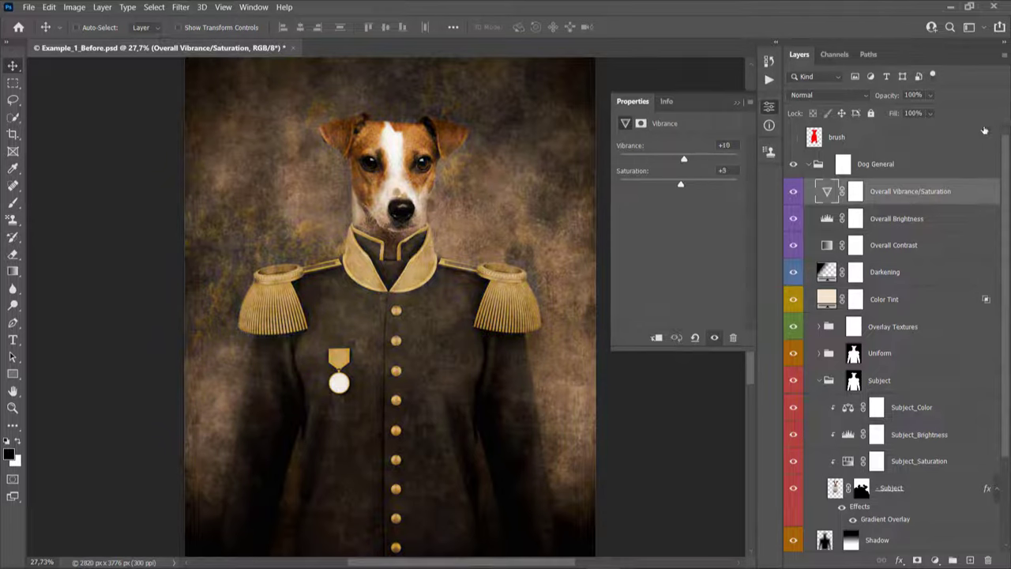
click(737, 104)
- Collapse the whole Dog General group and show the complete portrait
click(809, 163)
key(z)
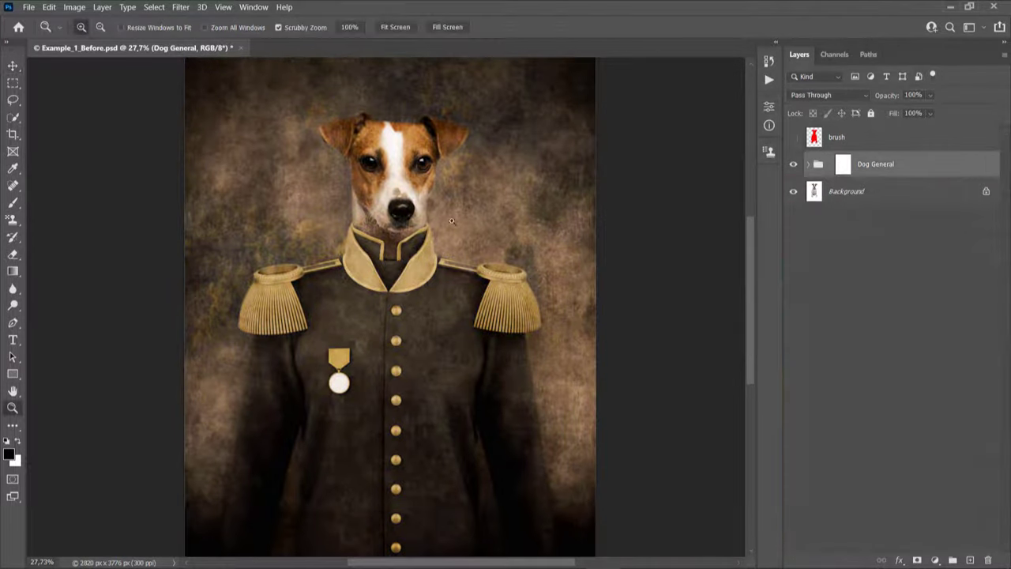
key(ctrl+0)
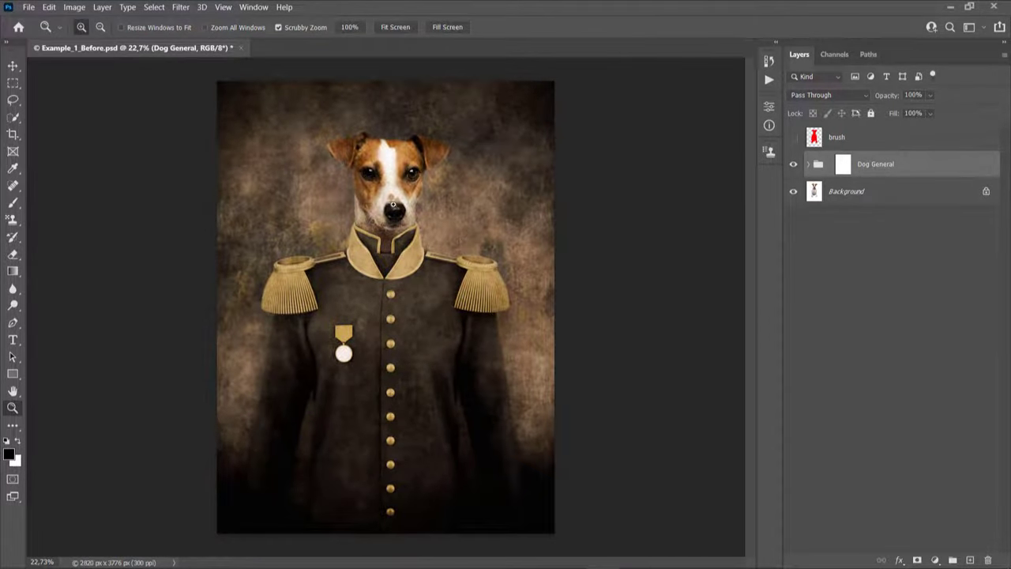
key(v)
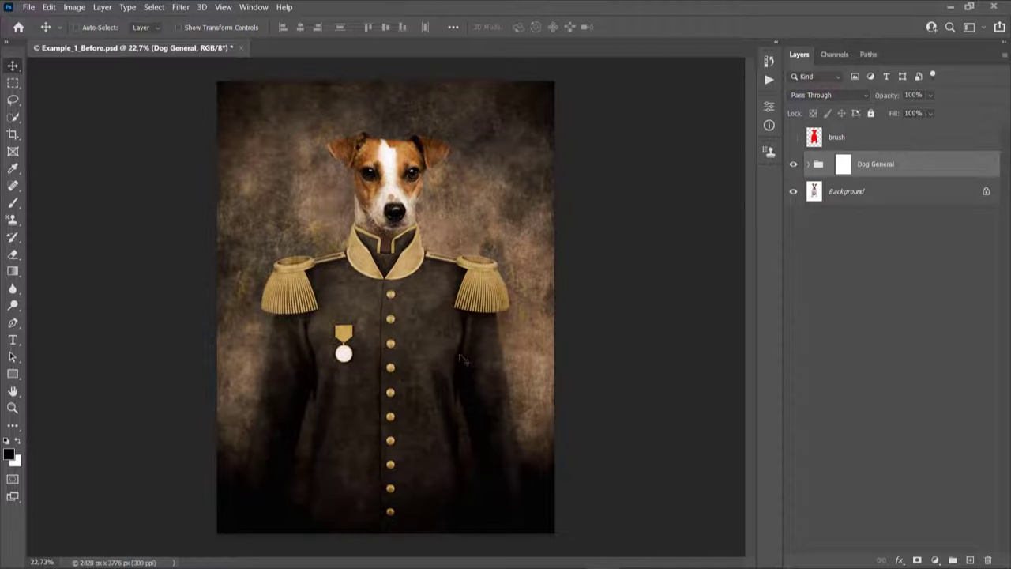
- Crop a thin strip off the portrait's top and its lower part below the medal, to about 2820 × 2597 px
key(c)
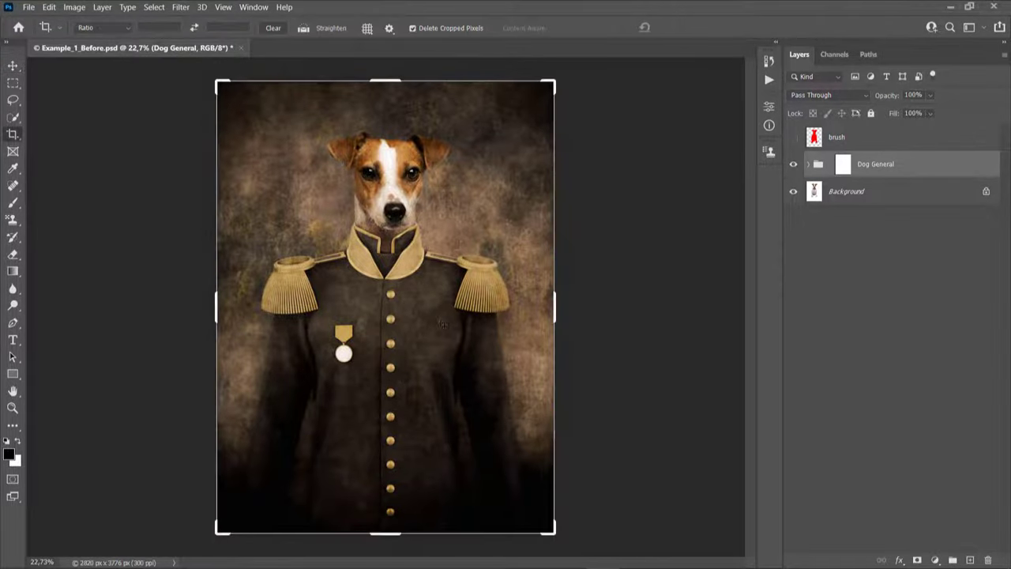
drag(384, 79, 395, 89)
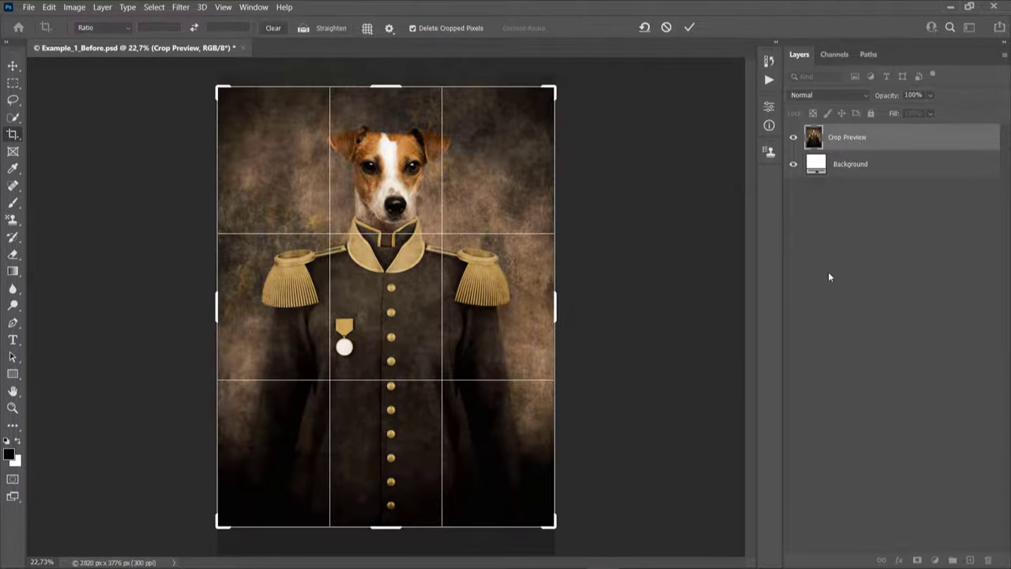
drag(388, 526, 401, 465)
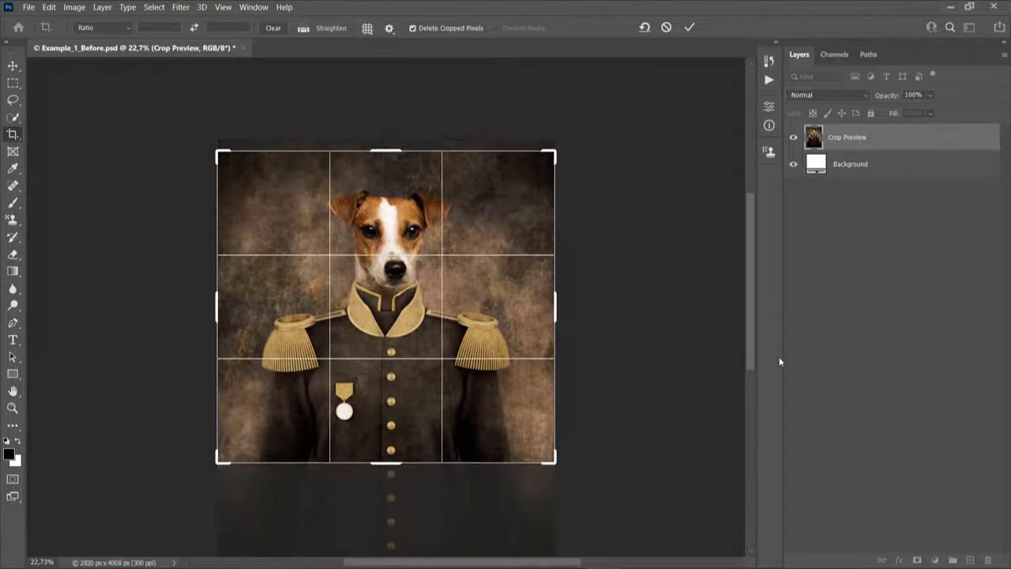
click(690, 28)
key(z)
click(395, 387)
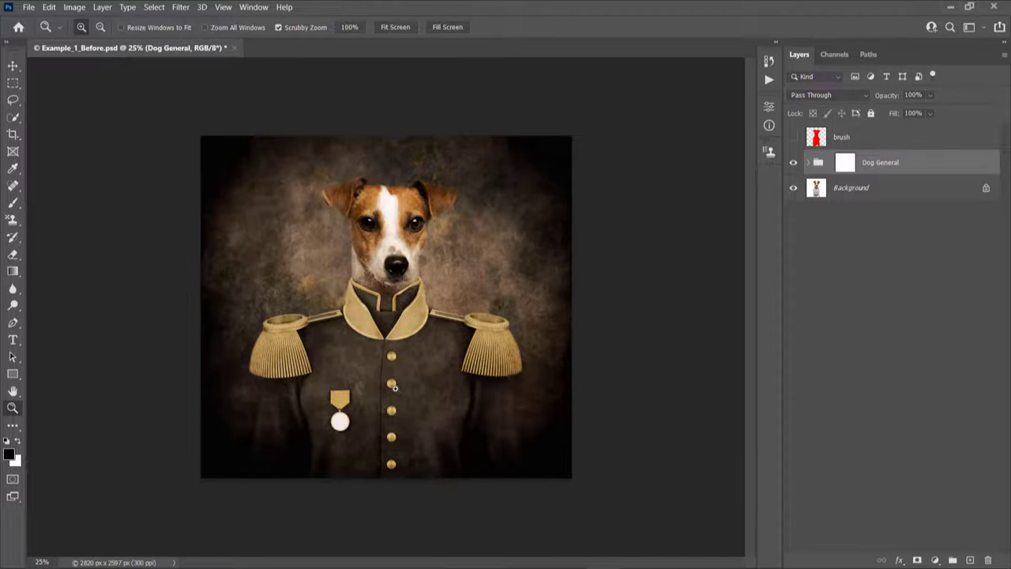
click(395, 387)
key(v)
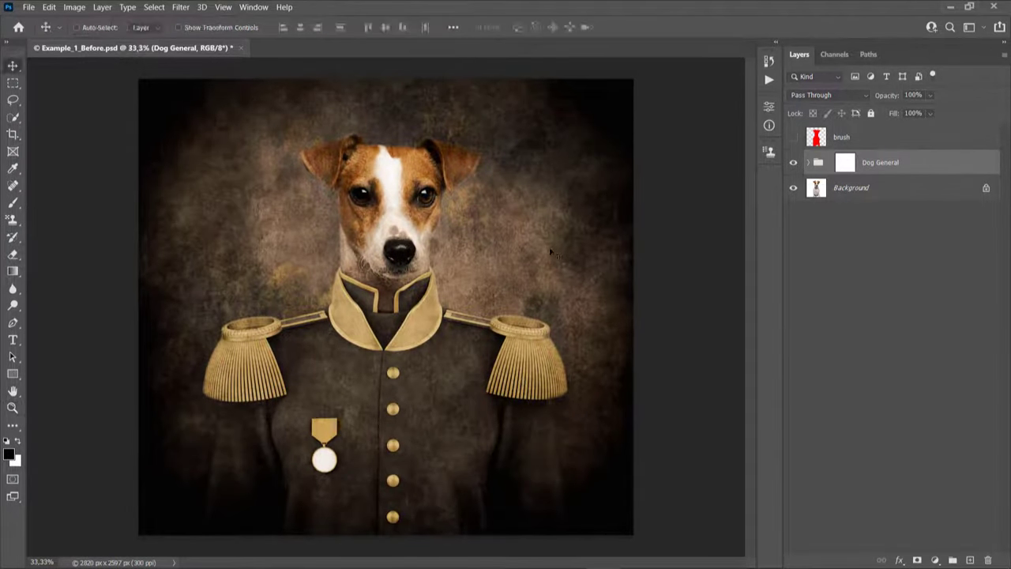
- Crop slightly more off the portrait's upper edge, to about 2820 × 2561 px
key(c)
drag(384, 78, 388, 85)
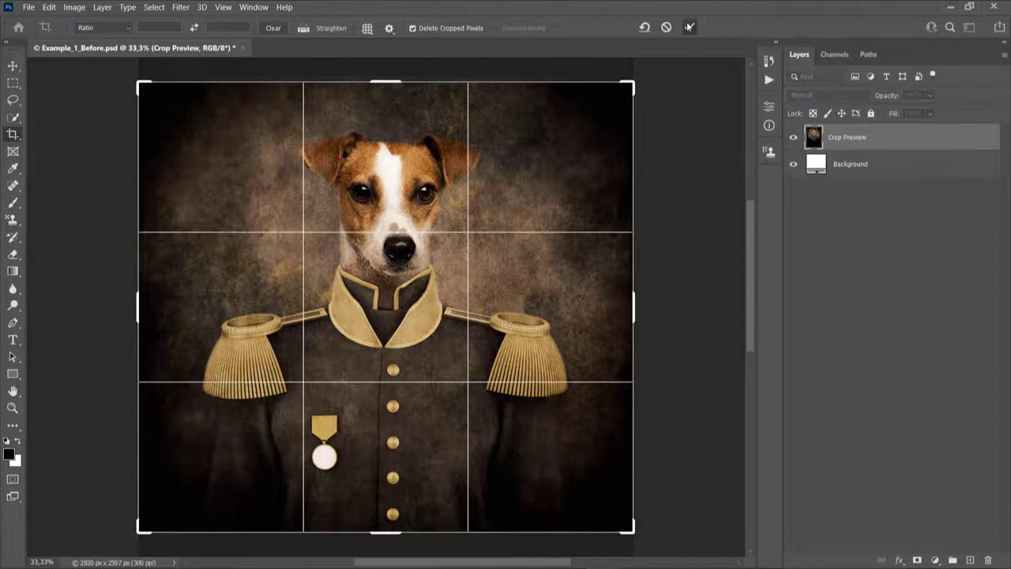
key(v)
key(ctrl+minus)
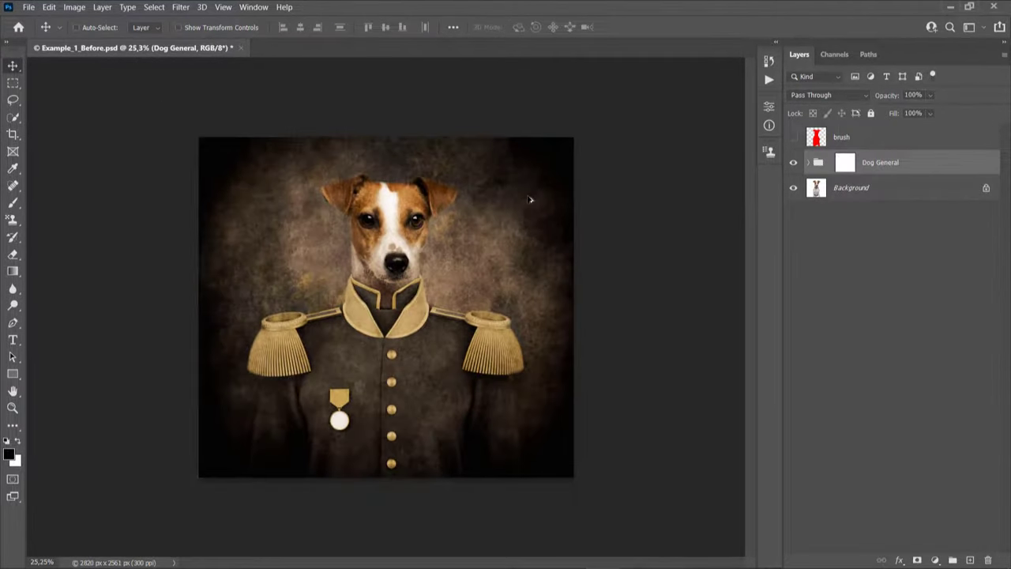
- Examine the cropped portrait at several magnifications and compare it with the Dog General group hidden and visible
key(ctrl+plus)
scroll(456, 275, up, 1)
scroll(456, 275, down, 3)
scroll(459, 274, up, 2)
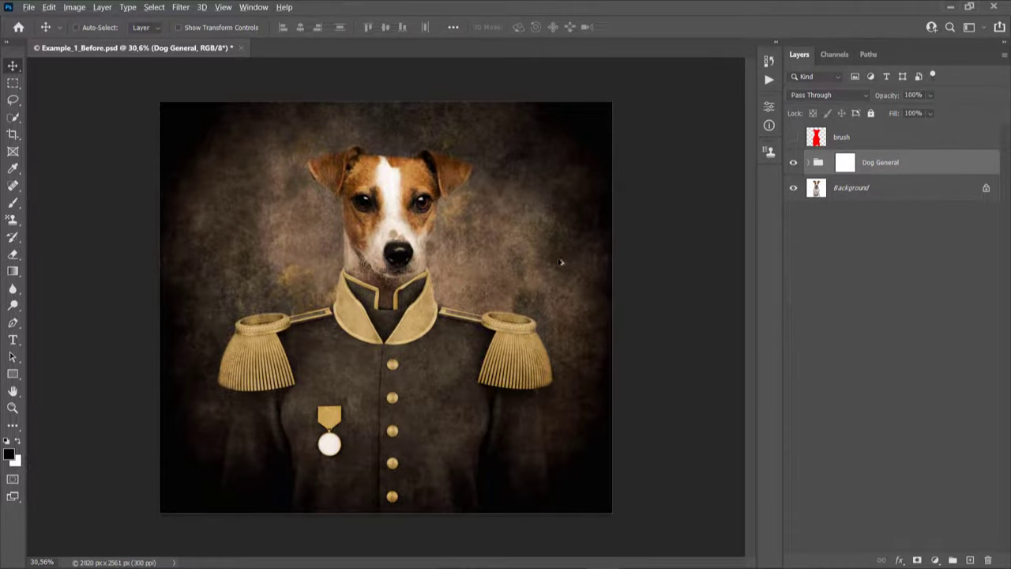
scroll(568, 263, down, 1)
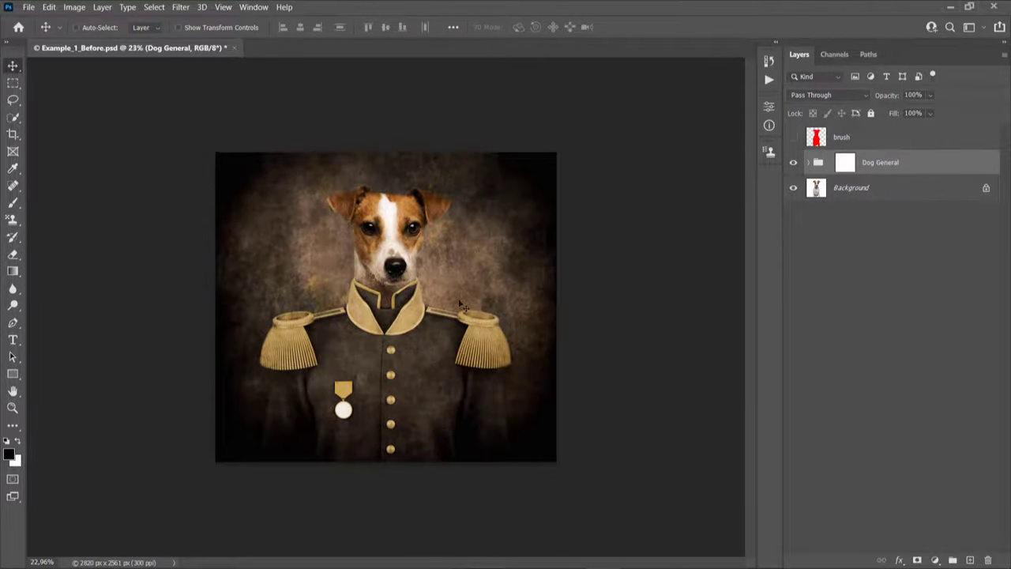
scroll(387, 348, up, 1)
scroll(437, 360, up, 2)
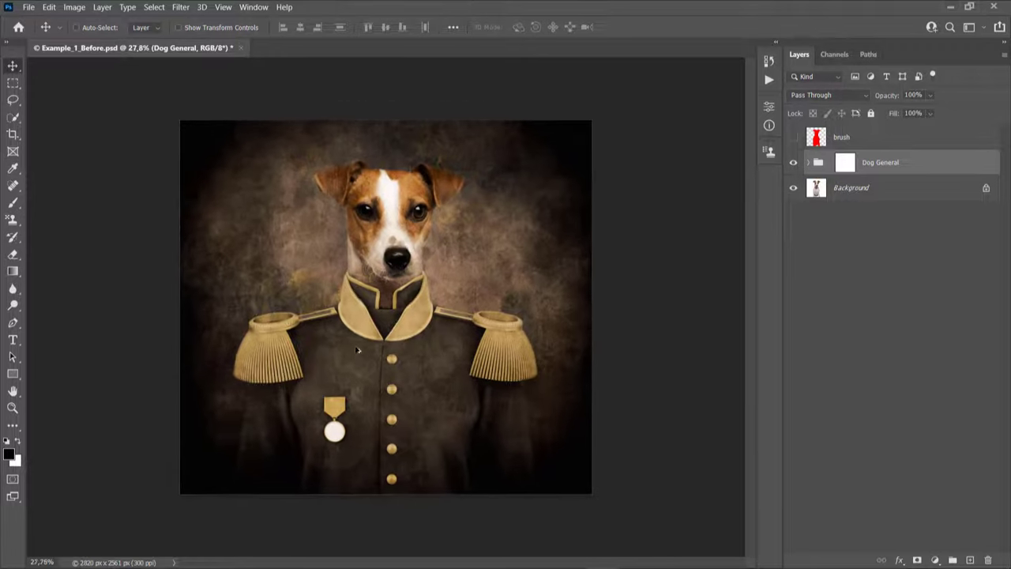
key(ctrl+plus)
key(x)
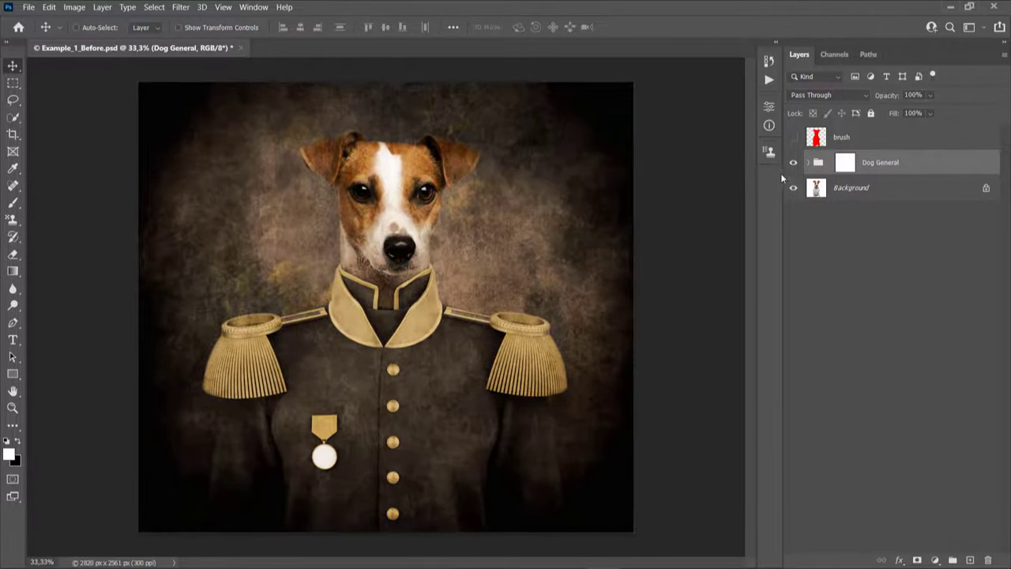
click(793, 163)
click(793, 163)
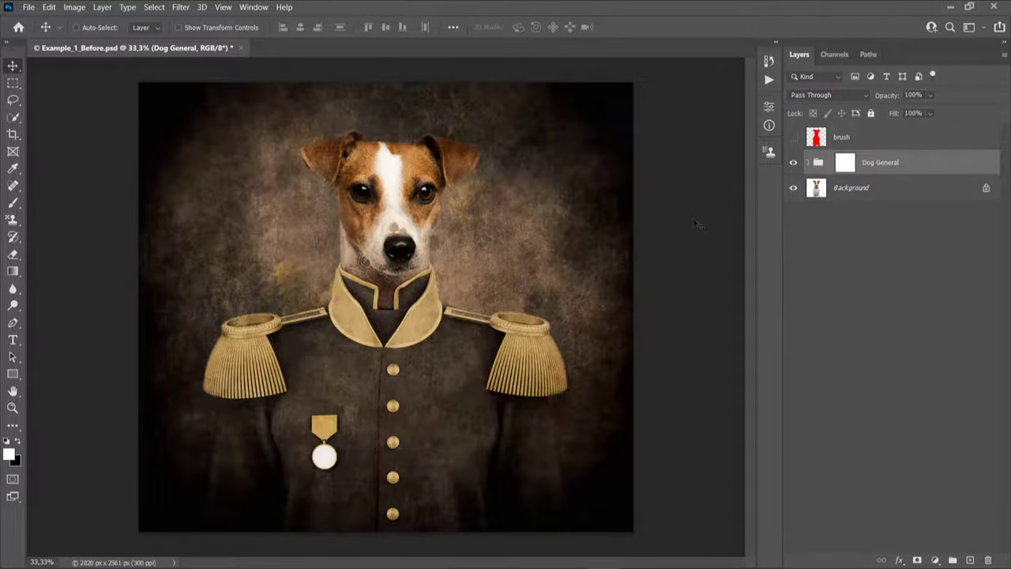
- Expand the Dog General and Uniform groups, and open the -- Uniform smart object for editing
click(811, 163)
scroll(827, 338, down, 1)
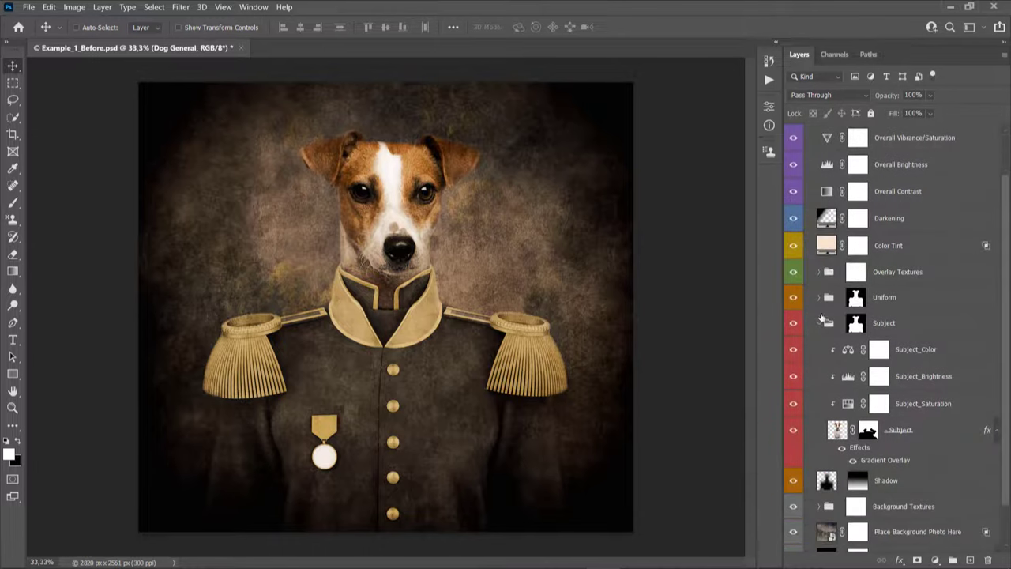
click(820, 298)
scroll(821, 300, down, 4)
click(918, 300)
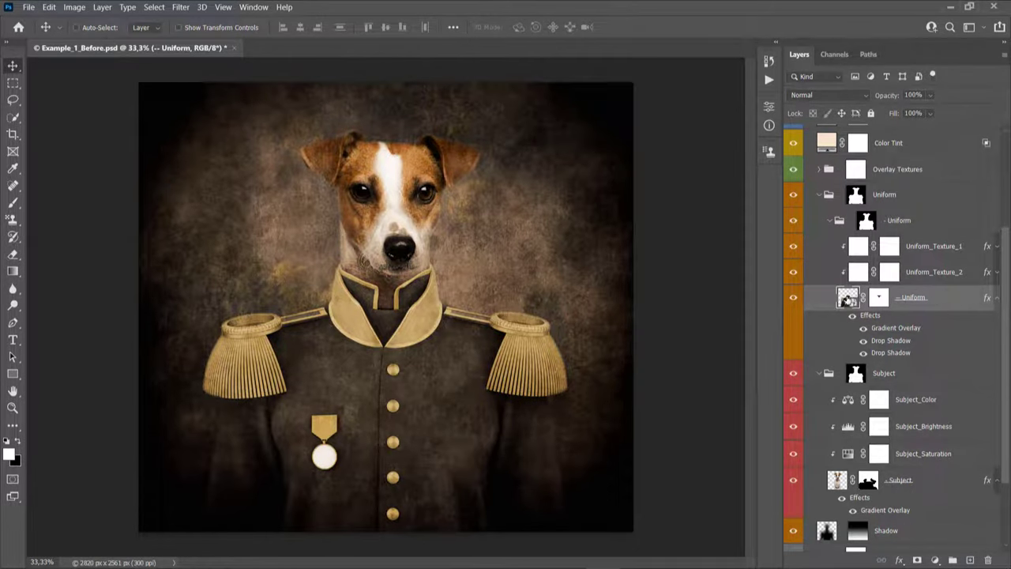
double_click(847, 301)
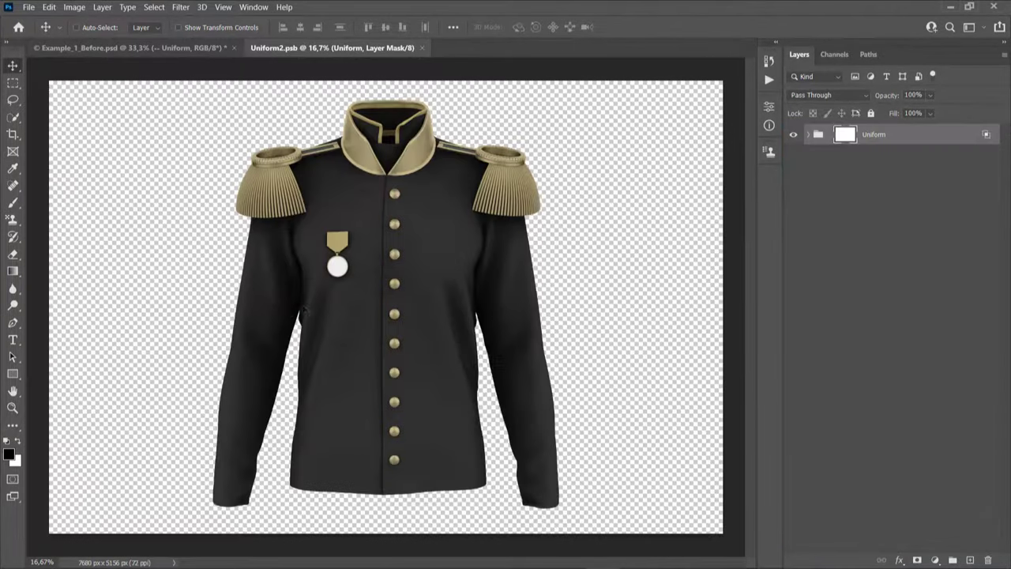
- Expand the Uniform and - Uniform groups inside the smart object, and look through their numbered part and colour layers
click(807, 135)
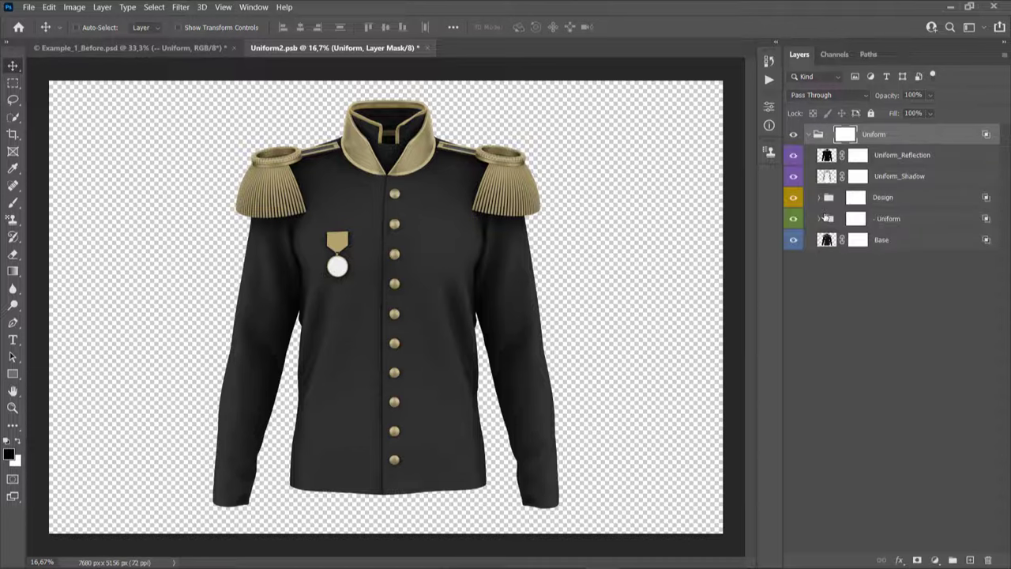
click(820, 218)
scroll(935, 210, down, 10)
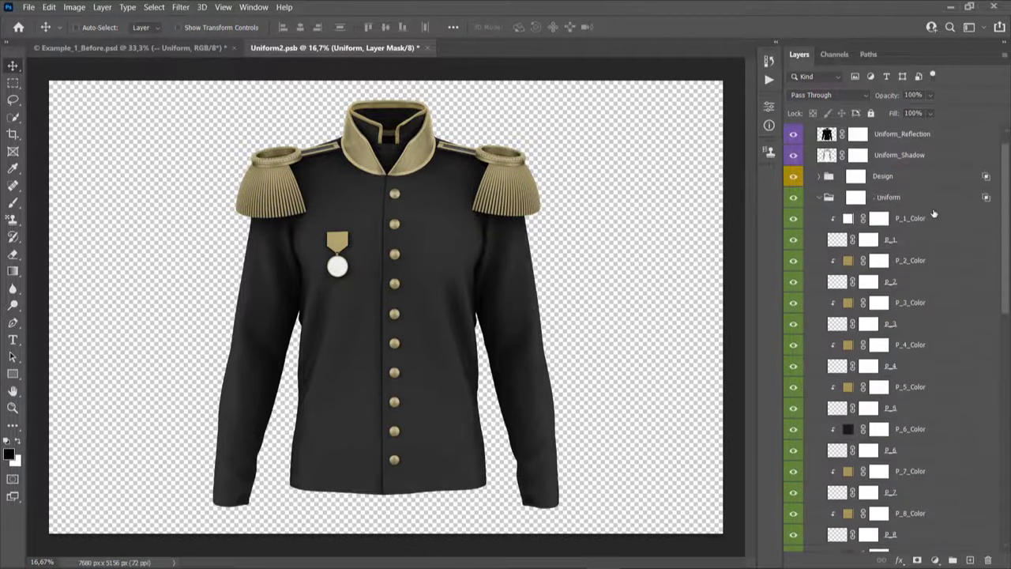
scroll(933, 241, up, 2)
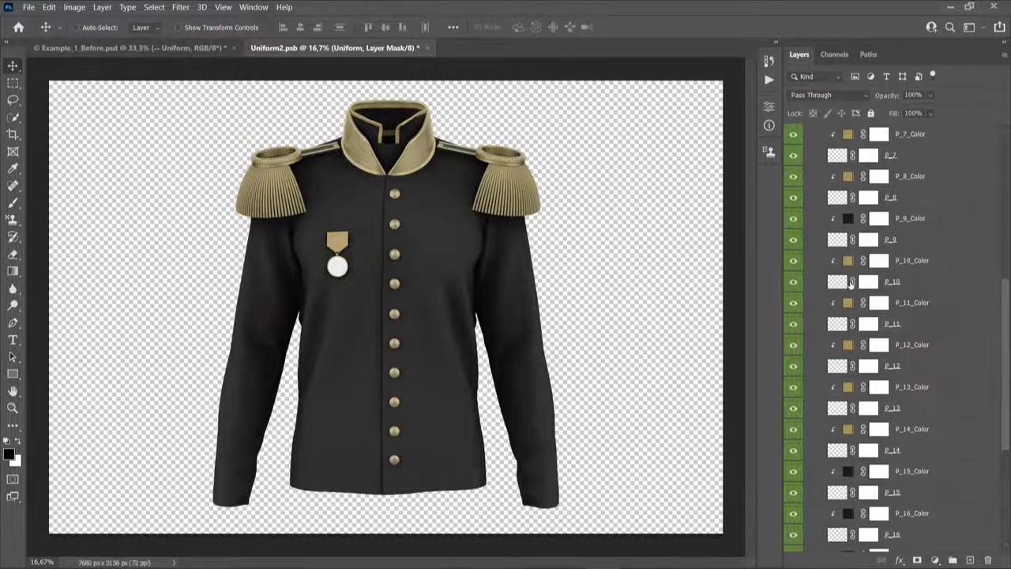
scroll(845, 286, down, 2)
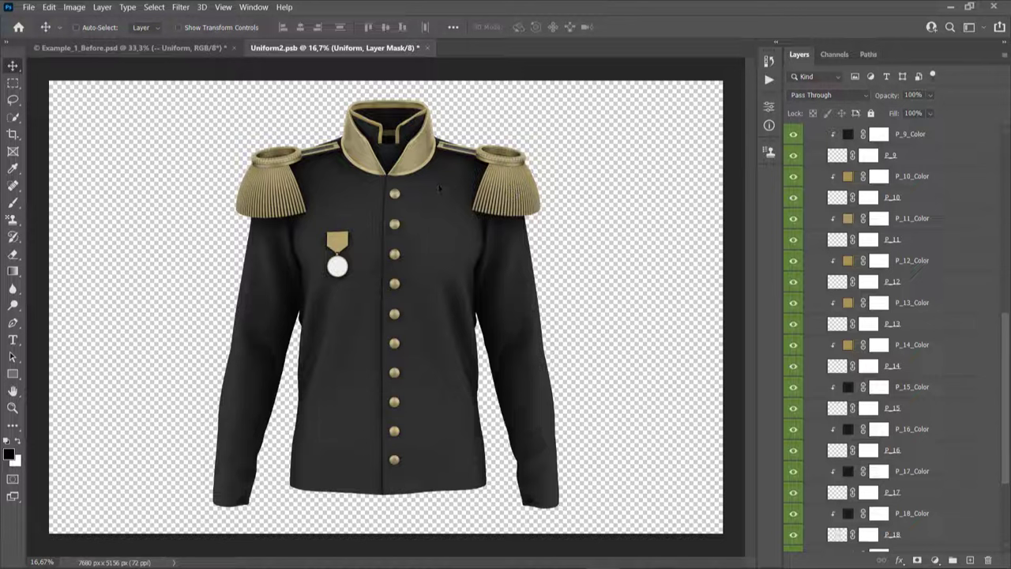
- Try different colours on the P_19_Color fill layer and cancel the colour change
scroll(918, 259, down, 3)
click(840, 417)
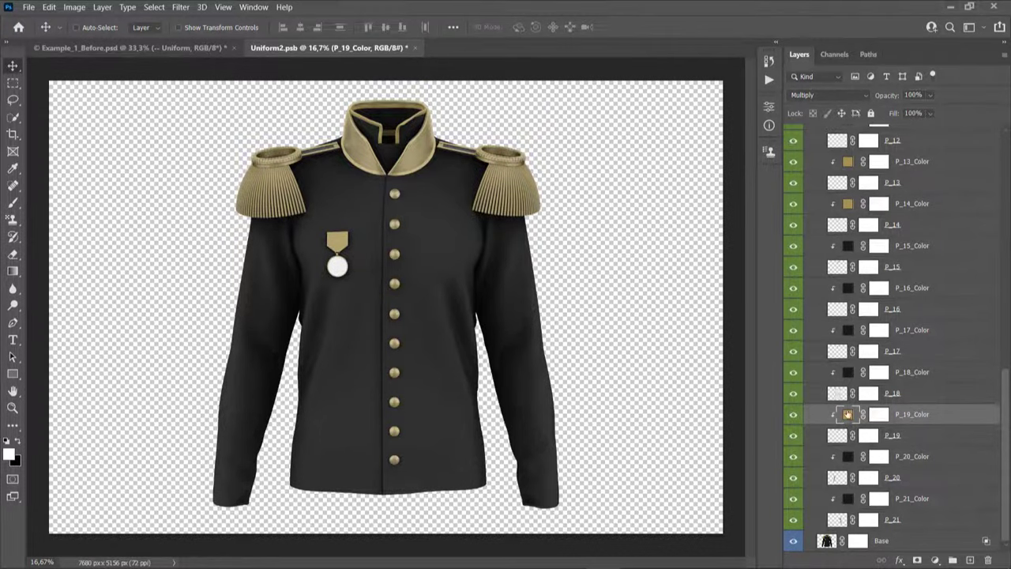
drag(733, 173, 768, 141)
drag(789, 199, 783, 293)
drag(681, 210, 735, 205)
click(895, 160)
- Identify the uniform parts coloured by P_3_Color, P_4_Color, P_5_Color and P_7_Color by hiding and showing each layer
scroll(849, 320, up, 10)
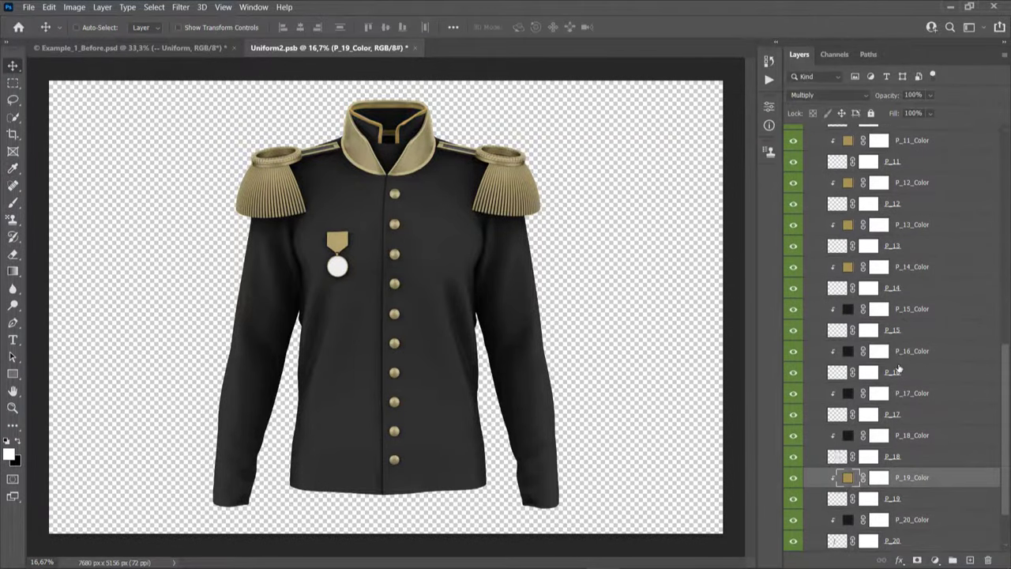
scroll(850, 320, up, 5)
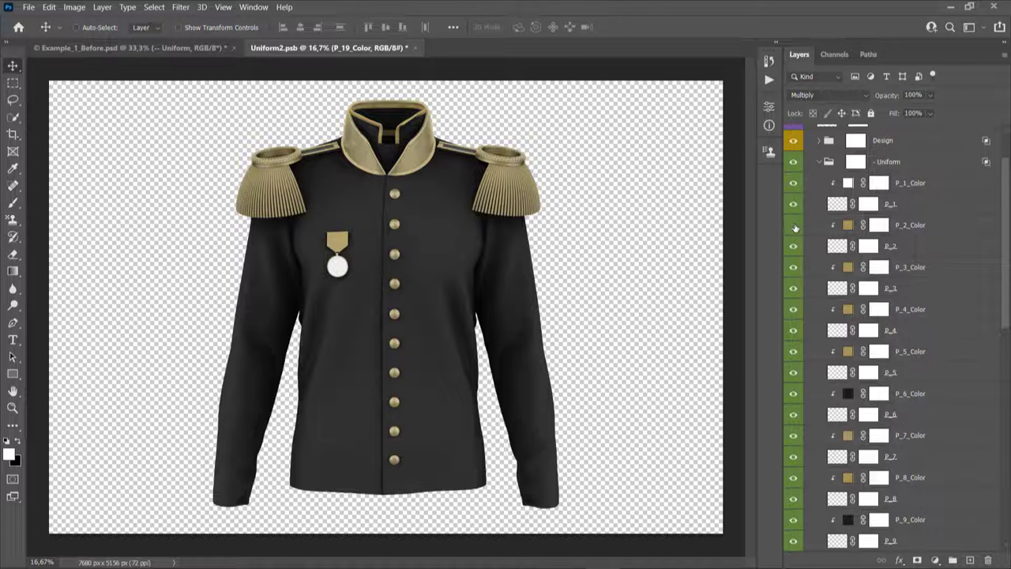
click(793, 267)
click(793, 267)
click(794, 310)
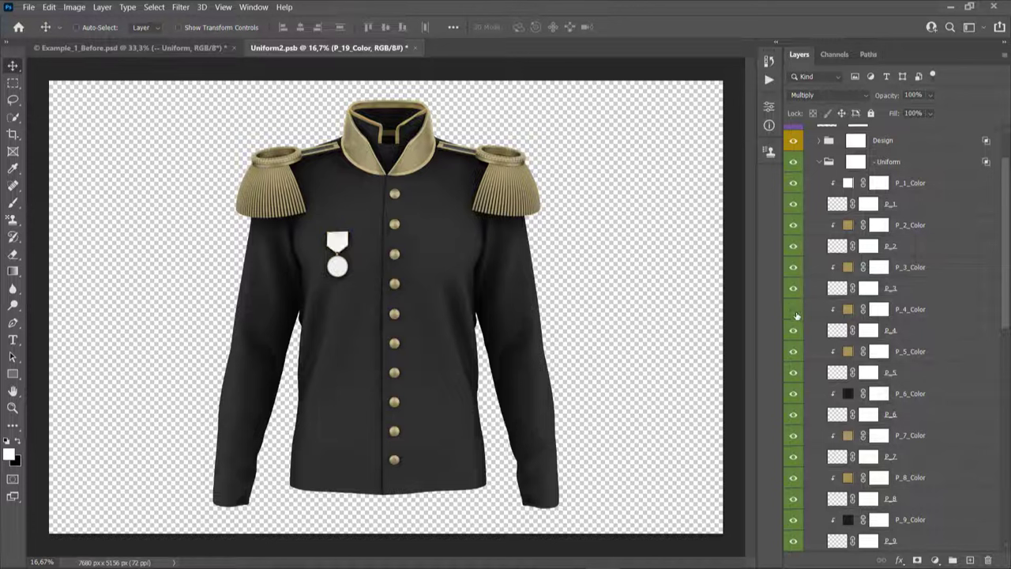
click(794, 309)
click(793, 351)
click(793, 351)
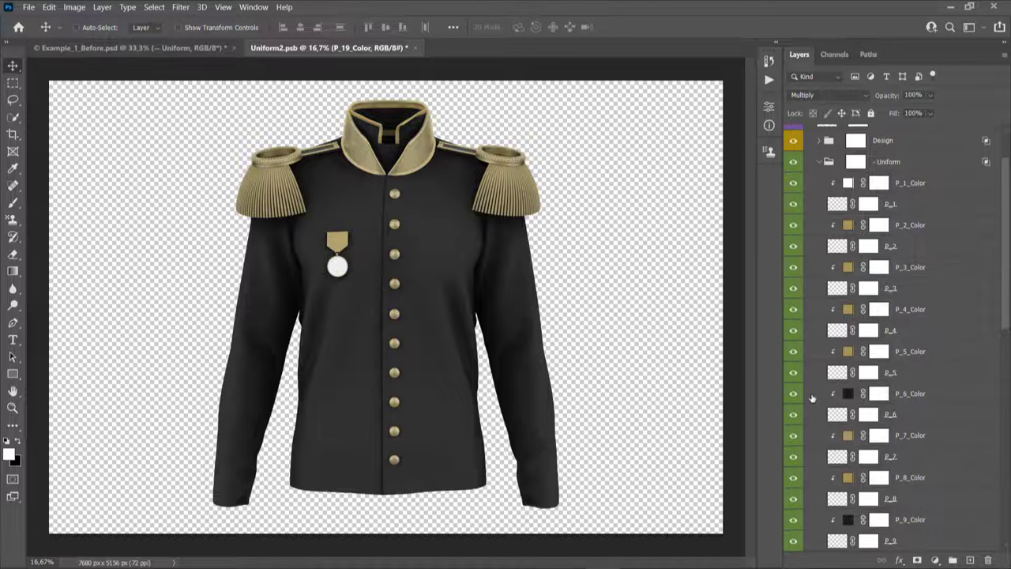
click(793, 436)
click(793, 435)
- Identify the uniform parts coloured by P_7_Color through P_11_Color by hiding and showing each layer
scroll(861, 308, down, 3)
scroll(861, 303, down, 1)
click(847, 289)
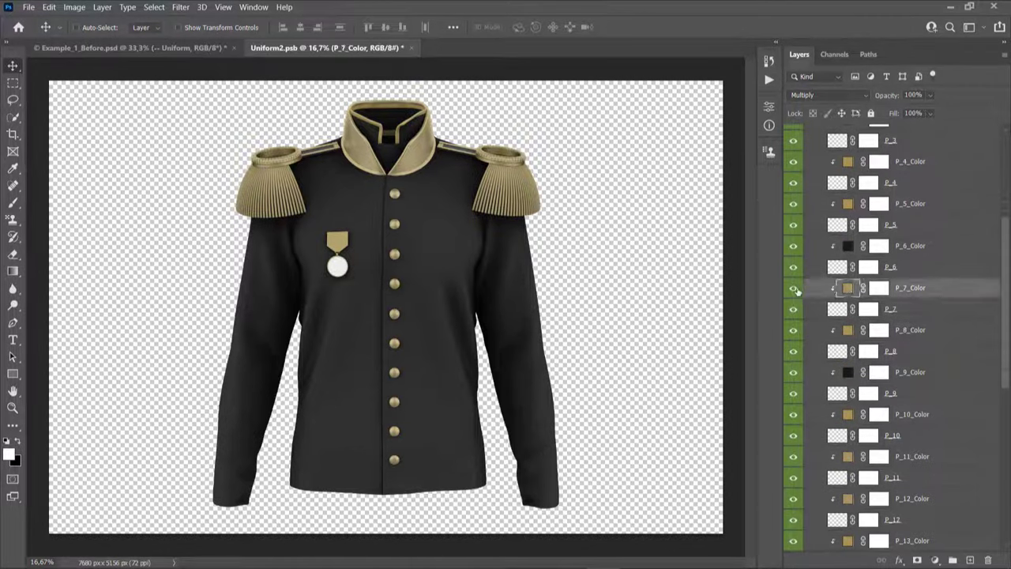
click(793, 287)
click(793, 288)
click(793, 330)
click(793, 330)
click(794, 373)
click(794, 373)
click(793, 414)
click(793, 414)
click(793, 414)
click(793, 456)
click(793, 456)
scroll(940, 378, down, 9)
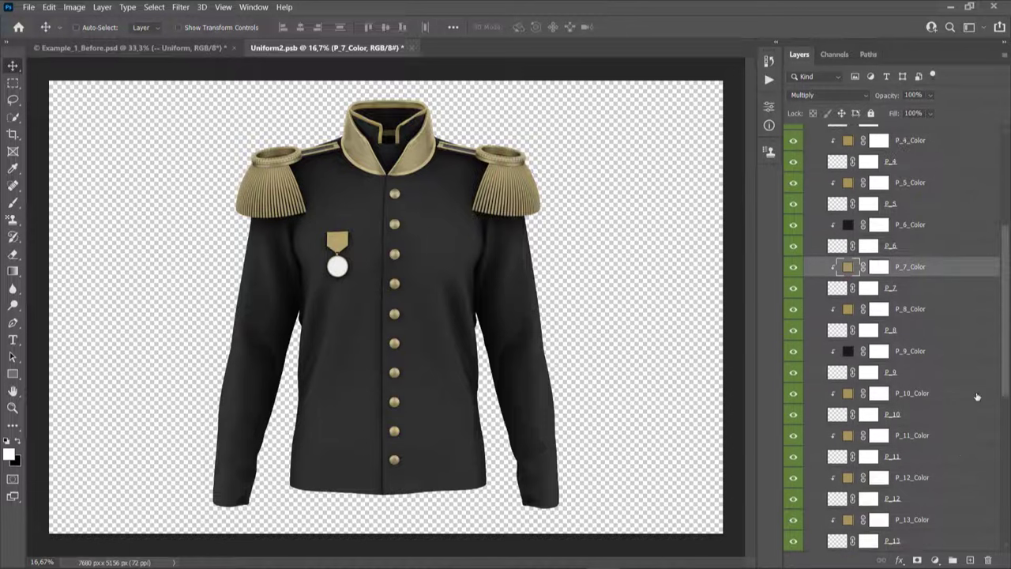
- Hide and show P_17_Color, P_18_Color and P_16_Color to find the colour layer of the inner collar area
scroll(940, 376, down, 8)
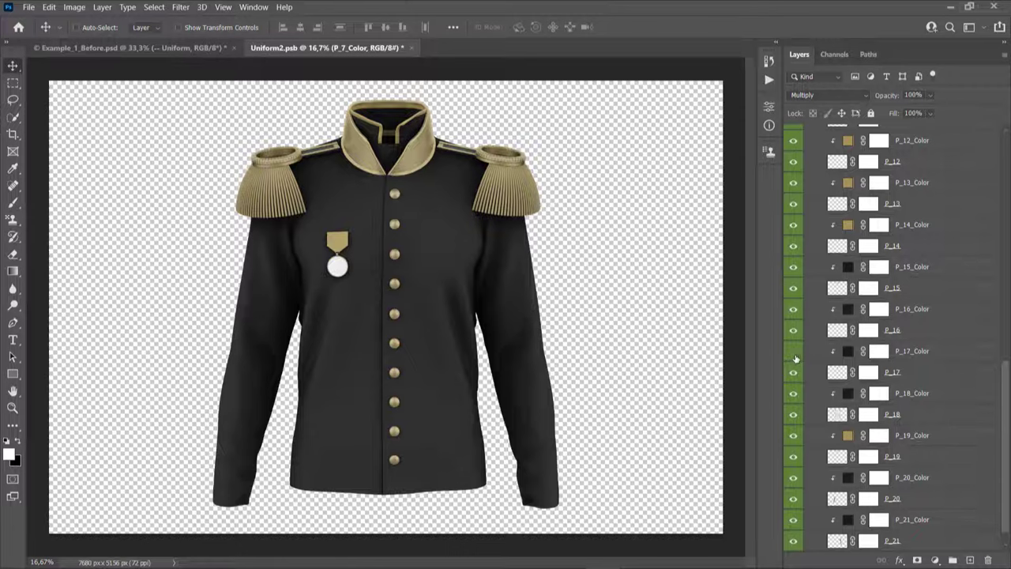
click(795, 359)
click(794, 356)
click(793, 392)
click(794, 393)
click(793, 311)
click(794, 314)
- Set the P_16_Color fill to white (ffffff) and collapse the - Uniform group
double_click(848, 309)
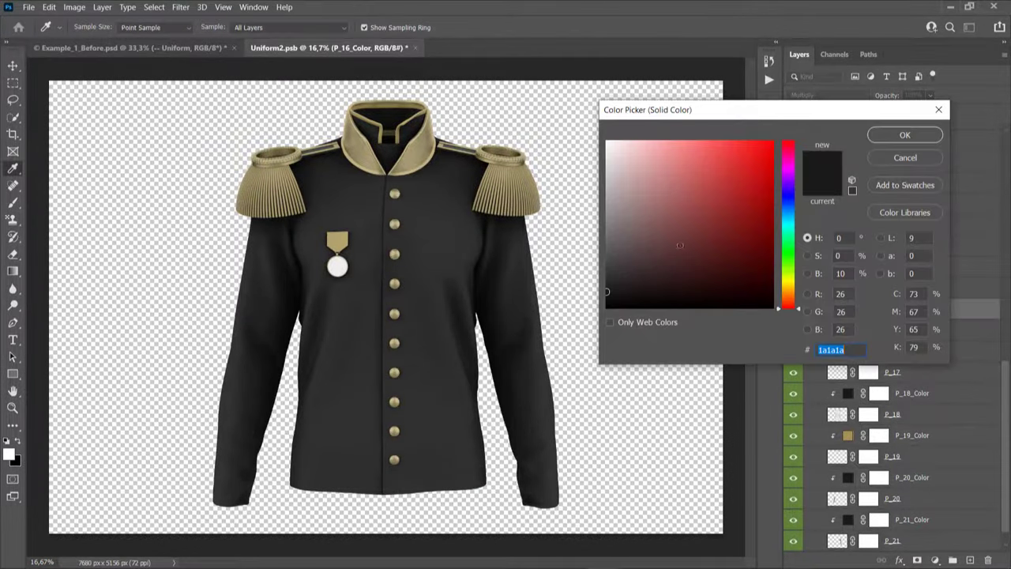
text(ffffff)
click(905, 136)
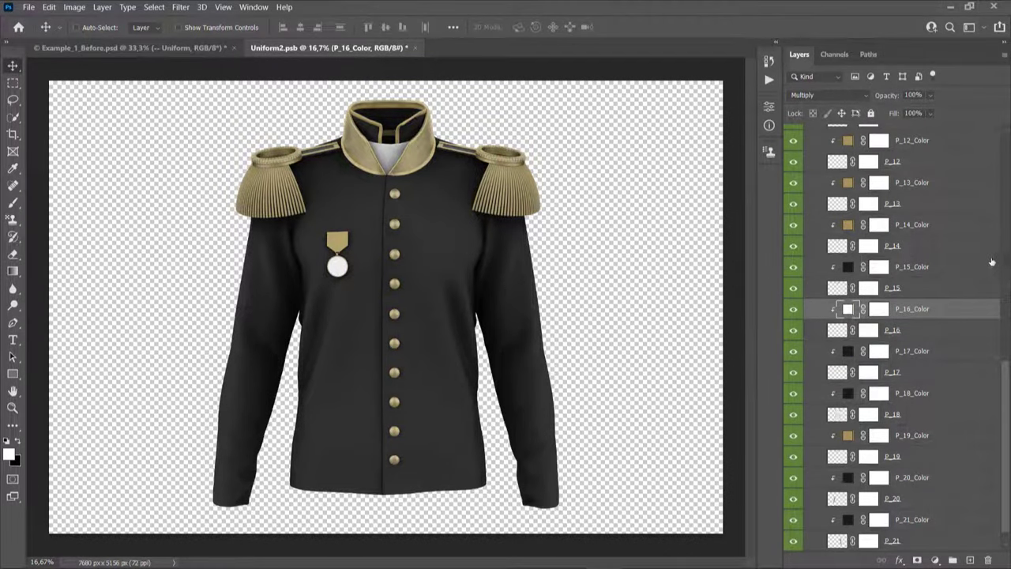
scroll(917, 355, up, 10)
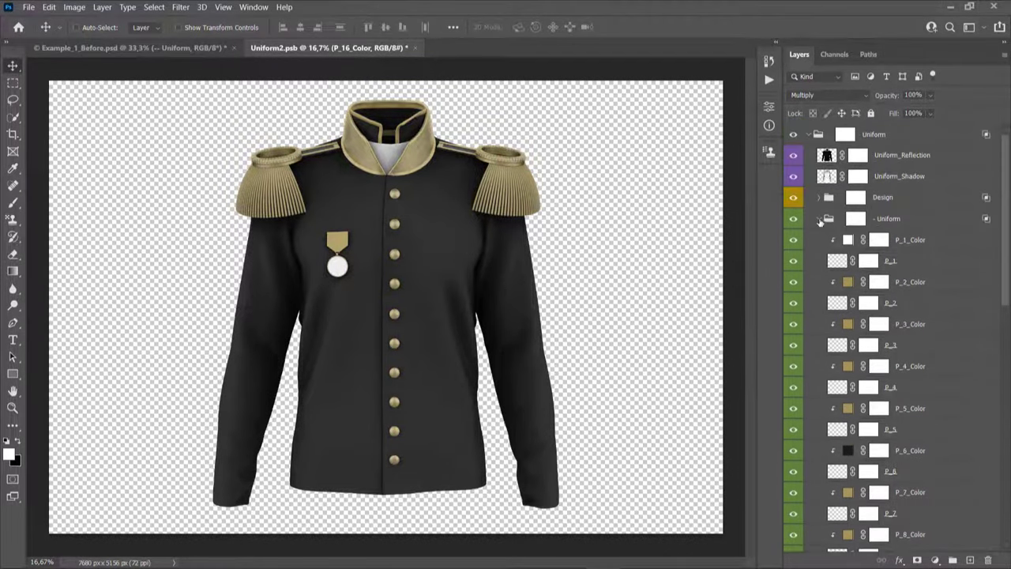
click(820, 220)
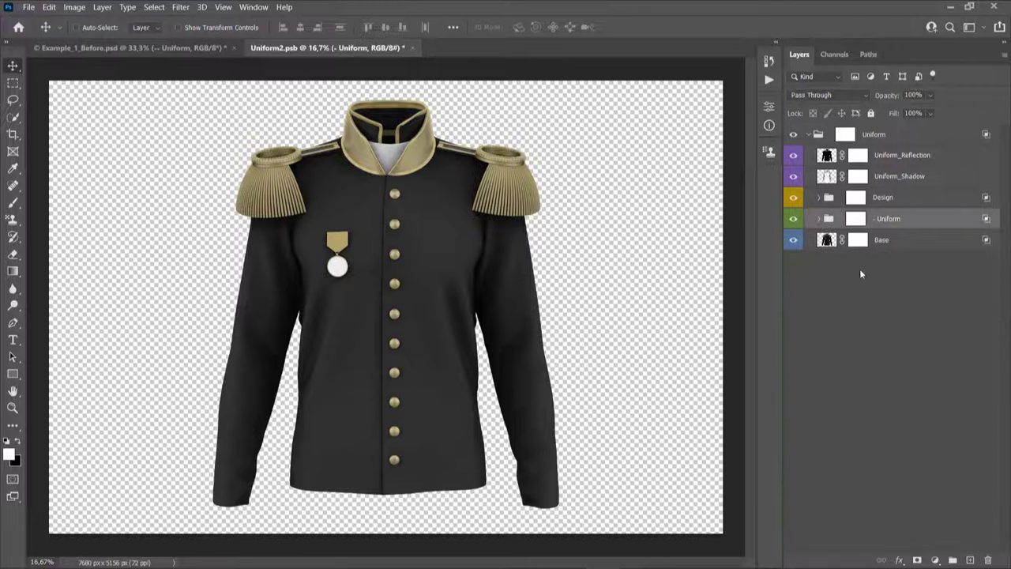
- Compare the uniform with the Uniform_Reflection and Uniform_Shadow layers hidden and visible
click(891, 158)
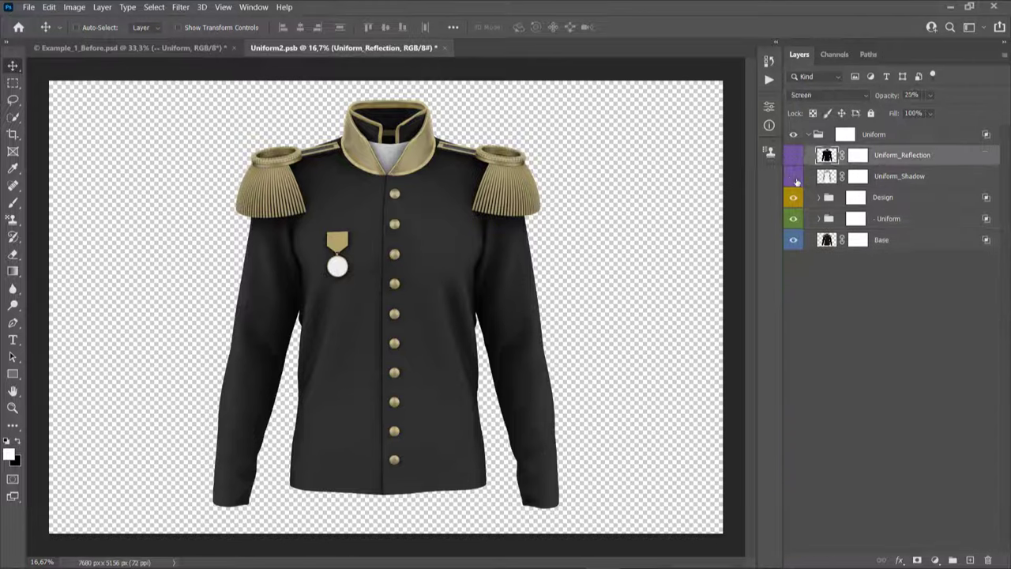
click(792, 155)
click(792, 155)
click(792, 156)
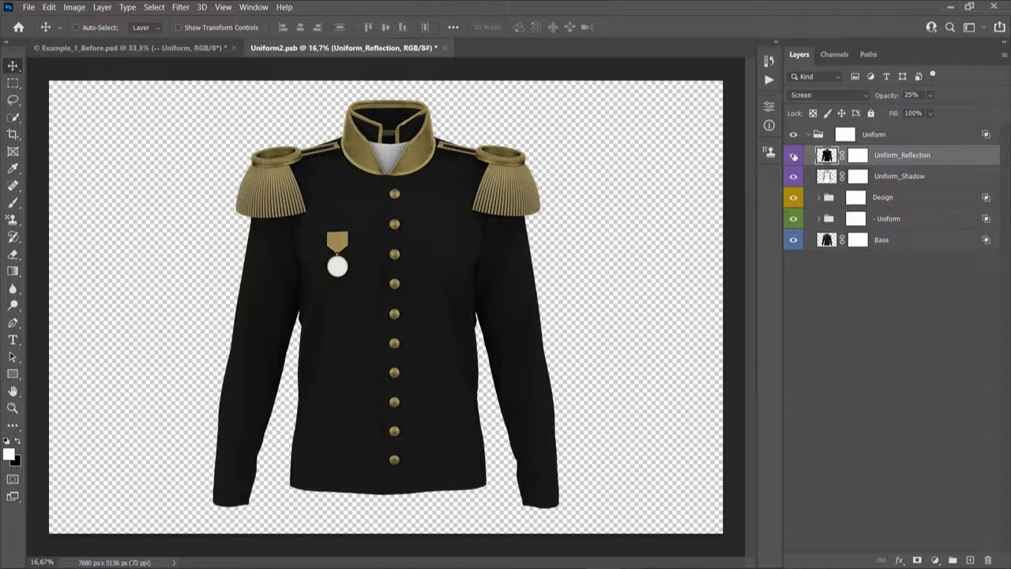
click(793, 155)
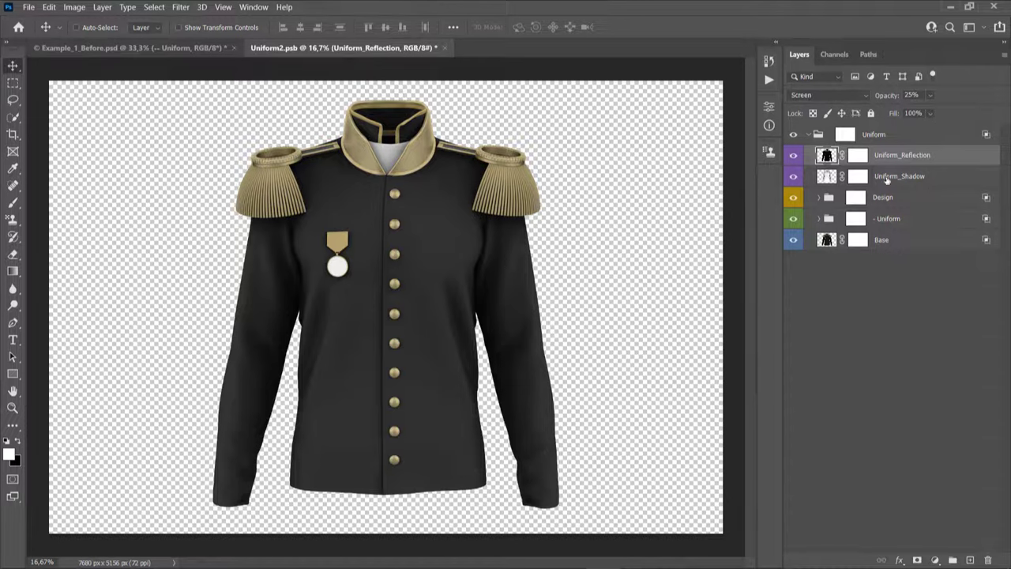
- Expand the Design group and open the contents of the Your Design Goes Here smart object
click(887, 176)
click(894, 156)
click(913, 202)
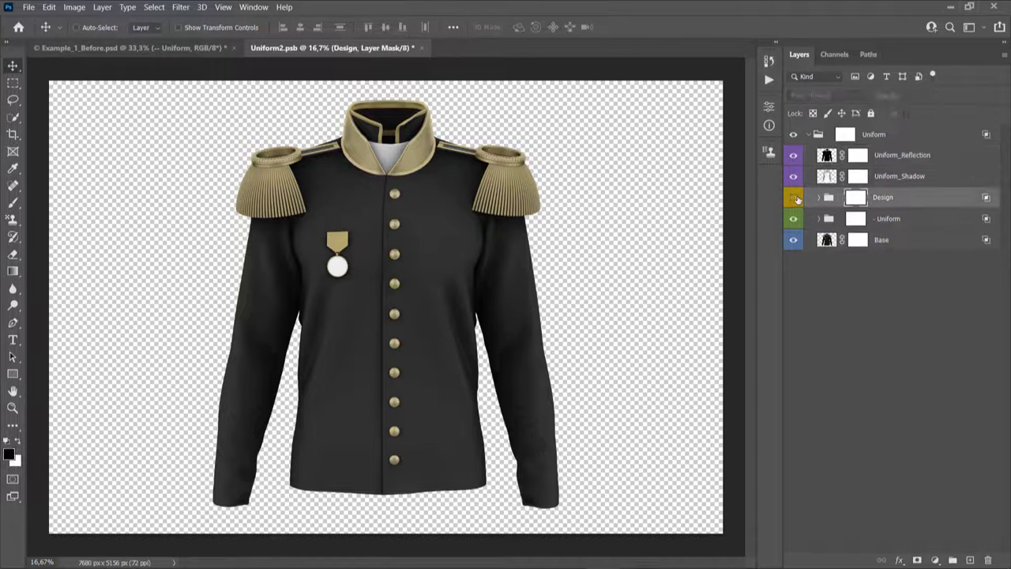
click(819, 198)
click(912, 219)
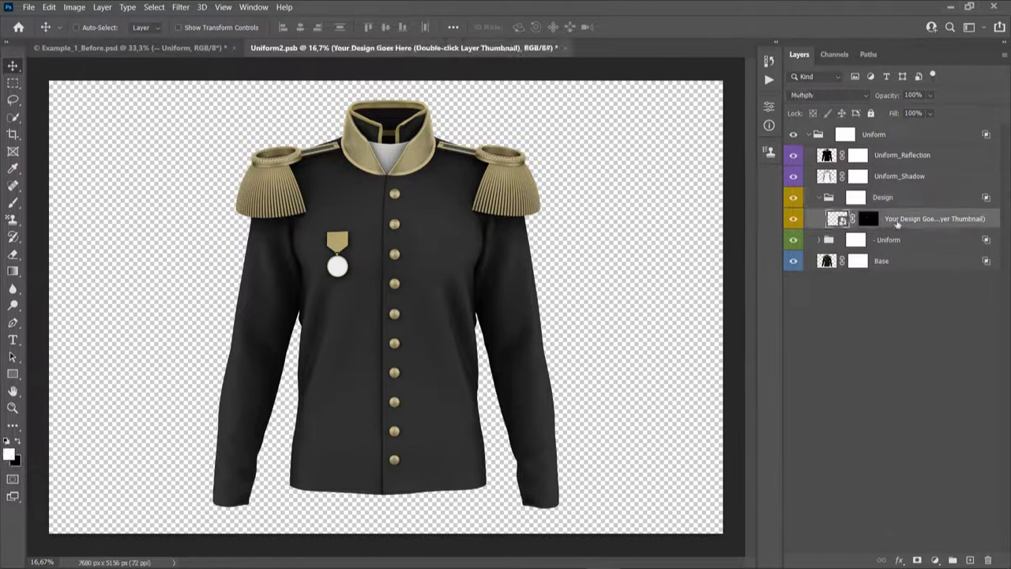
double_click(913, 219)
drag(893, 219, 991, 222)
key(Return)
double_click(840, 221)
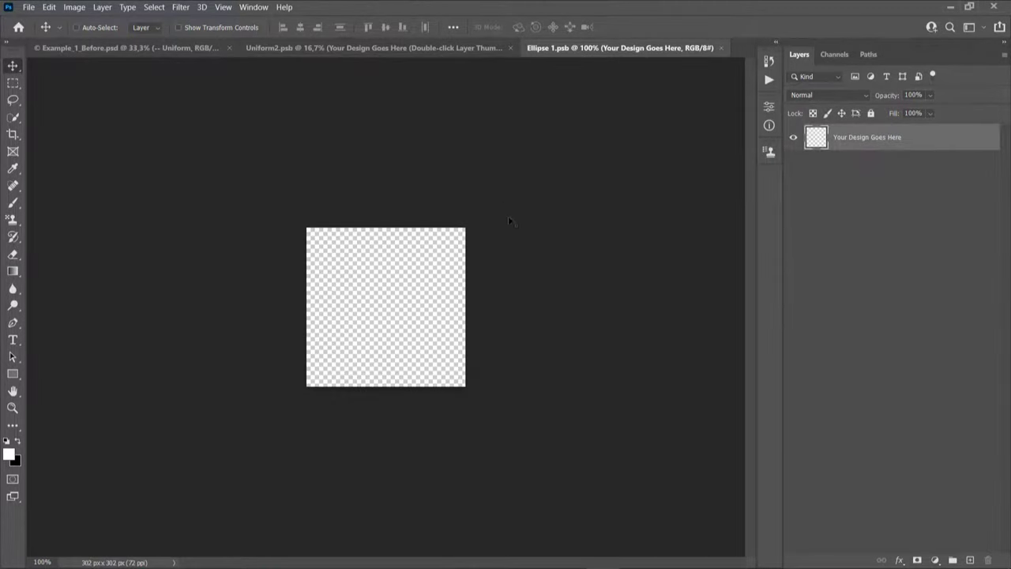
- Examine the medal's white disc in Uniform2.psb and return to Ellipse 1.psb
scroll(405, 255, up, 2)
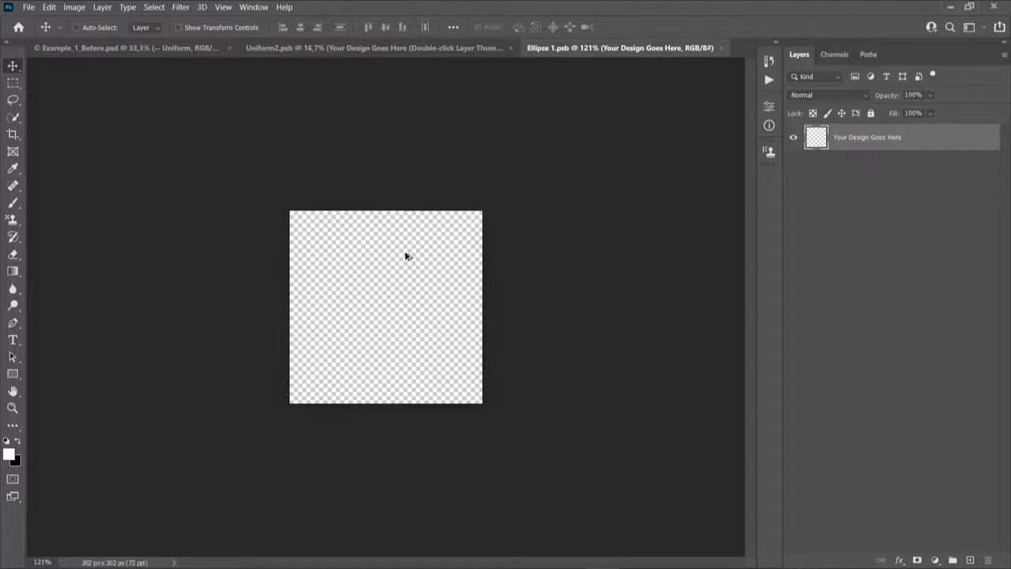
click(435, 49)
scroll(337, 266, up, 3)
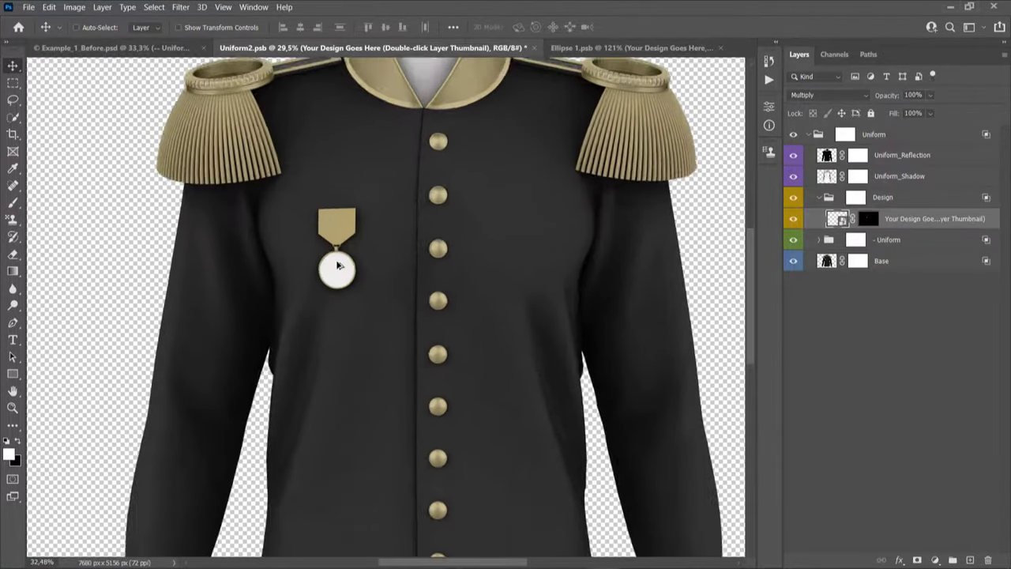
scroll(337, 265, up, 1)
scroll(337, 265, down, 5)
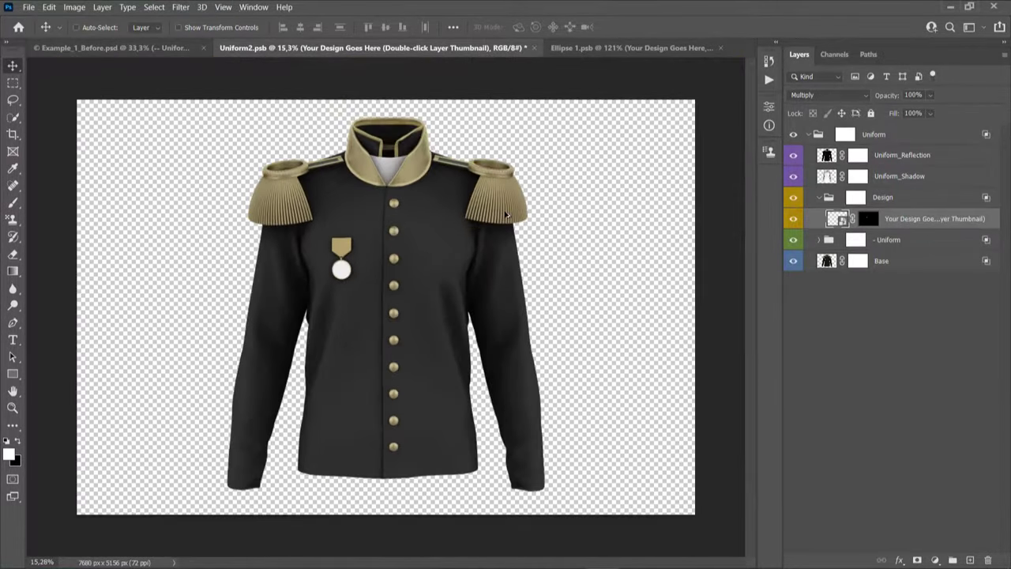
click(621, 48)
- Fill the Your Design Goes Here layer with the gold paw print custom pattern
click(49, 7)
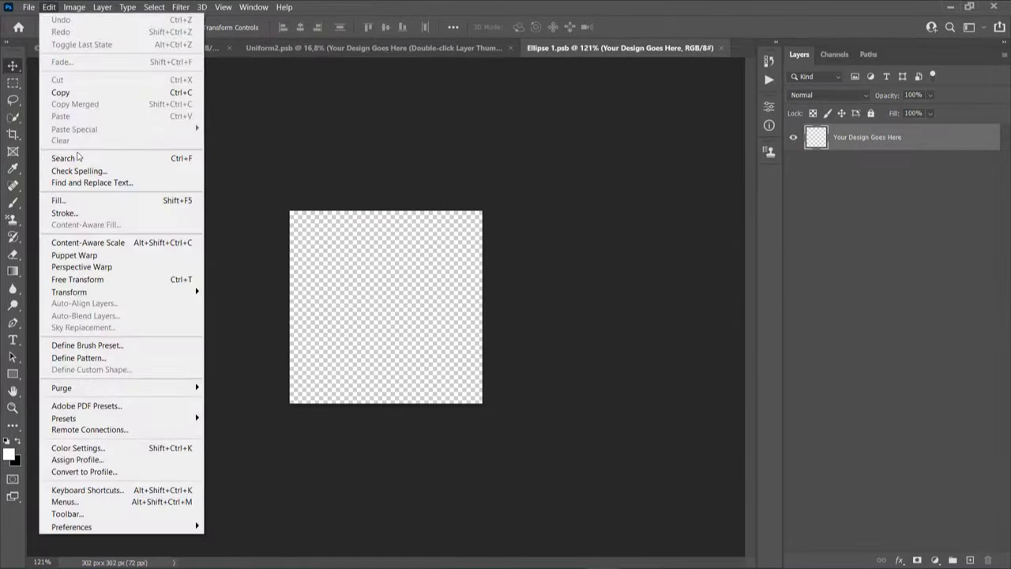
click(74, 200)
click(524, 137)
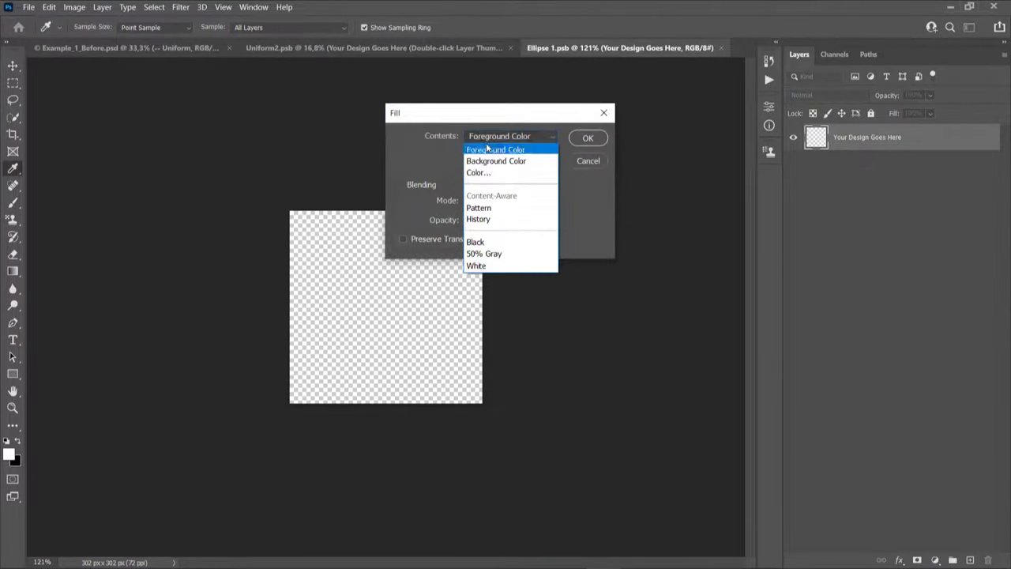
click(478, 207)
click(488, 199)
click(411, 314)
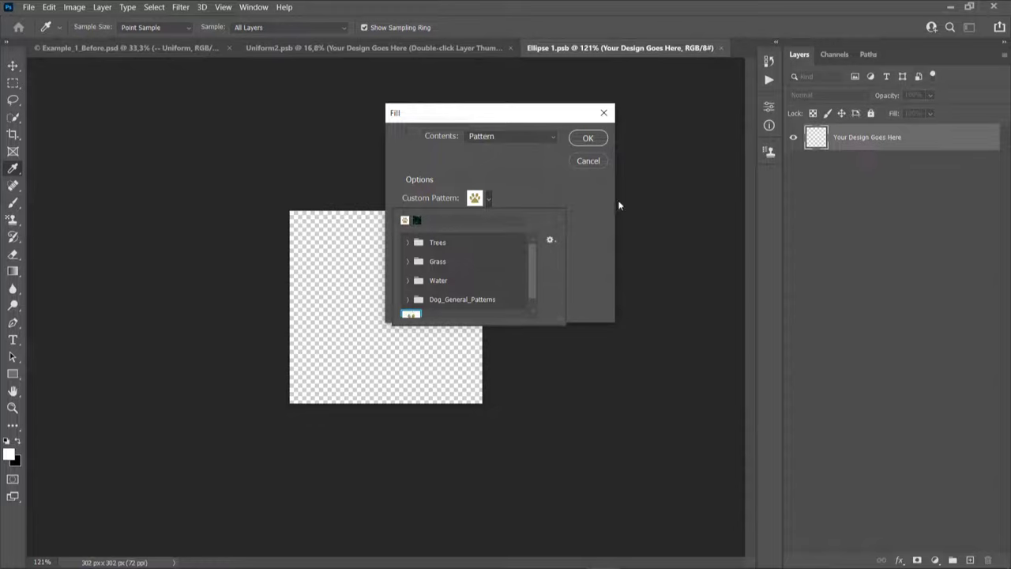
click(589, 138)
key(v)
scroll(415, 261, up, 1)
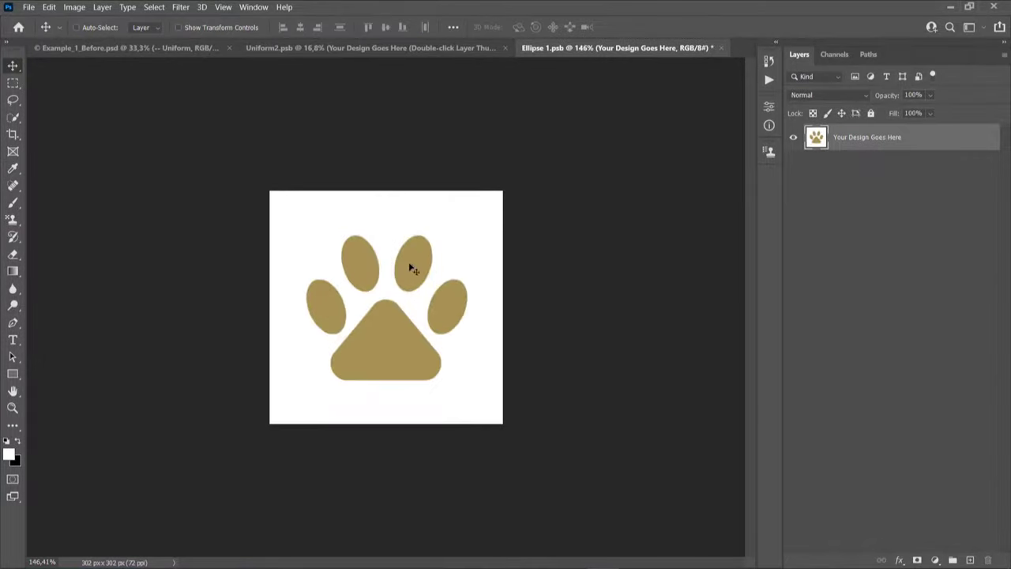
key(z)
alt+click(384, 226)
key(v)
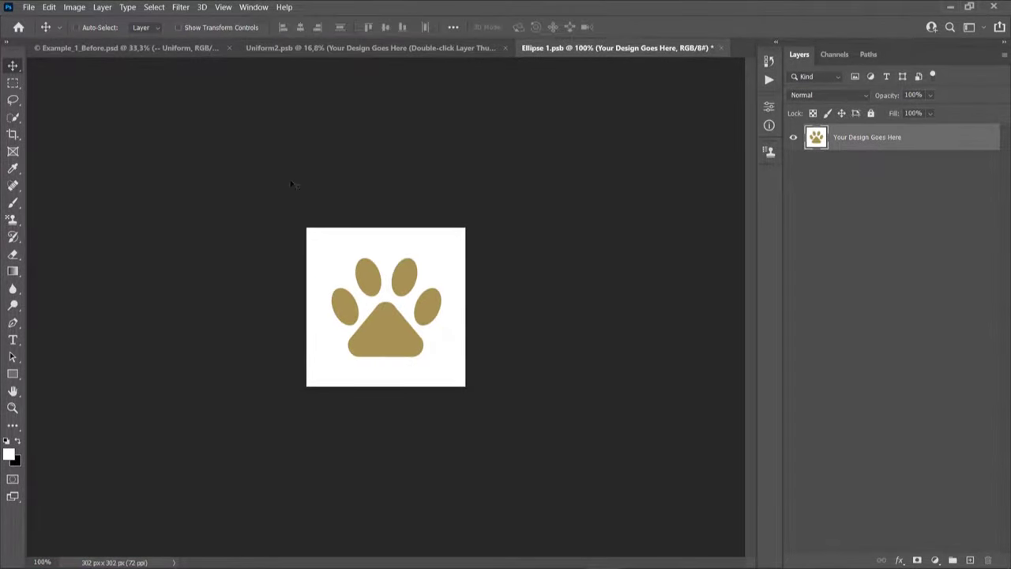
- Save the paw design in Ellipse 1.psb and close the document
click(29, 8)
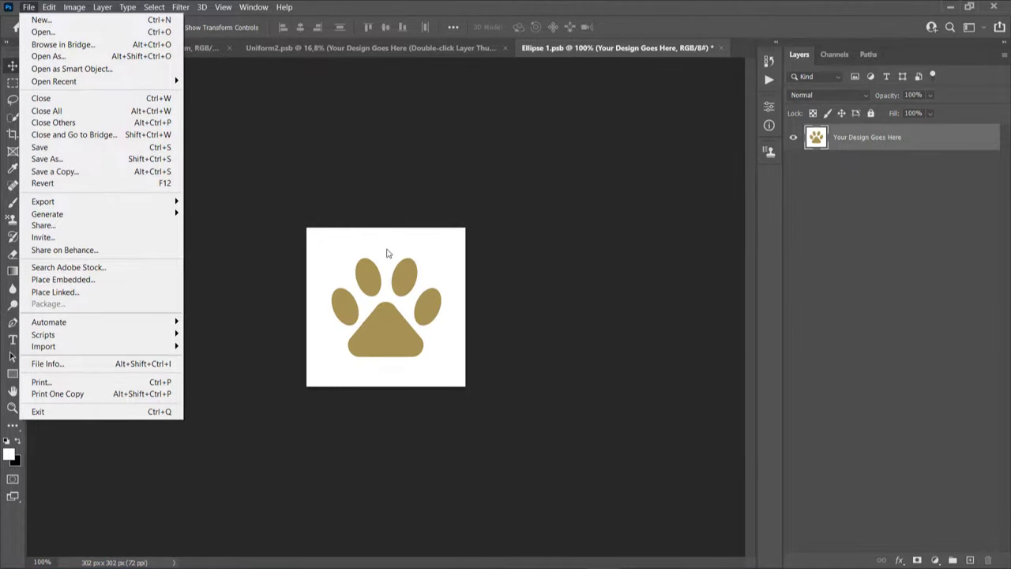
click(437, 246)
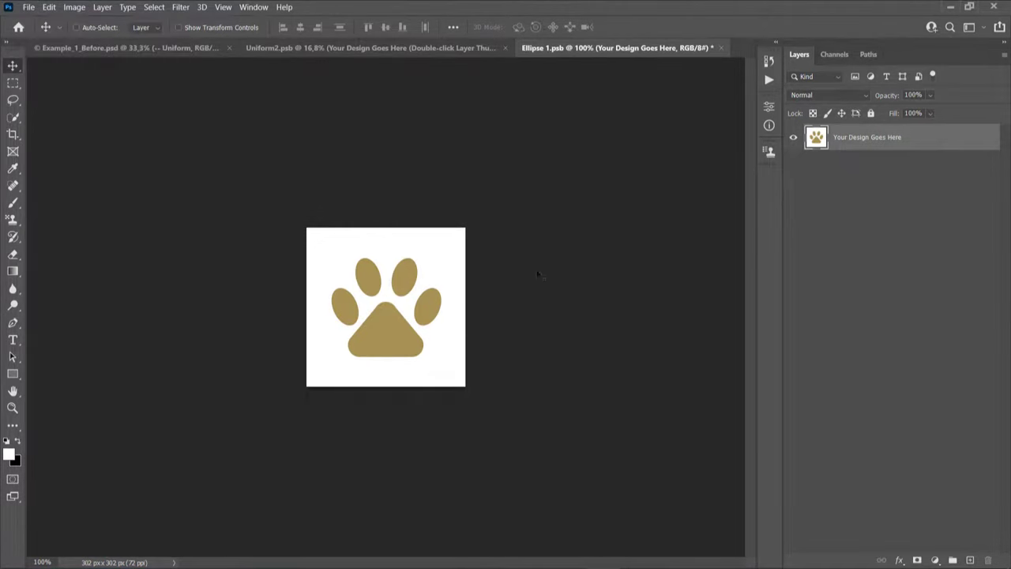
key(ctrl+s)
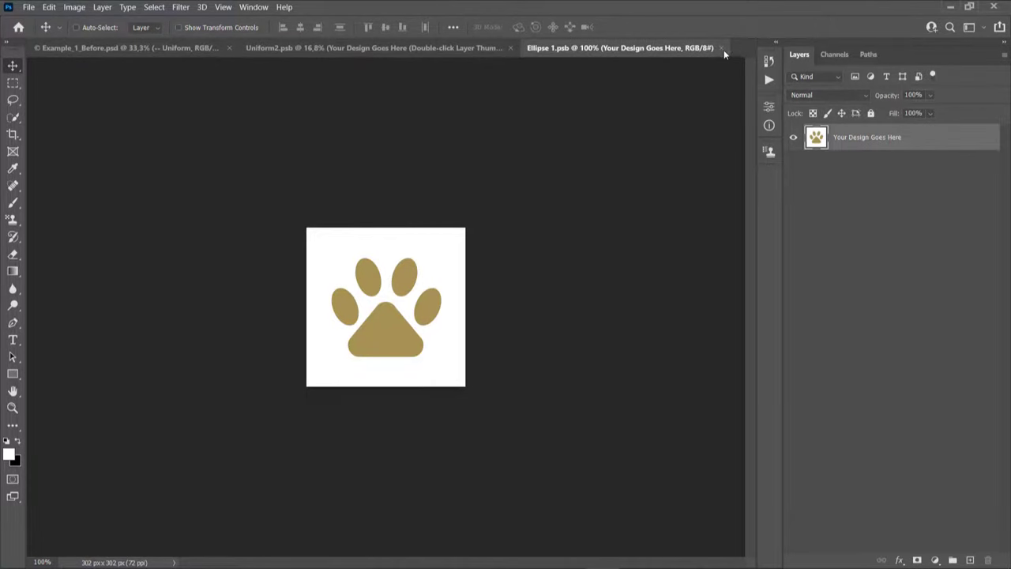
click(720, 49)
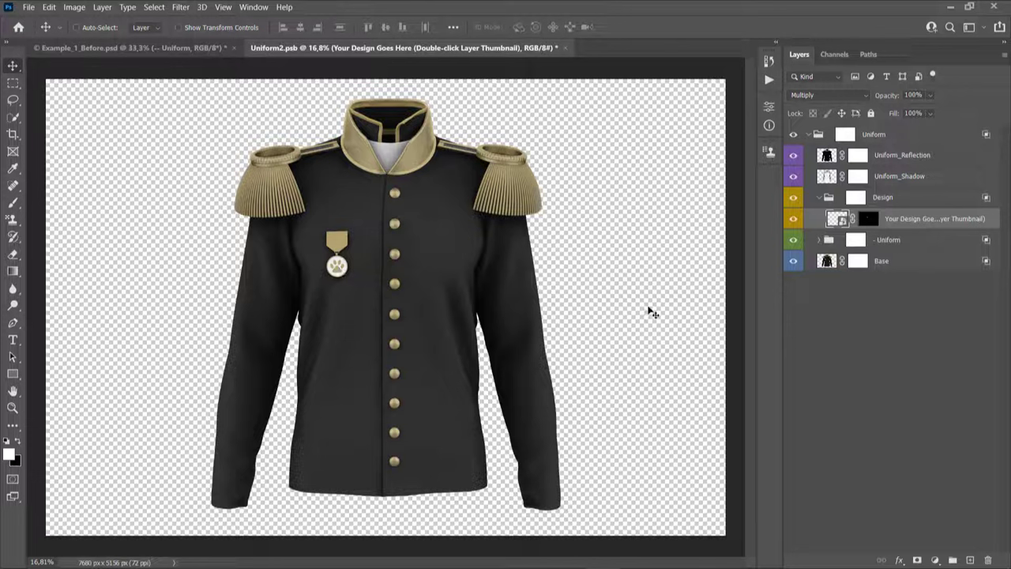
- Collapse the Uniform group with its subgroups, then save and close Uniform2.psb
ctrl+click(808, 134)
click(809, 134)
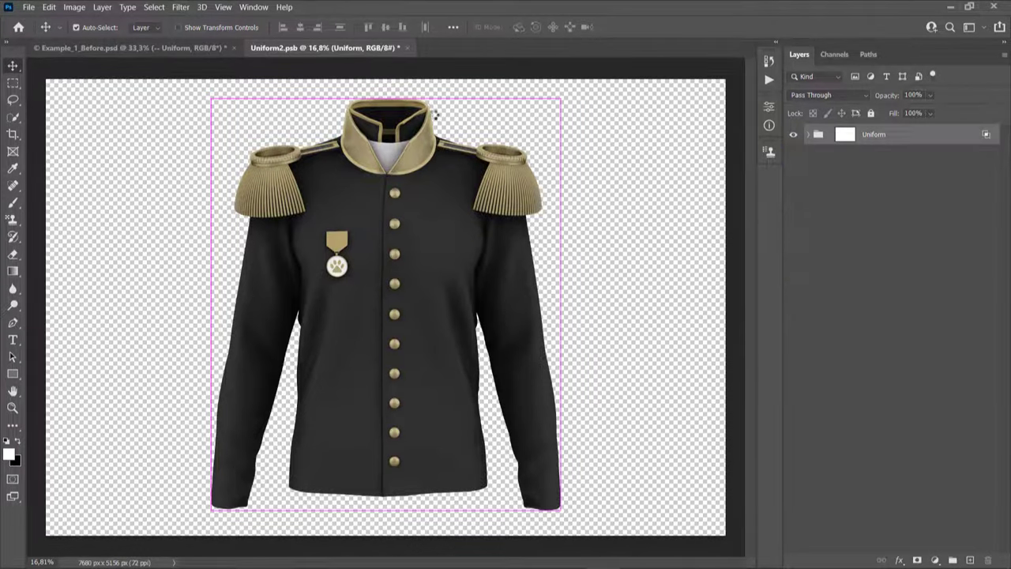
key(ctrl+s)
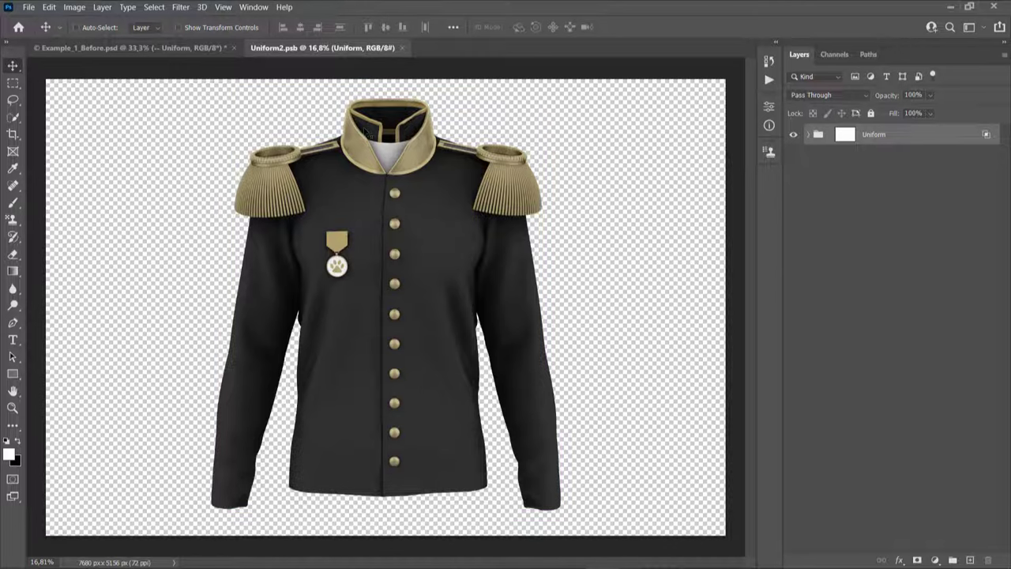
click(402, 47)
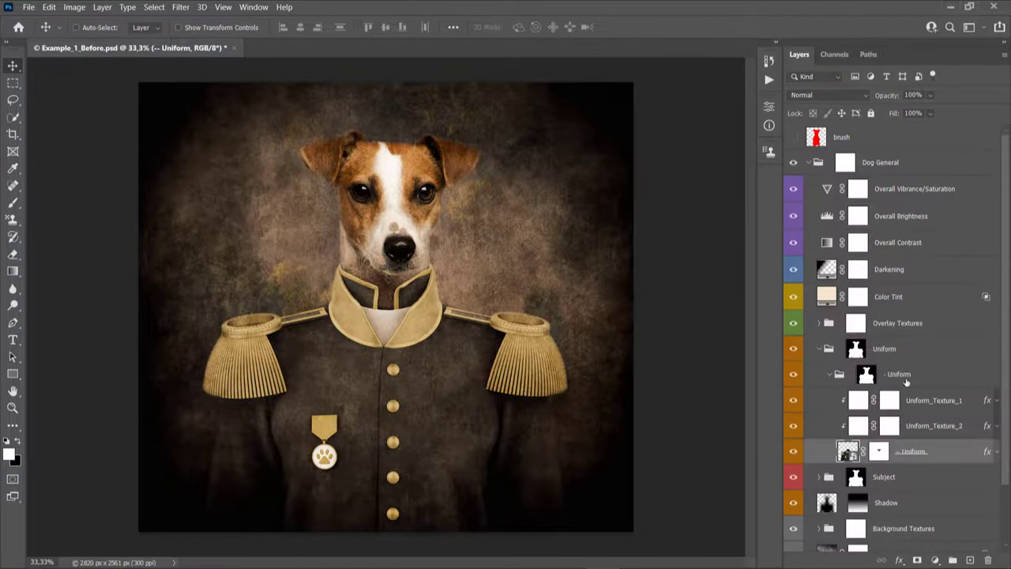
- Collapse the Dog General layer group with its subgroups and play the Painting action from the Dog General set
scroll(906, 383, down, 1)
scroll(906, 383, up, 1)
ctrl+click(808, 162)
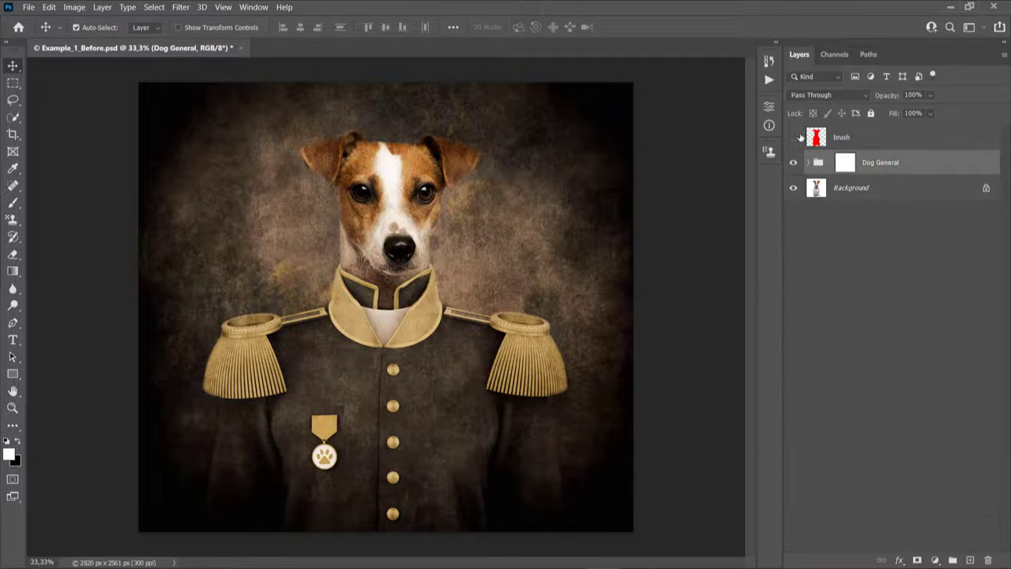
click(770, 80)
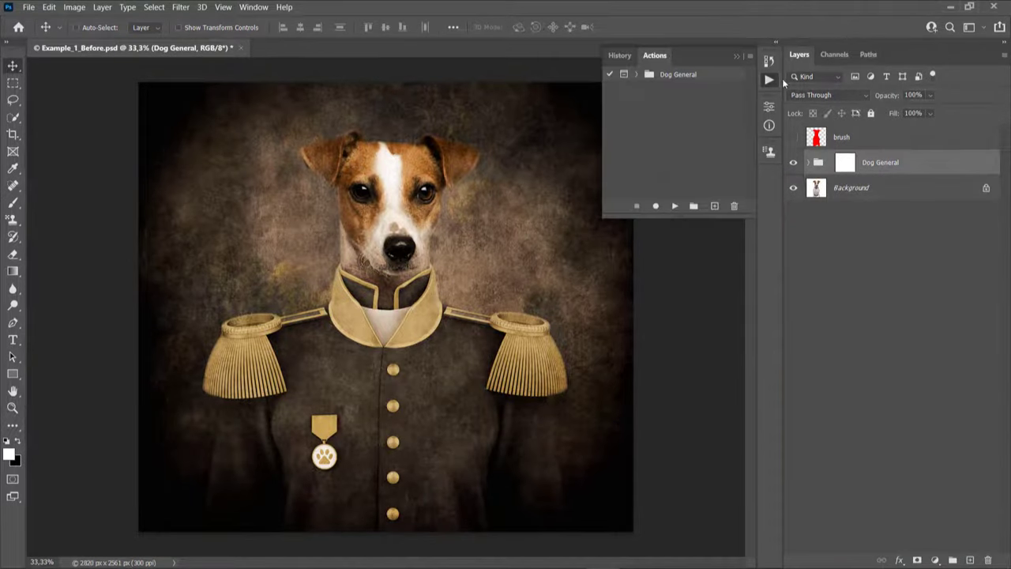
click(636, 75)
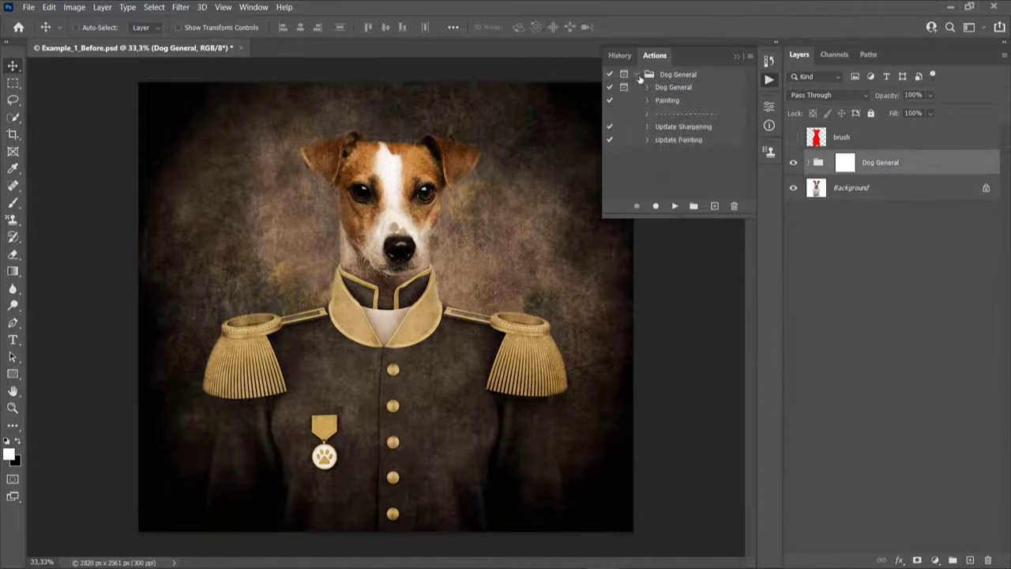
click(670, 101)
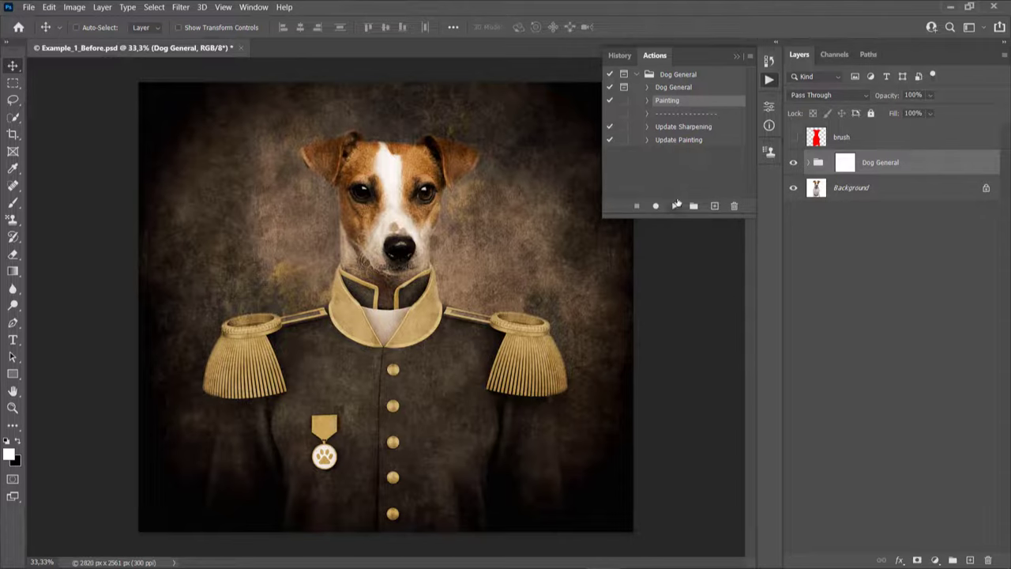
click(674, 207)
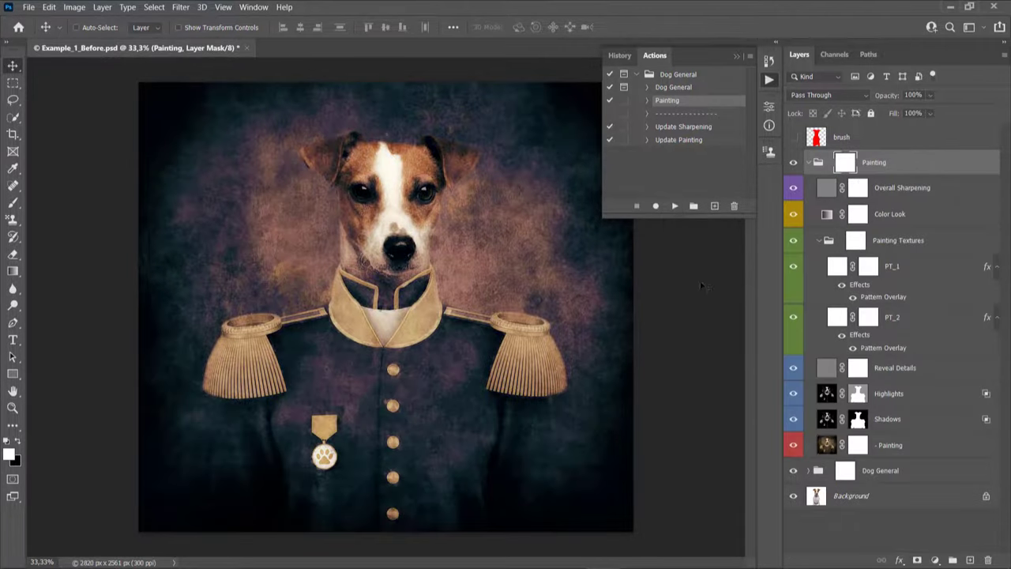
- Collapse the Painting layer group and the Dog General action set, and put the Actions list away
click(809, 162)
click(637, 74)
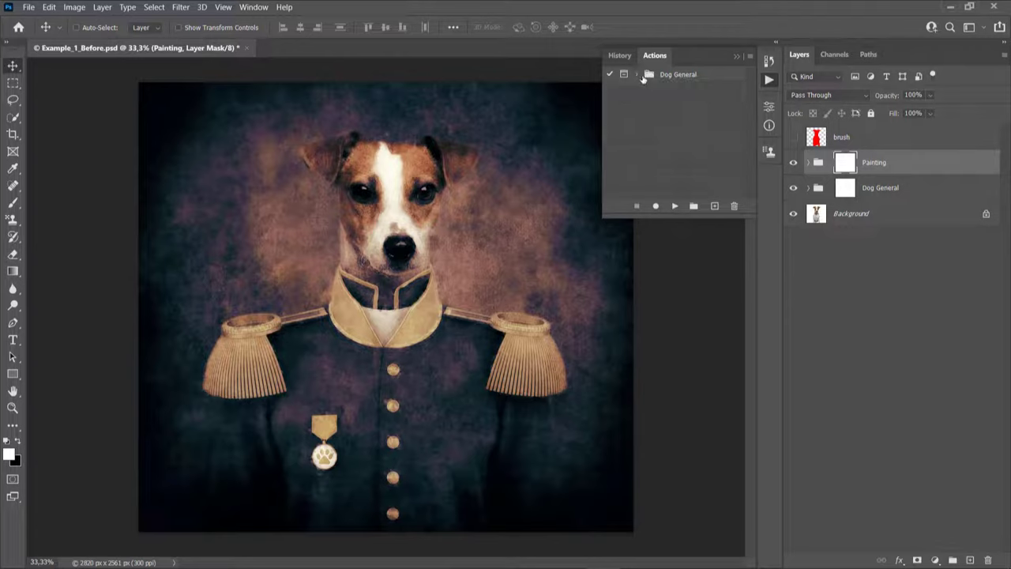
click(737, 57)
click(809, 162)
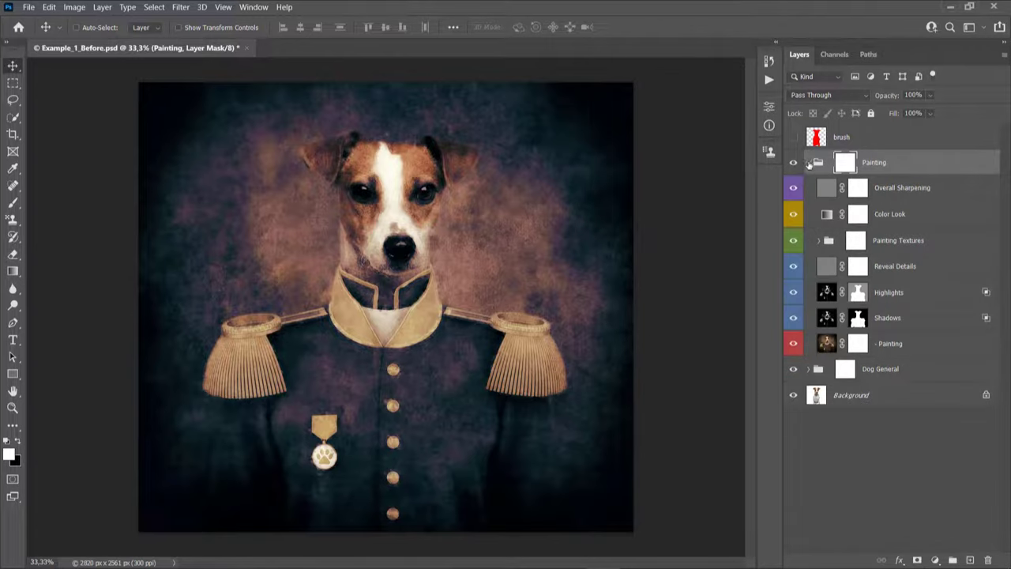
click(808, 162)
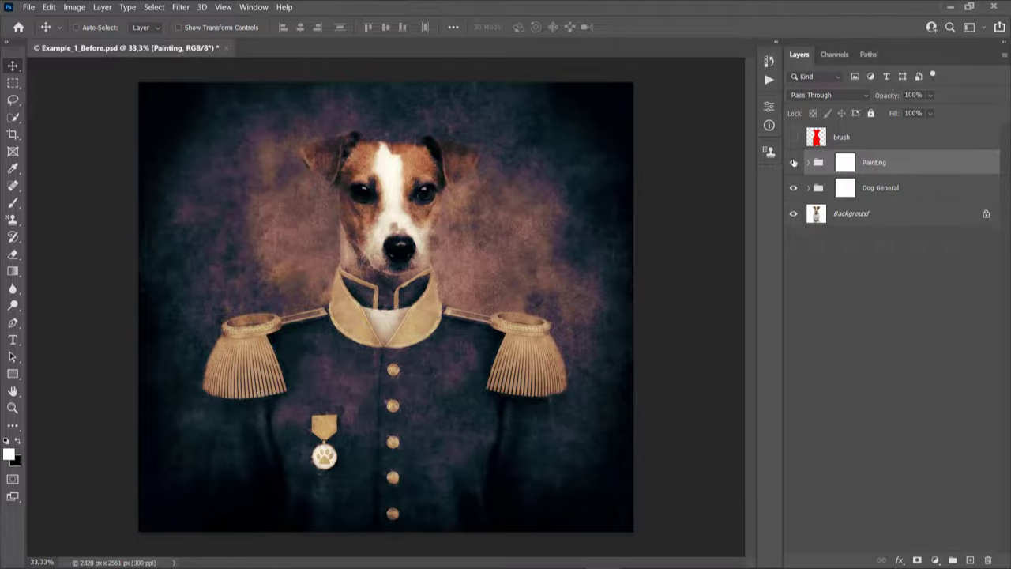
- Compare the portrait with the Painting group hidden and visible
click(794, 162)
click(794, 162)
scroll(490, 233, up, 1)
click(794, 163)
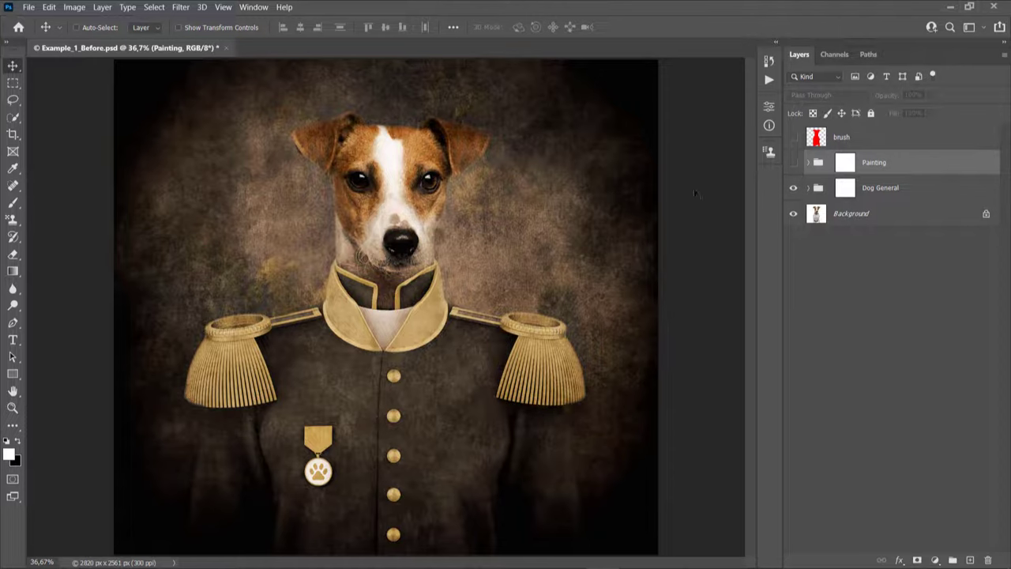
click(794, 163)
- Examine the - Painting layer's effect by hiding and showing it, trying 100% opacity and restoring 50%
click(808, 162)
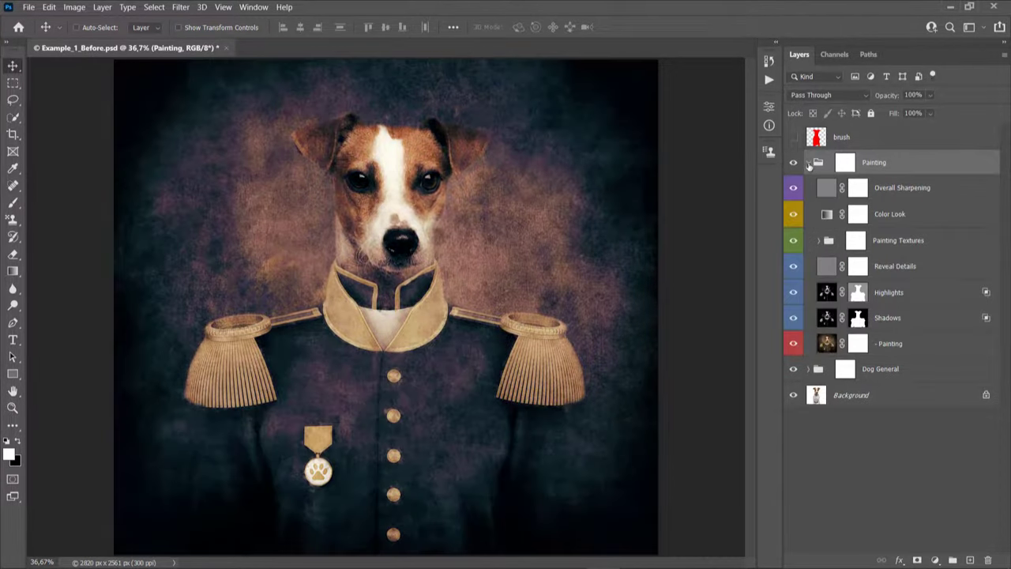
click(907, 346)
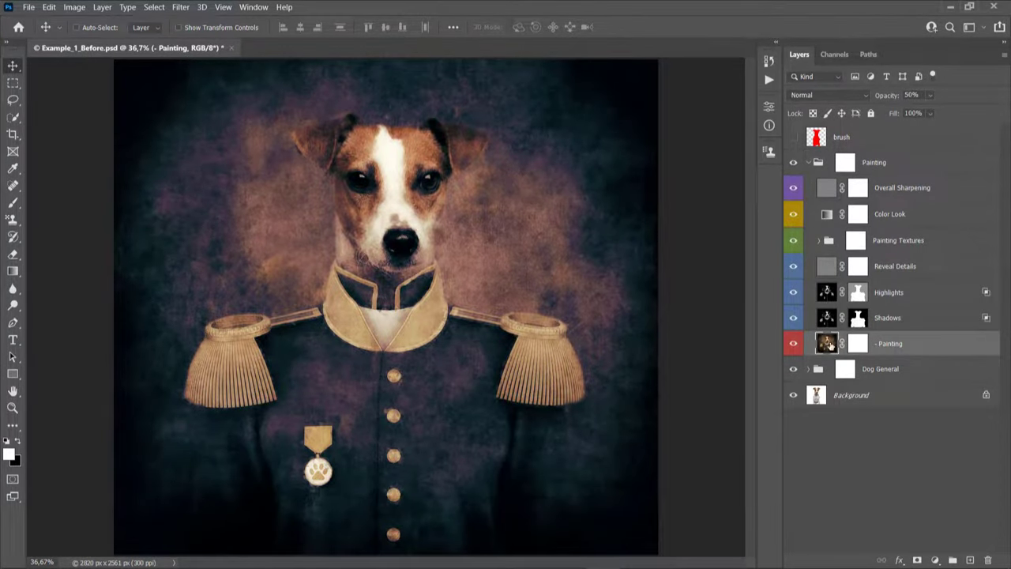
click(794, 343)
click(794, 343)
mouse_move(893, 100)
mouse_down()
mouse_move(528, 133)
mouse_move(1008, 122)
mouse_move(632, 143)
mouse_move(977, 120)
mouse_move(933, 119)
mouse_move(1008, 123)
mouse_up()
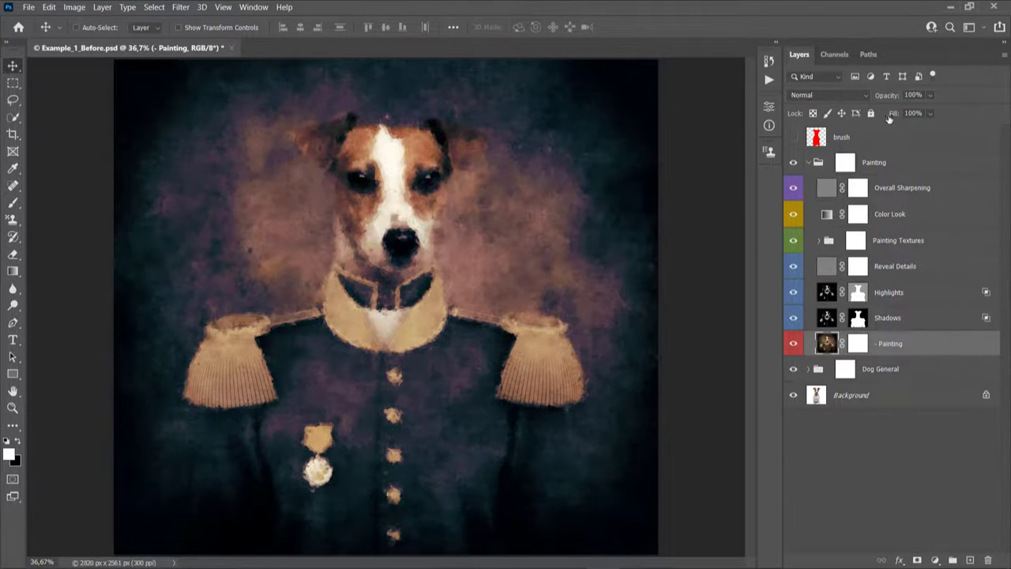
drag(895, 97, 820, 136)
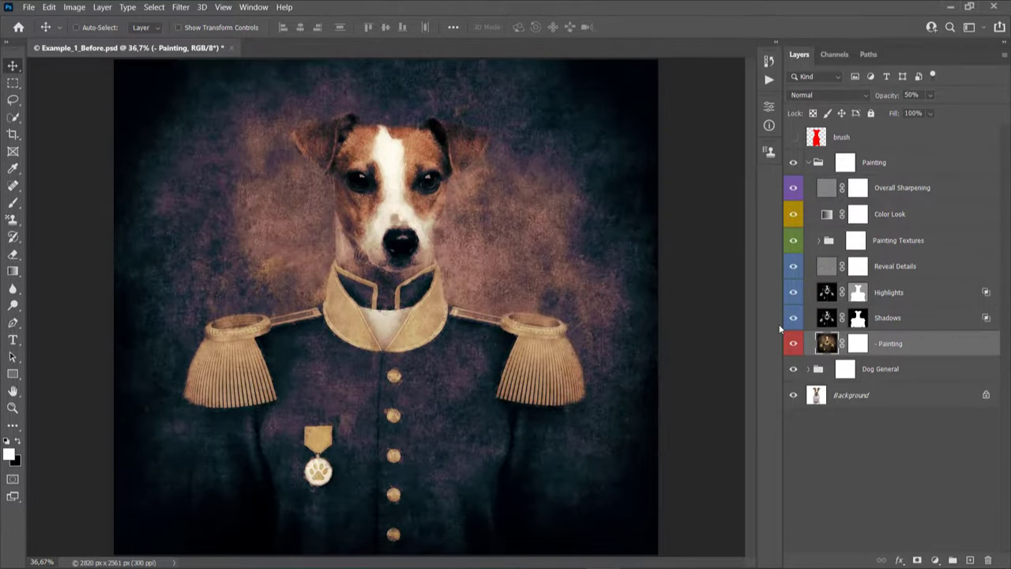
- Target the - Painting layer mask with a Soft Round brush and black as the foreground colour
scroll(428, 348, up, 2)
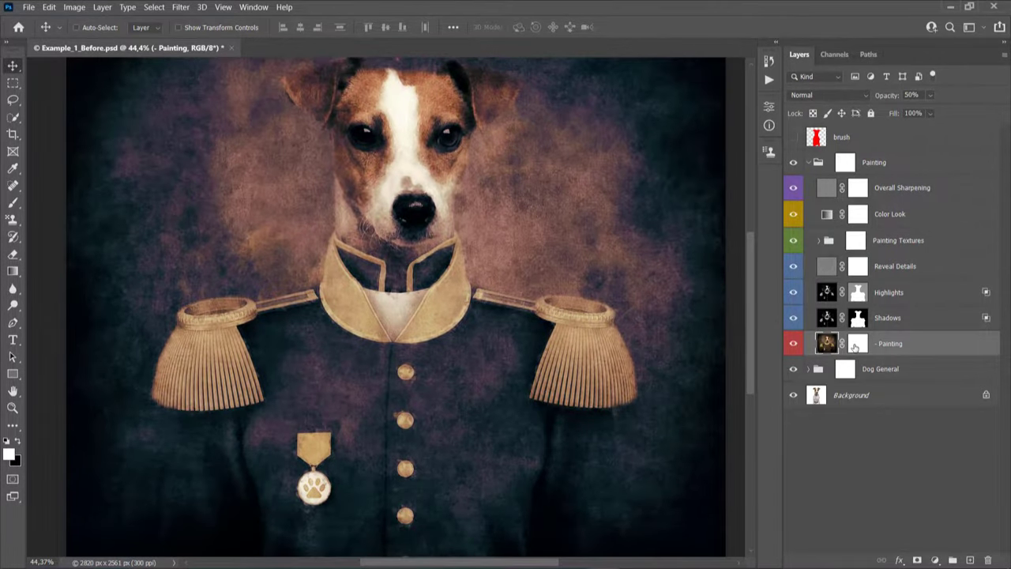
click(855, 348)
key(b)
right_click(444, 266)
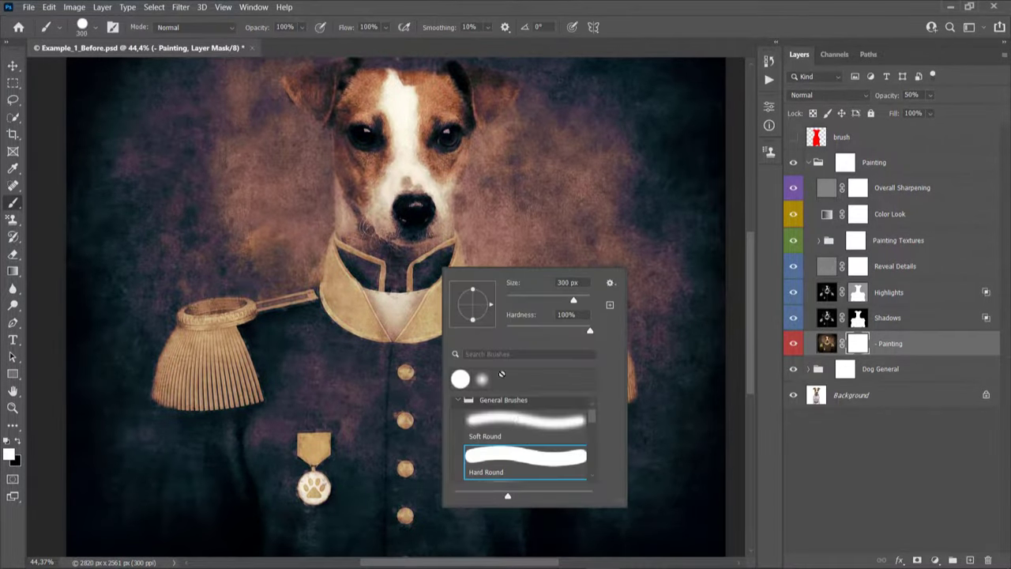
click(518, 420)
key(Return)
key(x)
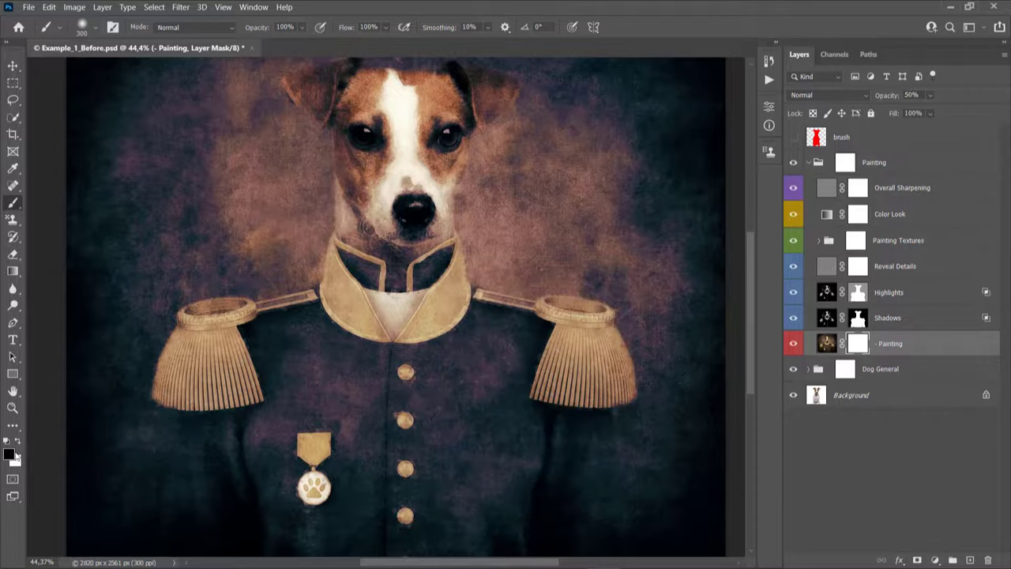
- Mask the - Painting layer's effect off the dog's eyes and nose with a 125 px black brush
scroll(596, 323, down, 3)
scroll(338, 359, up, 4)
key(bracketleft)
key(bracketleft)
key(bracketleft)
key(bracketleft)
key(bracketleft)
key(bracketleft)
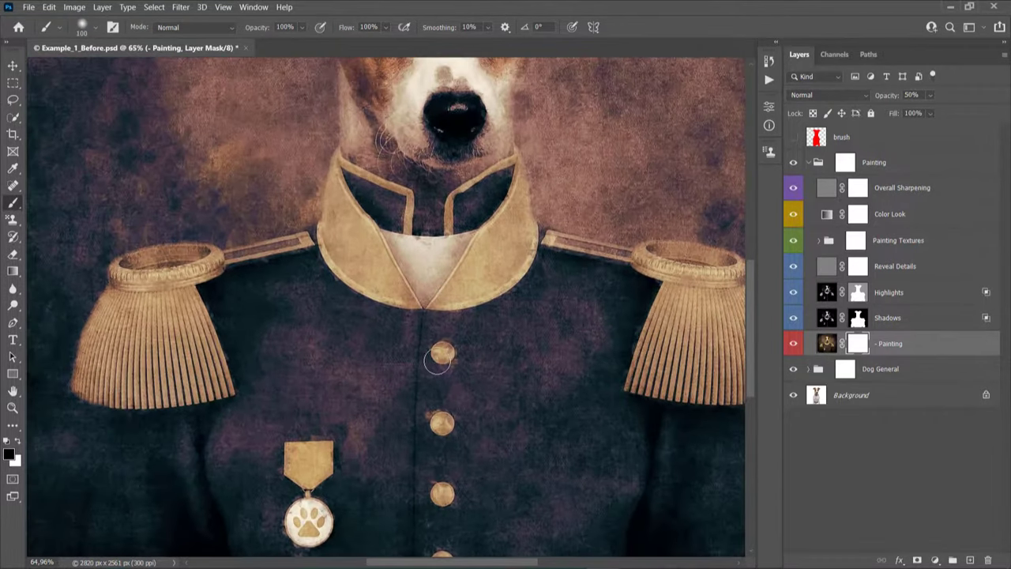
scroll(431, 355, down, 2)
scroll(463, 316, down, 2)
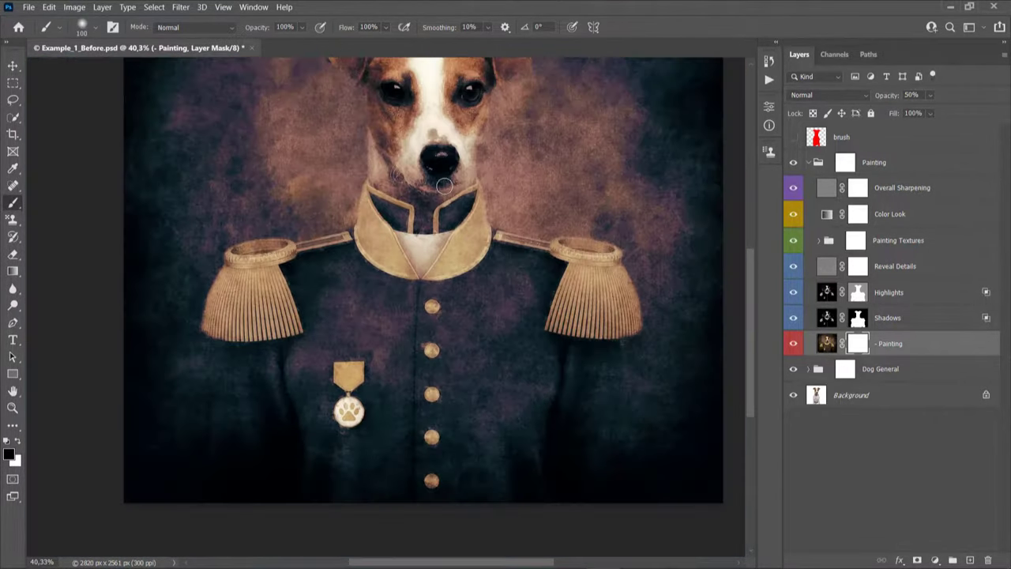
scroll(444, 184, up, 5)
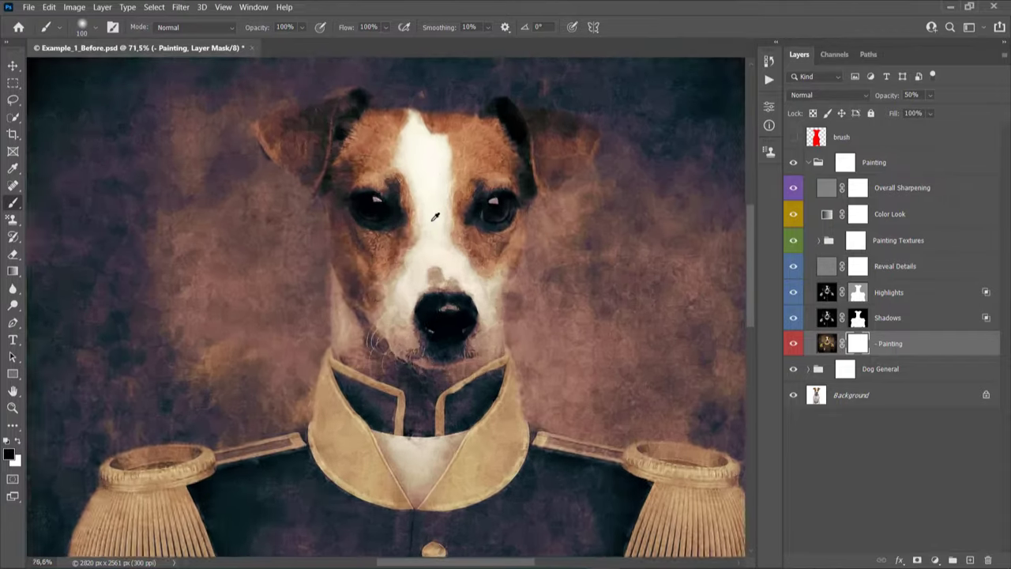
key(bracketright)
key(bracketright)
key(bracketright)
scroll(347, 210, up, 1)
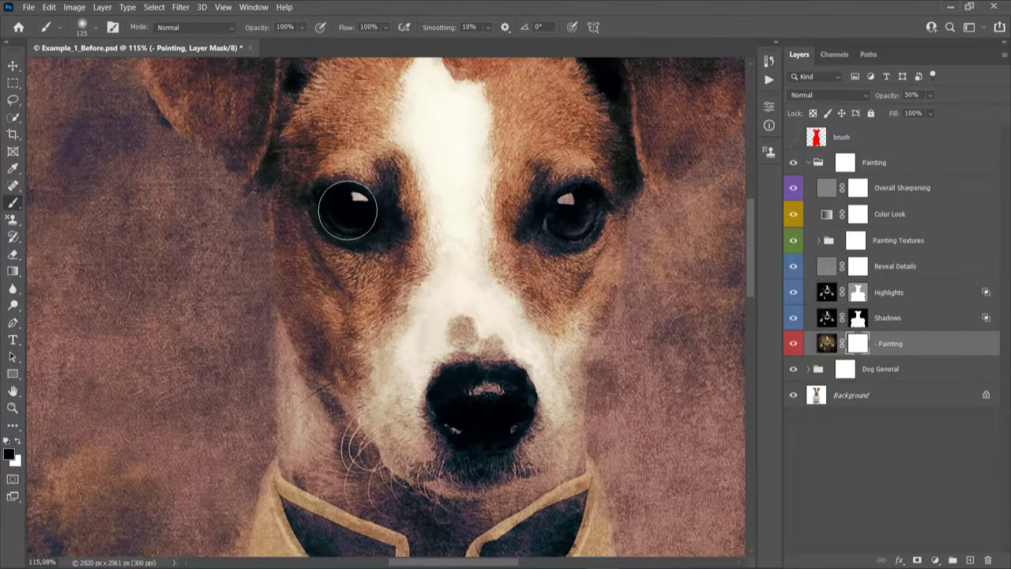
scroll(411, 260, down, 2)
mouse_move(463, 319)
mouse_down()
mouse_move(462, 294)
mouse_move(497, 293)
mouse_up()
scroll(466, 304, down, 2)
scroll(443, 292, up, 2)
- Mask out the painted colour spill around the coat buttons, reducing the brush to 40 px
key(bracketleft)
key(bracketleft)
key(bracketleft)
key(bracketleft)
key(bracketleft)
key(bracketleft)
key(bracketleft)
key(bracketleft)
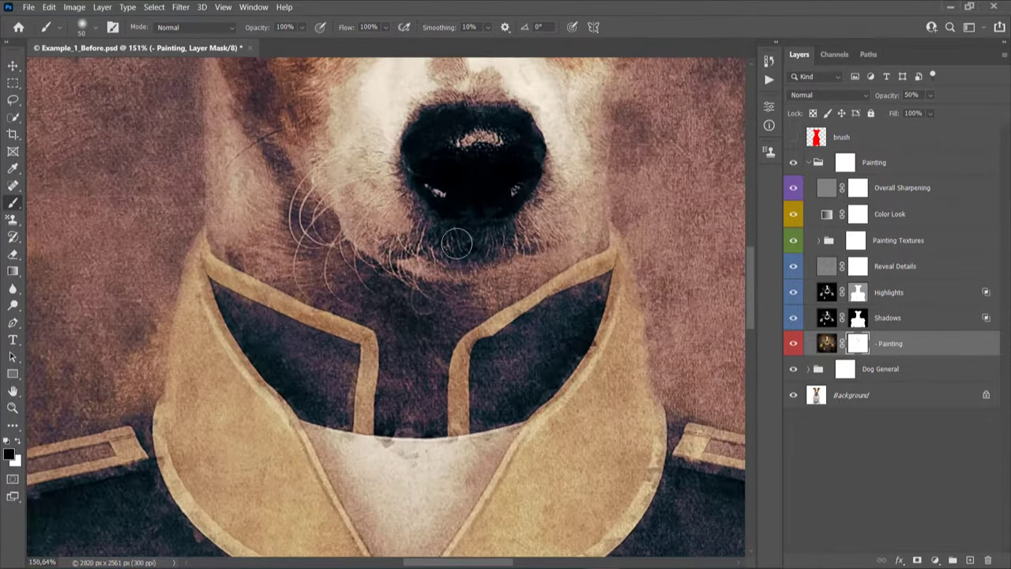
scroll(463, 261, down, 3)
scroll(442, 332, down, 4)
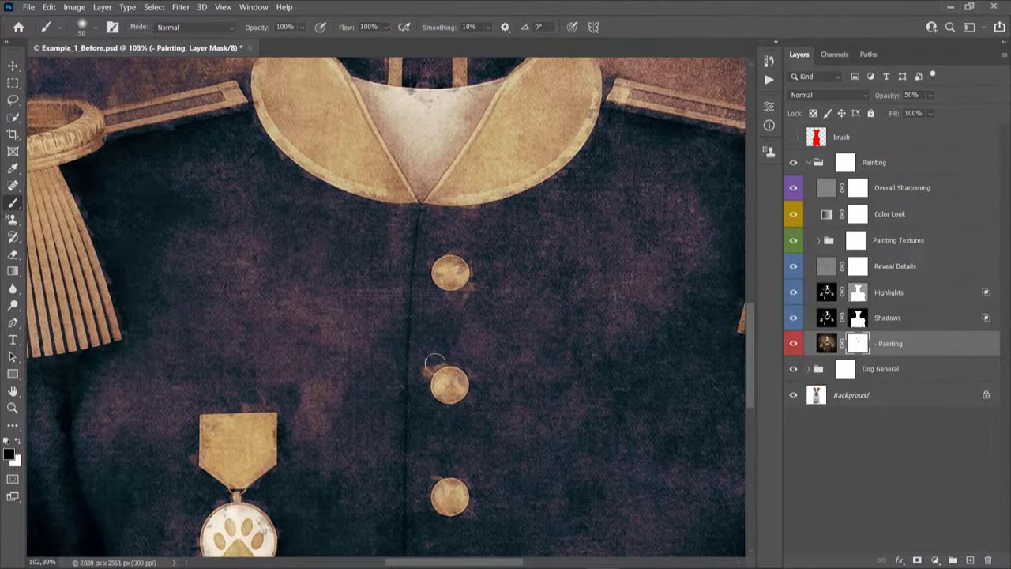
scroll(449, 274, down, 4)
scroll(375, 332, up, 8)
scroll(378, 364, down, 1)
key(bracketleft)
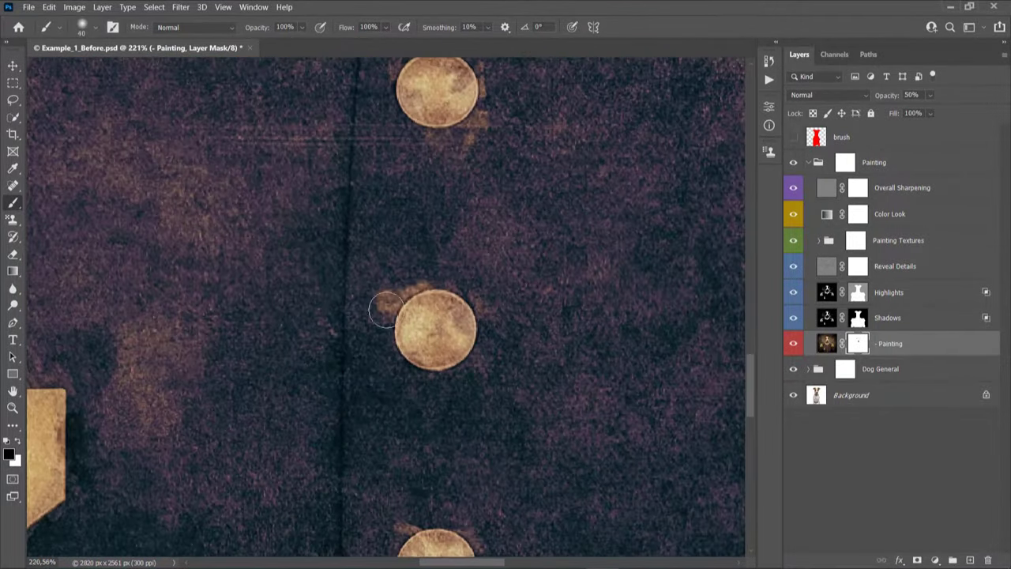
drag(384, 317, 415, 292)
scroll(474, 237, up, 1)
scroll(449, 125, down, 3)
scroll(443, 237, down, 4)
scroll(438, 356, up, 3)
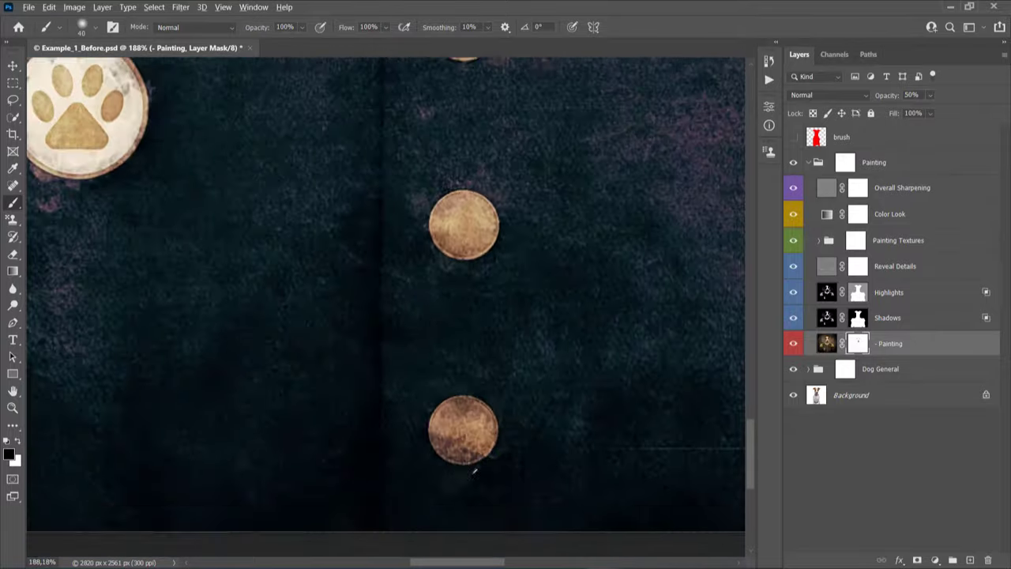
- Mask out the painted smudges around the edges of the paw medal and its ribbon
scroll(371, 462, down, 5)
scroll(354, 377, up, 2)
scroll(332, 377, down, 3)
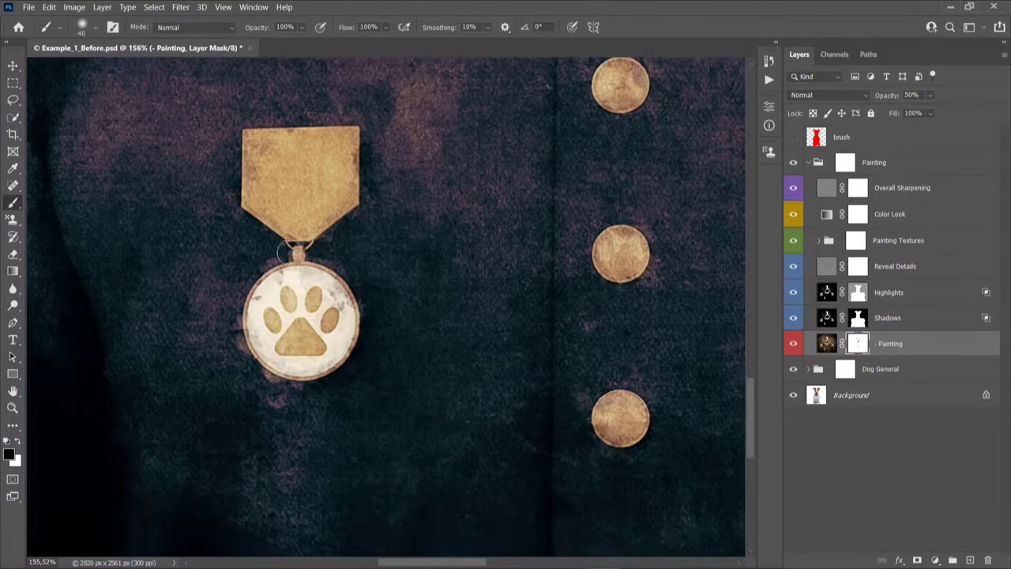
scroll(274, 364, up, 2)
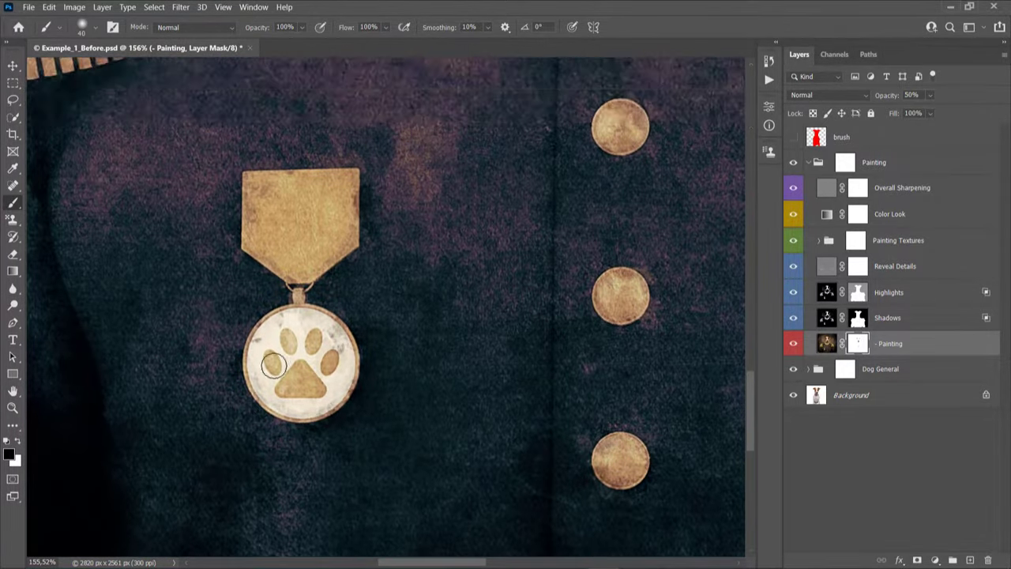
- Clean the upper edge of the white shirt inside the collar on the - Painting mask
scroll(332, 399, down, 5)
scroll(321, 245, up, 4)
drag(472, 202, 514, 205)
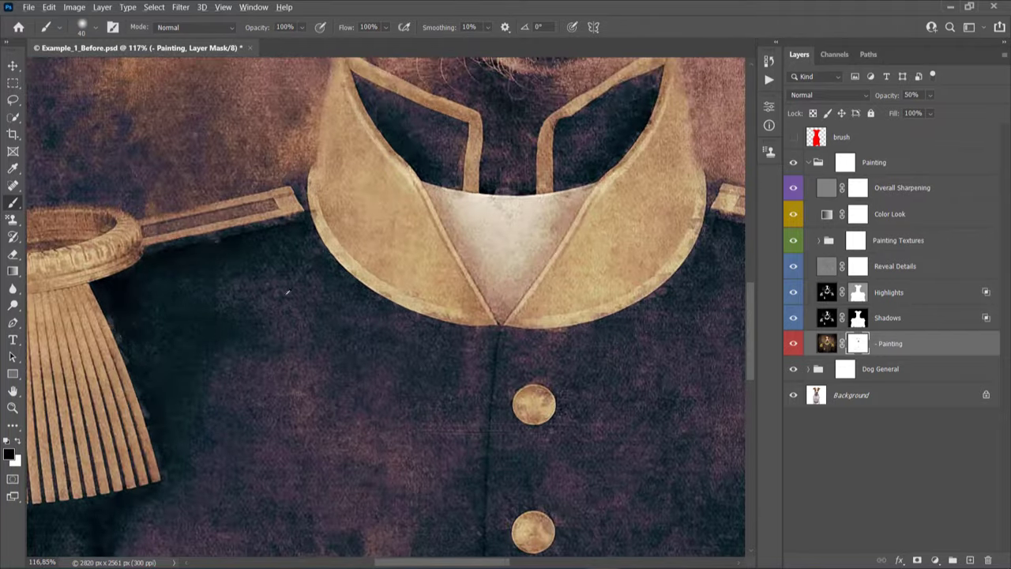
scroll(519, 202, up, 2)
scroll(462, 296, down, 3)
scroll(419, 326, down, 3)
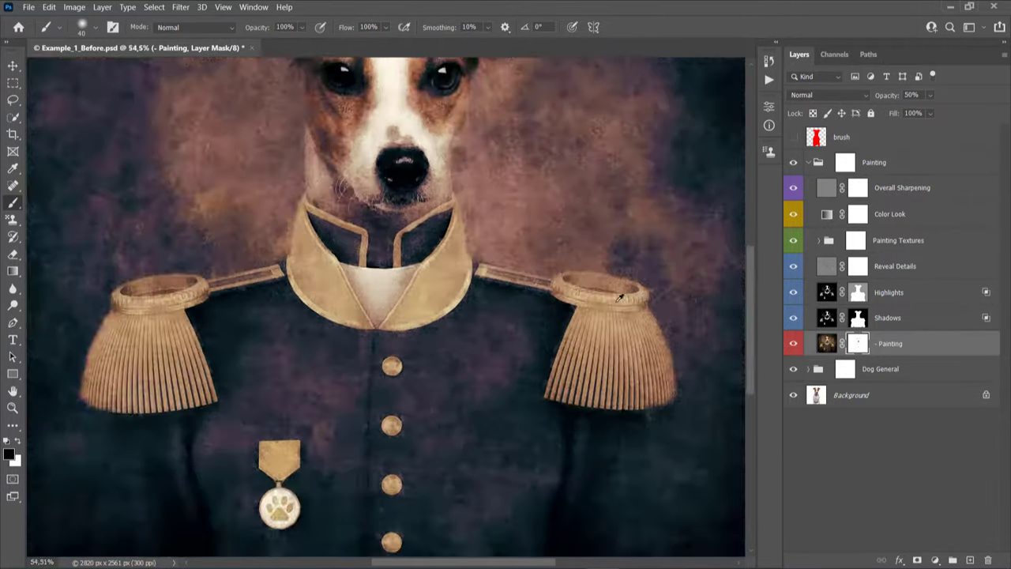
- Clean up the edges of both fringed epaulettes on the - Painting mask
scroll(632, 361, up, 3)
scroll(202, 335, down, 1)
scroll(202, 335, up, 3)
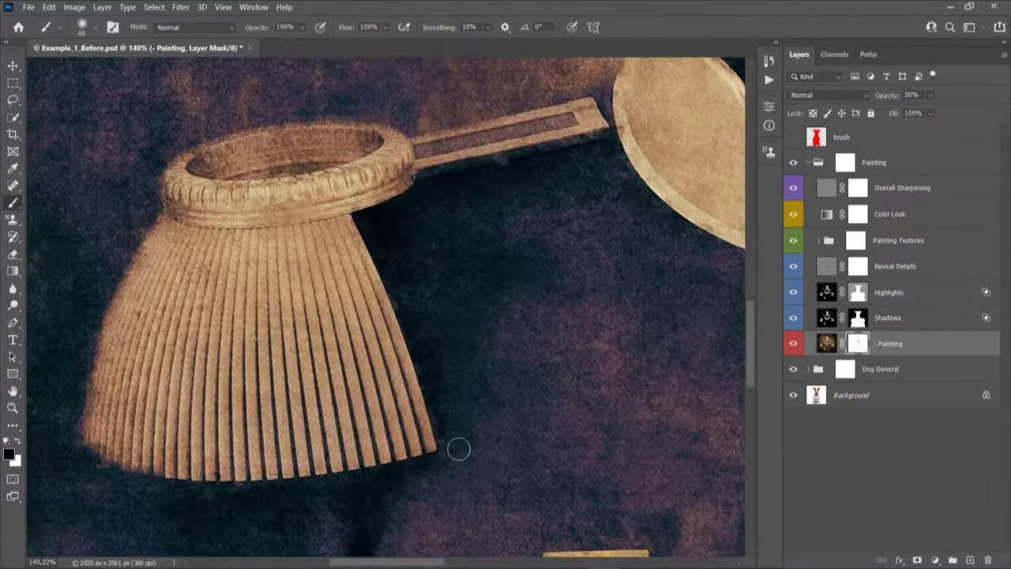
scroll(323, 222, down, 1)
scroll(474, 276, down, 2)
scroll(670, 129, up, 2)
scroll(671, 128, down, 3)
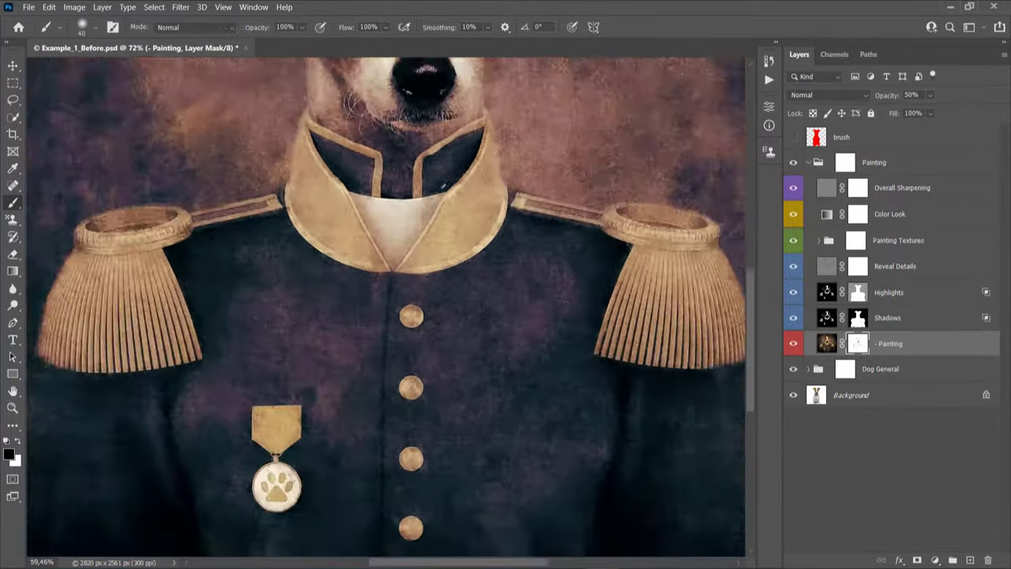
- Compare the Shadows layer off and on with Highlights hidden, and set the Shadows opacity to 30%
key(v)
click(926, 323)
scroll(620, 316, down, 2)
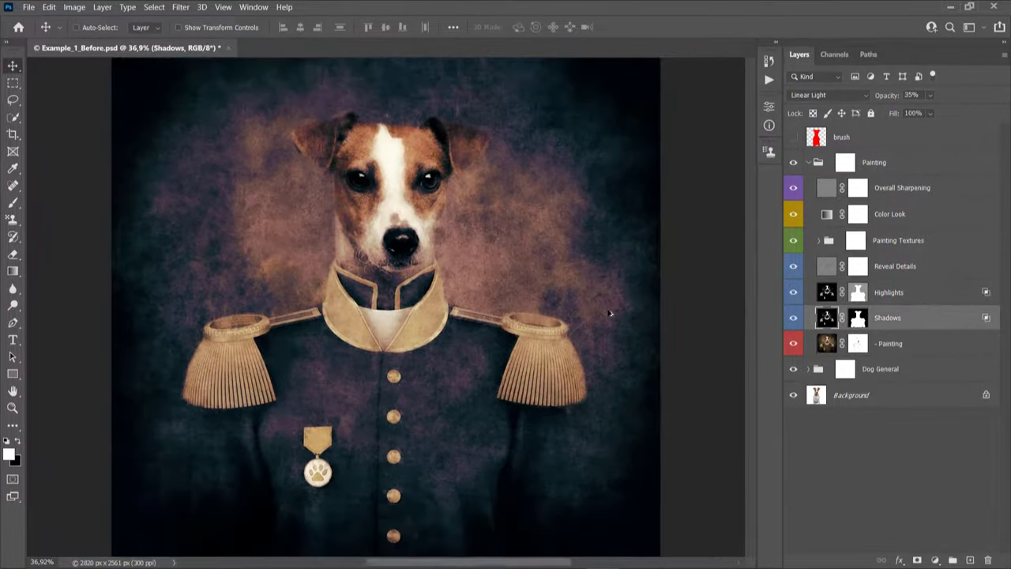
scroll(613, 309, up, 1)
drag(794, 294, 799, 320)
click(794, 318)
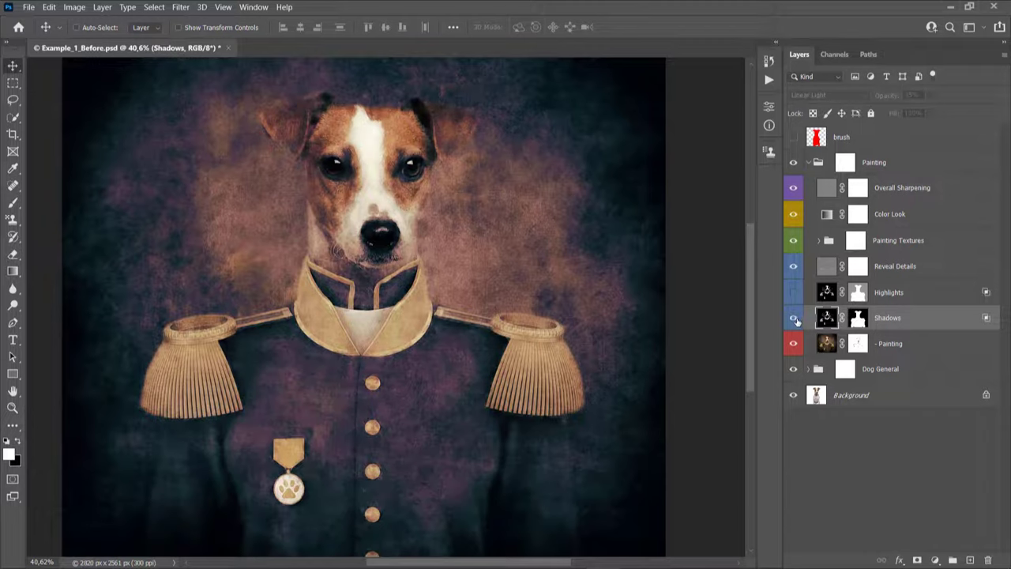
click(794, 318)
click(795, 320)
click(794, 318)
click(794, 318)
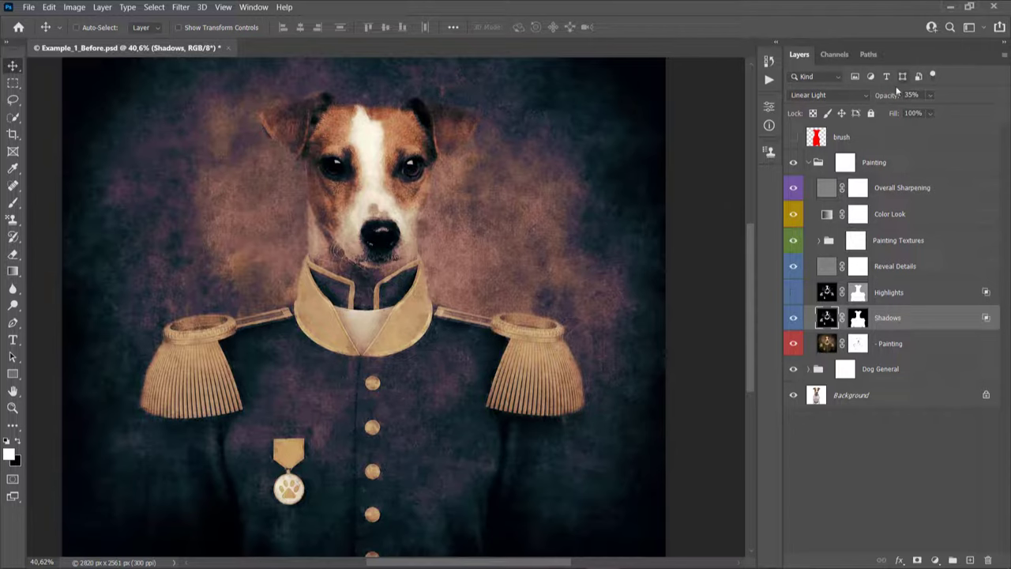
drag(888, 95, 531, 112)
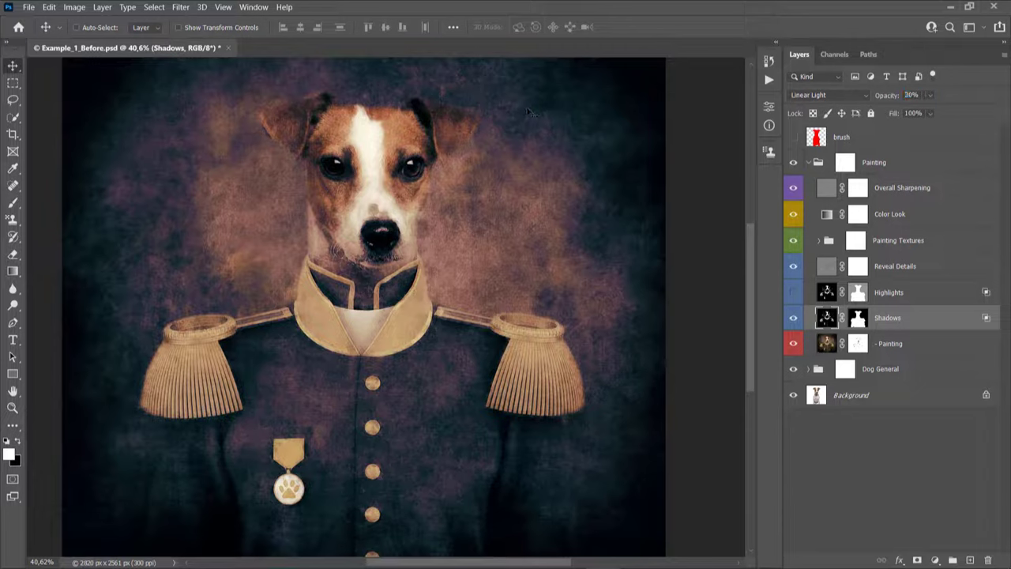
- Turn the Highlights layer back on and set its opacity to 41%
click(888, 292)
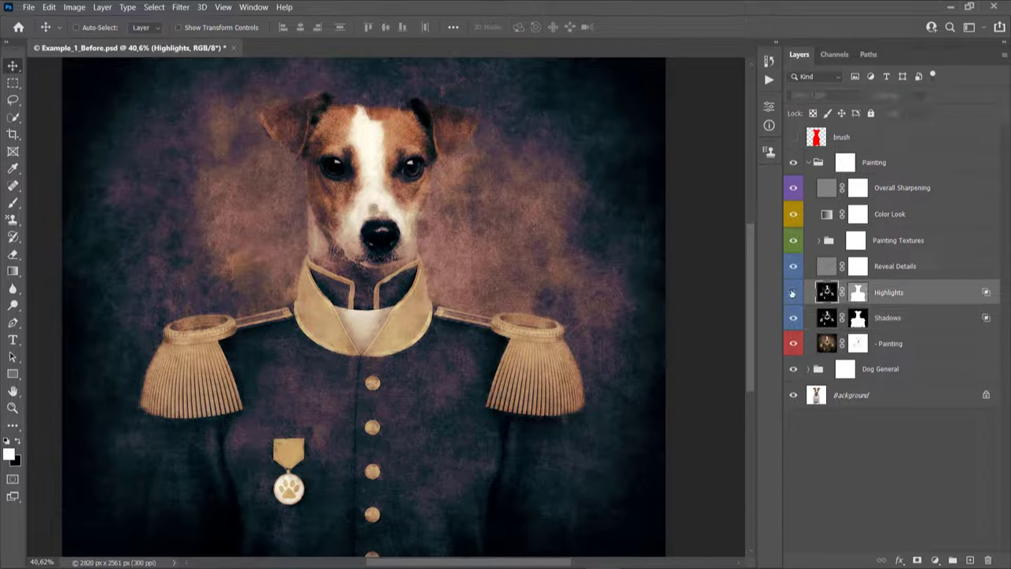
click(793, 293)
click(792, 293)
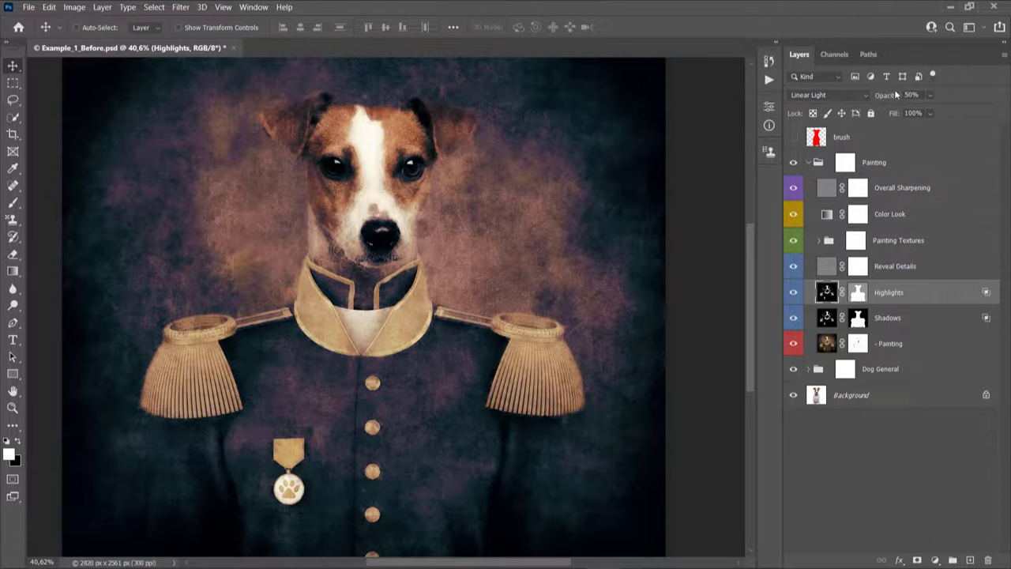
drag(896, 95, 821, 121)
- Try moving the Underlying Layer Blend If sliders for the Highlights layer and the Shadows layer
double_click(935, 293)
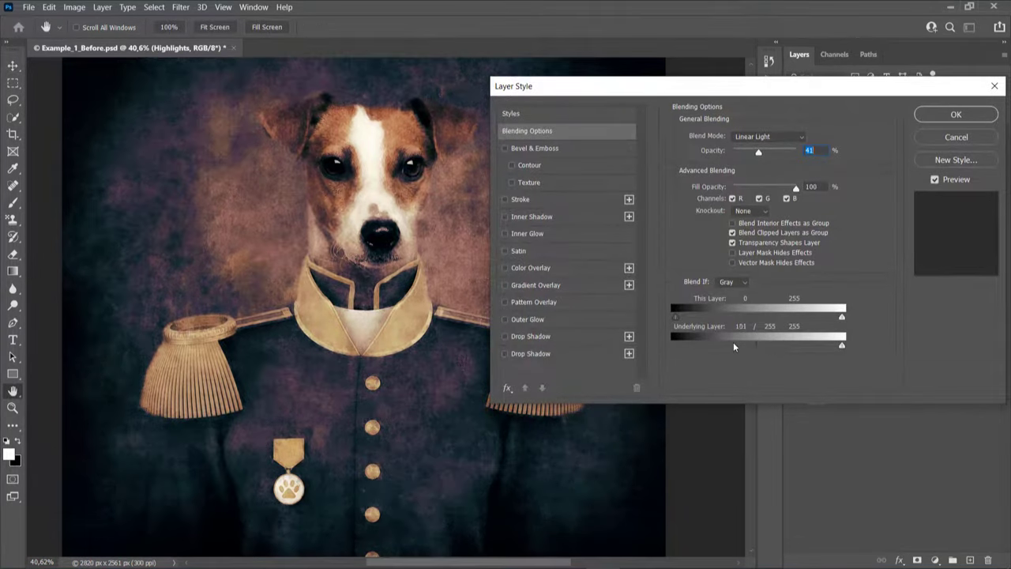
drag(734, 343, 812, 350)
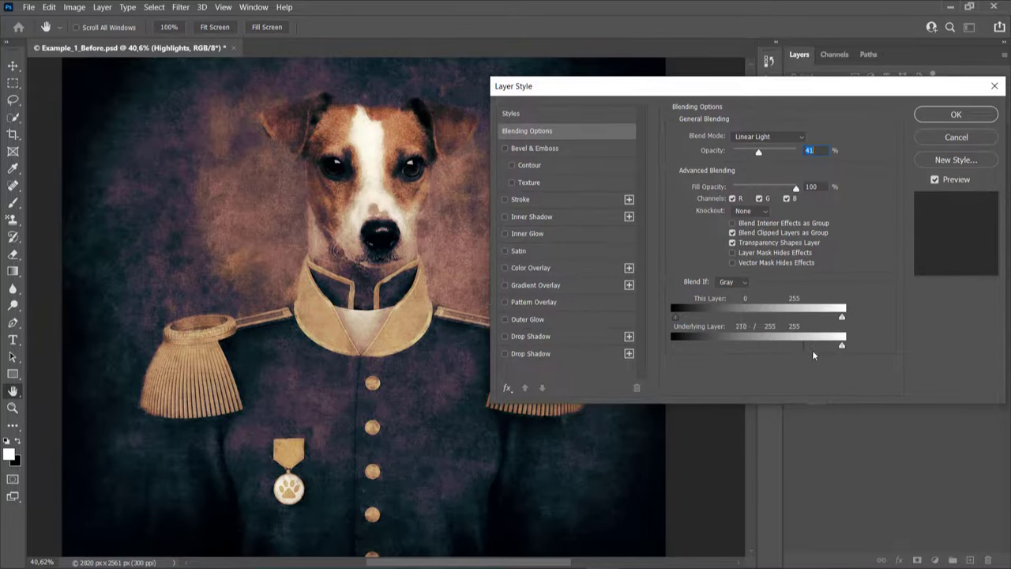
click(953, 141)
double_click(937, 323)
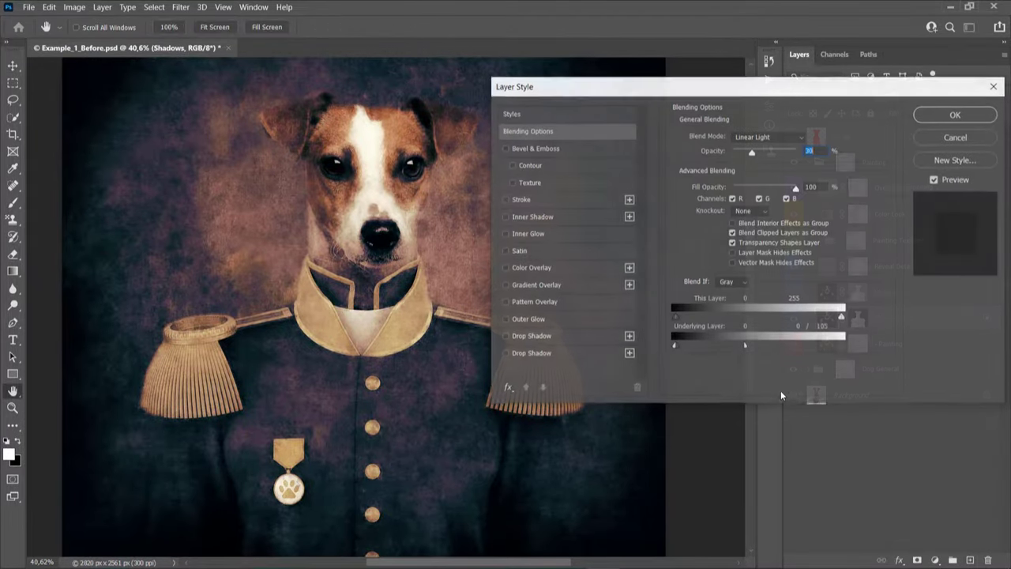
mouse_move(744, 346)
mouse_down()
mouse_move(795, 345)
mouse_move(716, 345)
mouse_move(749, 345)
mouse_up()
click(951, 138)
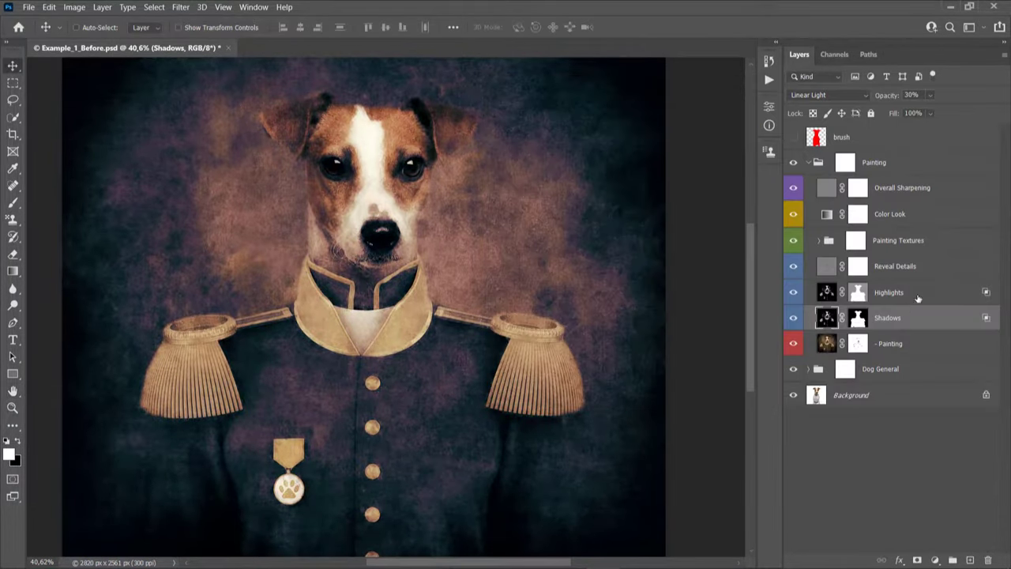
- Compare the Reveal Details layer hidden and visible, try it at 100% opacity and undo that change
click(912, 272)
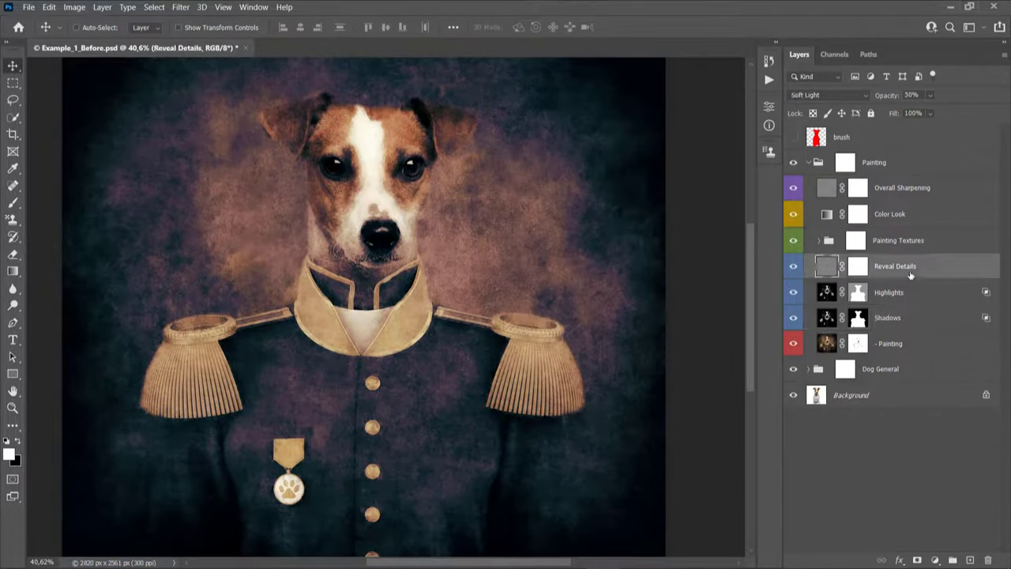
click(794, 266)
click(794, 266)
click(793, 267)
click(793, 267)
drag(884, 96, 1010, 138)
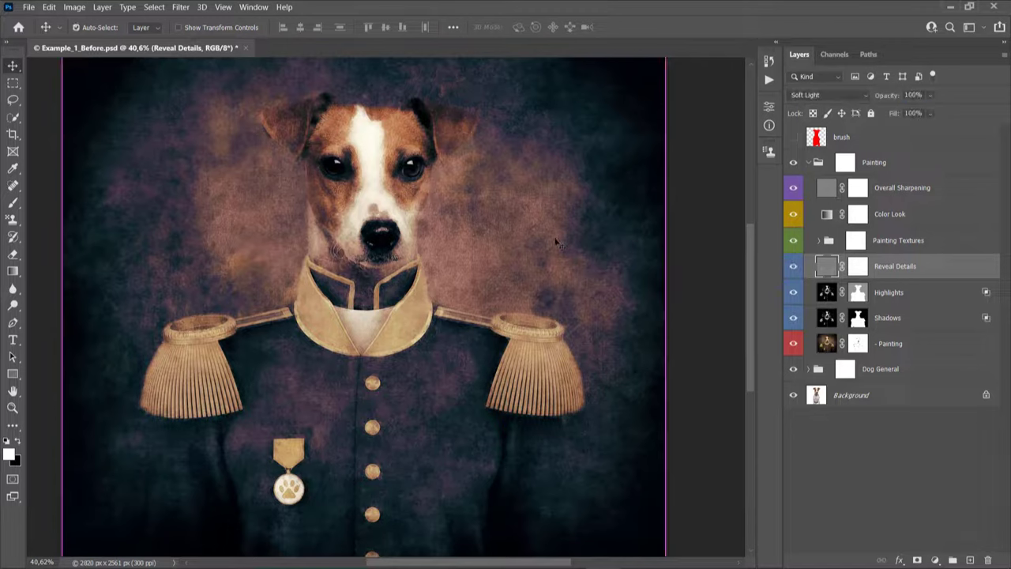
key(ctrl+z)
- Expand the Painting Textures group and select its PT_1 layer, keeping the Dog General group collapsed
click(913, 246)
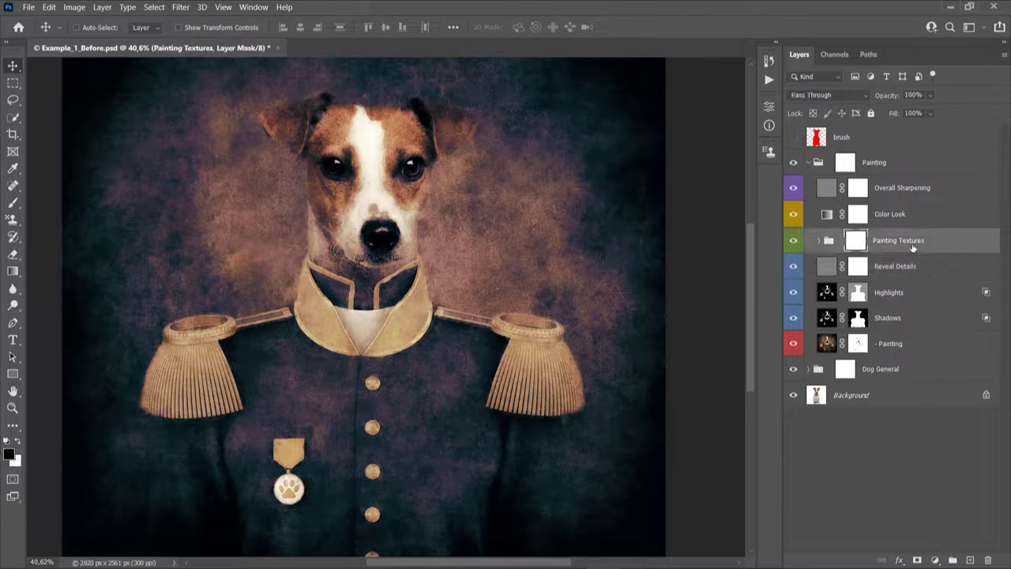
click(820, 240)
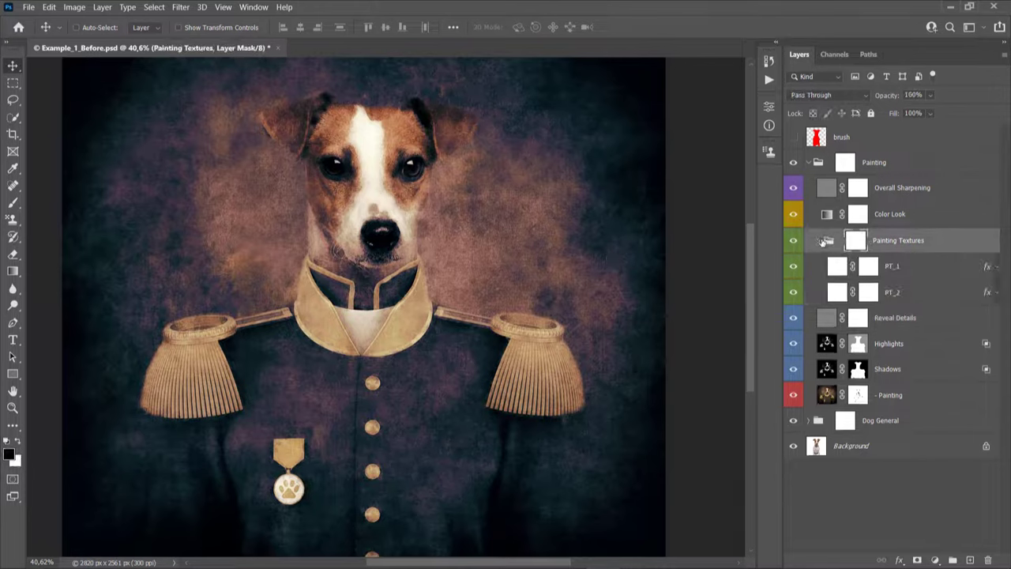
click(904, 299)
click(911, 272)
click(809, 420)
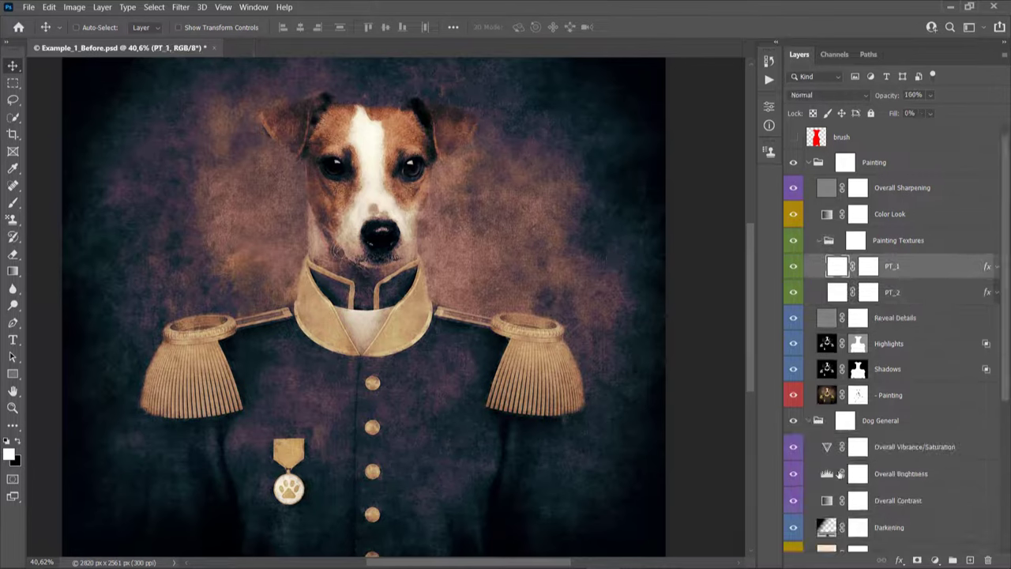
click(809, 420)
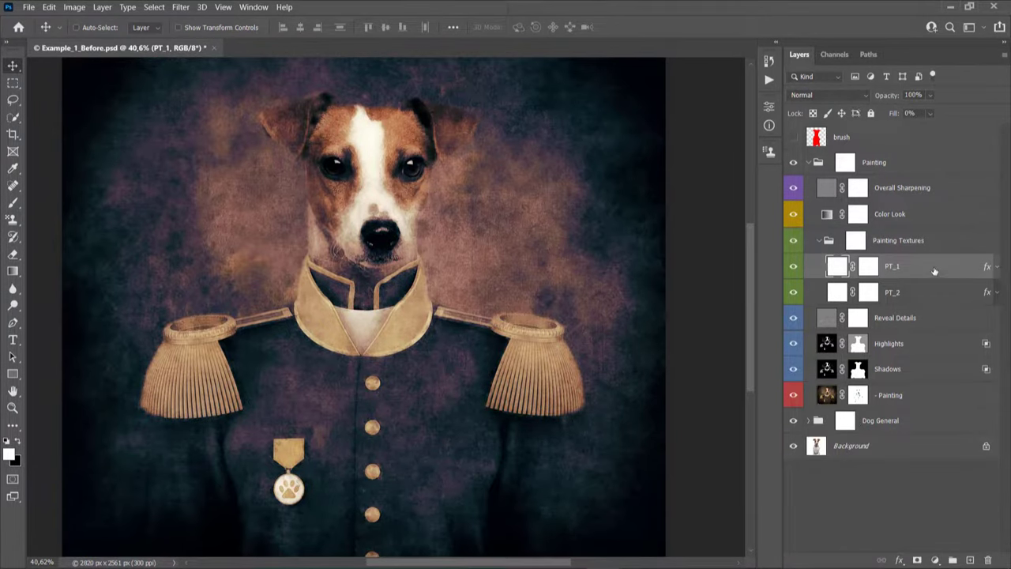
- Try the PT_1 Pattern Overlay at 70% opacity with its scale reduced to about 91%
double_click(934, 271)
click(540, 305)
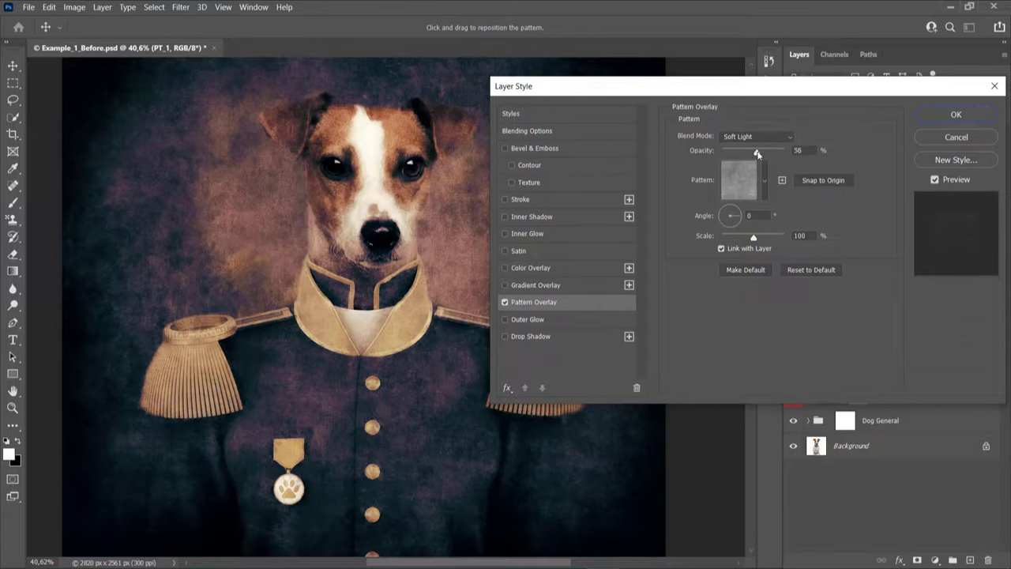
drag(757, 153, 766, 155)
drag(755, 237, 752, 235)
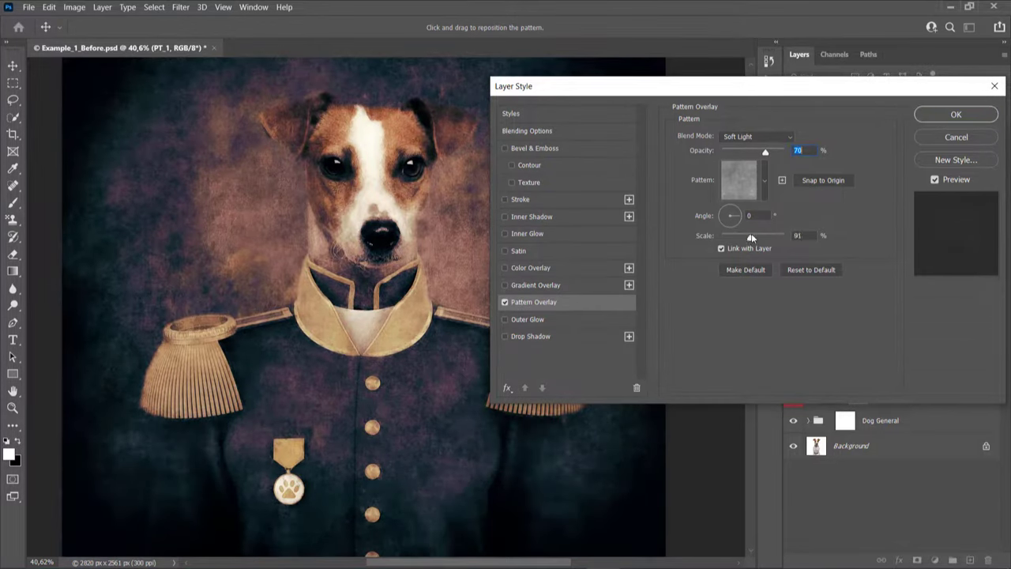
click(954, 138)
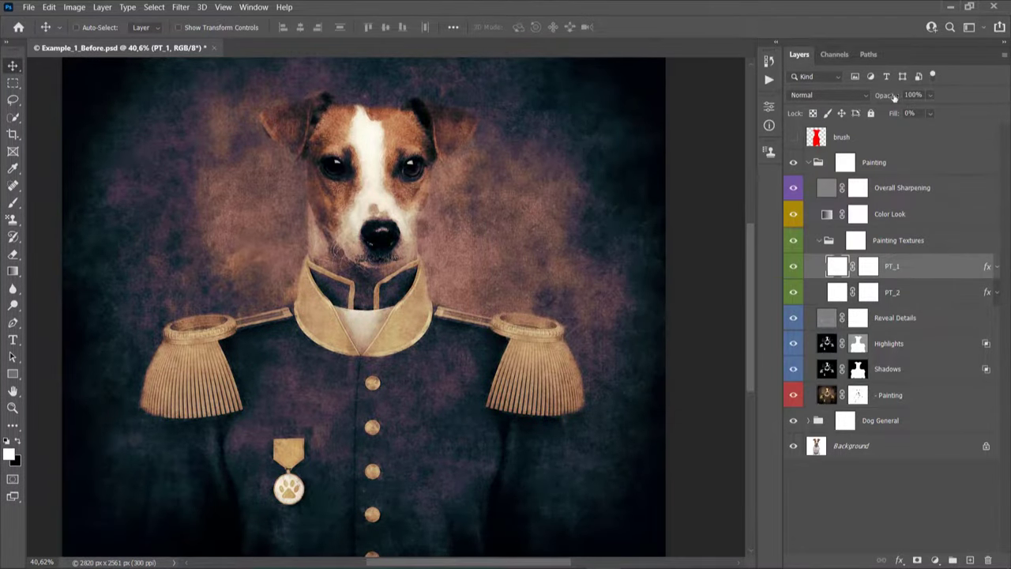
- Compare the PT_1 texture layer hidden and visible, both on the whole portrait and close up on the collar
click(793, 267)
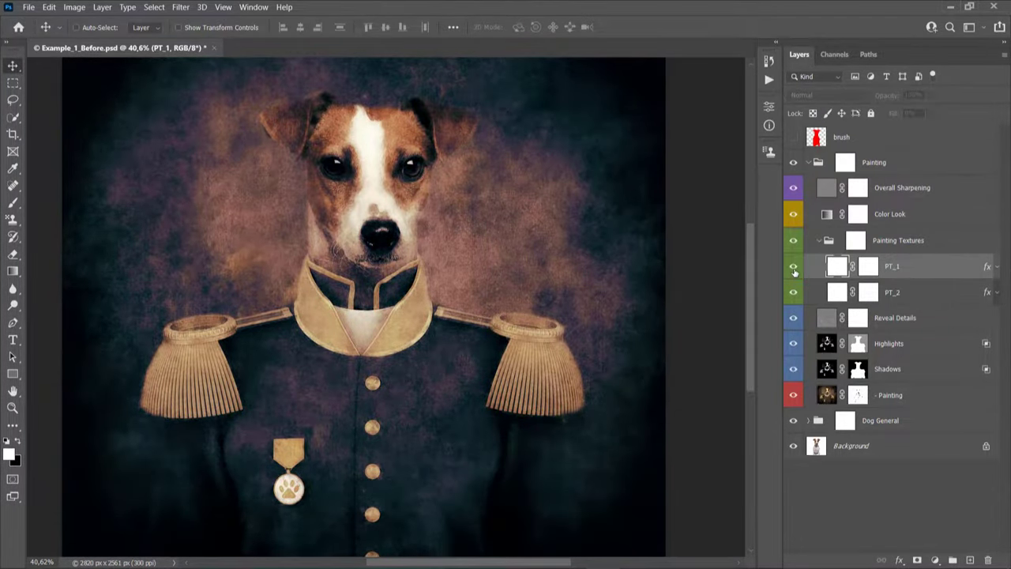
click(794, 267)
scroll(441, 207, up, 5)
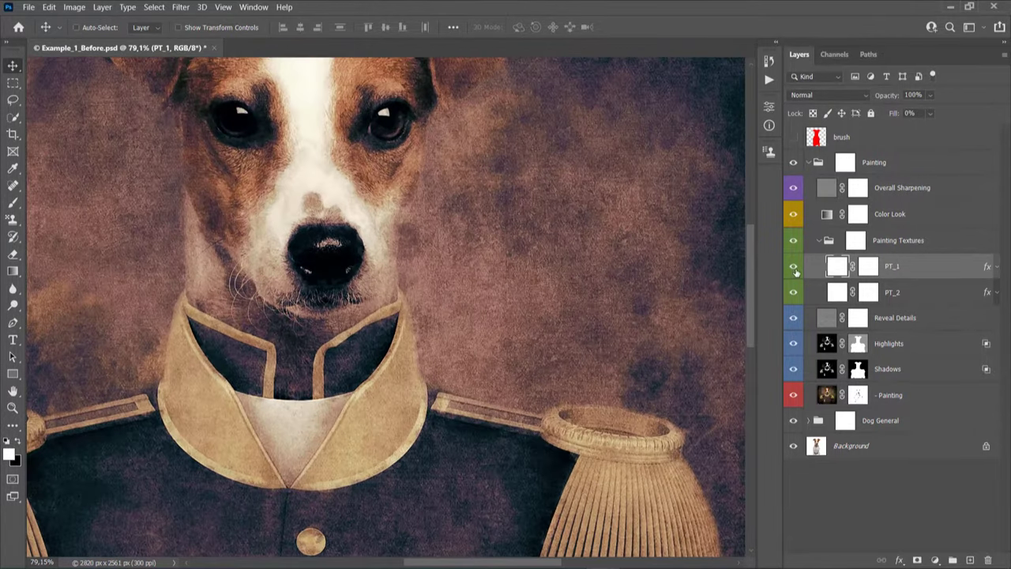
click(794, 267)
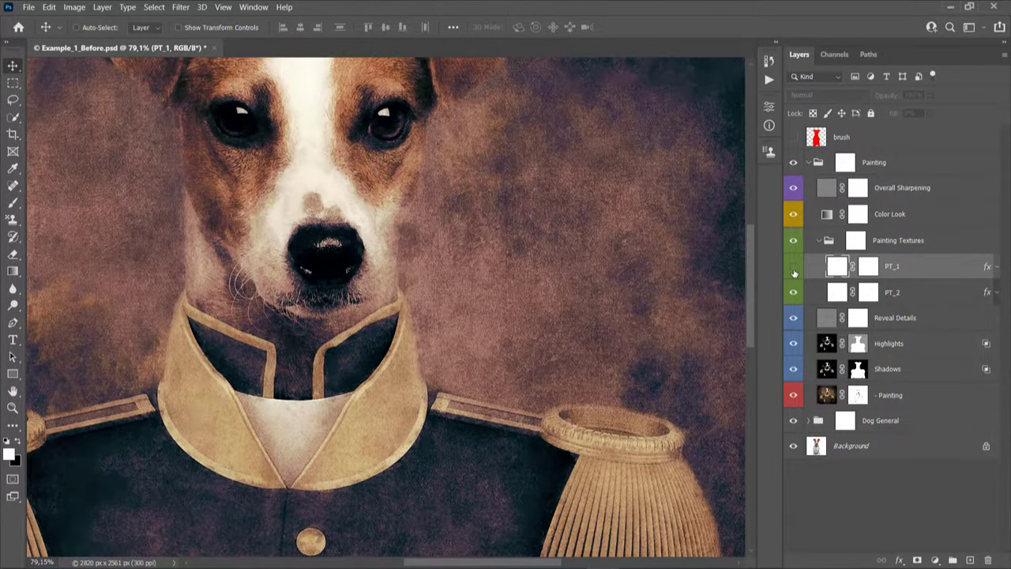
click(794, 268)
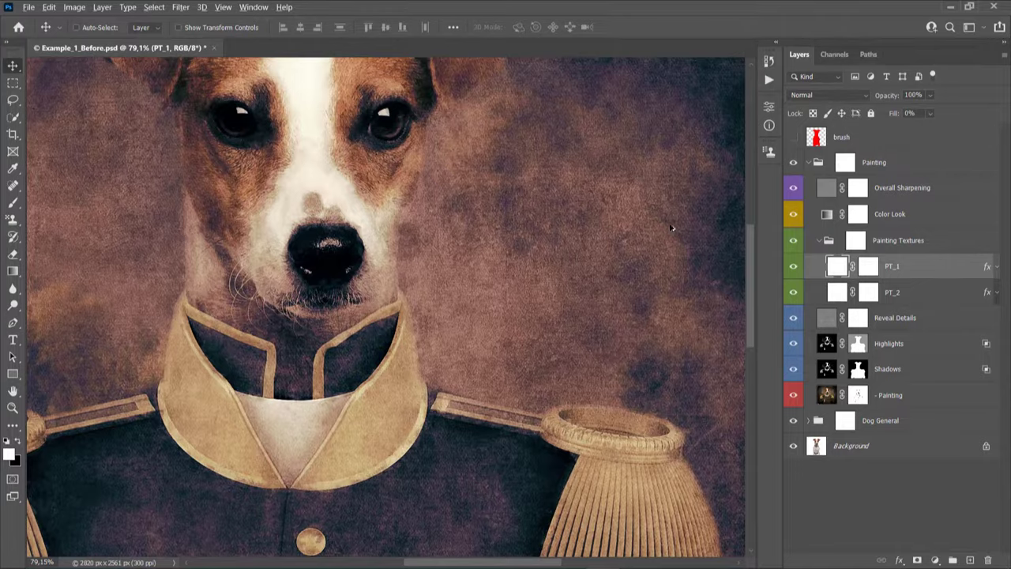
key(ctrl+0)
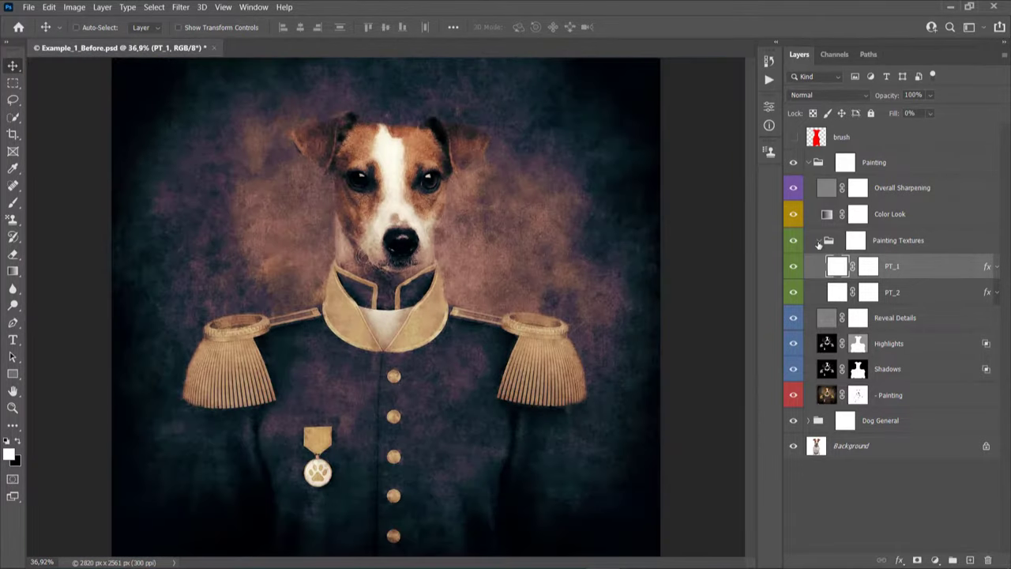
- Collapse the Painting Textures group and compare the Color Look layer hidden and visible
click(819, 241)
click(830, 215)
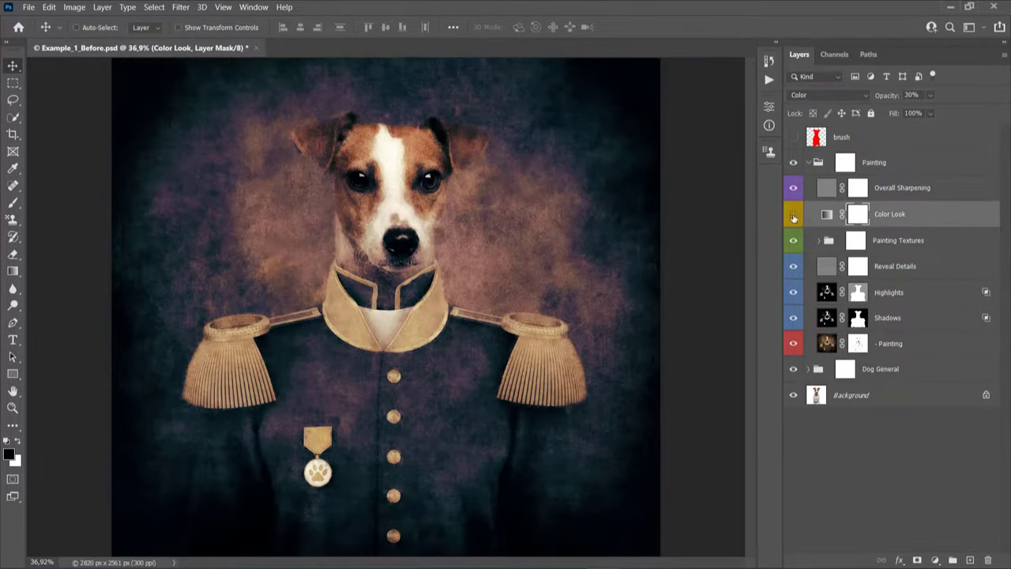
click(794, 217)
click(793, 216)
- Randomize the Color Look gradient map's noise gradient until it runs from violet-blue to orange, and save it as a new preset
double_click(827, 215)
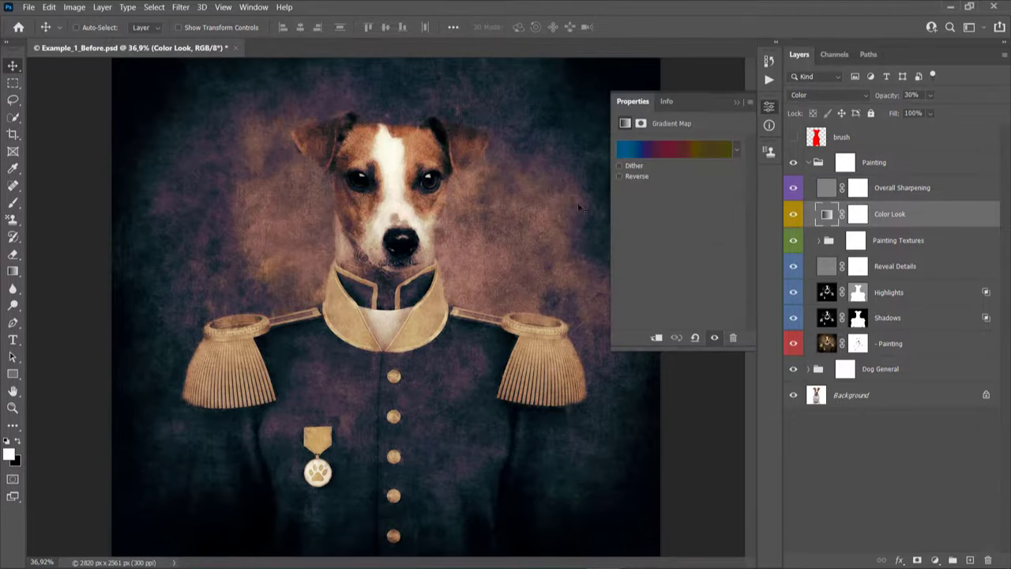
click(671, 149)
drag(518, 69, 717, 73)
click(773, 365)
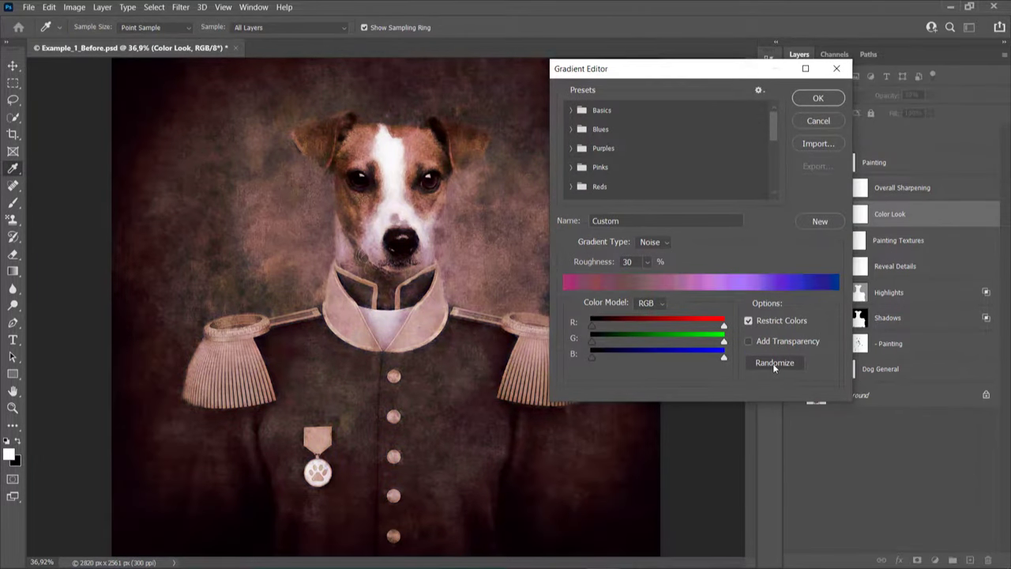
click(774, 365)
click(774, 364)
click(775, 364)
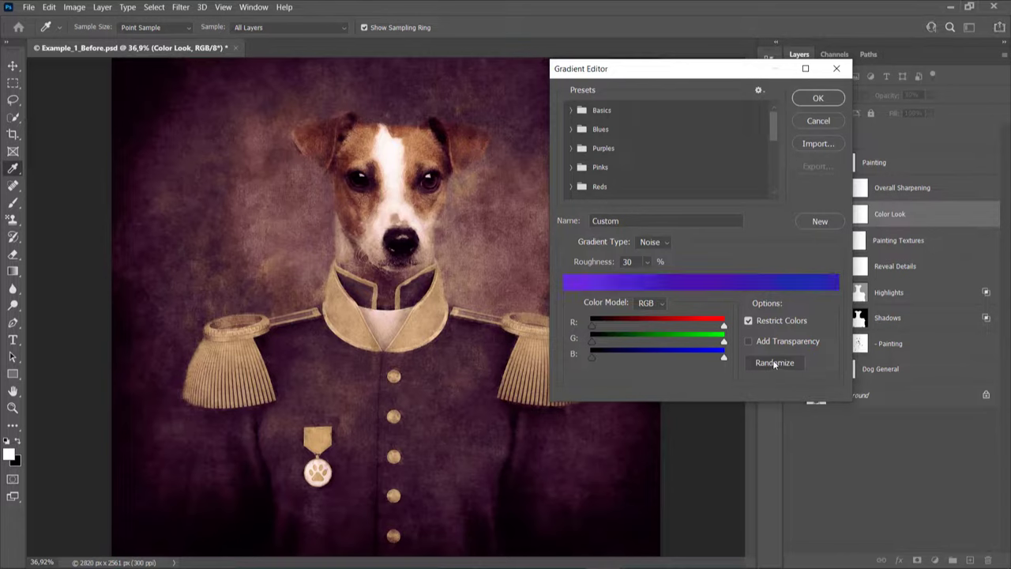
click(774, 364)
click(775, 365)
click(775, 365)
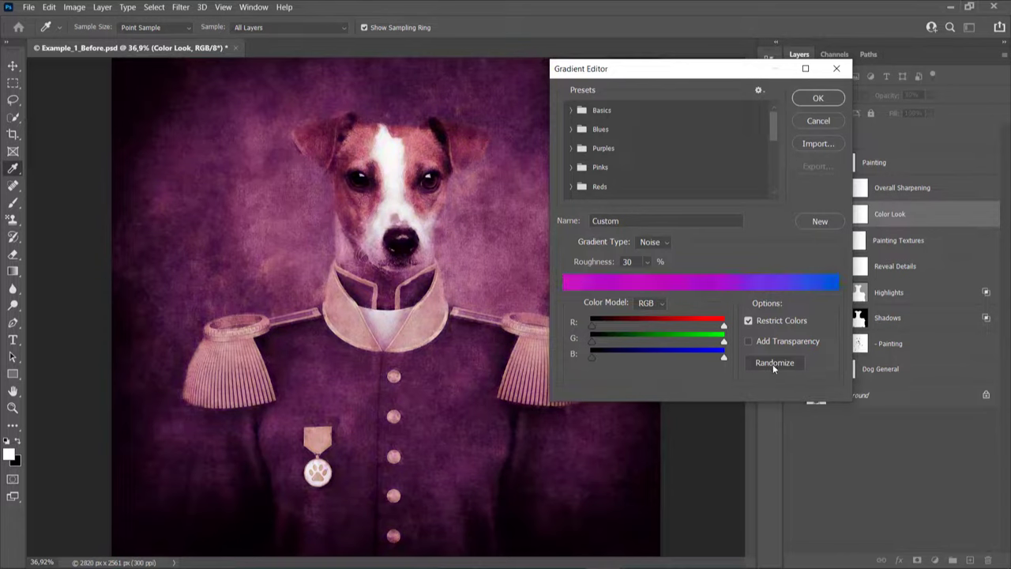
click(774, 364)
click(775, 364)
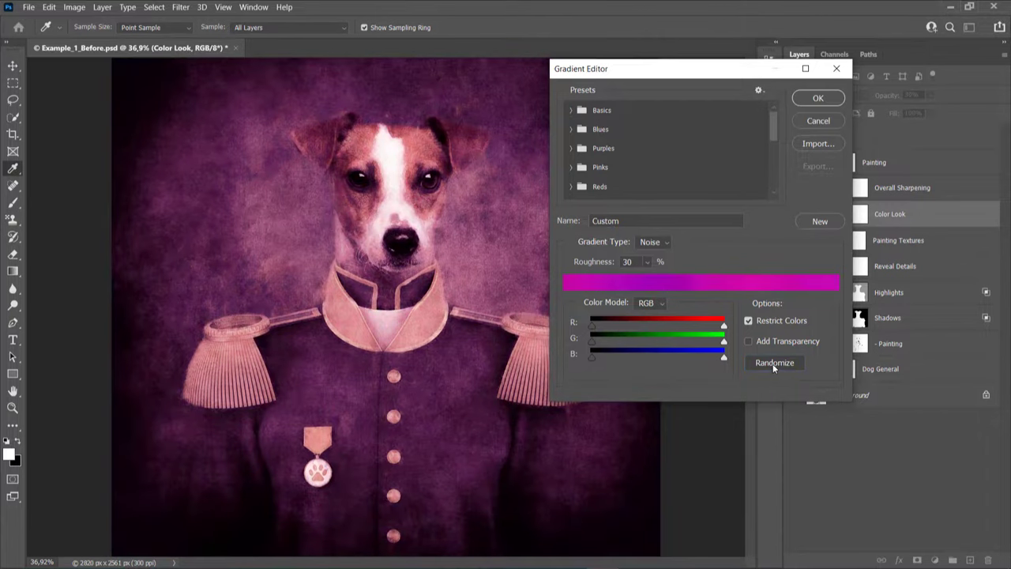
click(774, 364)
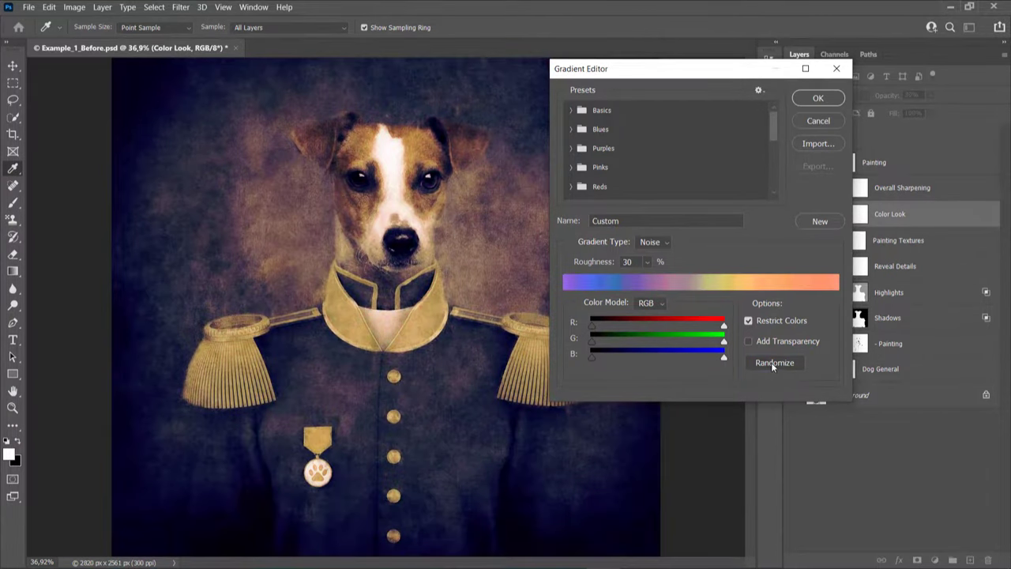
click(818, 222)
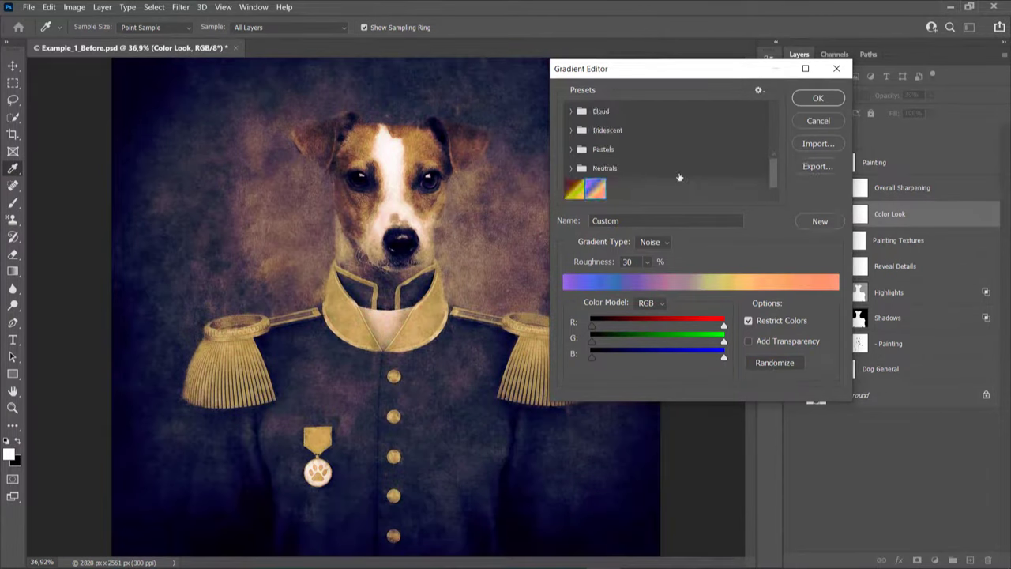
- Try several more random noise gradients for Color Look and reapply the saved violet-blue-to-orange preset
click(771, 366)
click(772, 364)
click(772, 364)
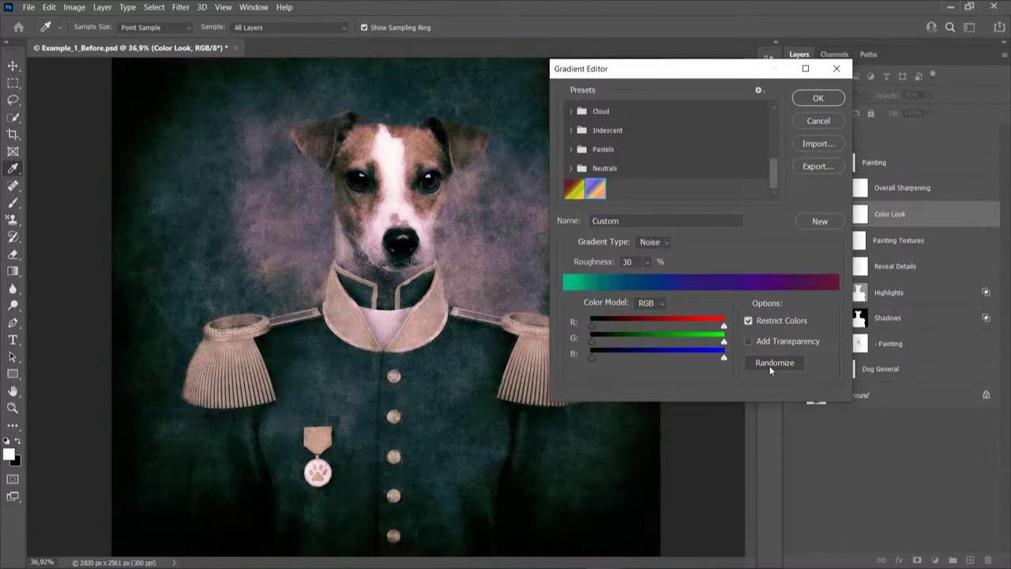
click(772, 365)
click(593, 187)
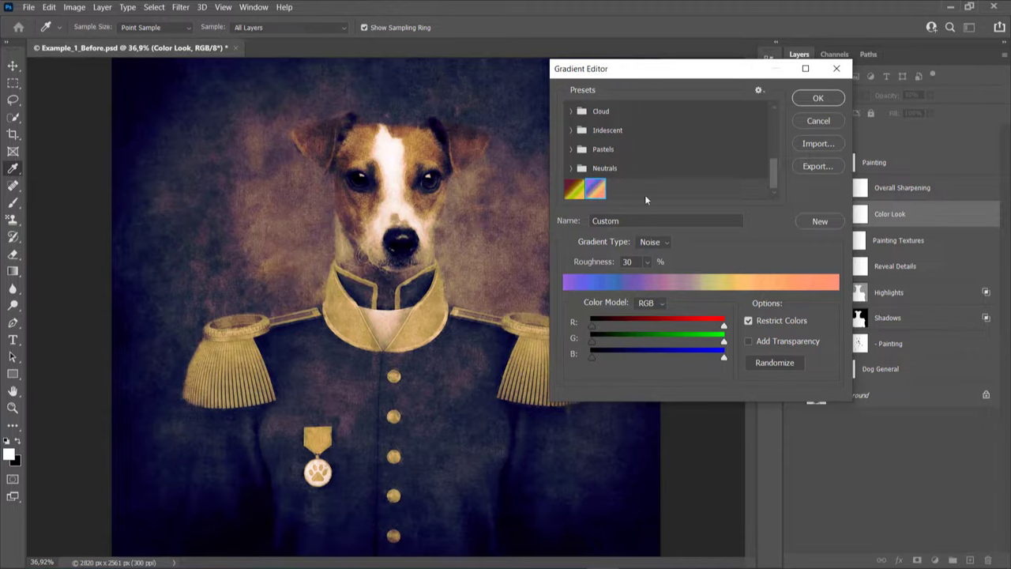
- Apply the saved dark red-to-yellow-green gradient preset to the Color Look layer and set the layer's opacity to 10%
click(569, 190)
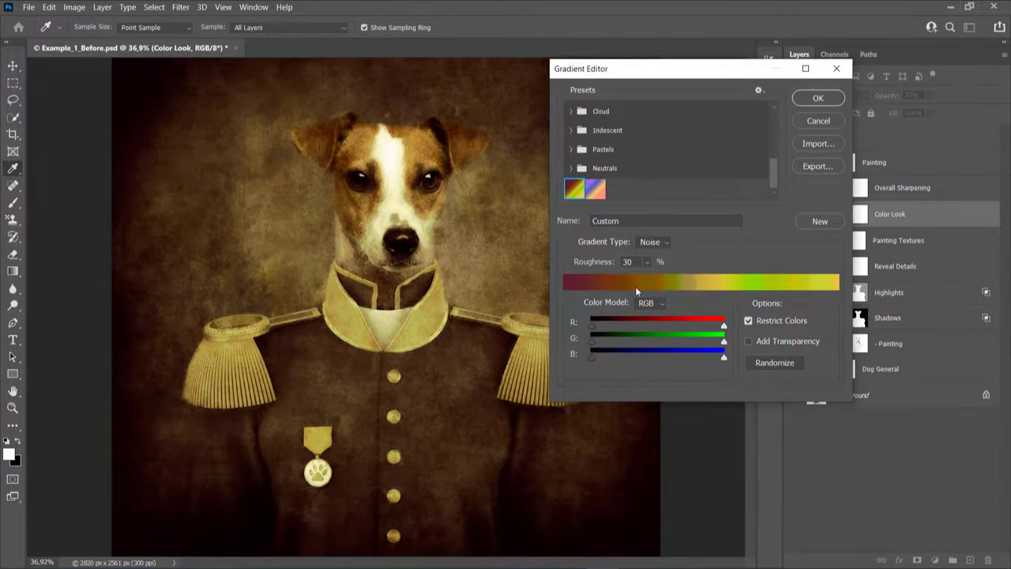
click(793, 102)
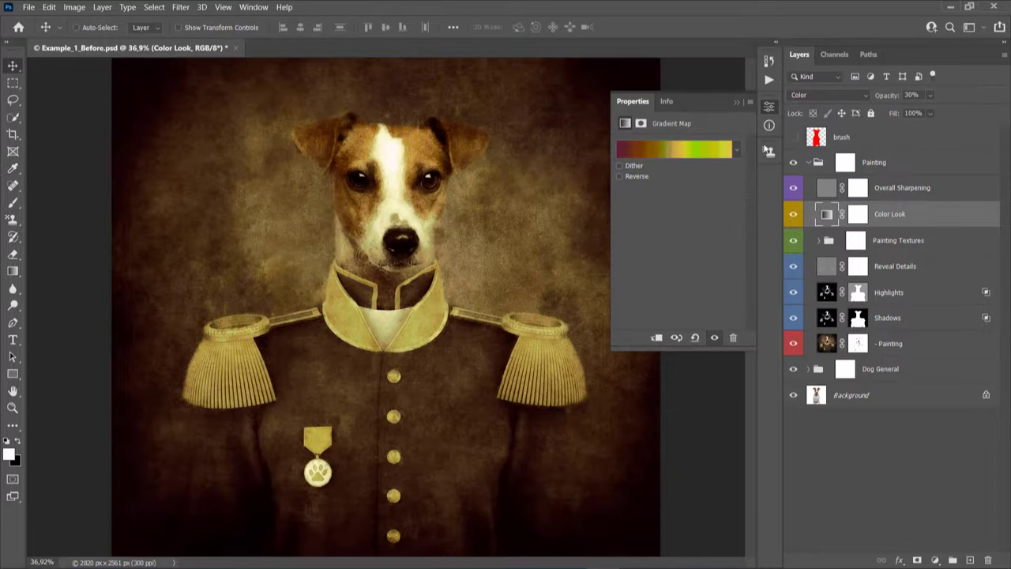
click(739, 102)
drag(896, 97, 885, 96)
key(Return)
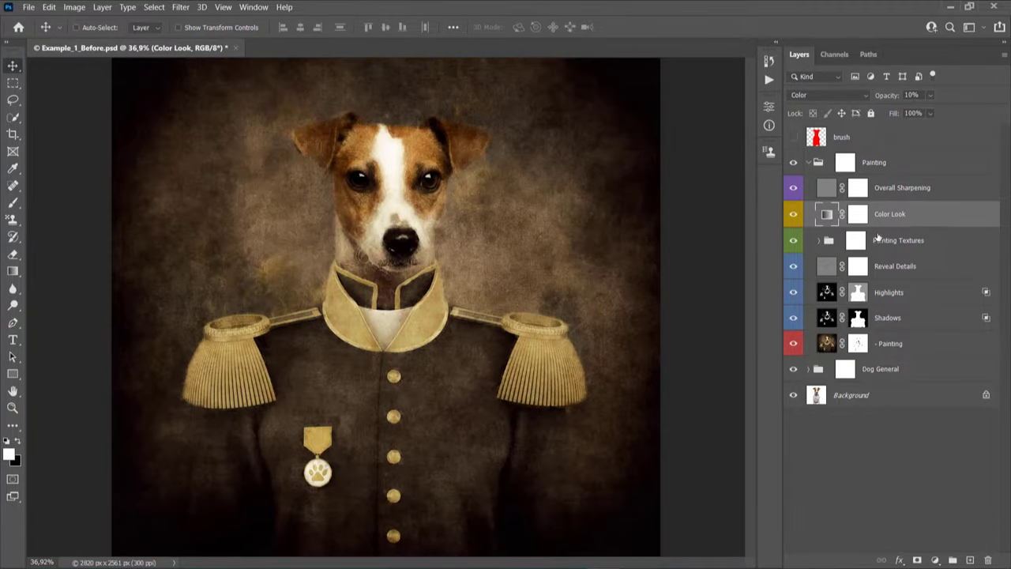
- Select the Overall Sharpening layer and compare the portrait with it hidden and visible
key(z)
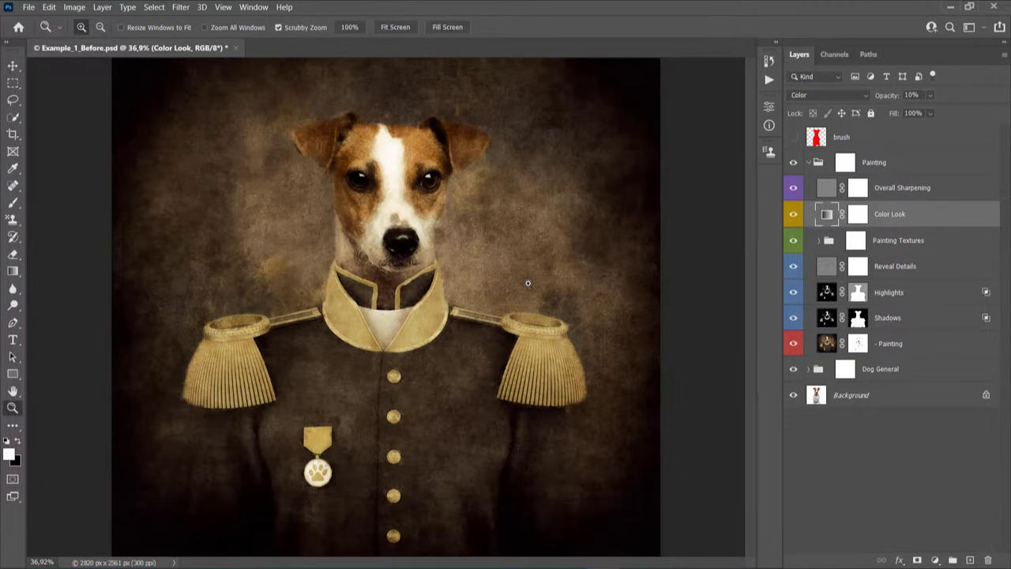
alt+click(529, 282)
click(910, 193)
key(v)
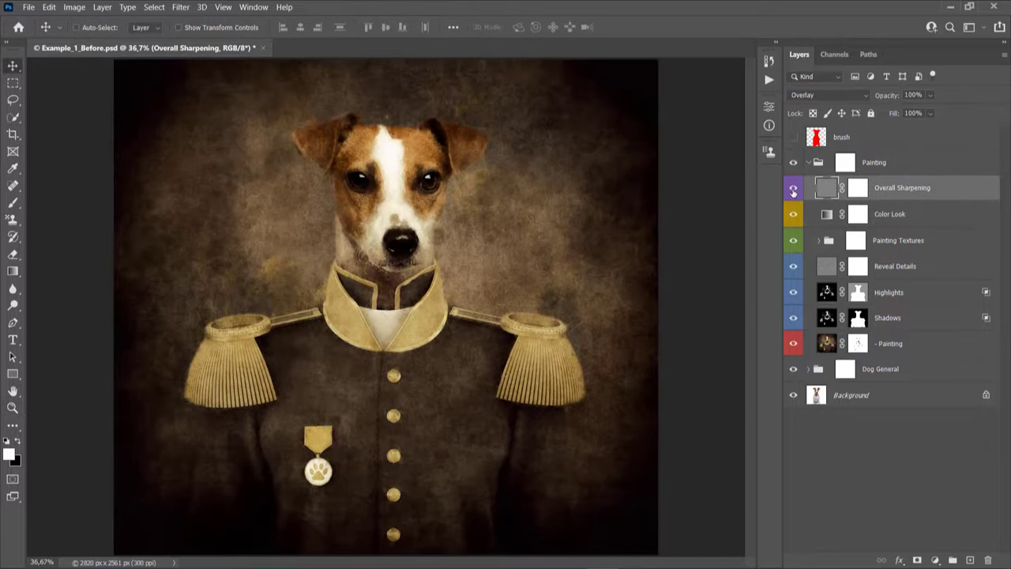
click(792, 189)
click(792, 189)
- Expand the Dog General action set and run its Update Sharpening action
click(769, 80)
click(638, 75)
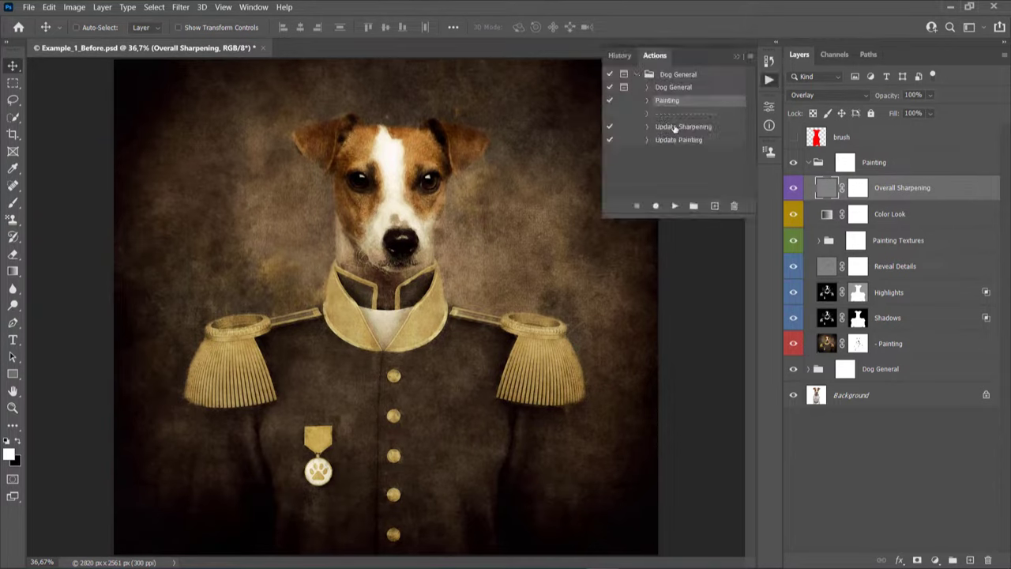
click(647, 127)
click(675, 205)
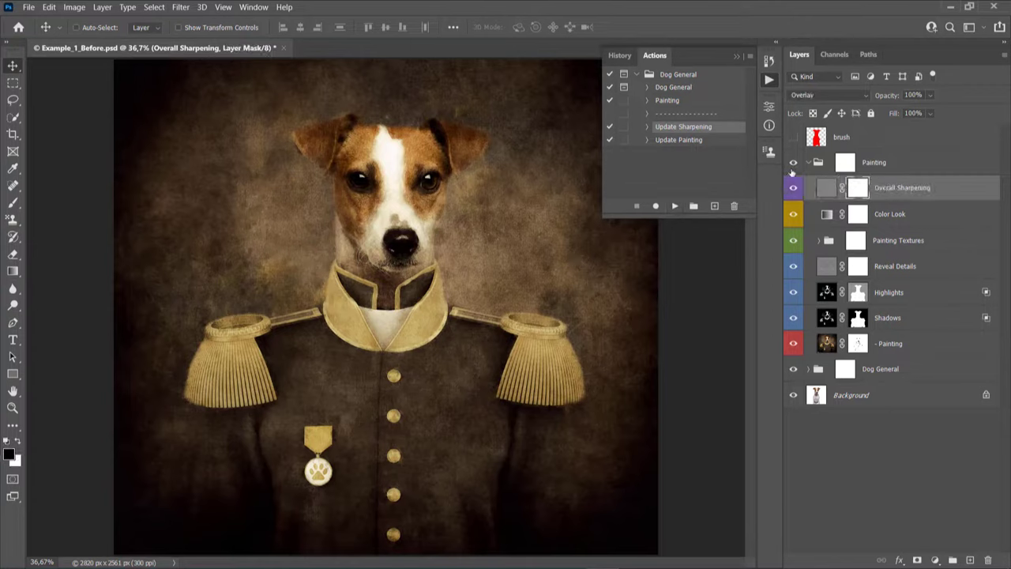
- Collapse the Painting layer group, expand the Dog General group and expand the Painting group again
drag(888, 97, 786, 157)
click(809, 162)
click(810, 163)
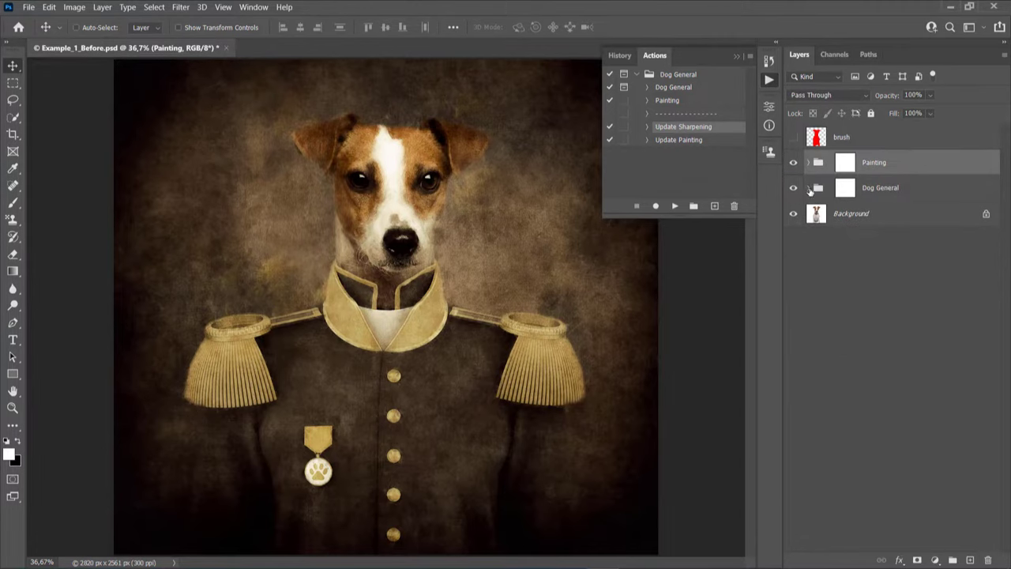
click(809, 189)
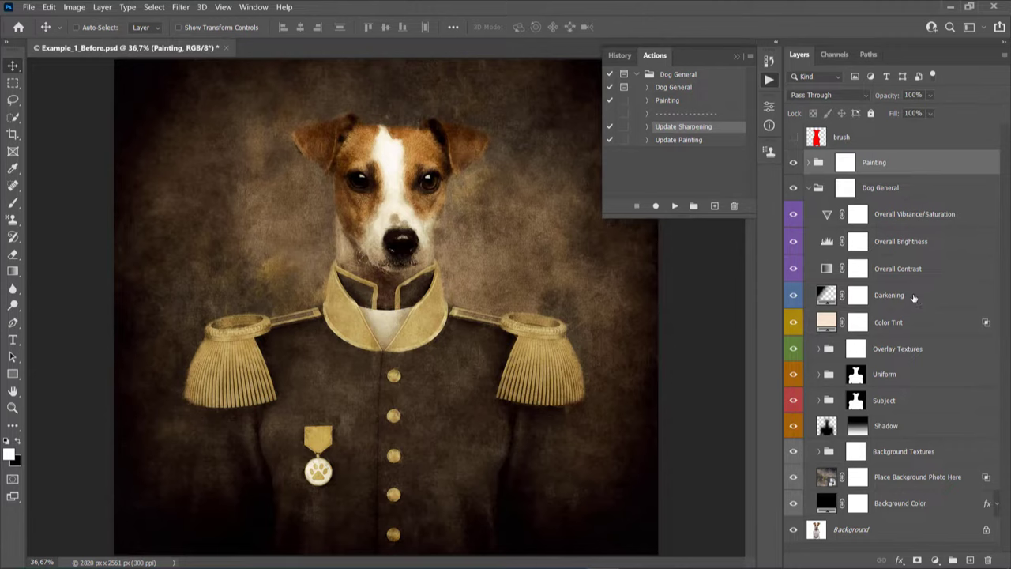
click(810, 162)
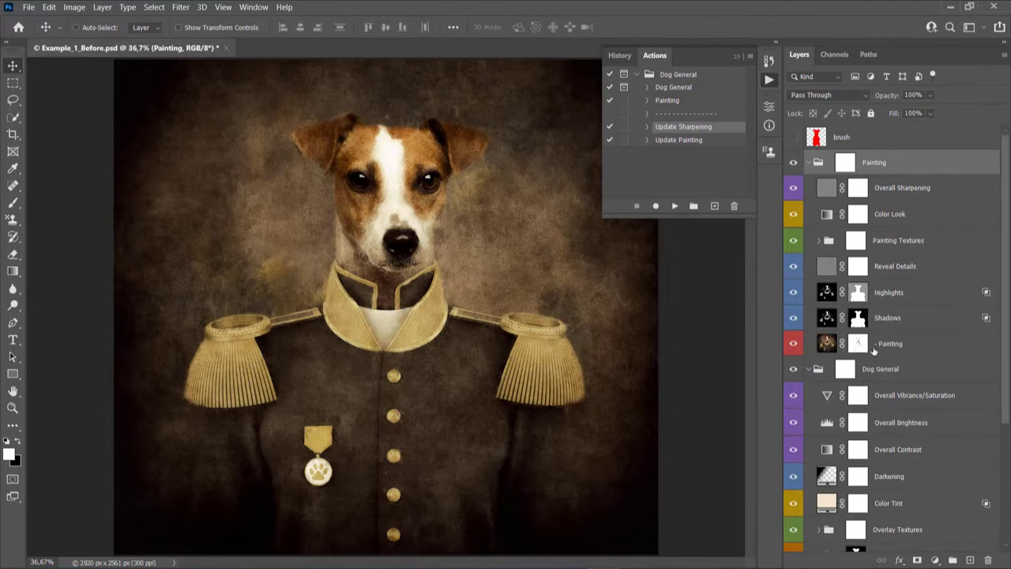
- Select the - Painting layer in the Painting group and select the Update Painting action
scroll(892, 361, down, 2)
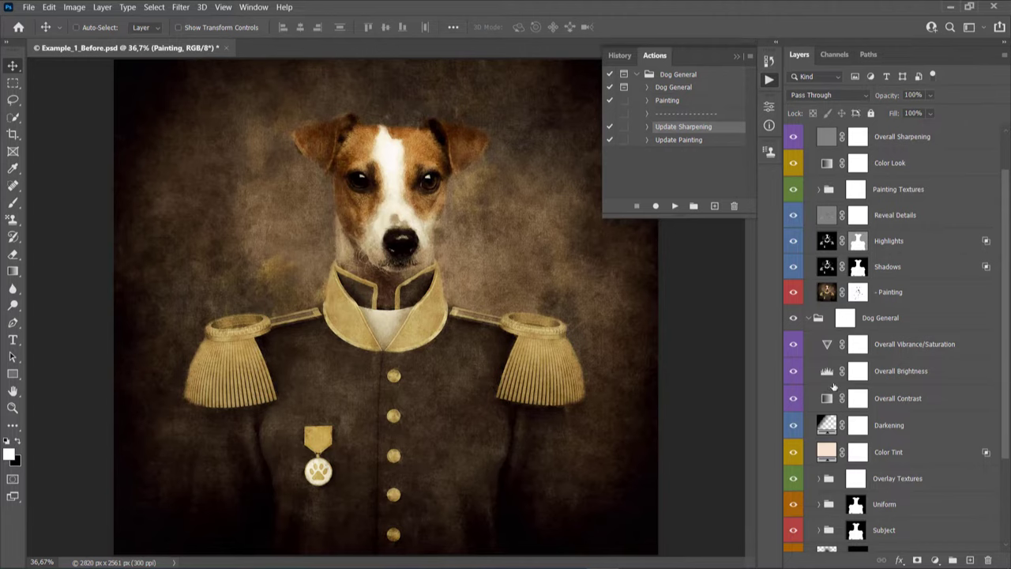
scroll(834, 385, up, 2)
click(827, 344)
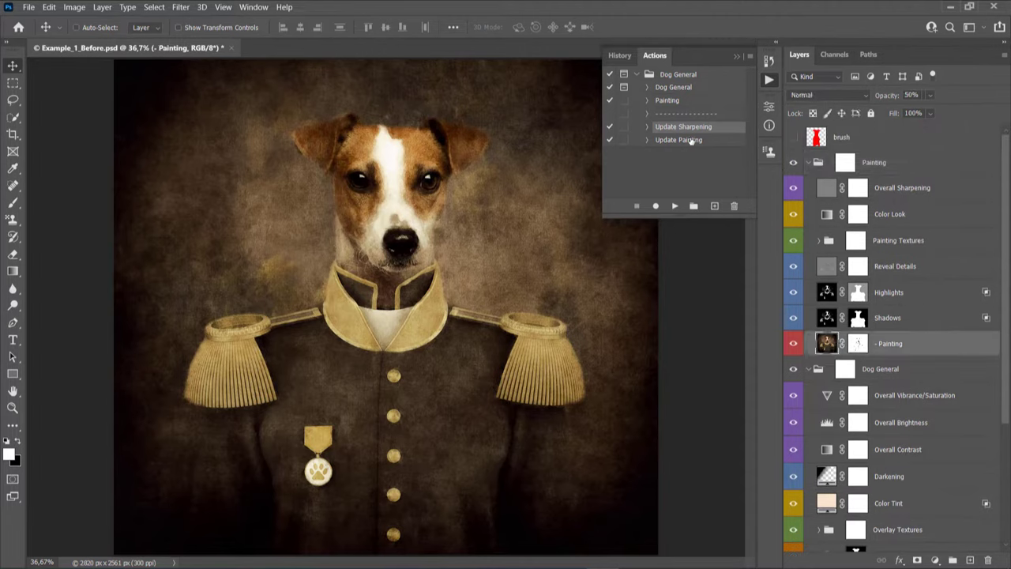
click(690, 140)
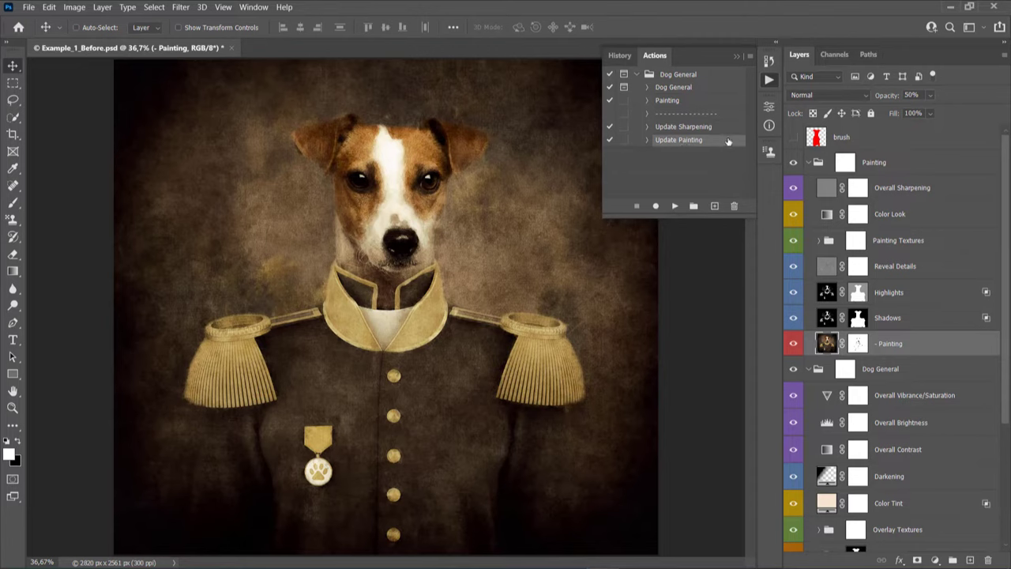
- Collapse the Painting group, compare the portrait with the group hidden and visible, and expand the group again
click(846, 163)
click(808, 164)
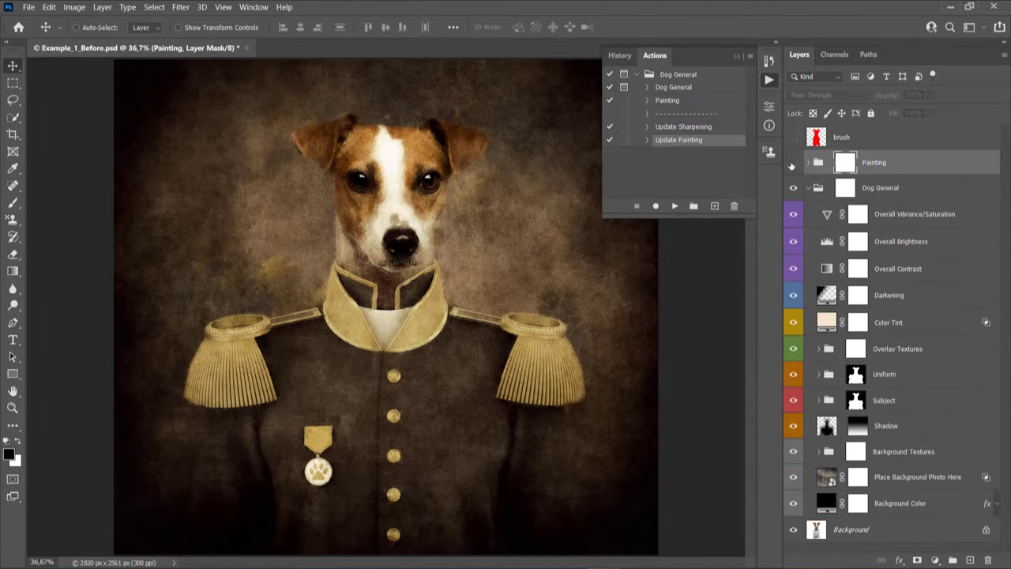
click(793, 162)
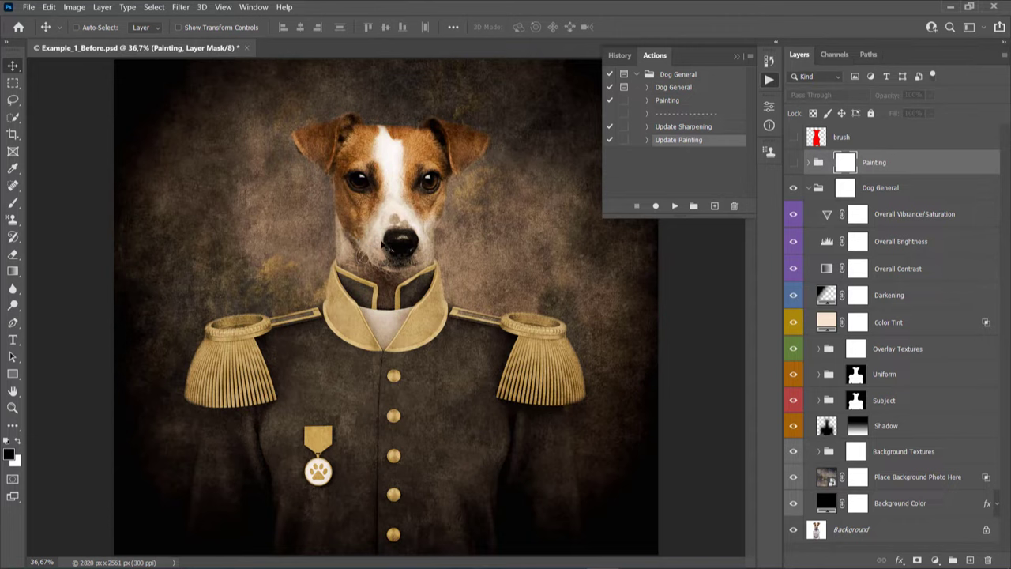
click(793, 162)
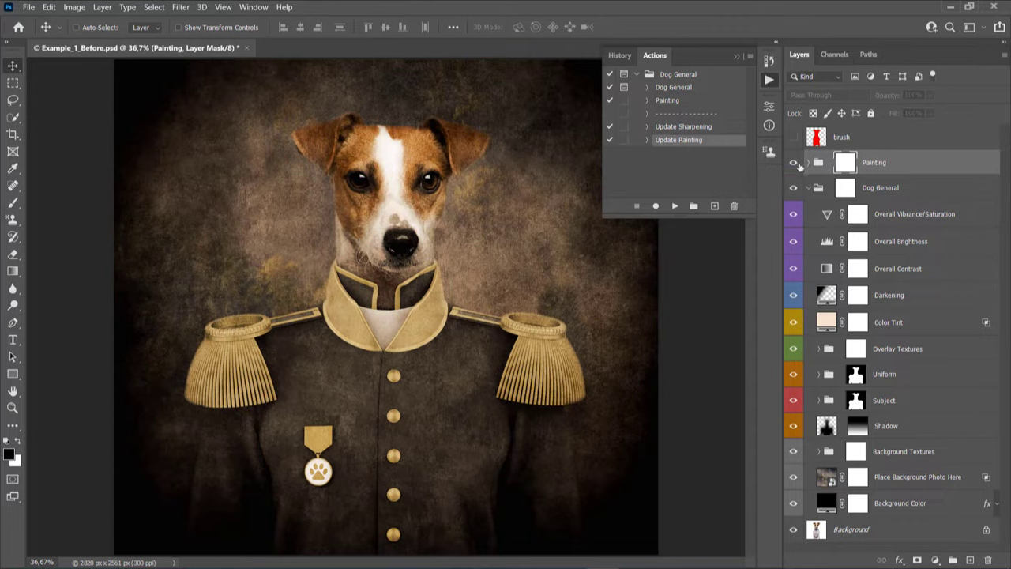
click(808, 162)
- Select the - Painting layer and review the layers in the Painting and Dog General groups
click(891, 346)
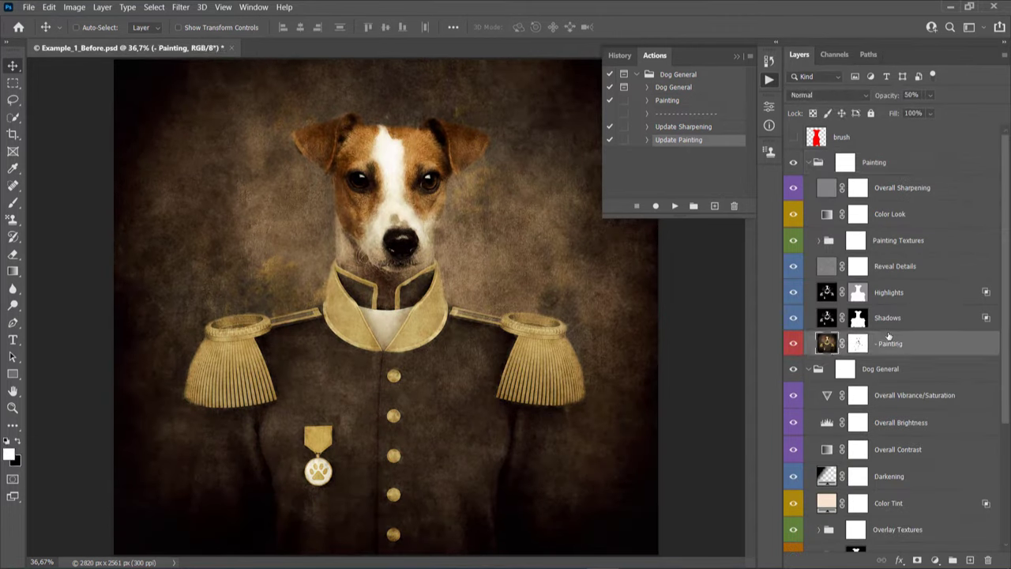
scroll(888, 336, down, 5)
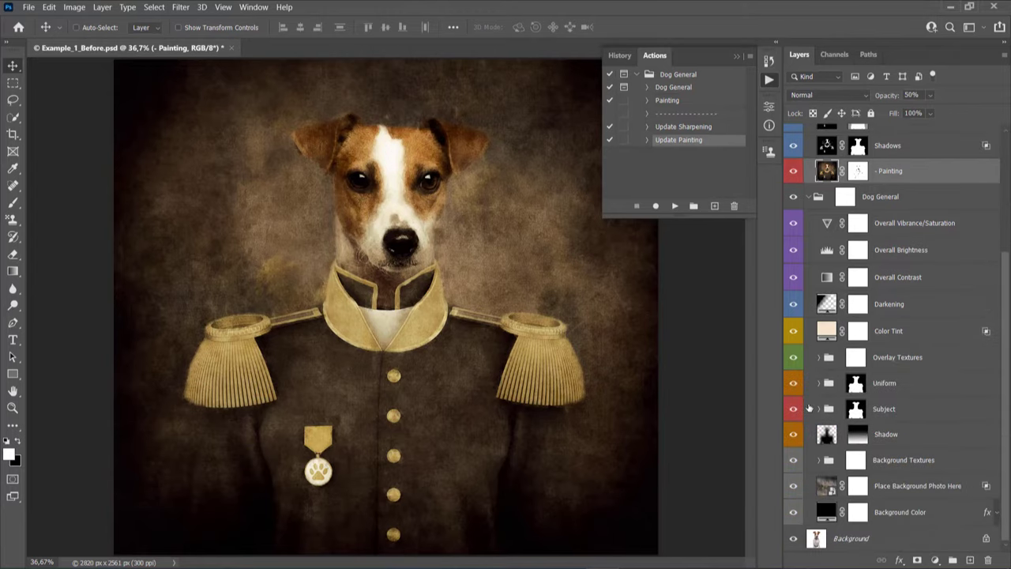
scroll(861, 247, up, 5)
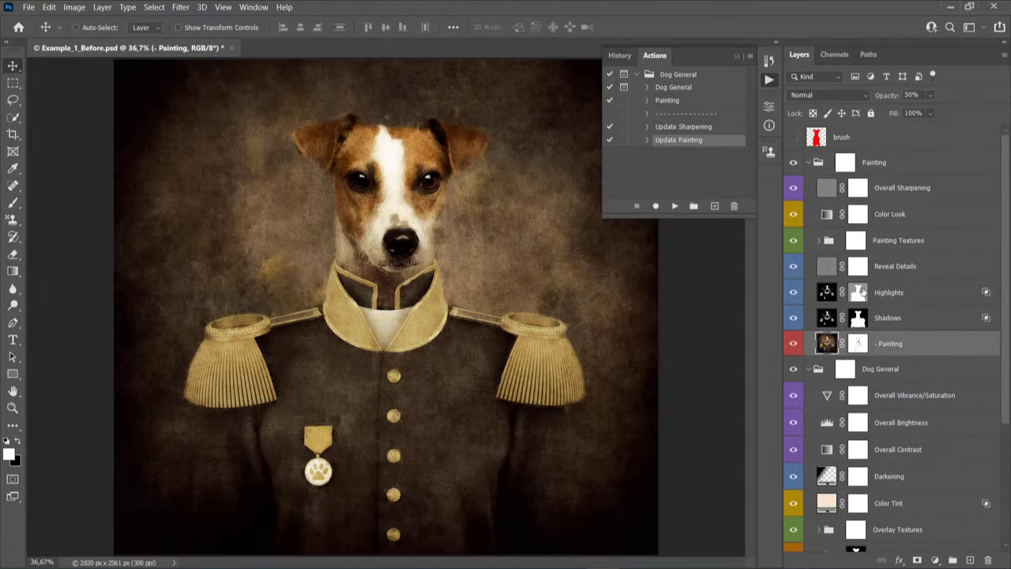
scroll(862, 293, down, 1)
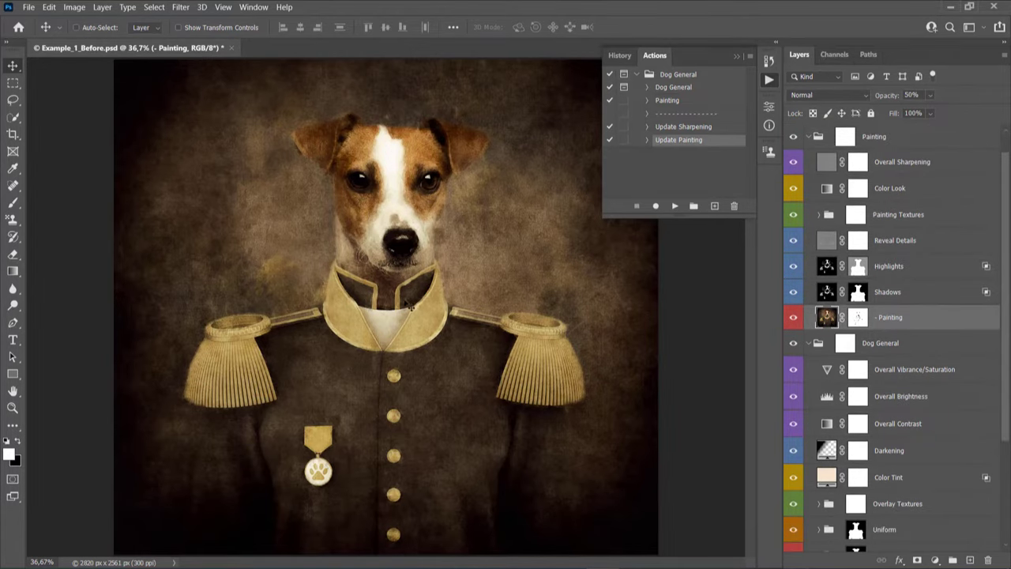
- Collapse the Painting and Dog General groups, comparing the portrait with the Painting group hidden and visible
scroll(893, 341, down, 2)
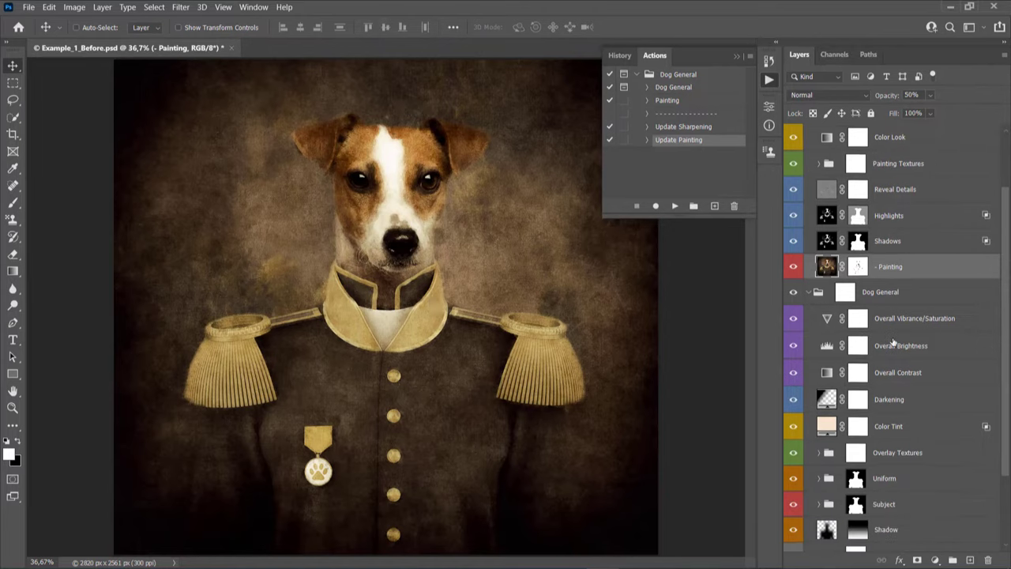
scroll(894, 342, up, 3)
click(845, 162)
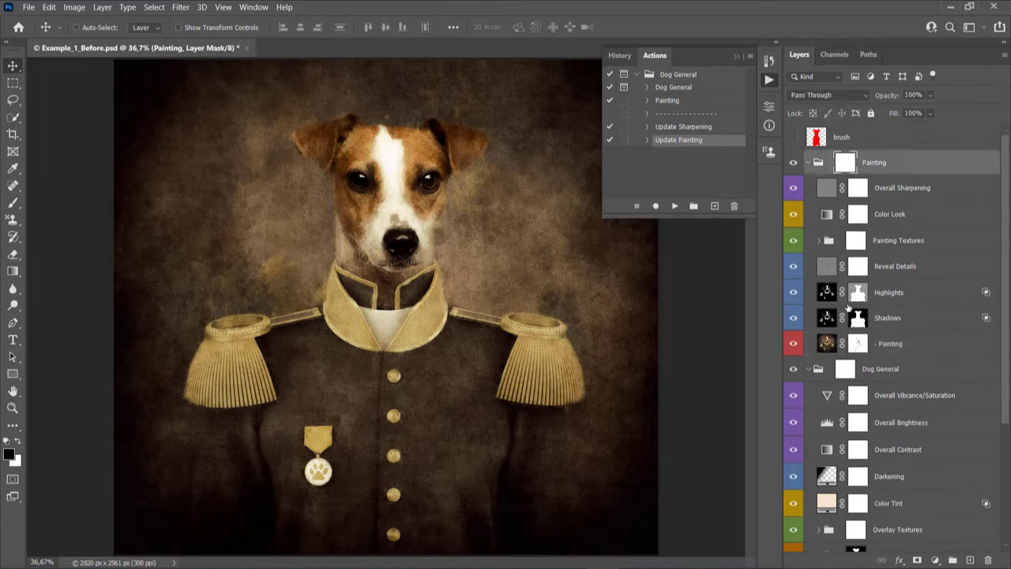
click(808, 162)
click(793, 162)
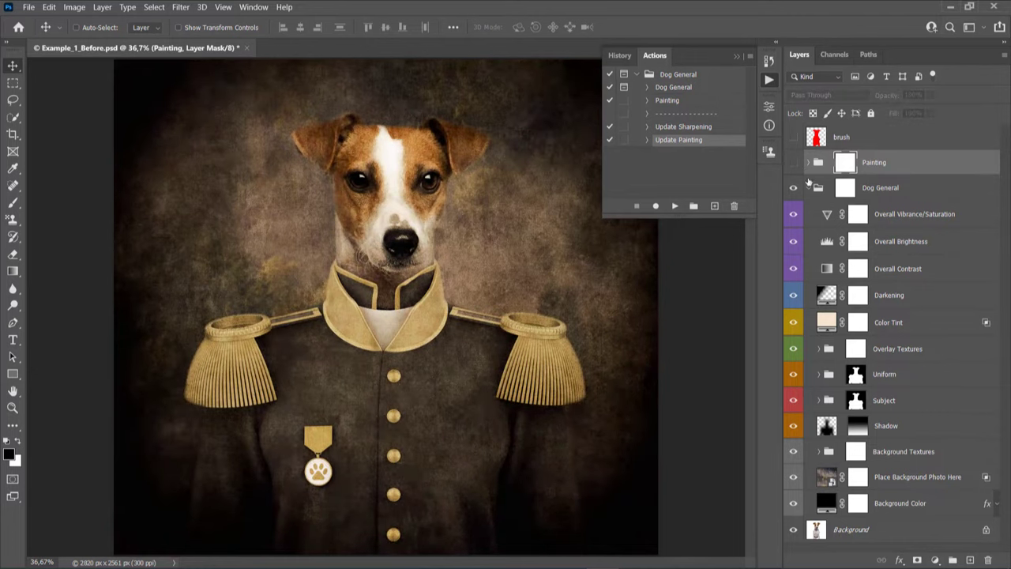
click(808, 187)
click(793, 162)
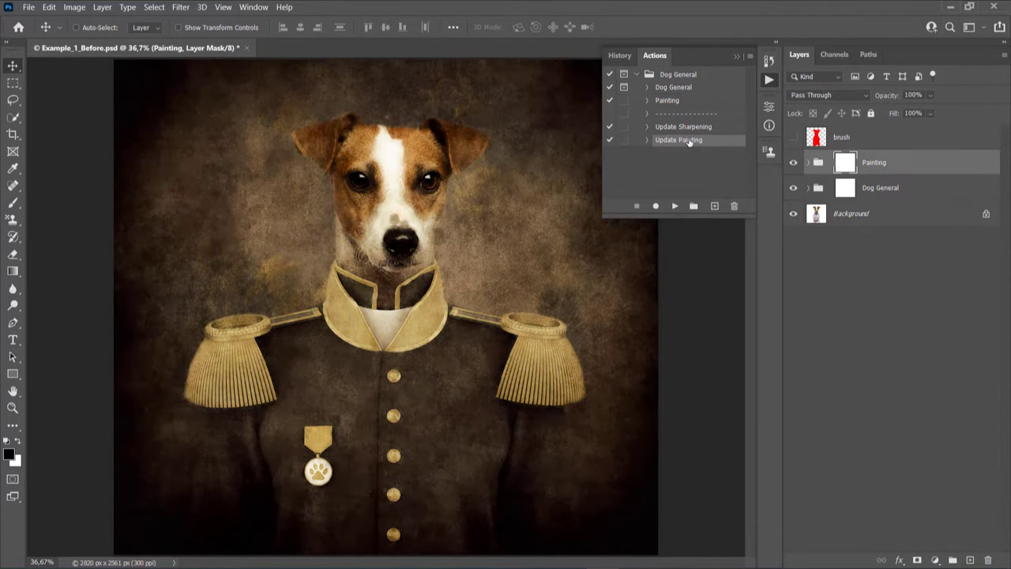
- Collapse the Actions panel and zoom out to 33.3% so the whole portrait fits in view
click(674, 205)
click(774, 79)
key(z)
alt+click(420, 304)
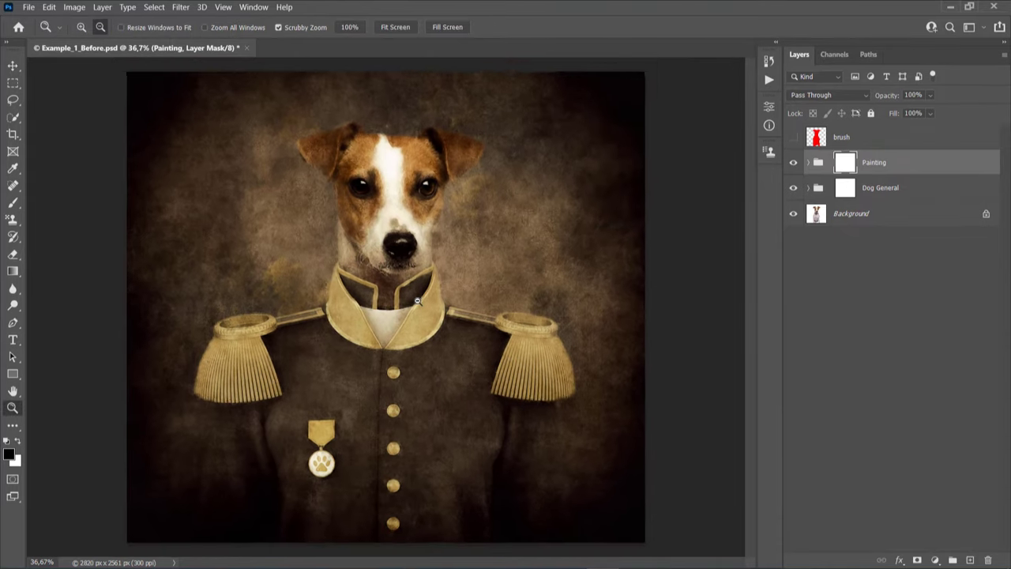
key(v)
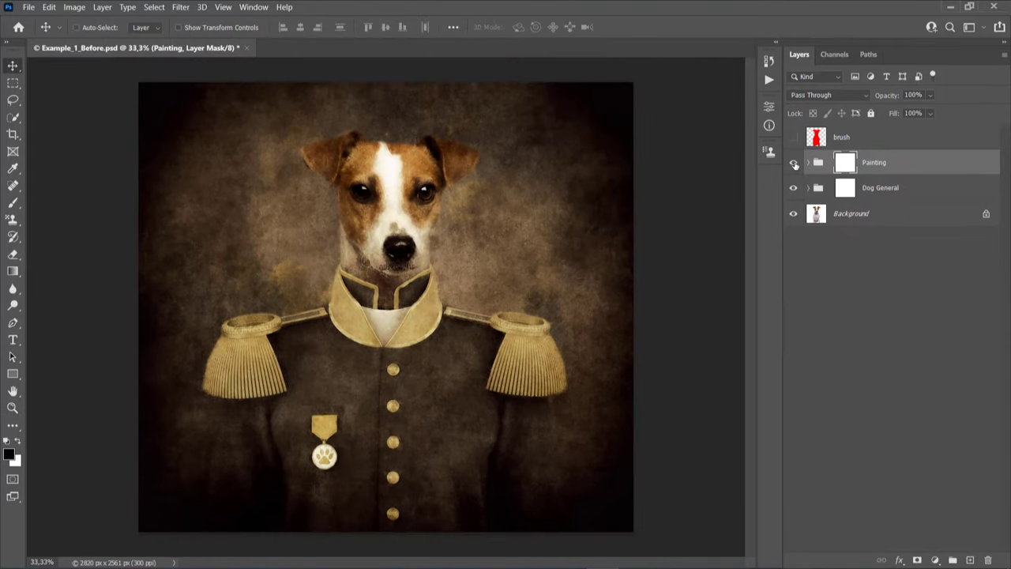
- Compare the original dog photo with the finished portrait by hiding and restoring the Painting and Dog General groups
click(795, 164)
click(793, 187)
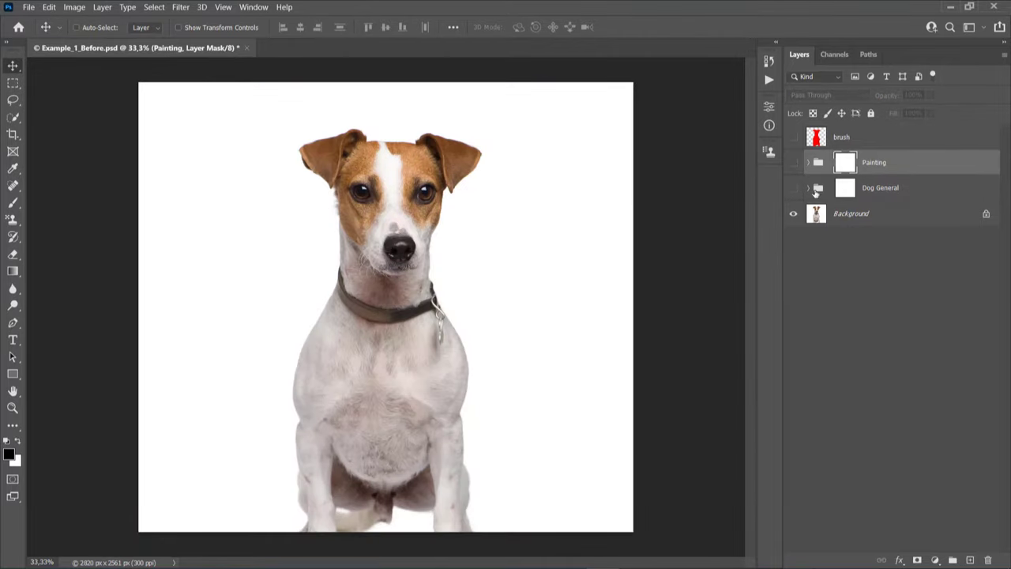
drag(798, 190, 795, 164)
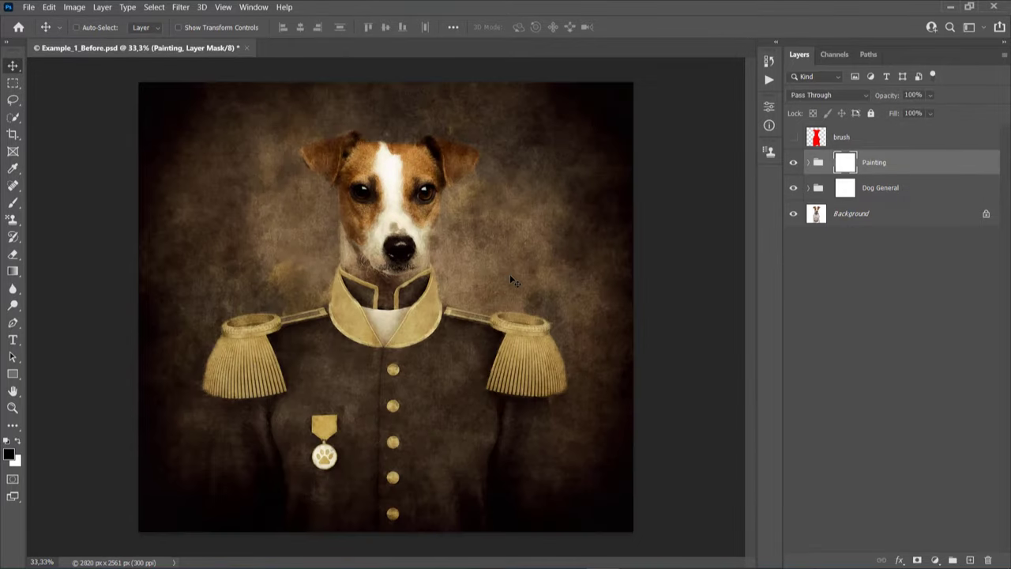